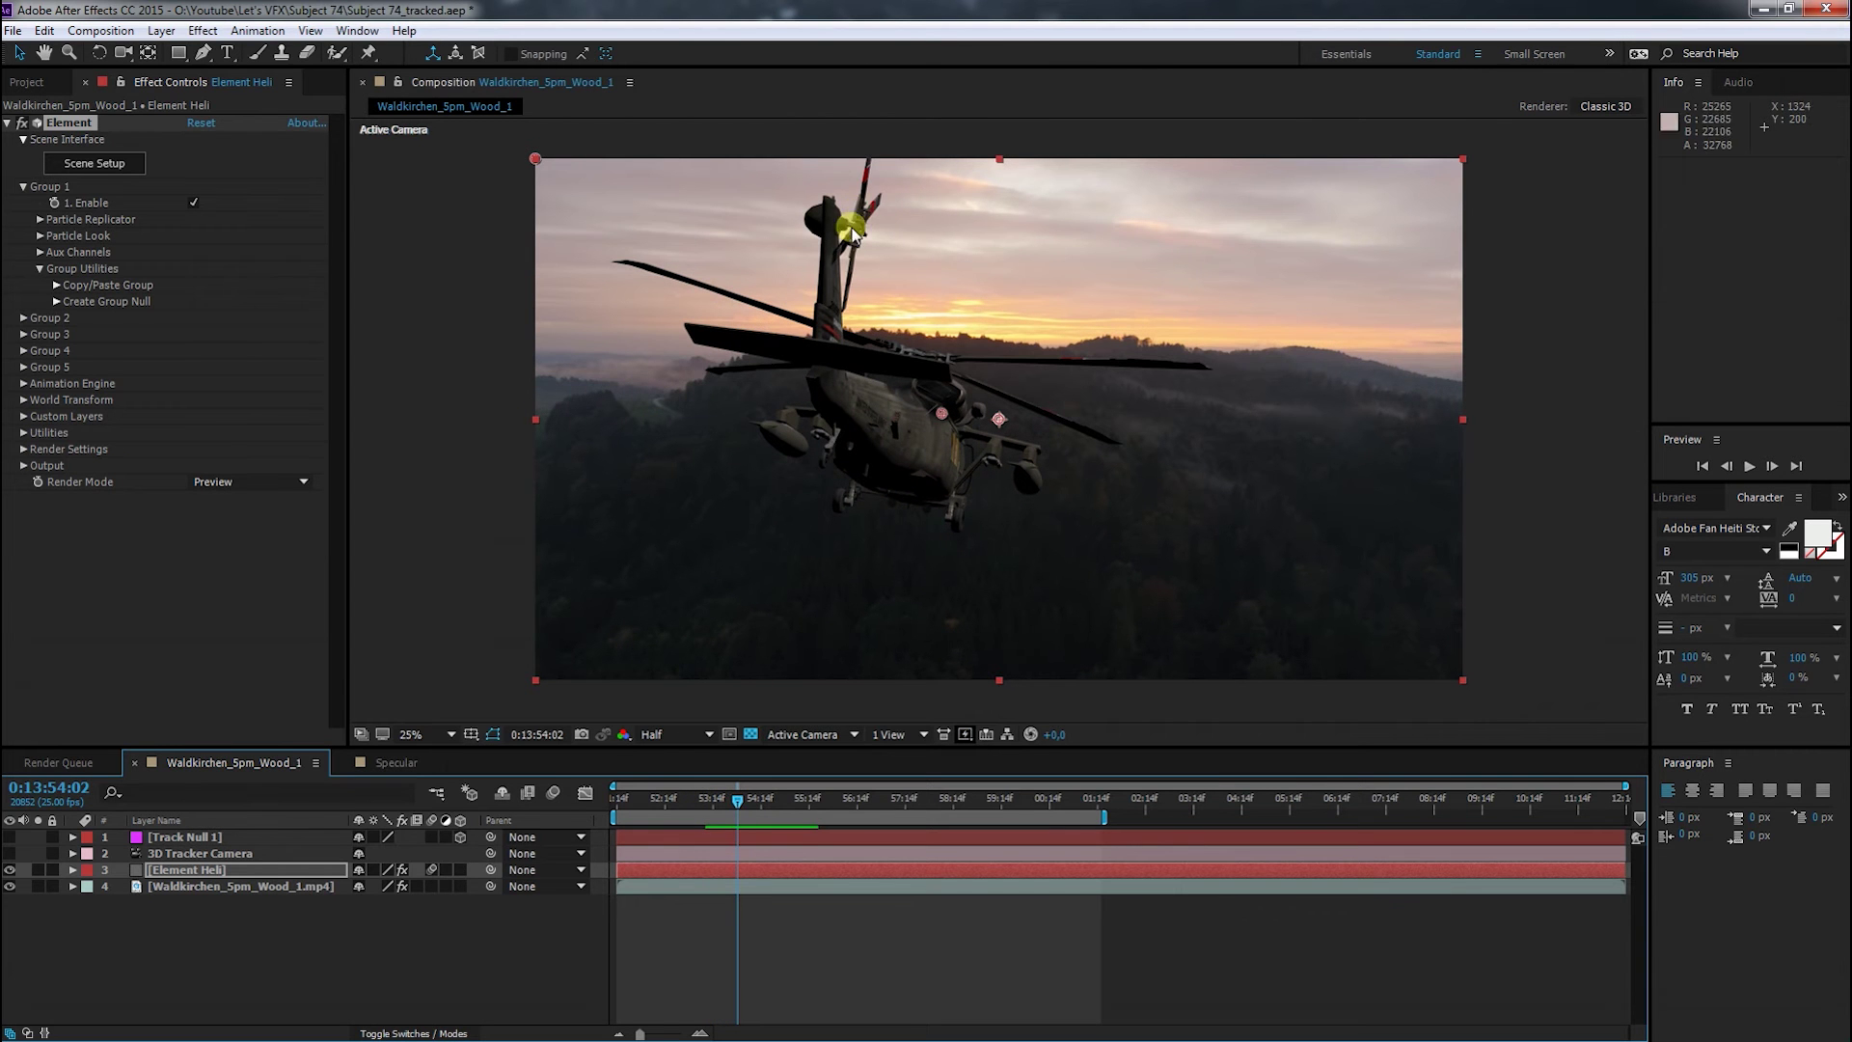
# Advance the Element Heli comp one frame and open Element 3D Scene Setup for the Blackhawk
pyautogui.moveTo(740, 806)
pyautogui.mouseDown()
pyautogui.moveTo(756, 807)
pyautogui.moveTo(735, 806)
pyautogui.mouseUp()
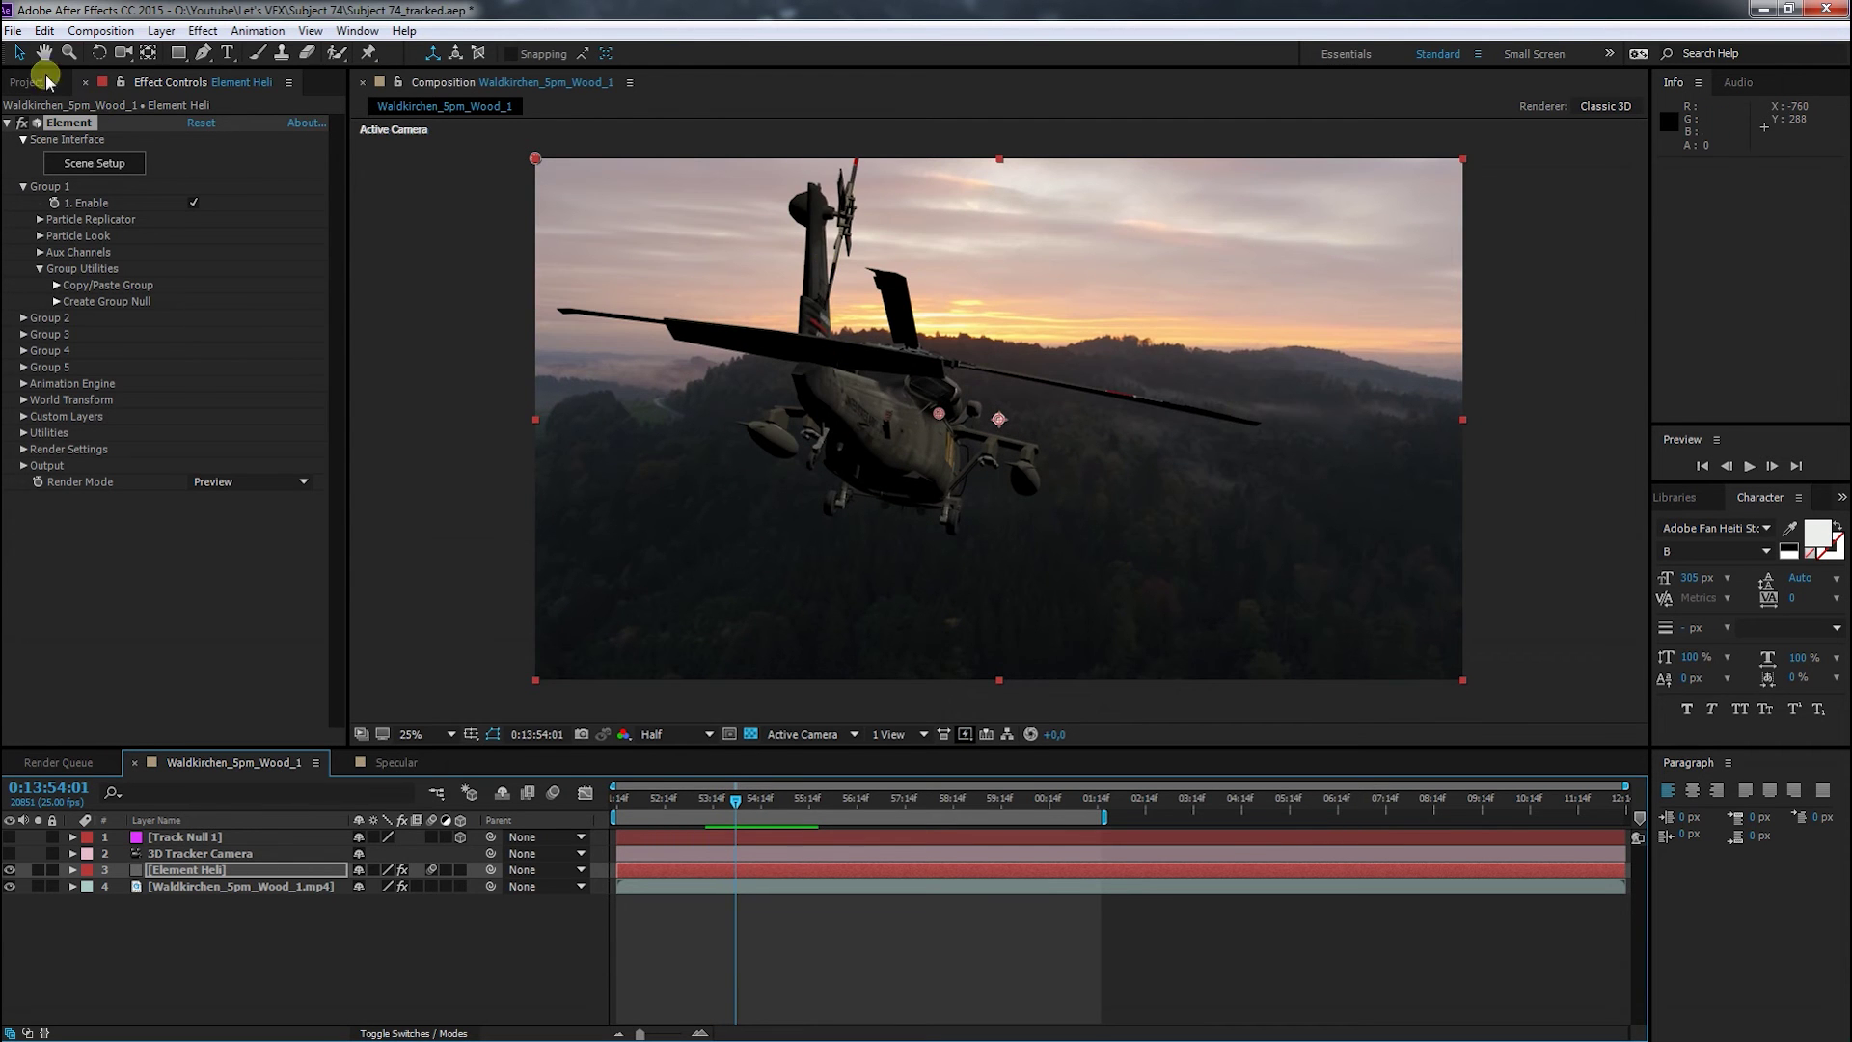
pyautogui.click(101, 166)
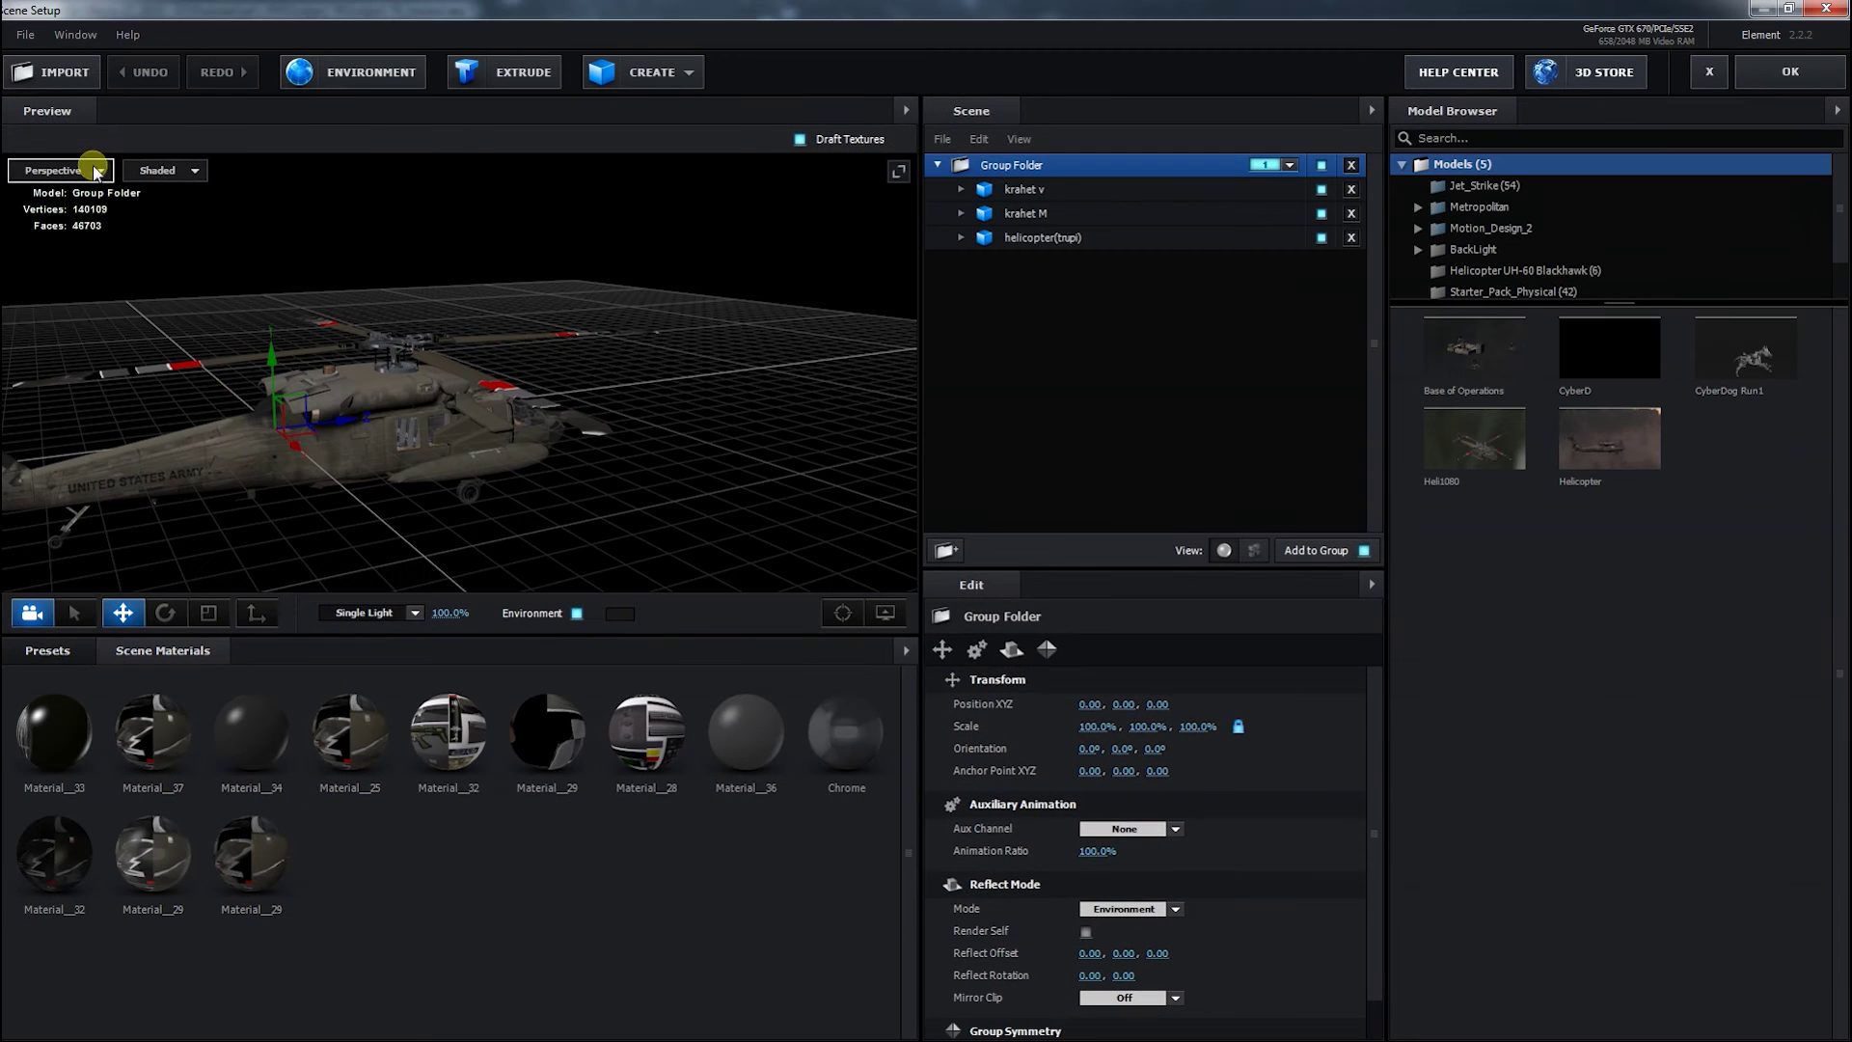
# Add a nested Group Folder and move krahet v into it with Aux Channel set to None
pyautogui.moveTo(286, 478); pyautogui.dragTo(544, 484)
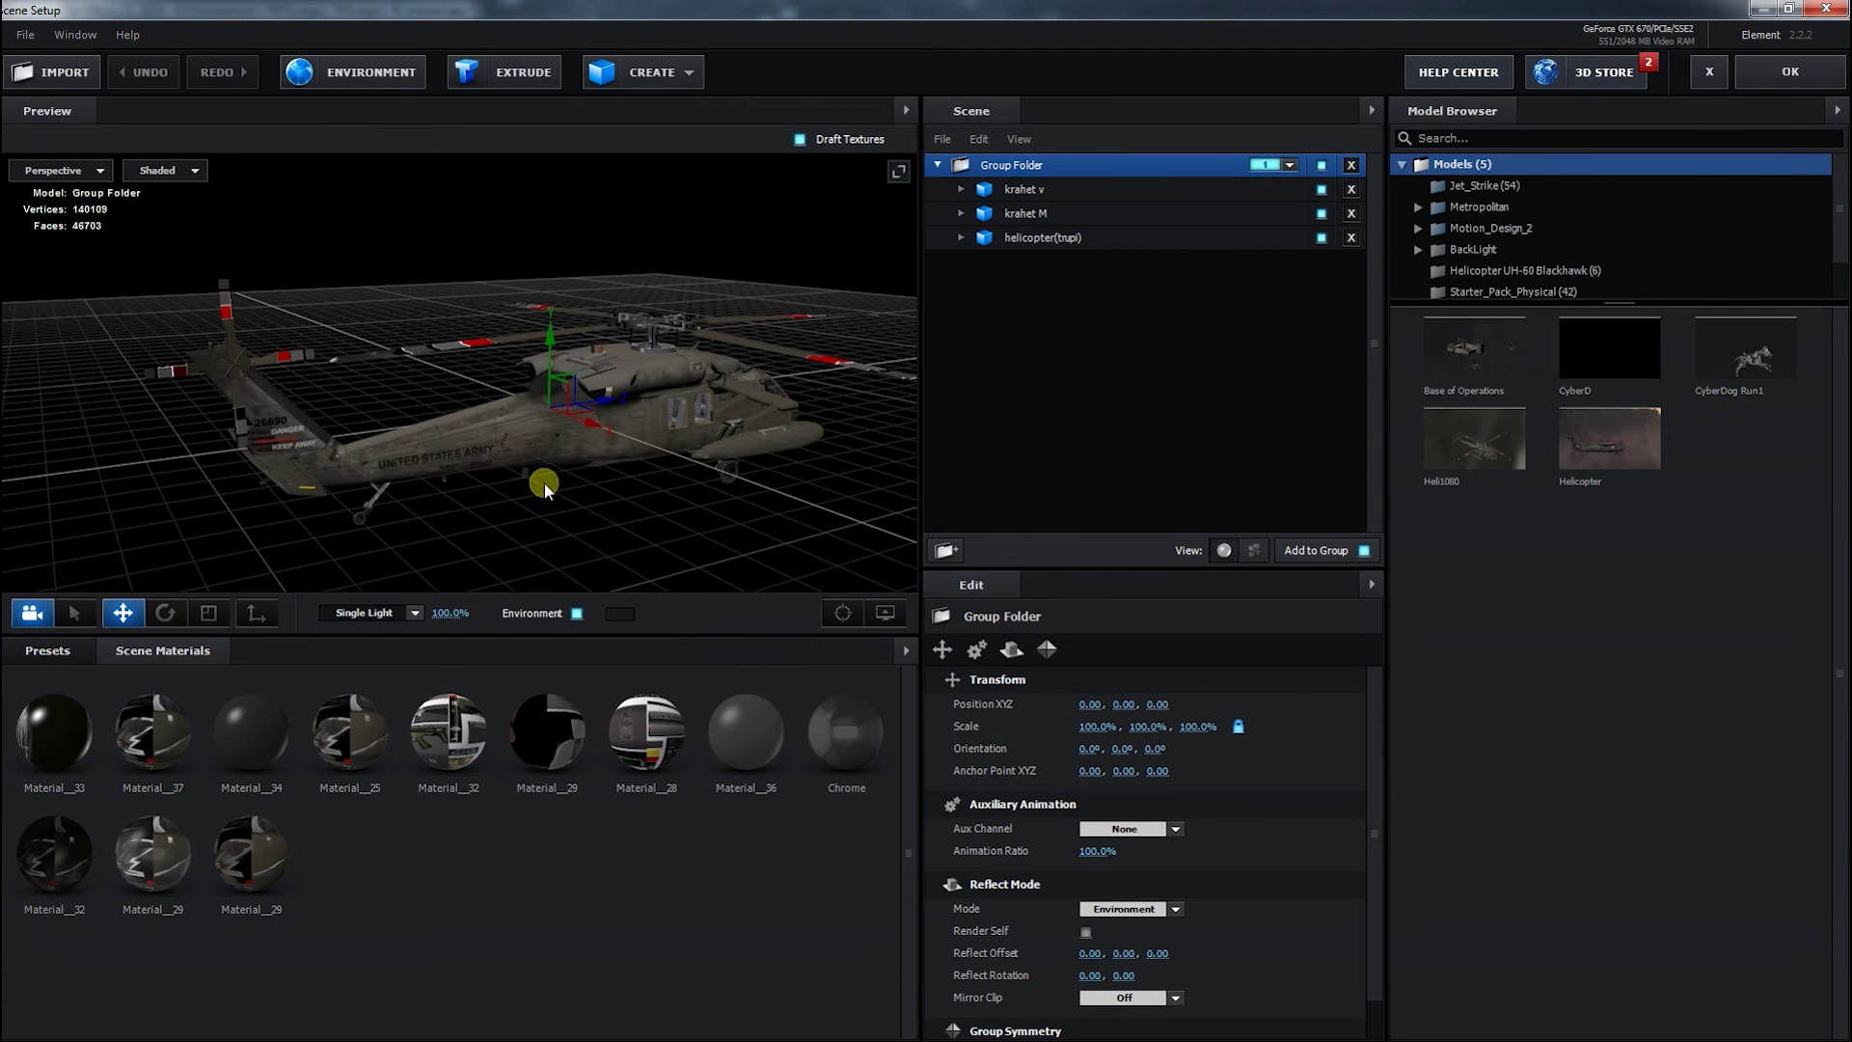
pyautogui.moveTo(415, 478); pyautogui.dragTo(362, 356)
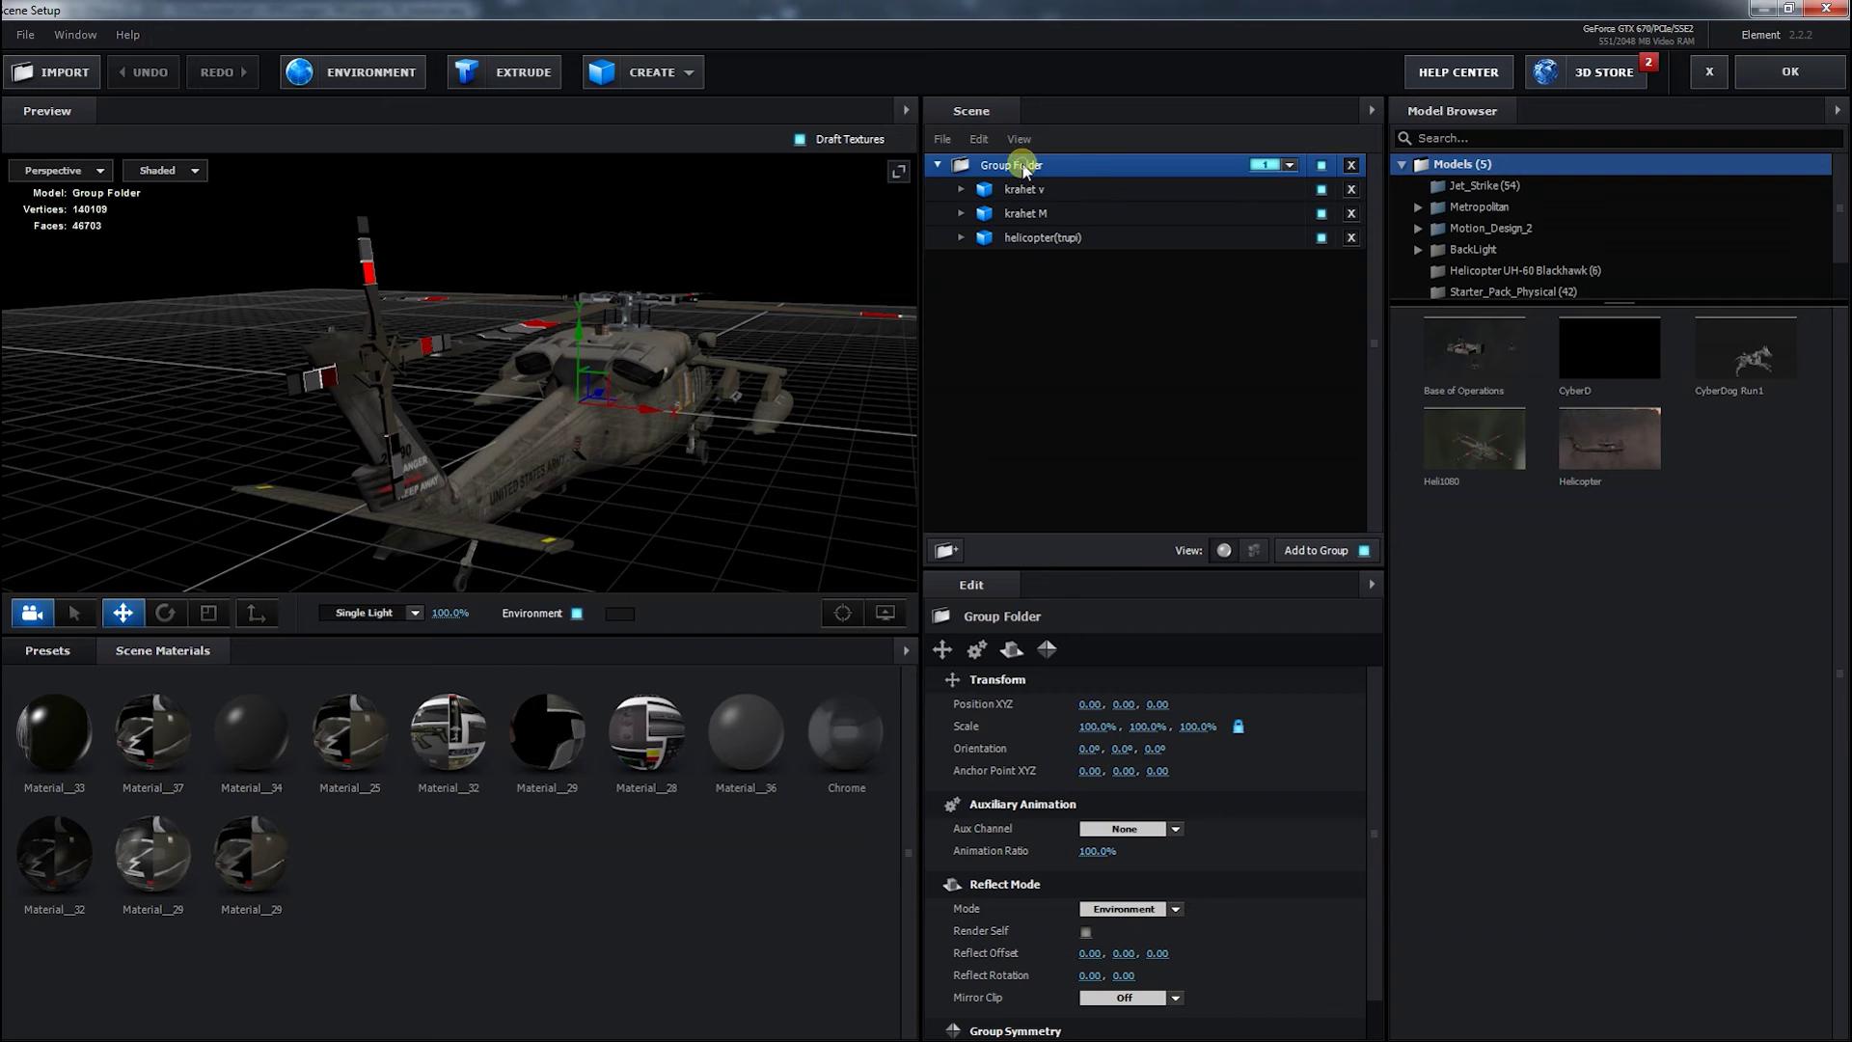
pyautogui.click(970, 551)
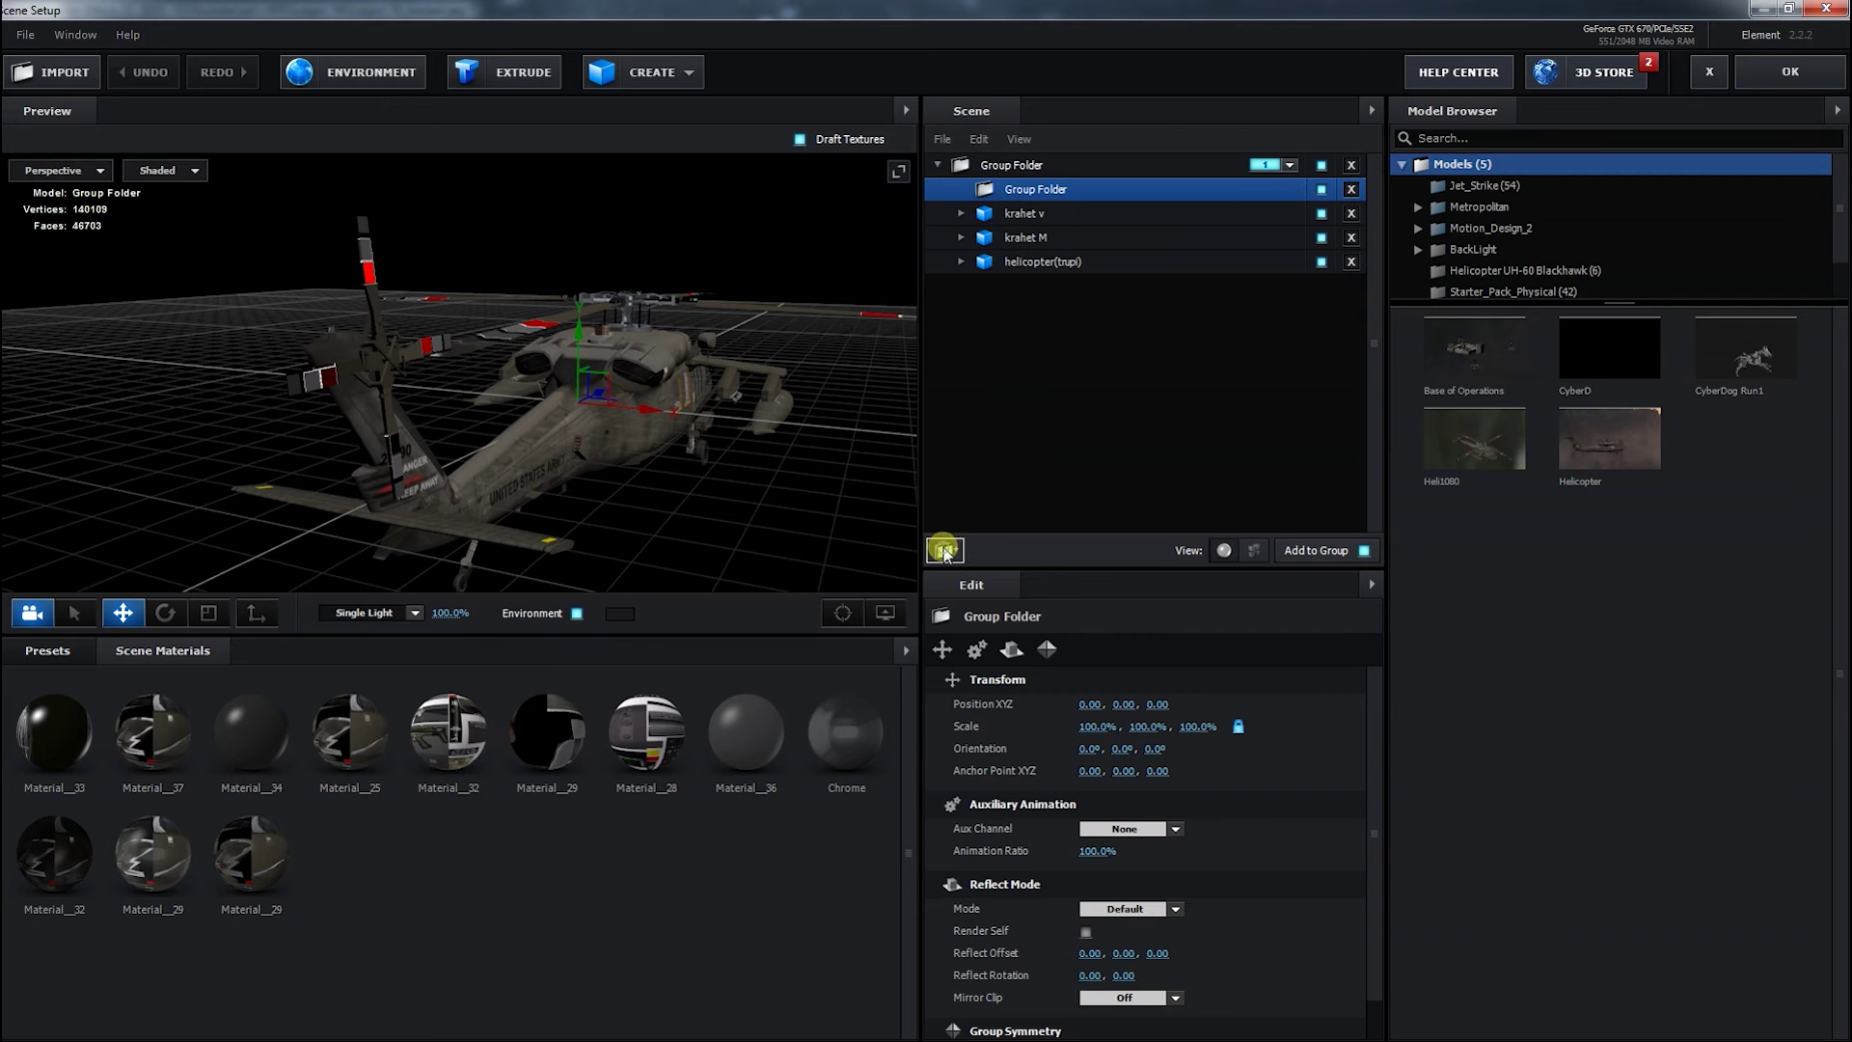
pyautogui.click(1022, 214)
pyautogui.moveTo(1022, 214); pyautogui.dragTo(1040, 190)
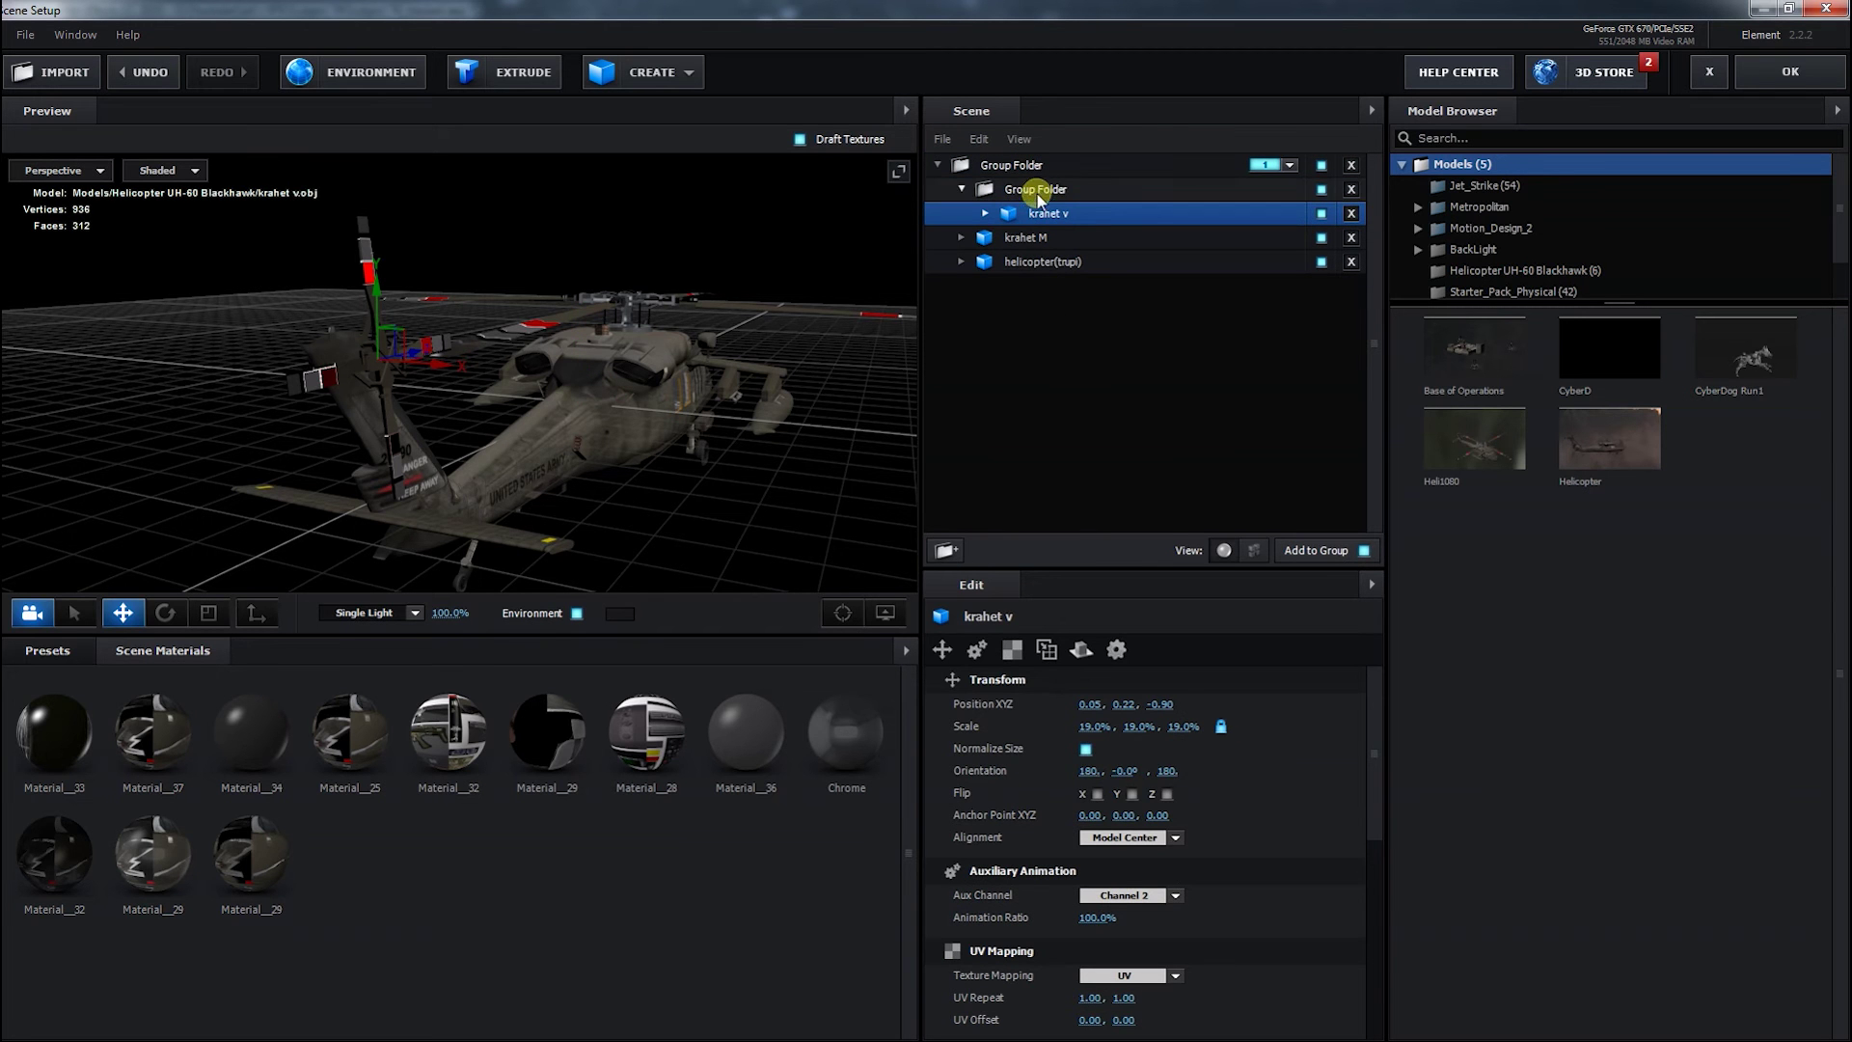
pyautogui.click(1144, 895)
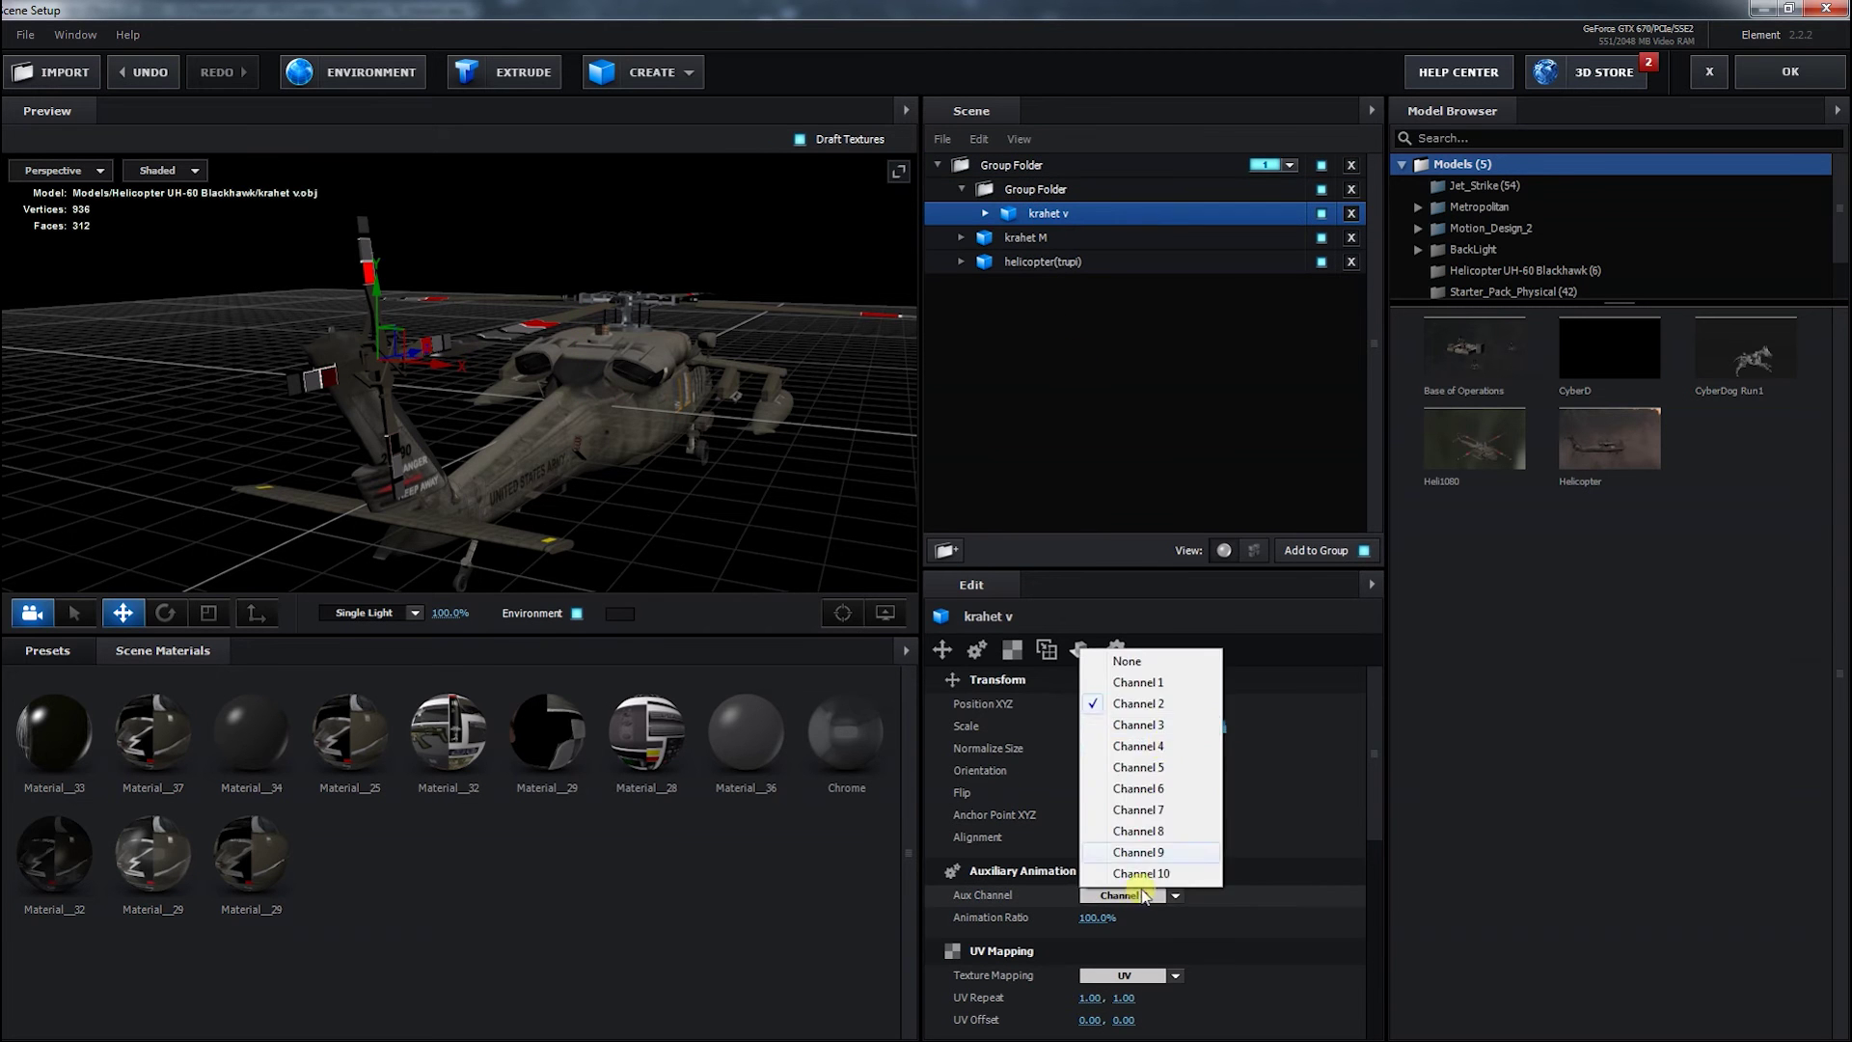
pyautogui.click(1129, 662)
pyautogui.click(1035, 189)
# Replace krahet v with a fresh copy from the Helicopter UH-60 Blackhawk model set
pyautogui.moveTo(751, 496); pyautogui.dragTo(691, 506)
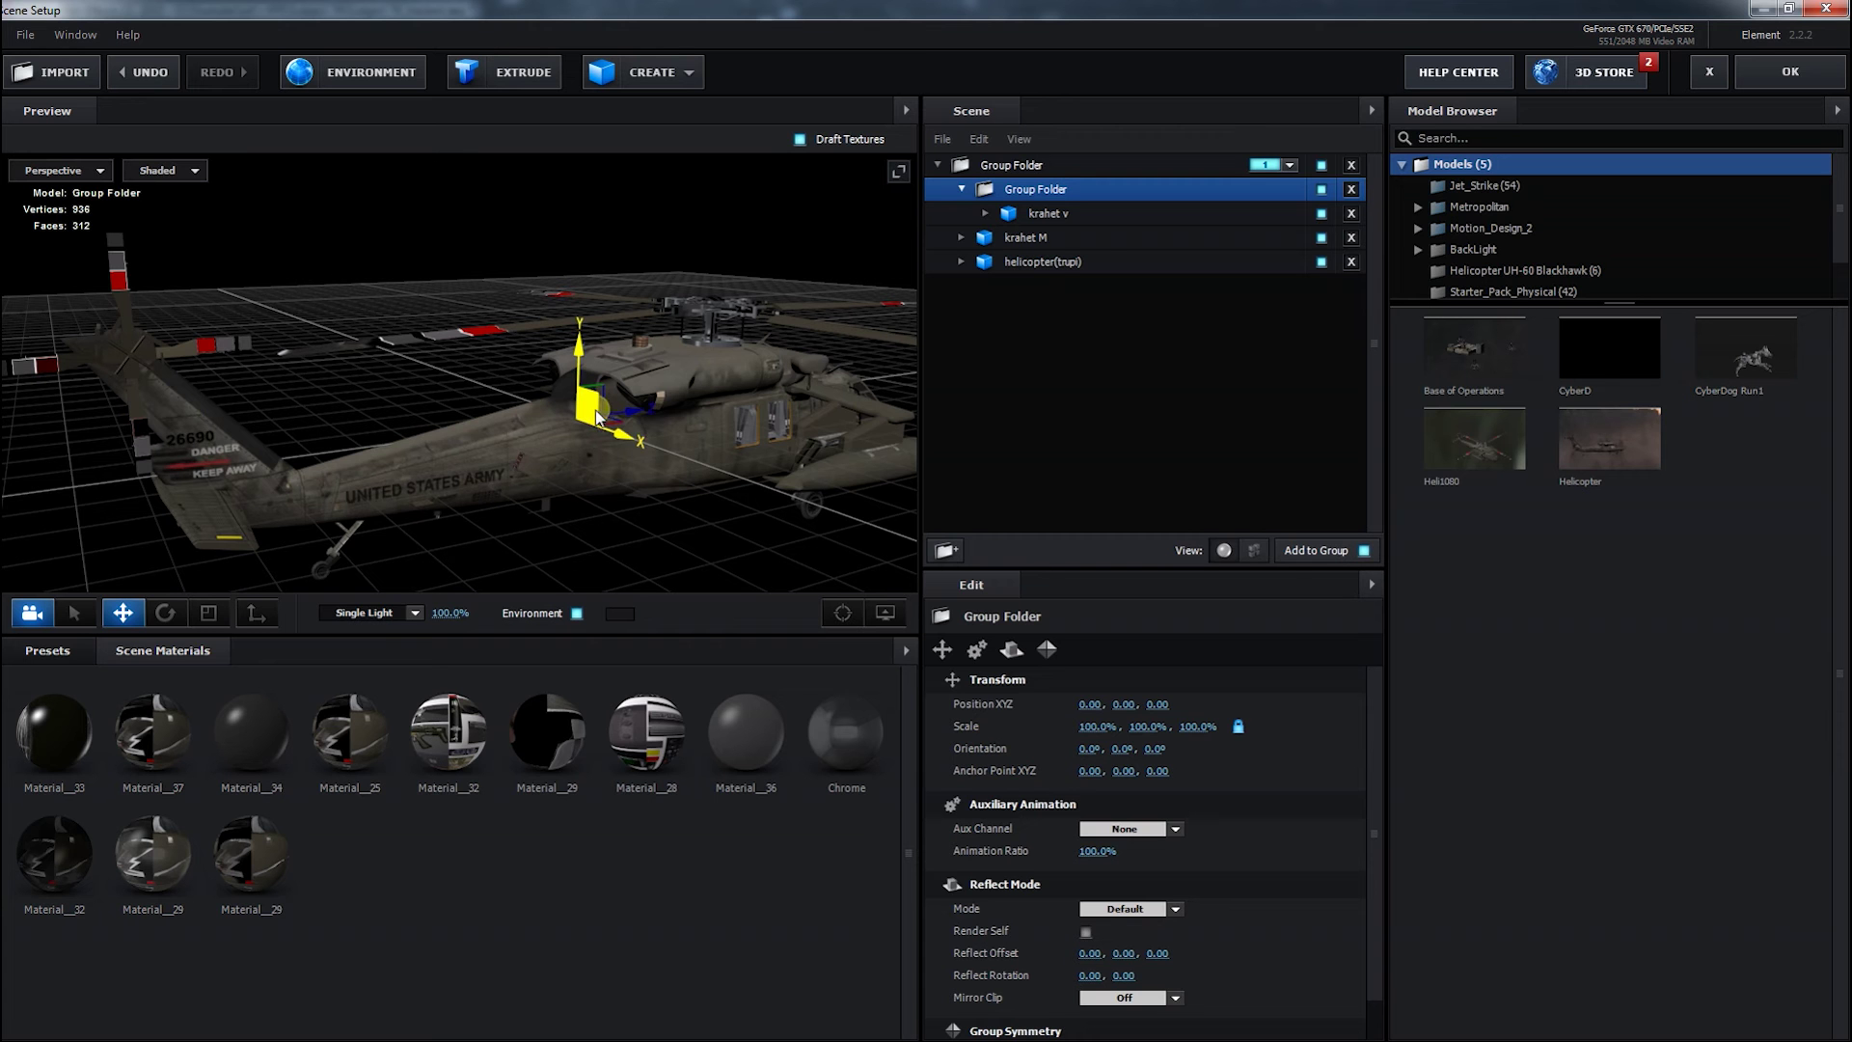
pyautogui.click(1049, 213)
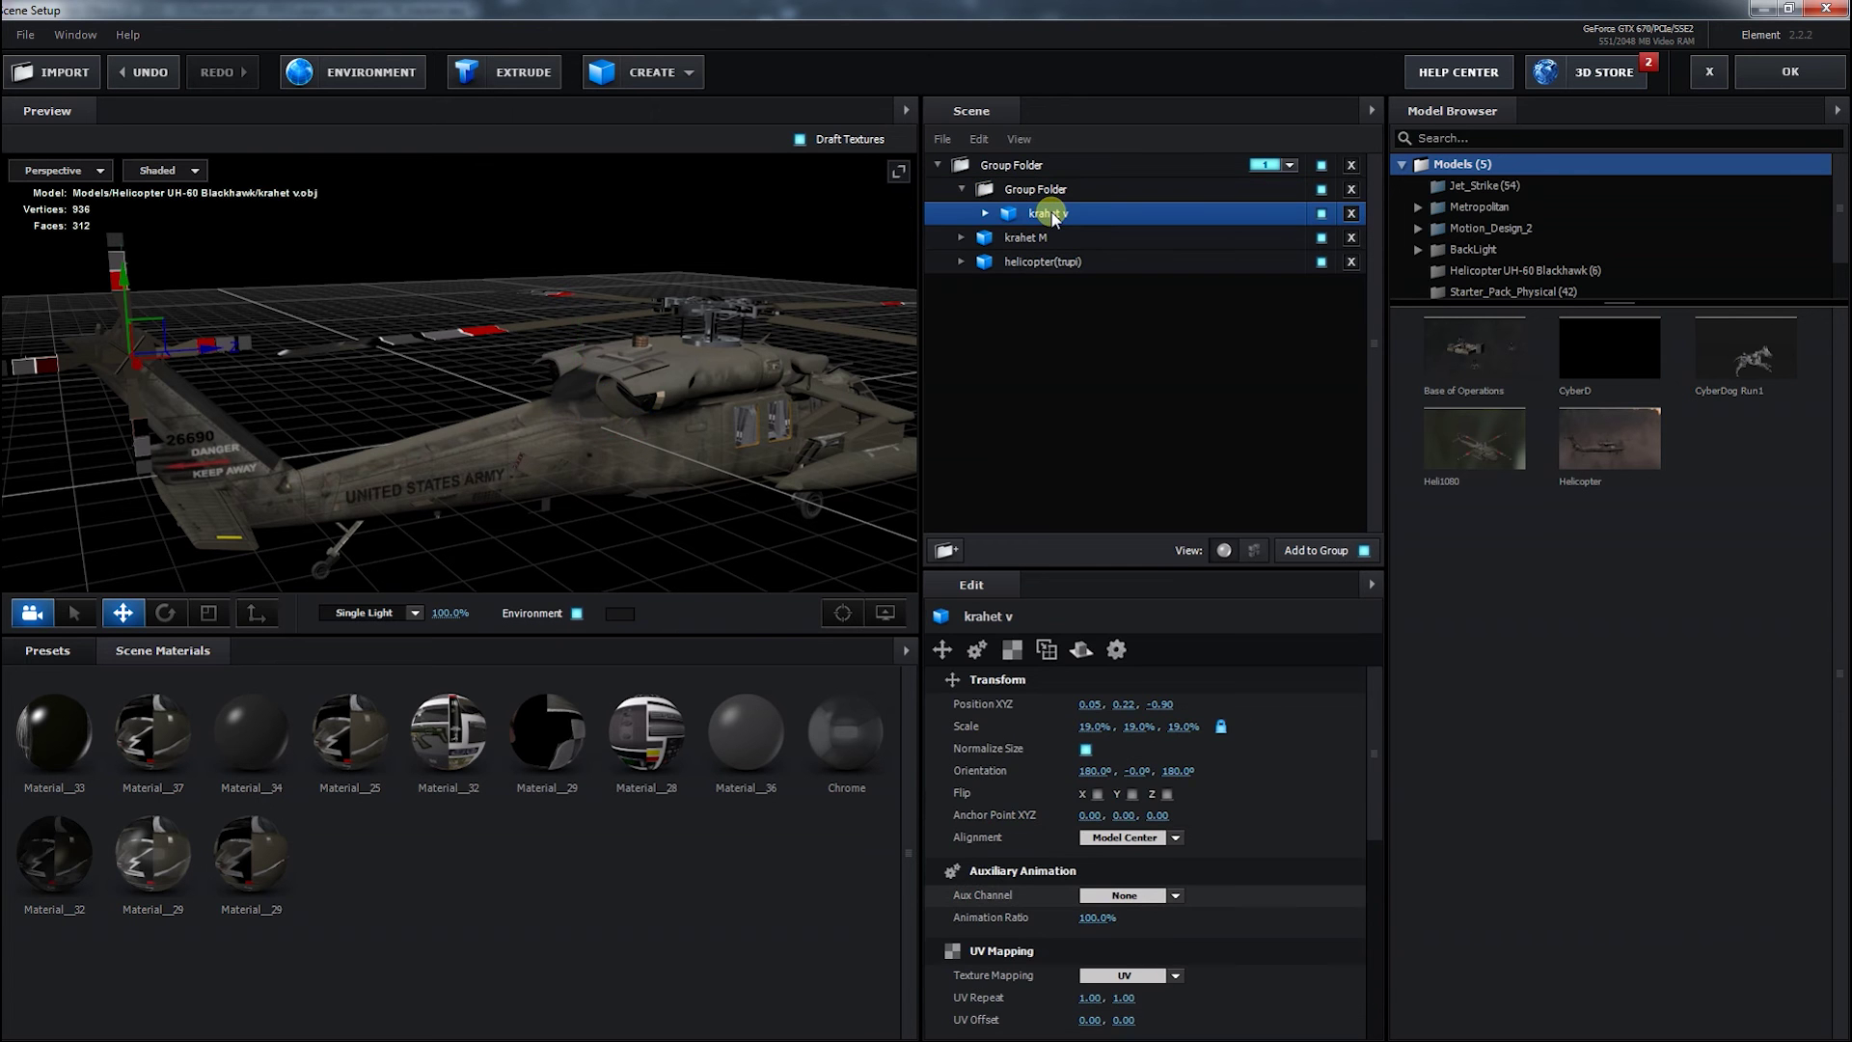
pyautogui.press('Delete')
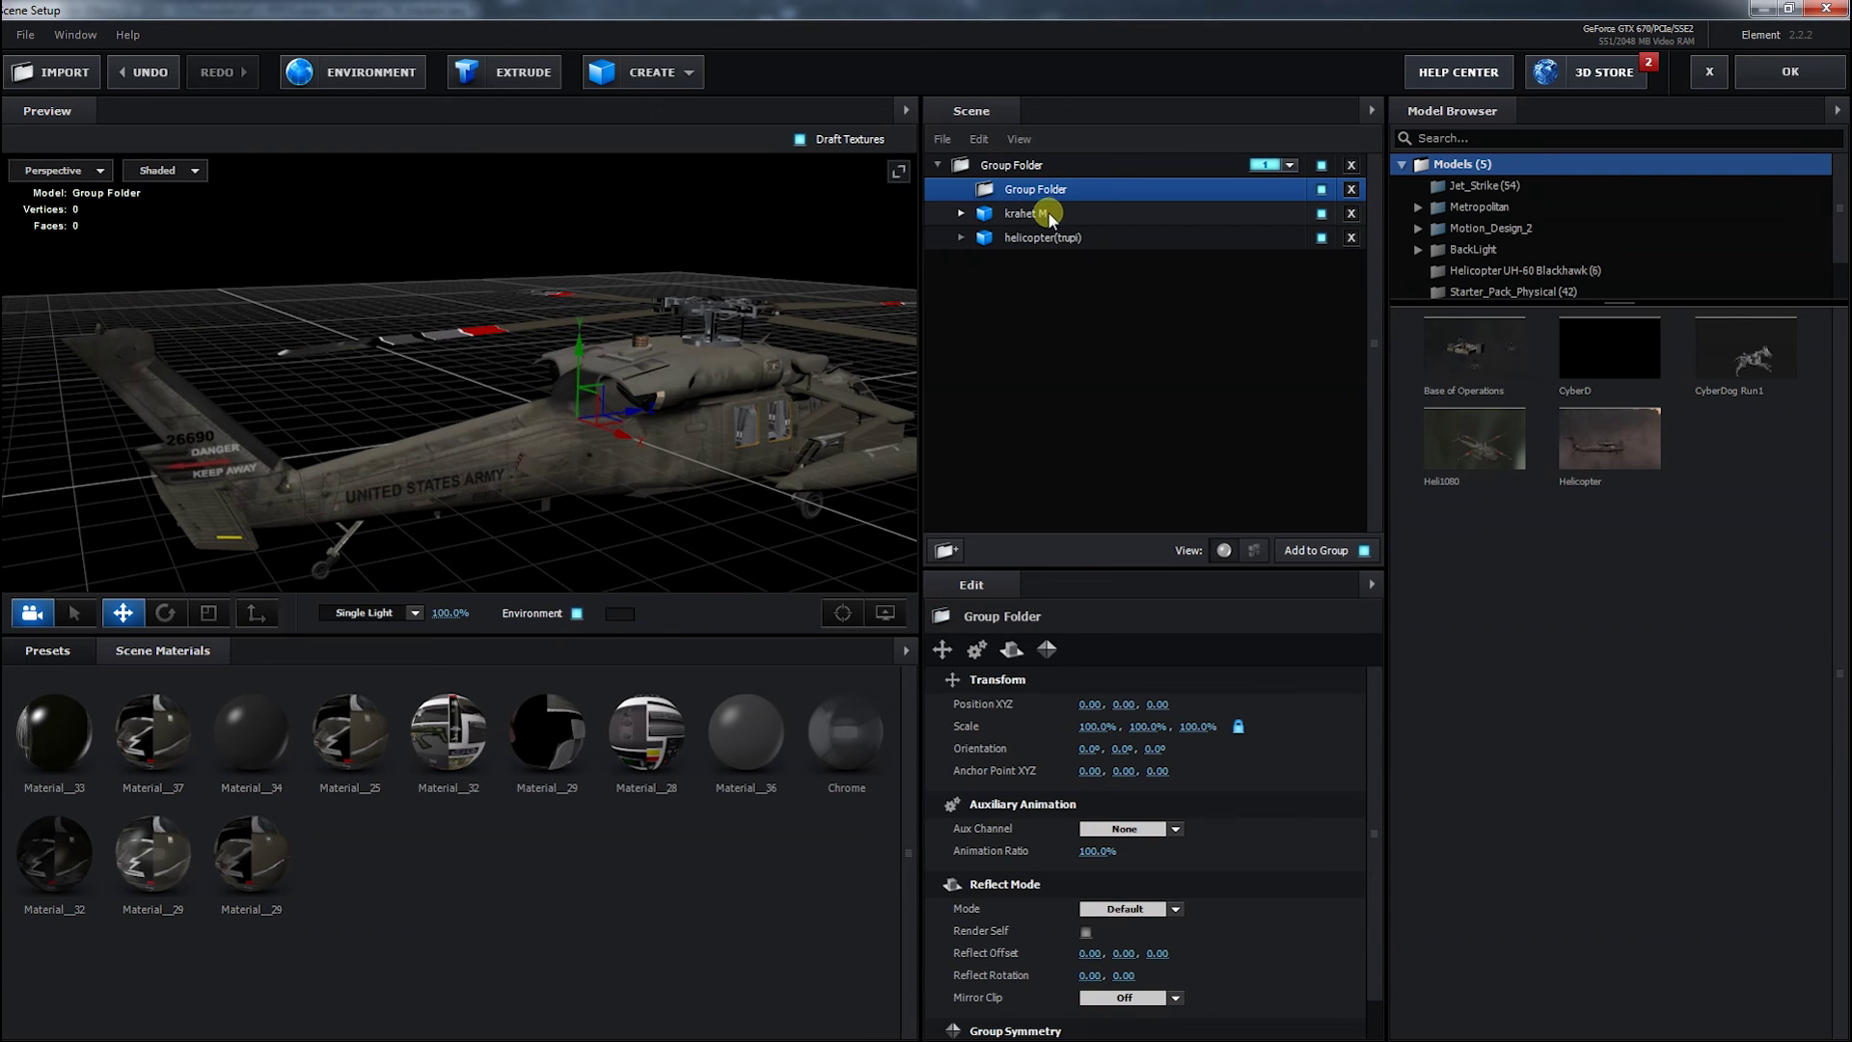
pyautogui.click(1453, 270)
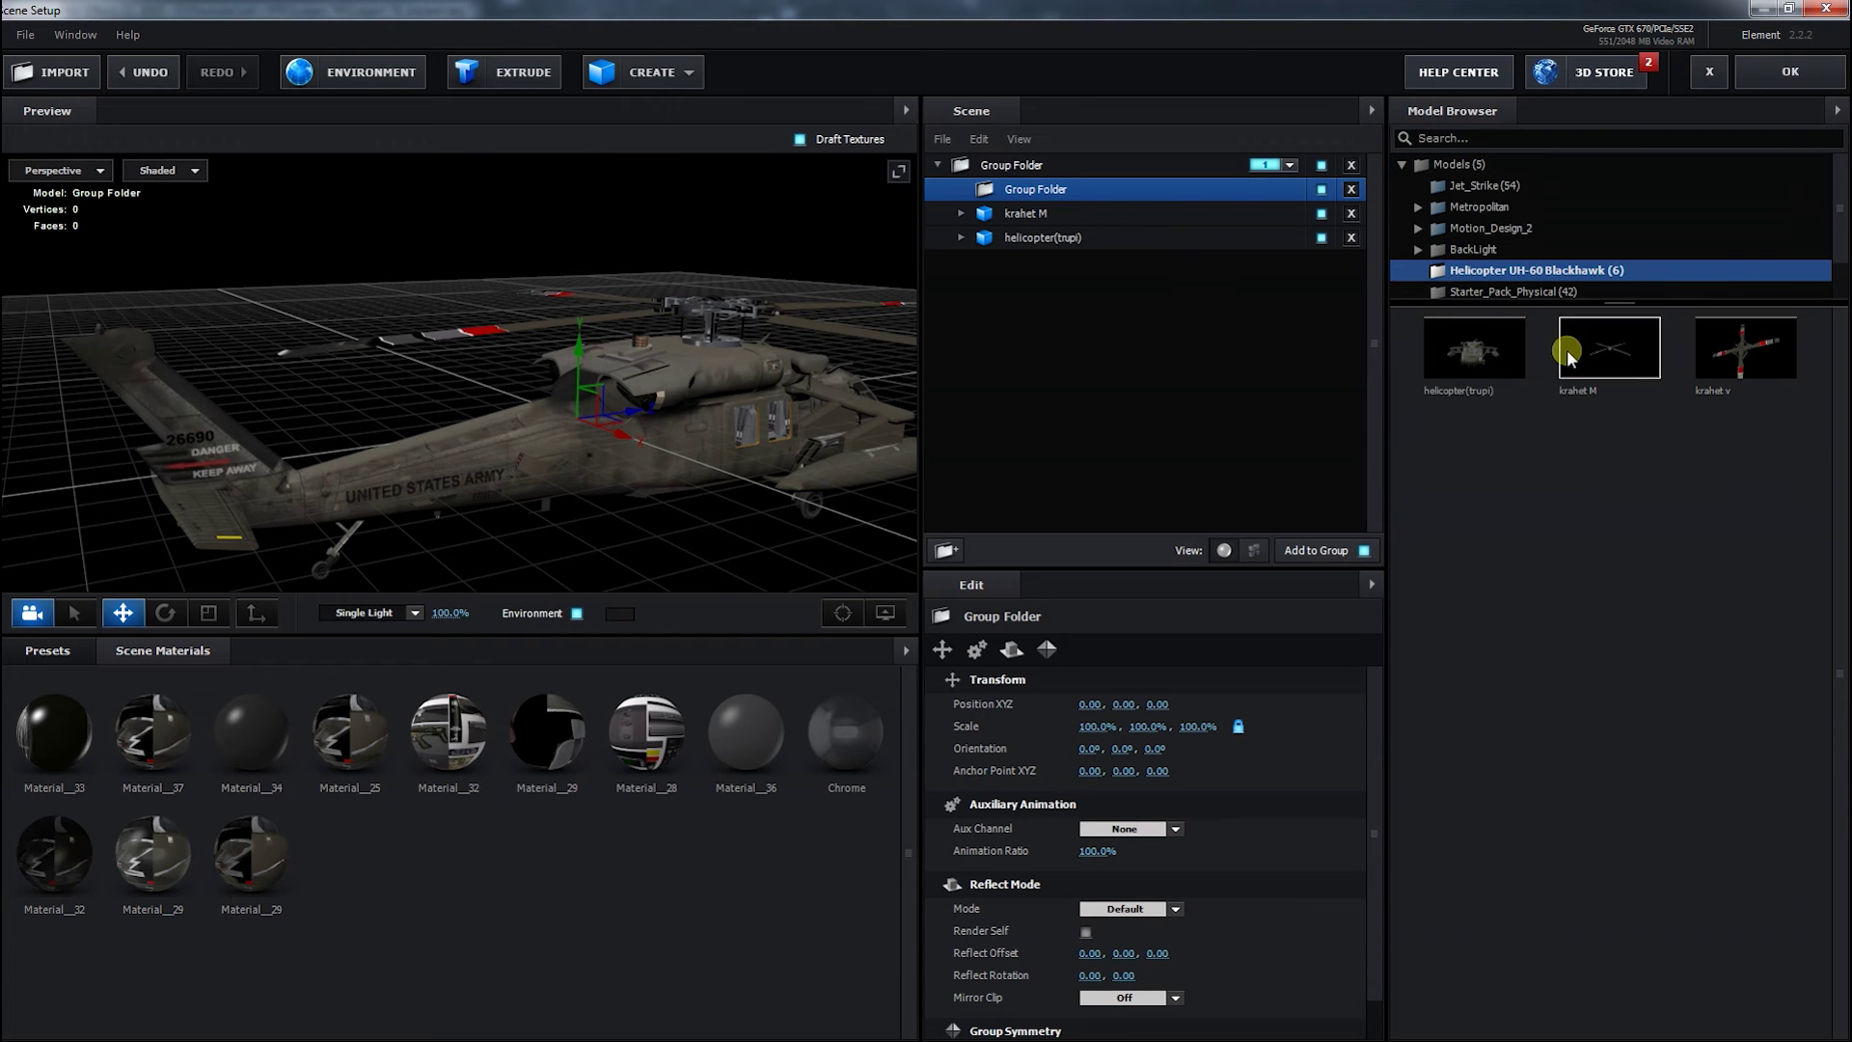
pyautogui.doubleClick(1746, 350)
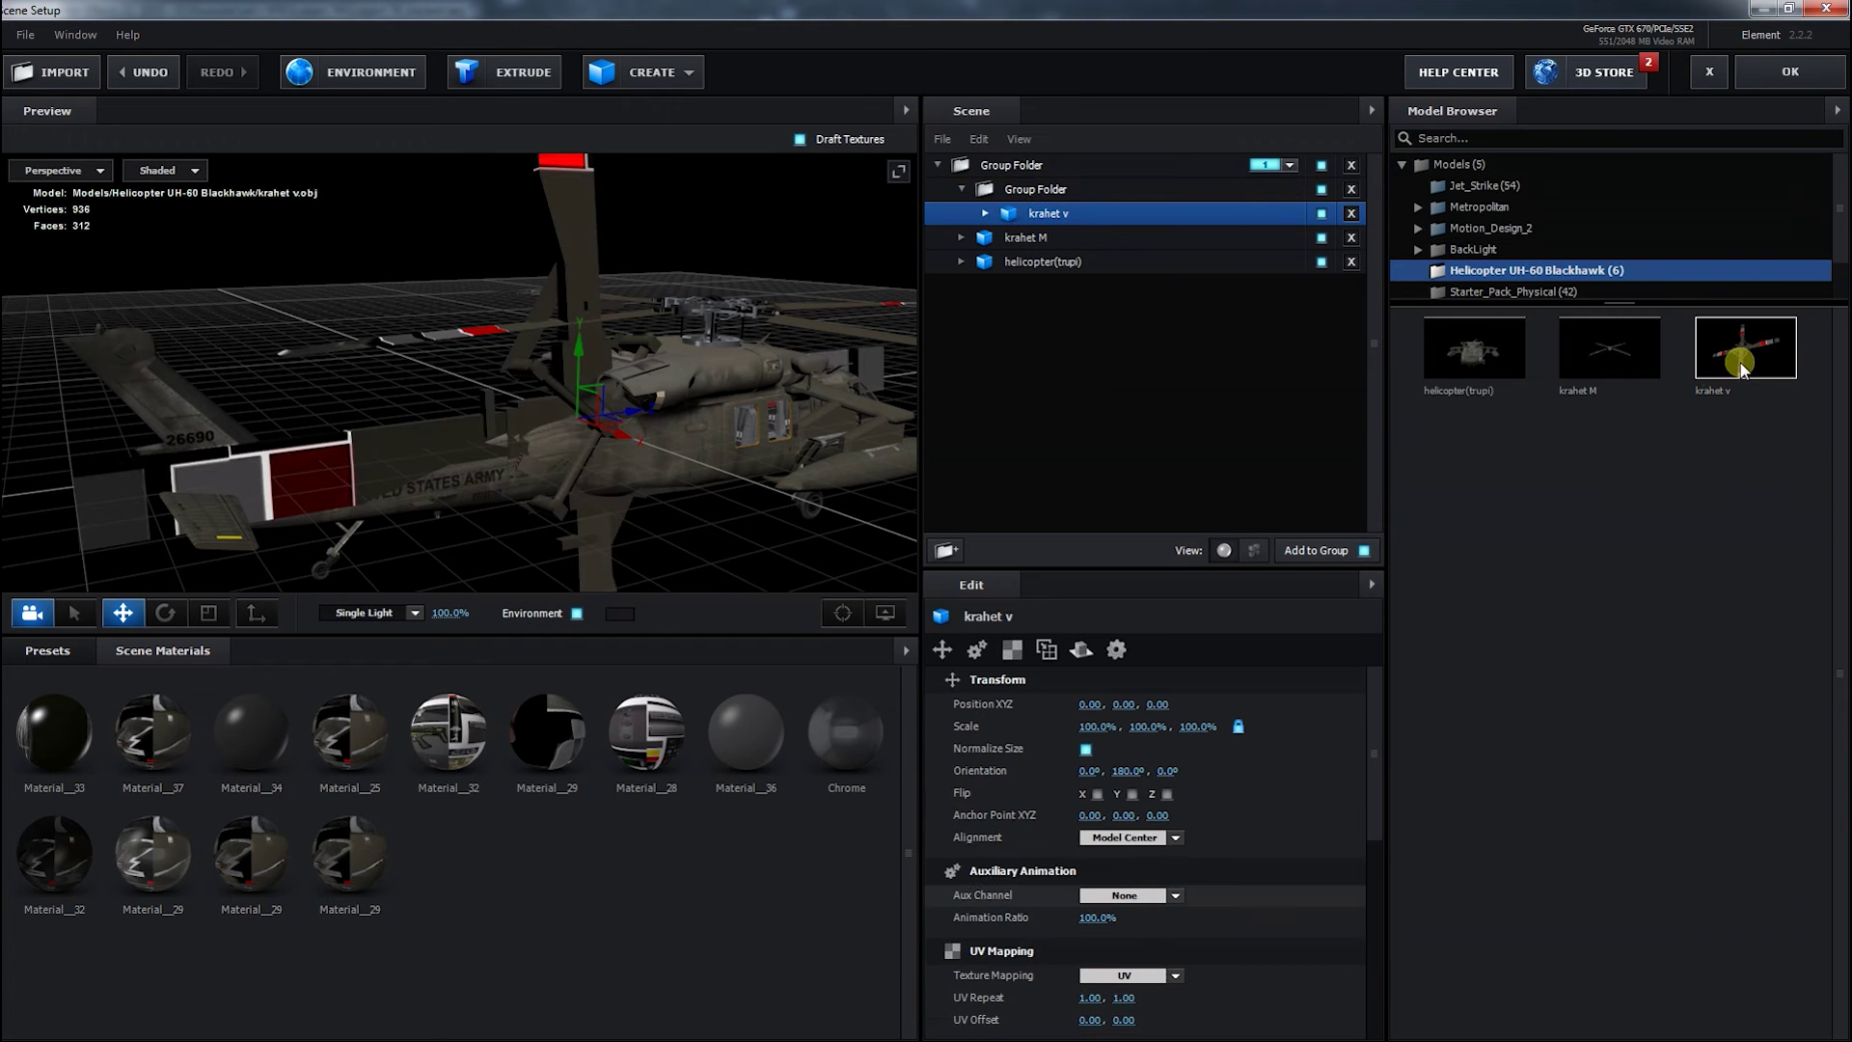
pyautogui.click(1035, 190)
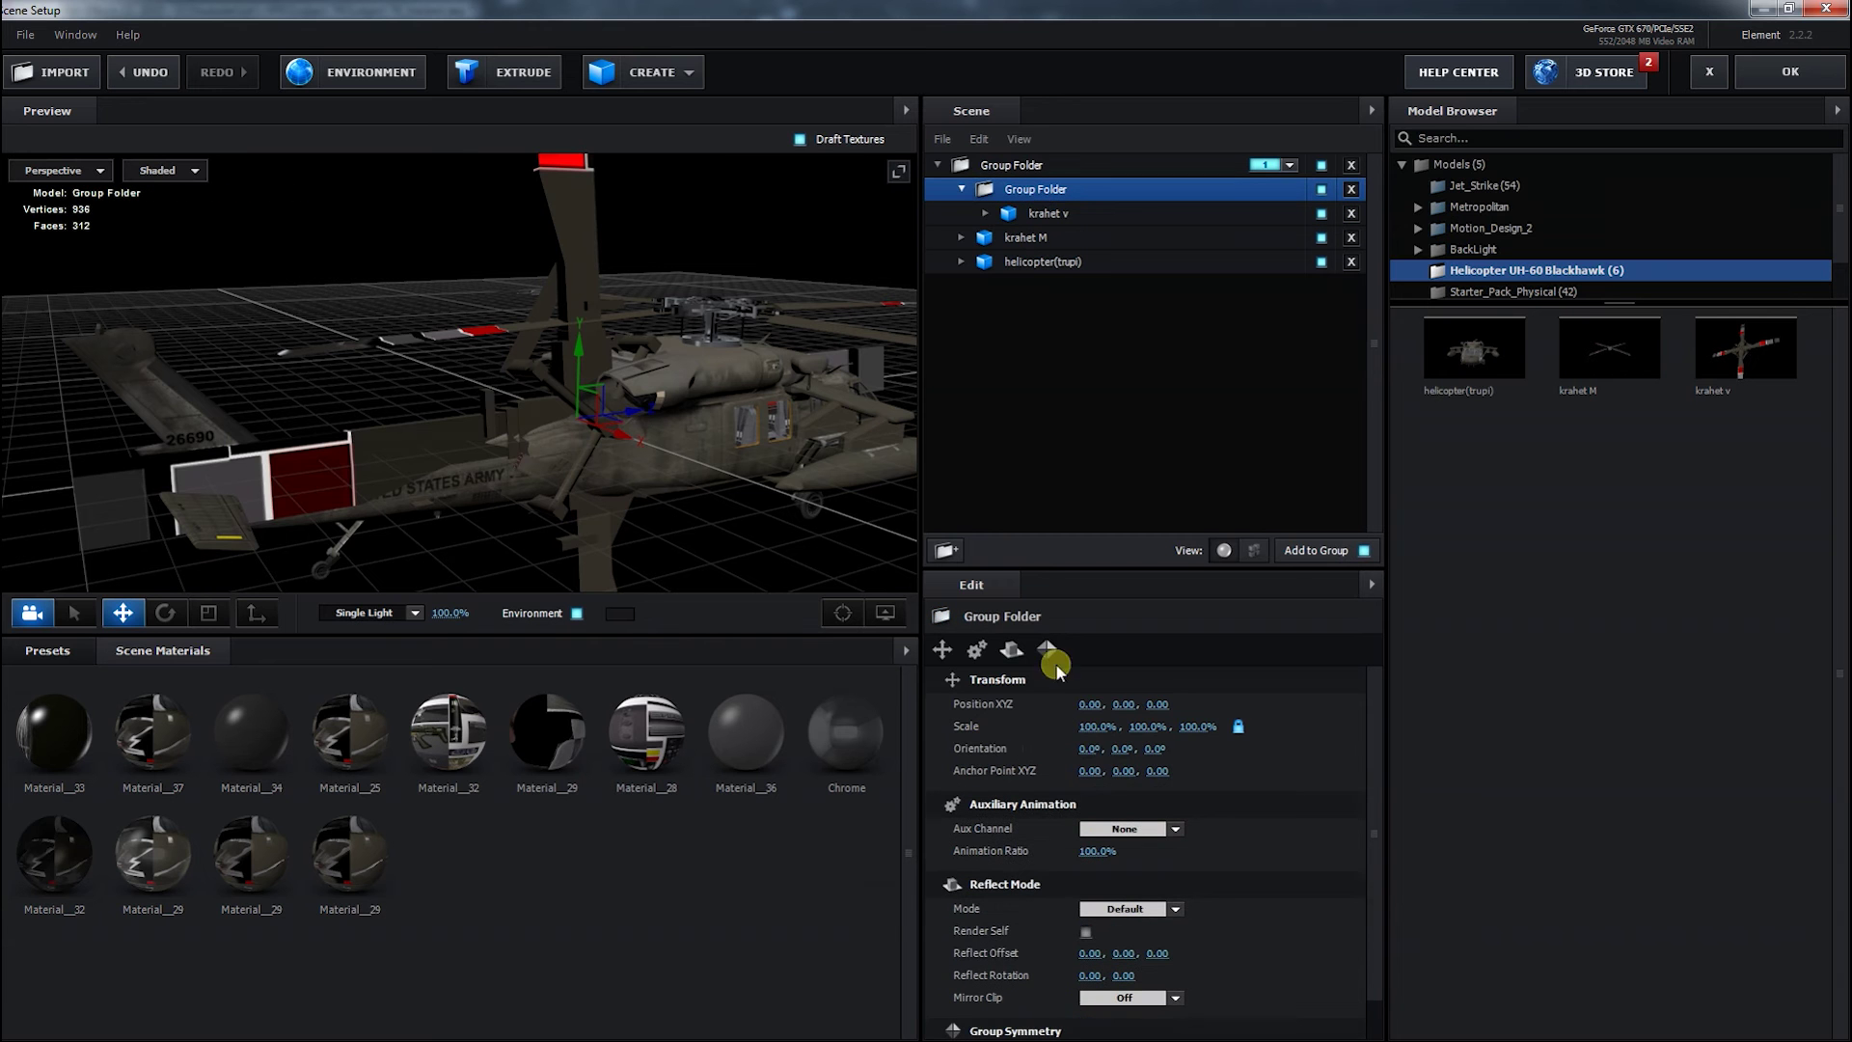
# Scale the rotor group down and move it toward the helicopter's tail
pyautogui.moveTo(1089, 726); pyautogui.dragTo(984, 748)
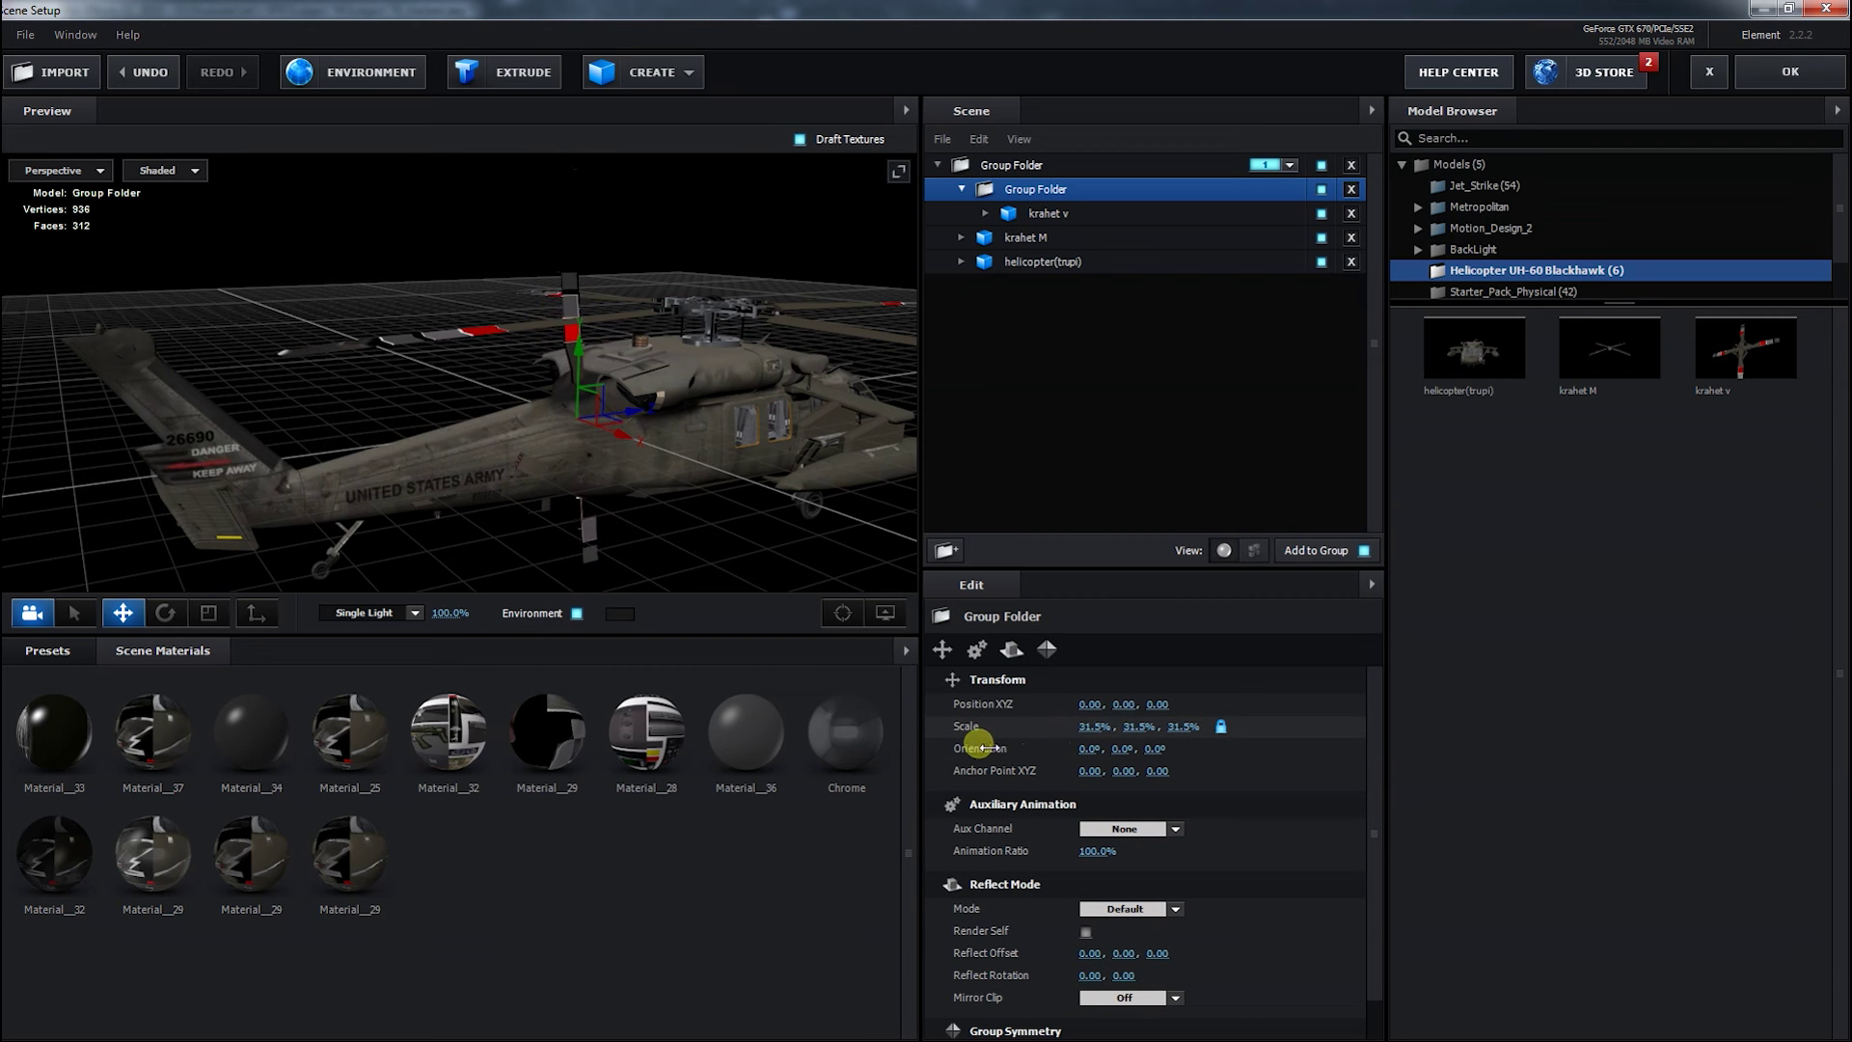
pyautogui.moveTo(608, 398); pyautogui.dragTo(168, 318)
pyautogui.moveTo(1088, 726); pyautogui.dragTo(1069, 724)
pyautogui.moveTo(331, 438); pyautogui.dragTo(381, 436)
pyautogui.moveTo(559, 376); pyautogui.dragTo(627, 359)
pyautogui.moveTo(761, 457); pyautogui.dragTo(384, 310)
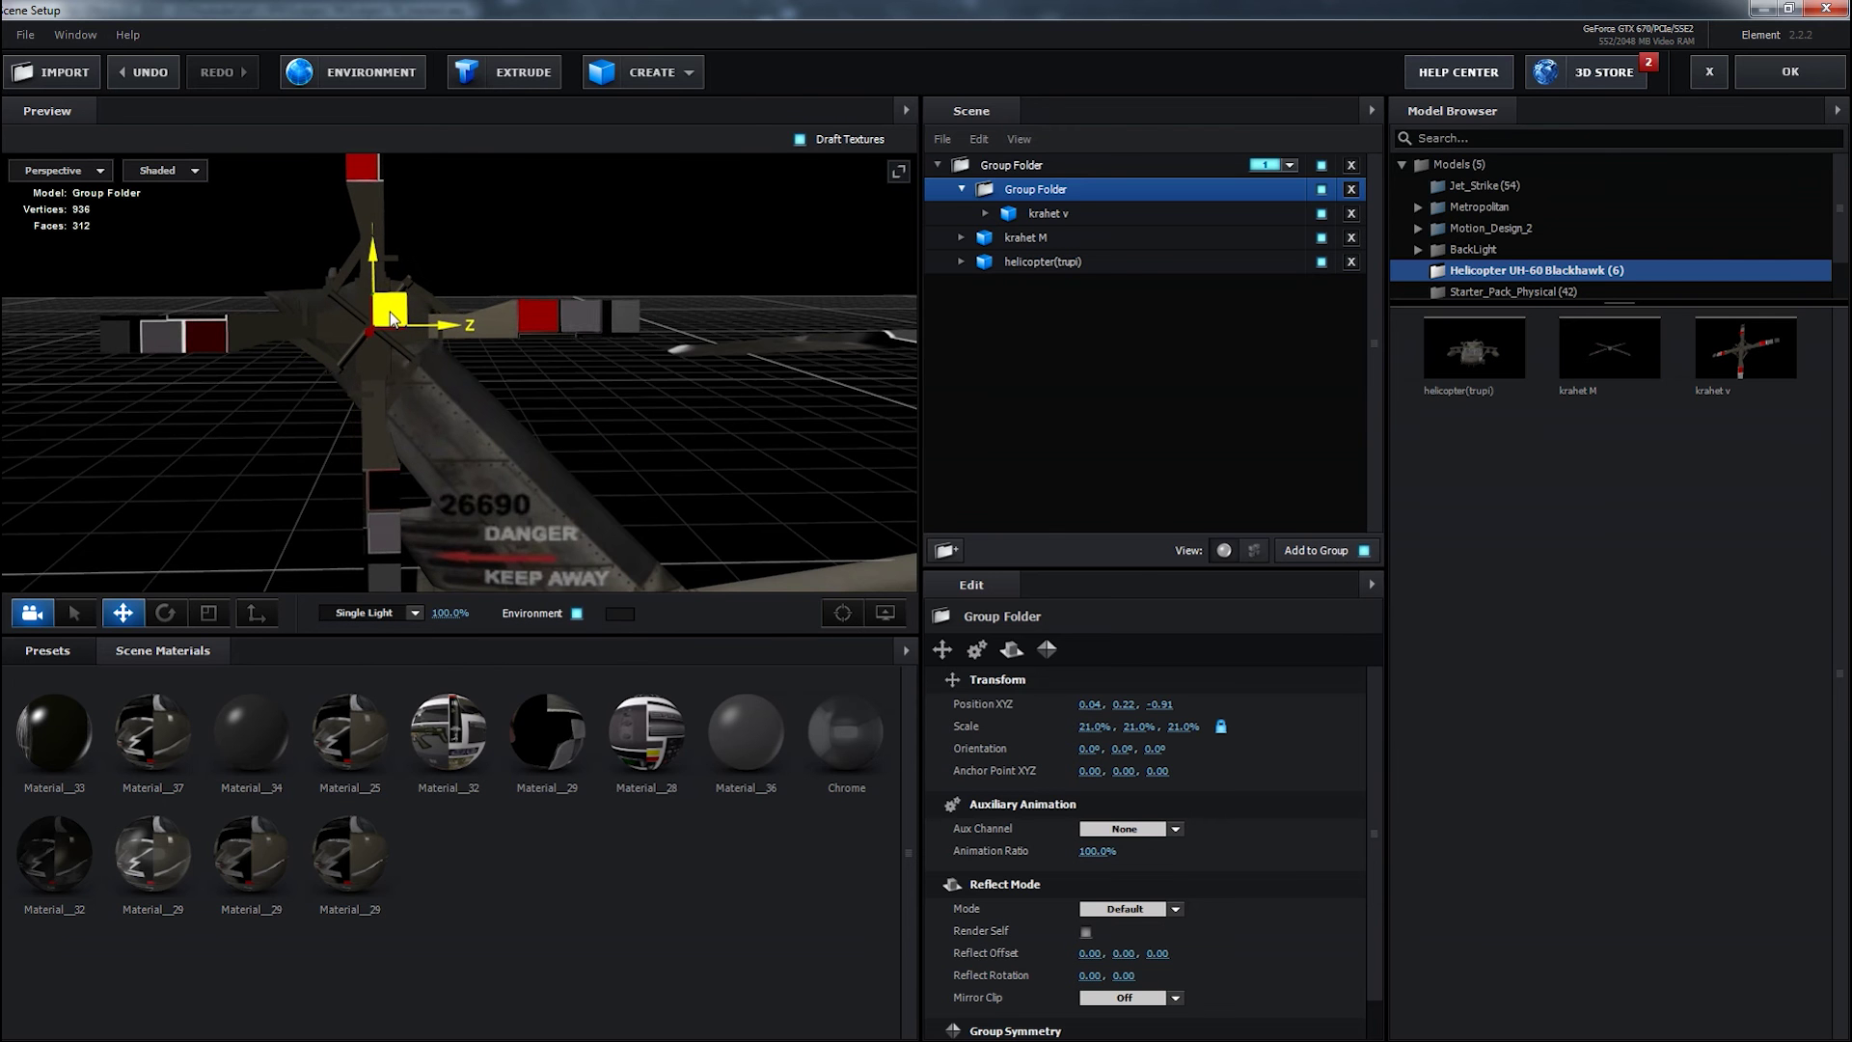
pyautogui.moveTo(281, 446); pyautogui.dragTo(488, 465)
# Rotate the rotor group 42.5° on X, enlarge it to 38.5% and offset its anchor point
pyautogui.moveTo(1104, 753); pyautogui.dragTo(1158, 732)
pyautogui.moveTo(559, 309); pyautogui.dragTo(608, 309)
pyautogui.moveTo(579, 386); pyautogui.dragTo(533, 410)
pyautogui.moveTo(1088, 751); pyautogui.dragTo(1174, 769)
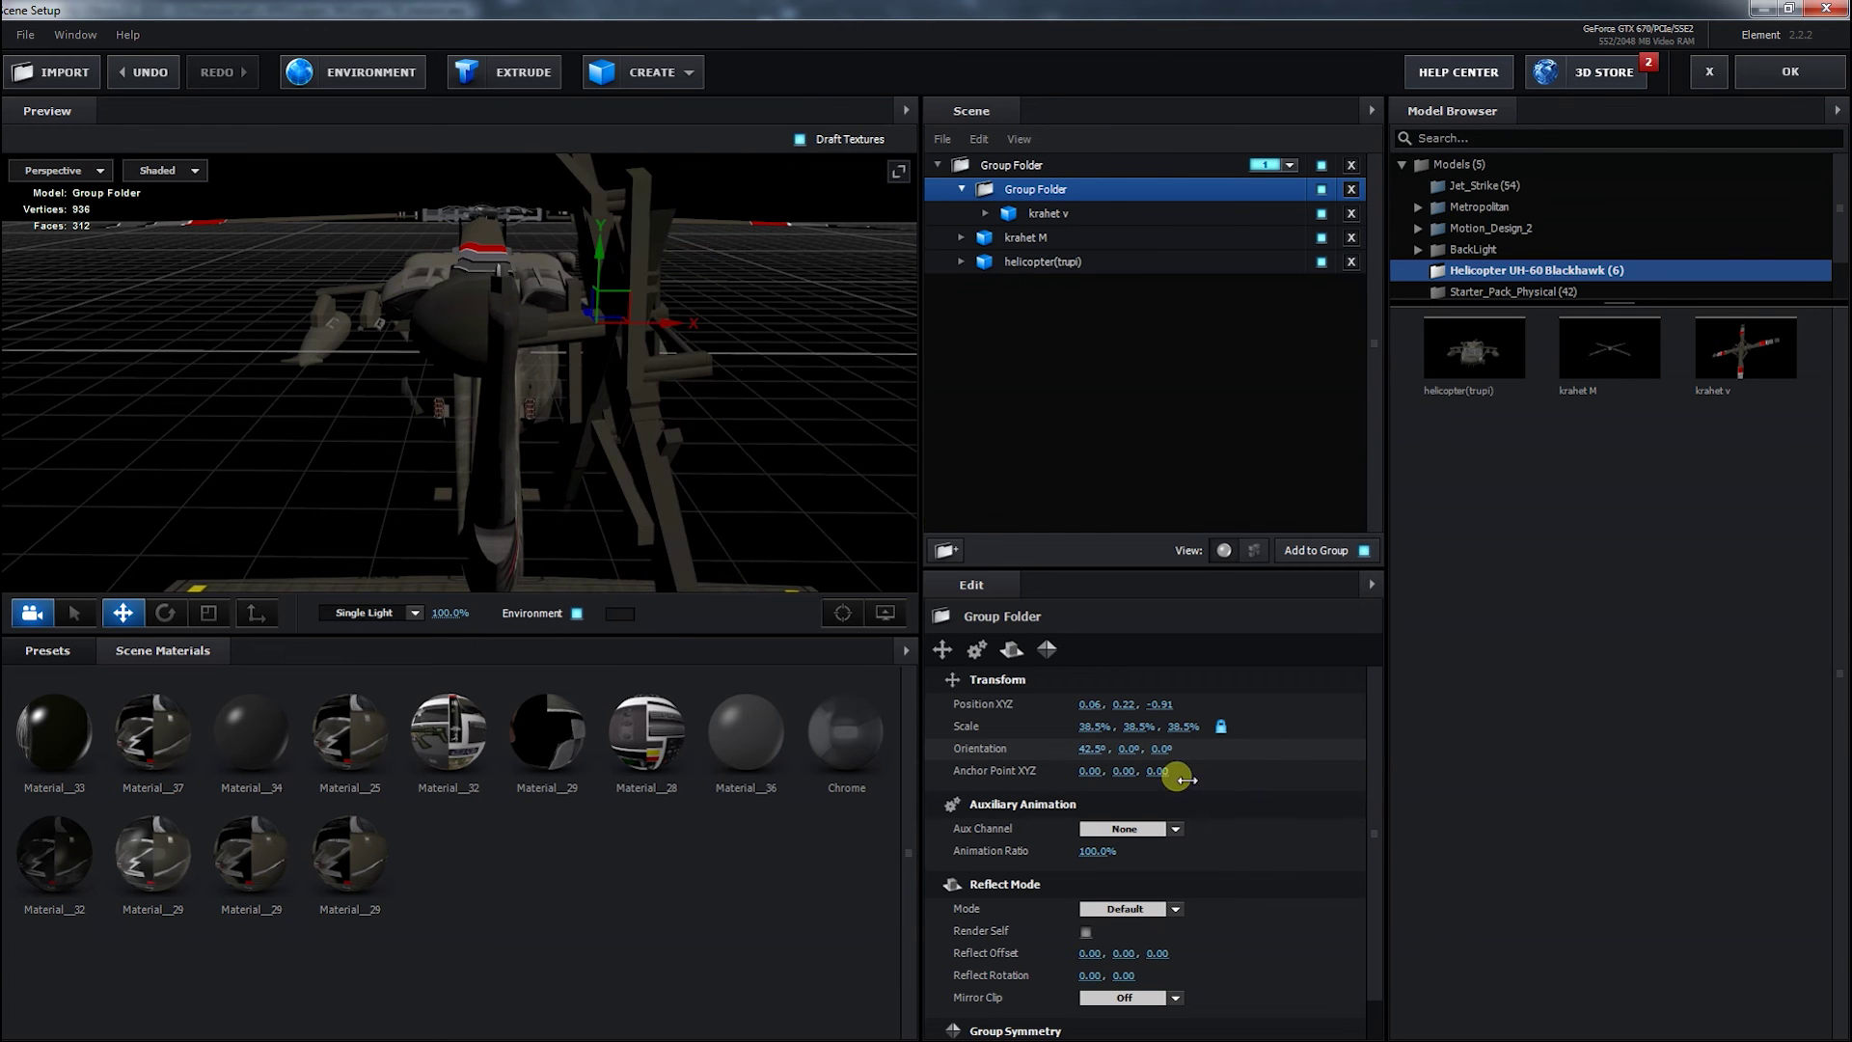
pyautogui.moveTo(897, 483); pyautogui.dragTo(697, 361)
pyautogui.moveTo(571, 322); pyautogui.dragTo(625, 323)
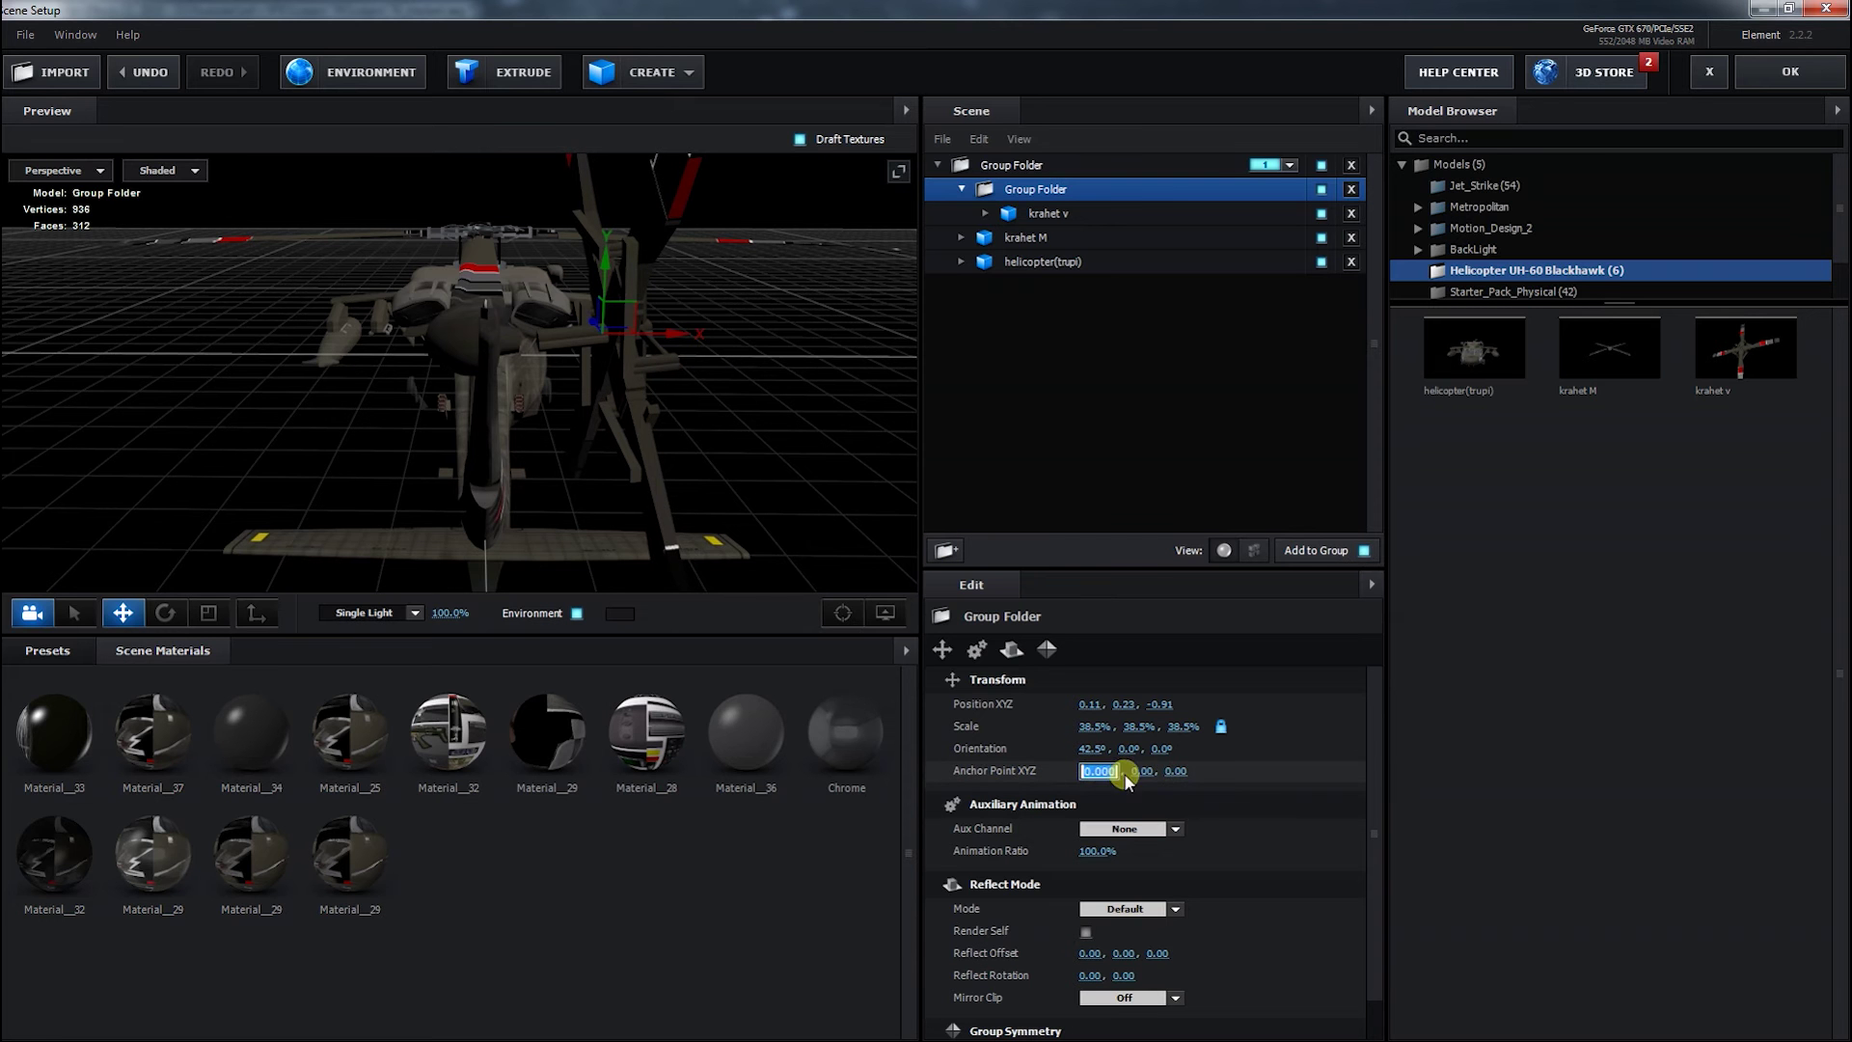
pyautogui.moveTo(1120, 773)
pyautogui.mouseDown()
pyautogui.moveTo(1135, 772)
pyautogui.moveTo(1071, 769)
pyautogui.moveTo(1090, 773)
pyautogui.mouseUp()
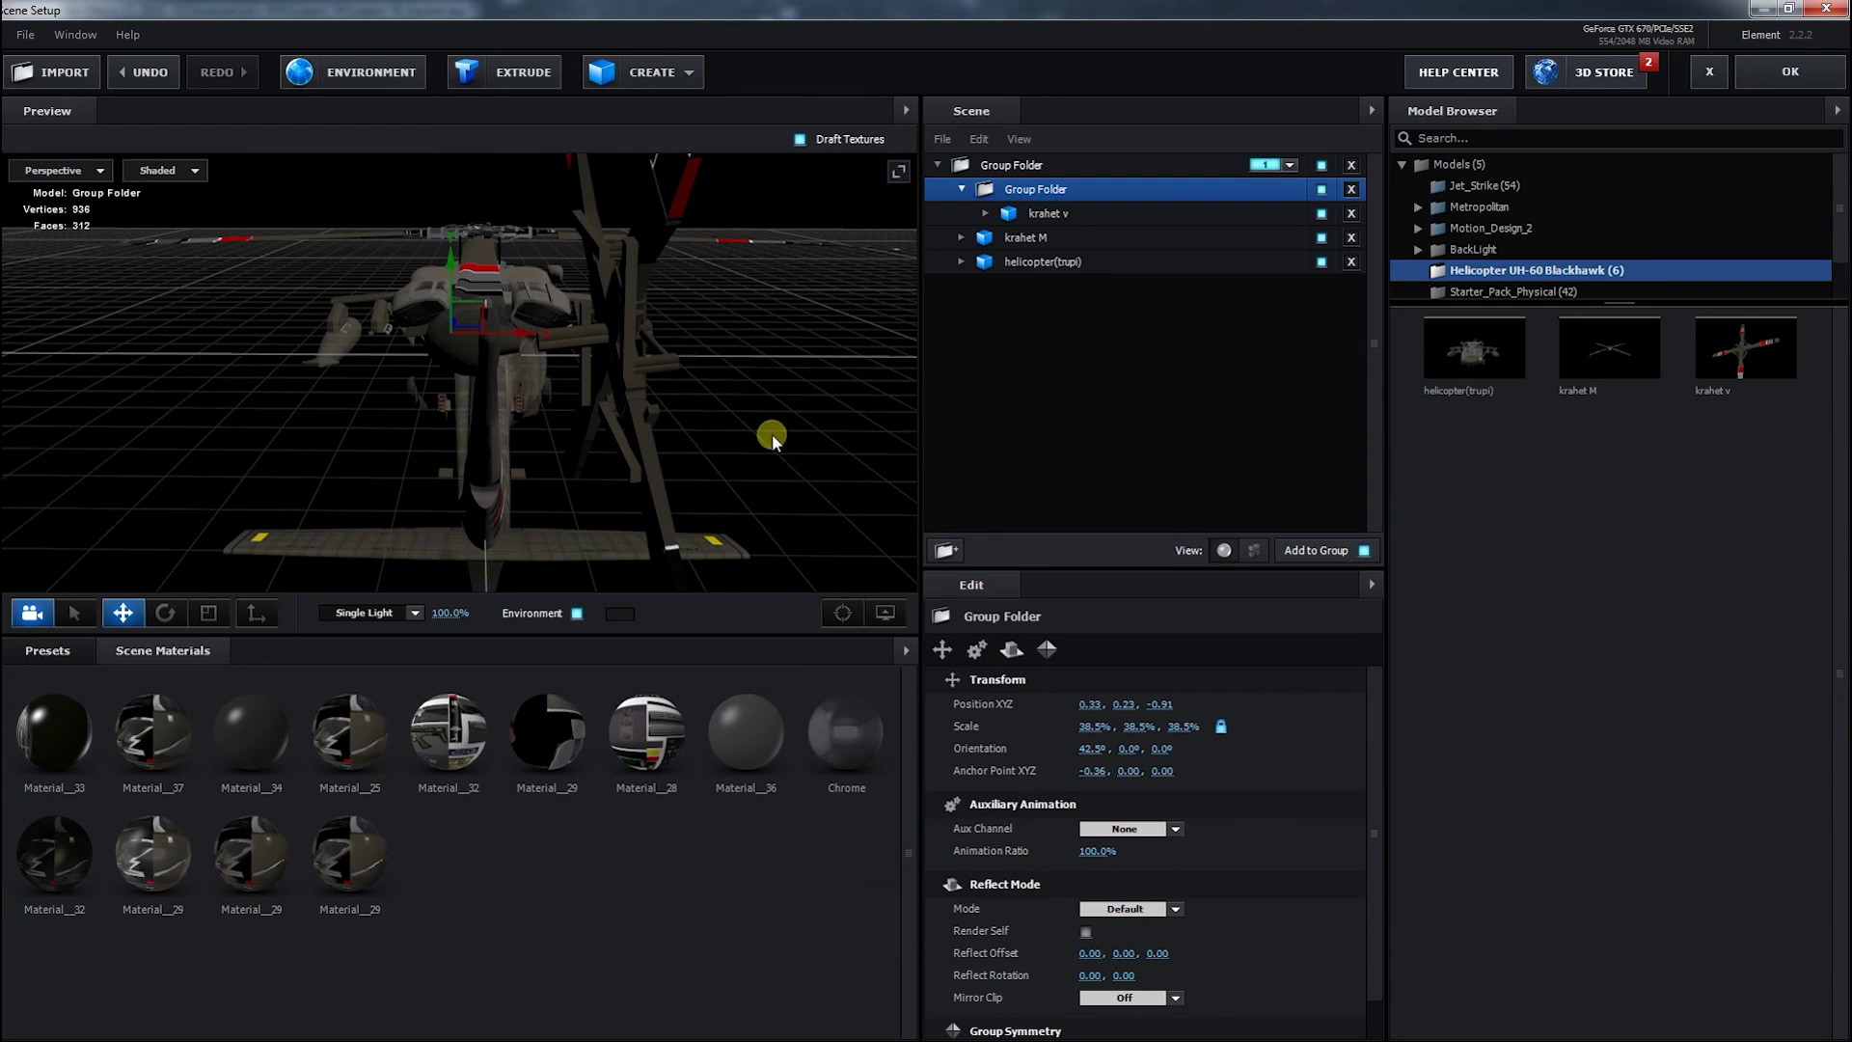
# Tilt krahet v 7.5° around Z and set the rotor group's anchor X to -0.26
pyautogui.scroll(4, 692, 348)
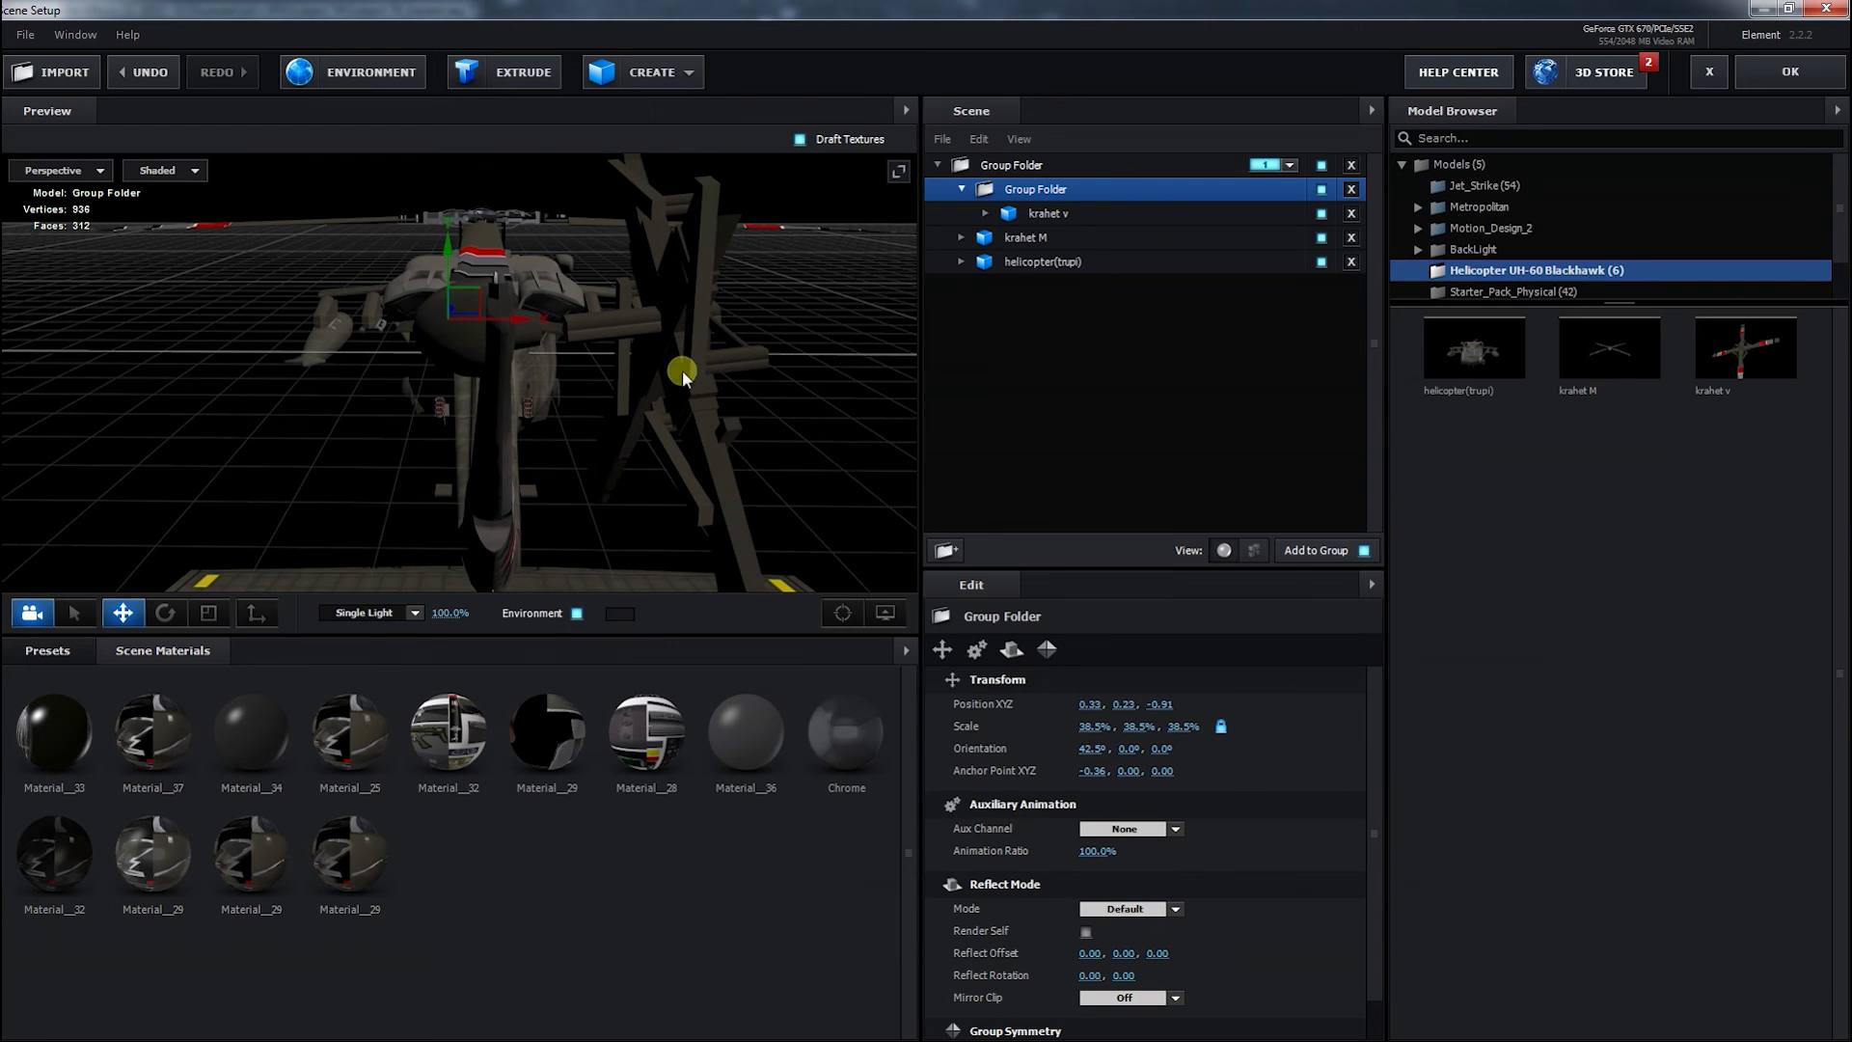
pyautogui.click(1047, 213)
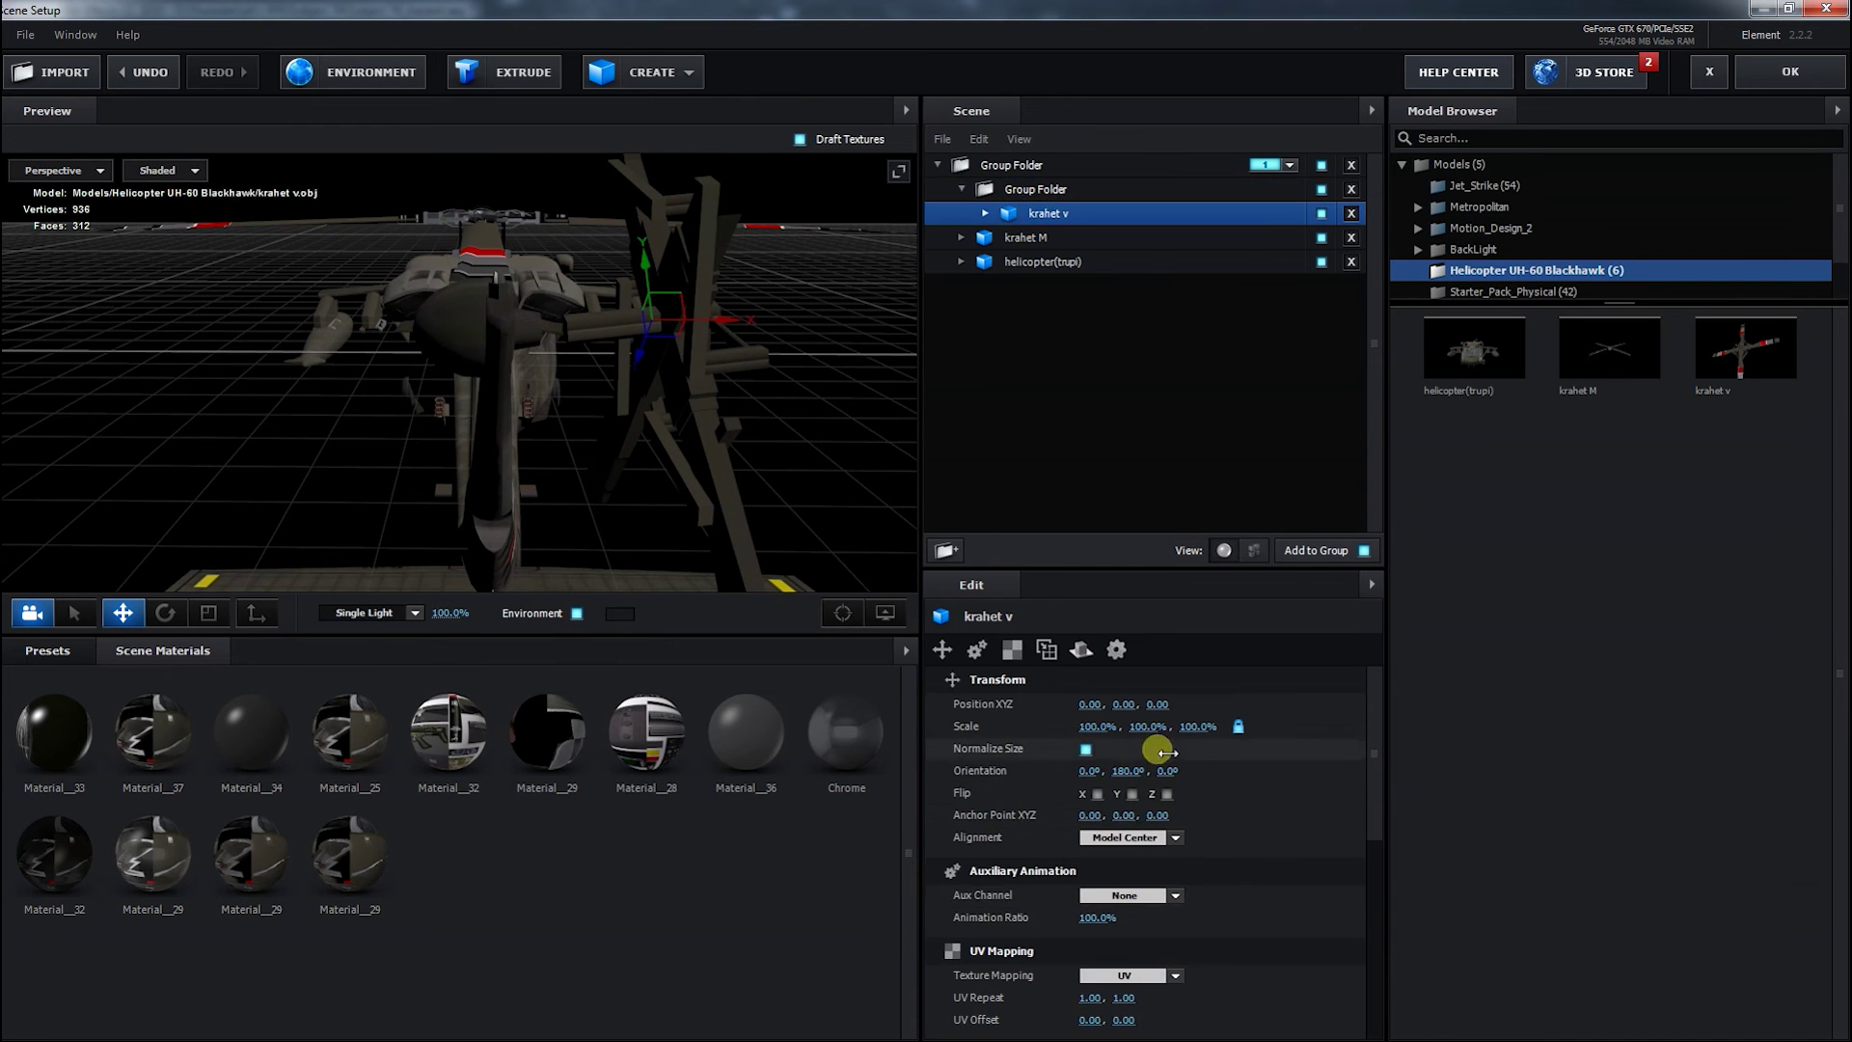
pyautogui.moveTo(1170, 772); pyautogui.dragTo(1185, 774)
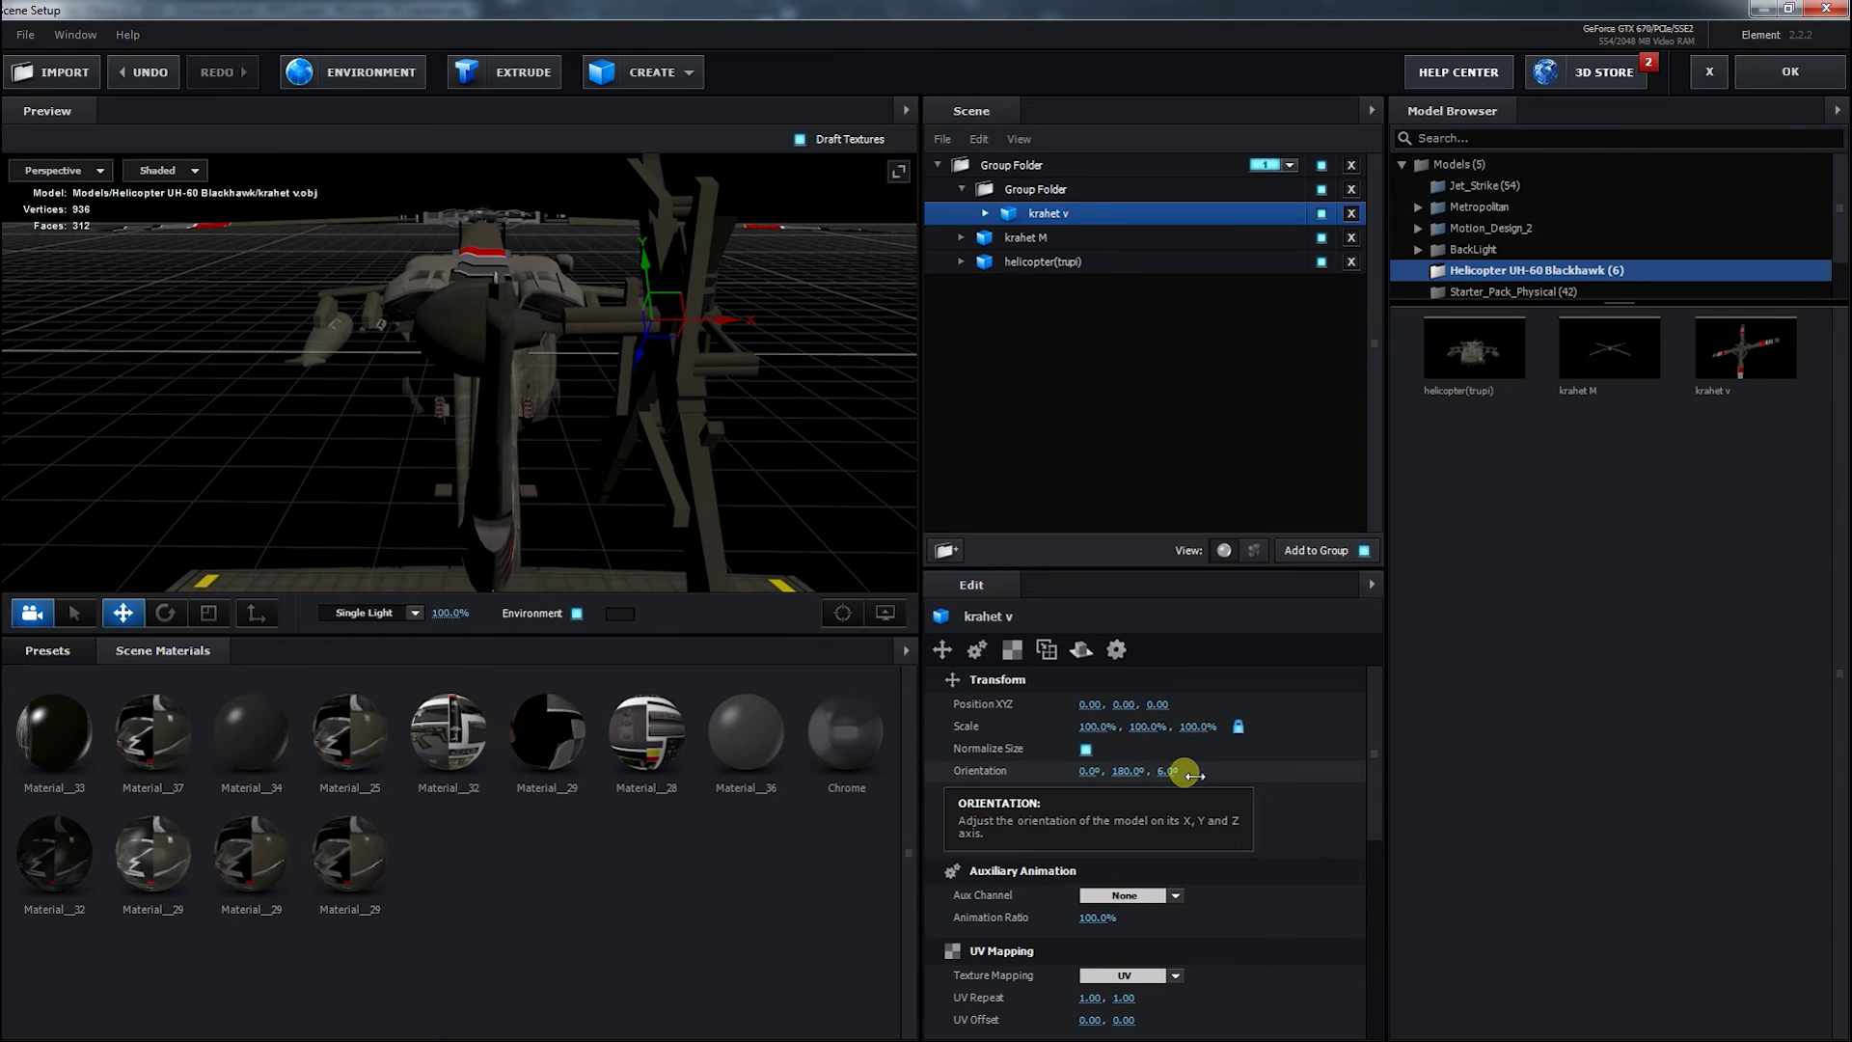
pyautogui.click(1031, 190)
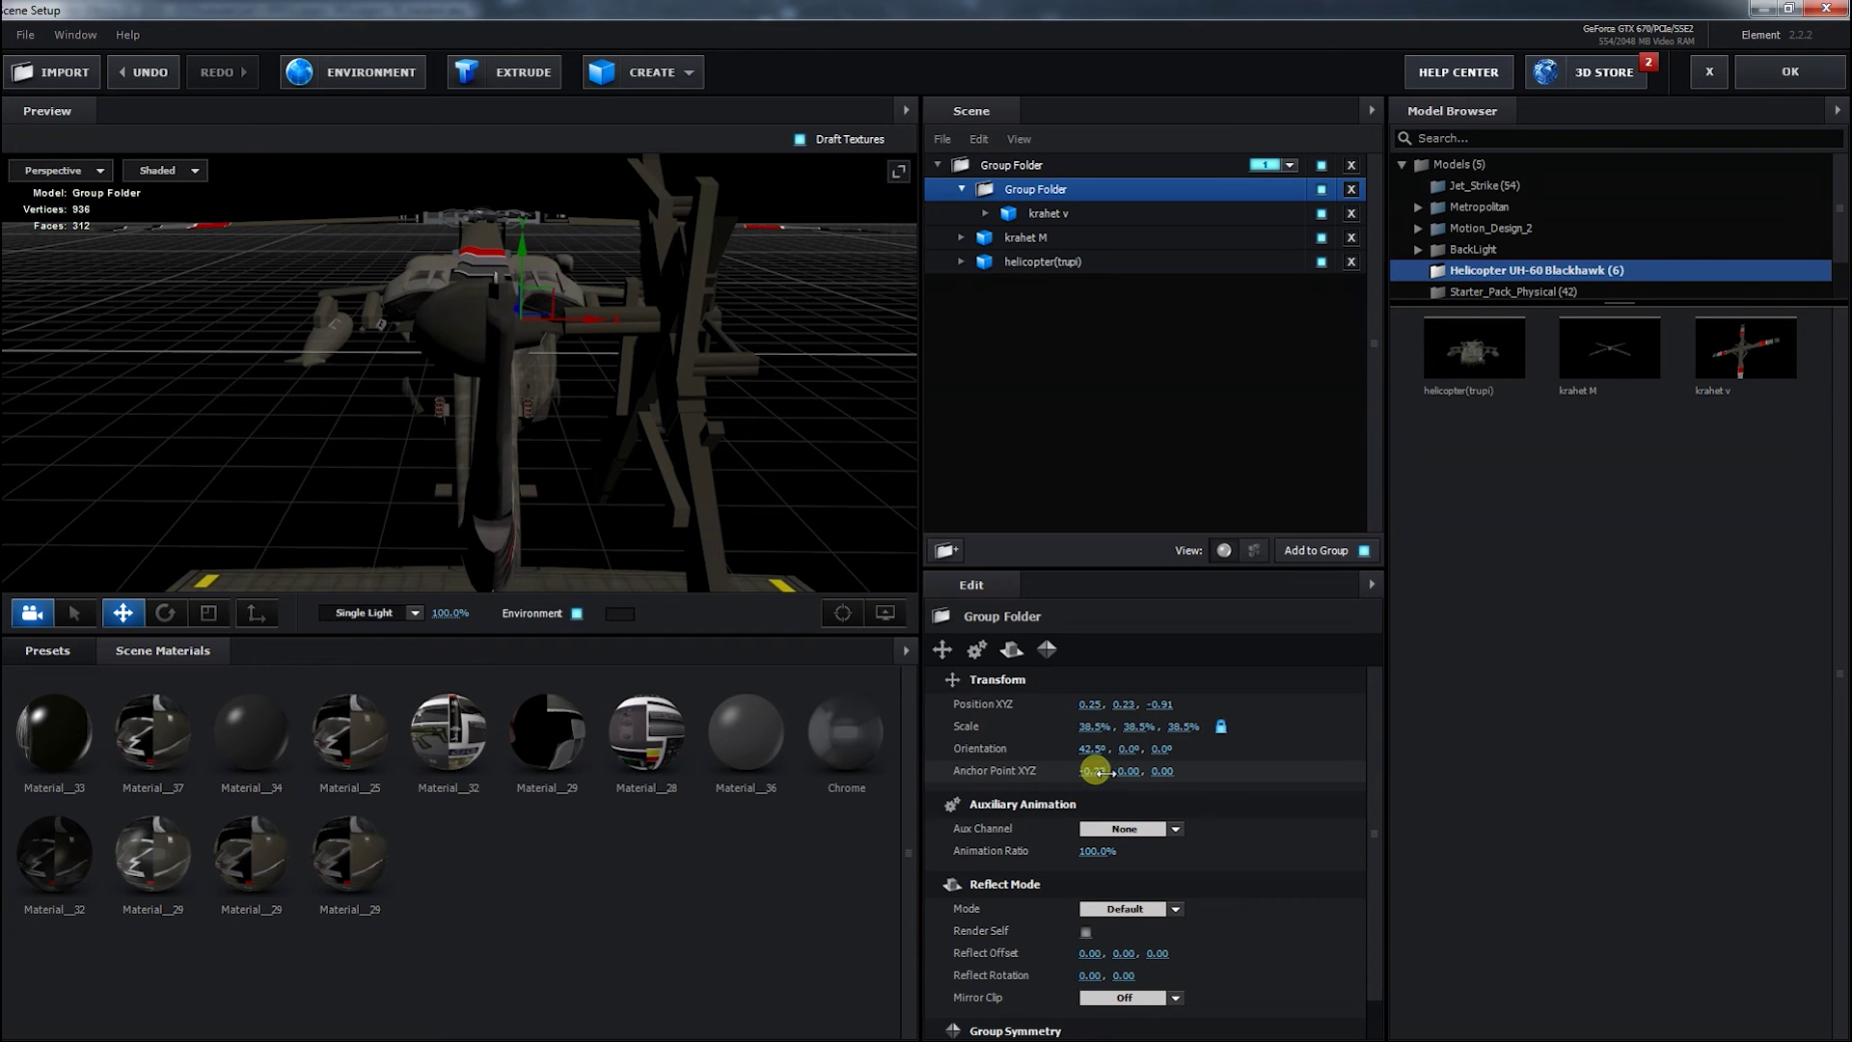
pyautogui.moveTo(1095, 772); pyautogui.dragTo(1064, 622)
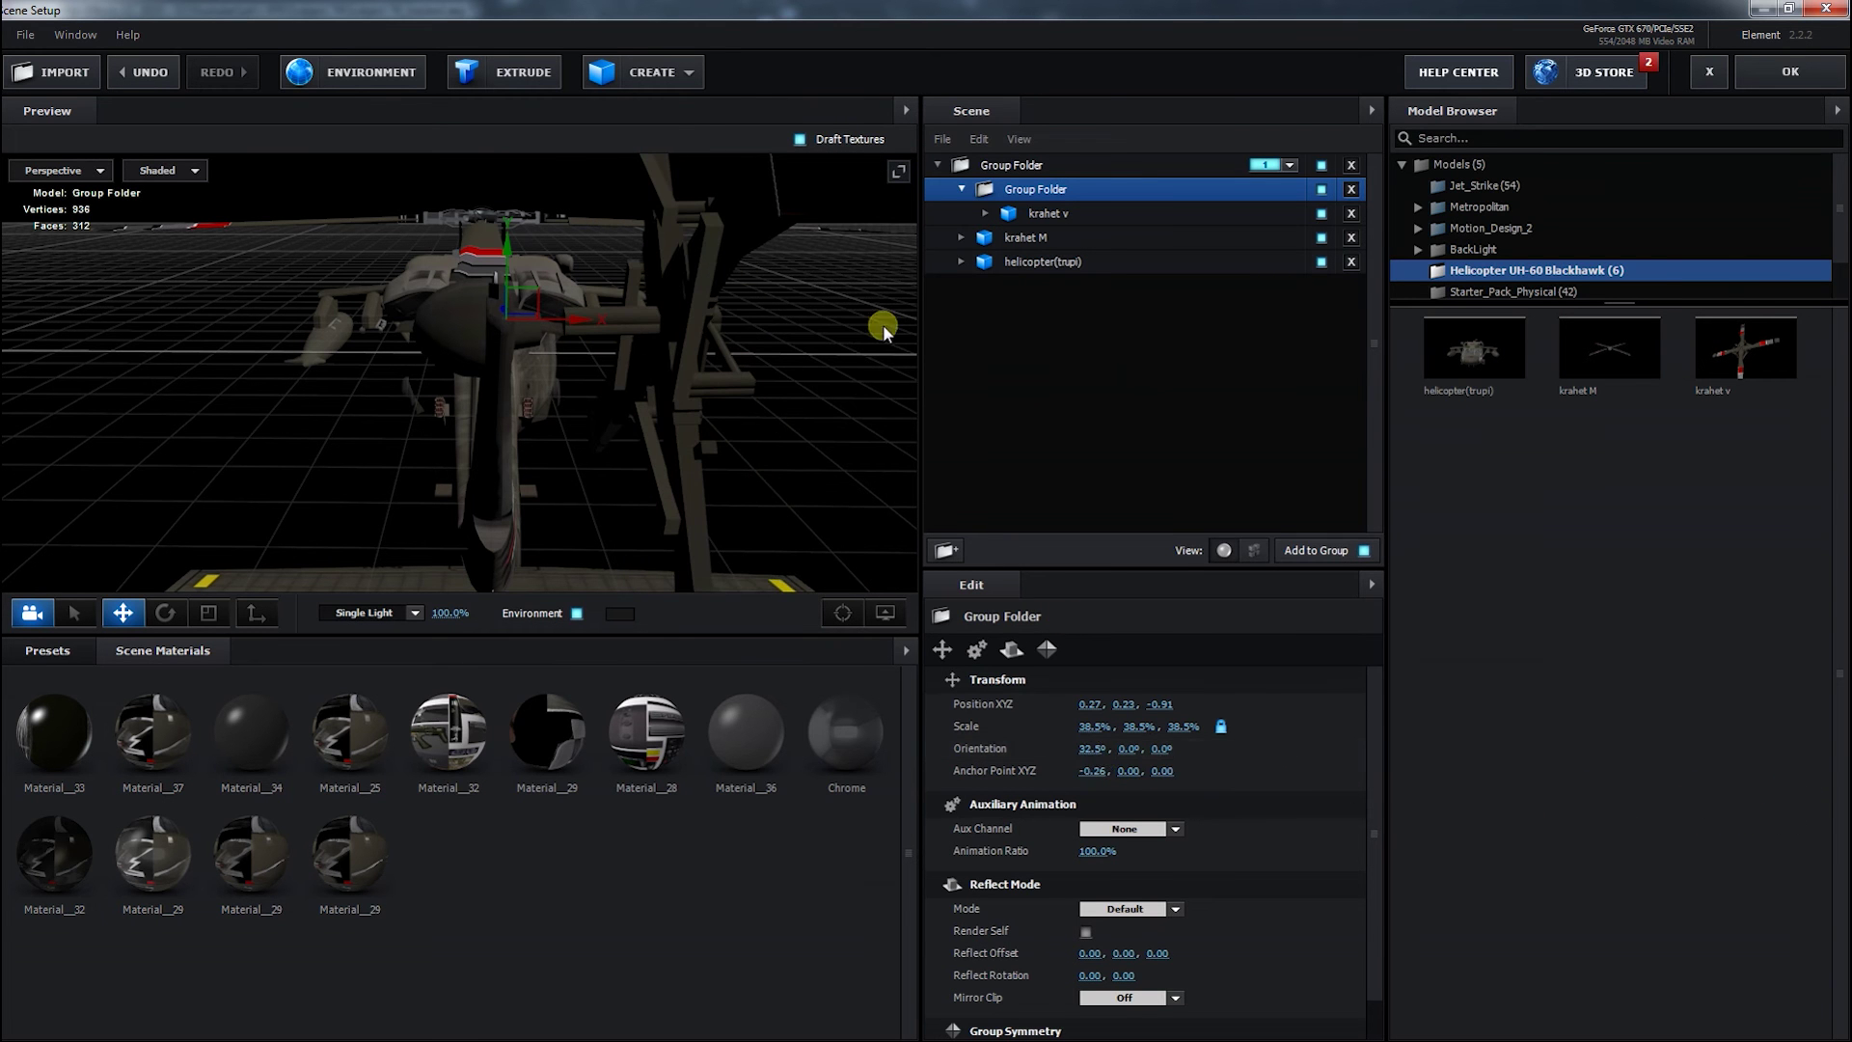
pyautogui.click(1047, 213)
pyautogui.moveTo(1170, 772); pyautogui.dragTo(1170, 769)
pyautogui.moveTo(772, 463); pyautogui.dragTo(771, 533)
# Re-rotate the rotor group on X, shrink it to 32.5% and reposition it at the tail
pyautogui.click(1040, 191)
pyautogui.click(1097, 769)
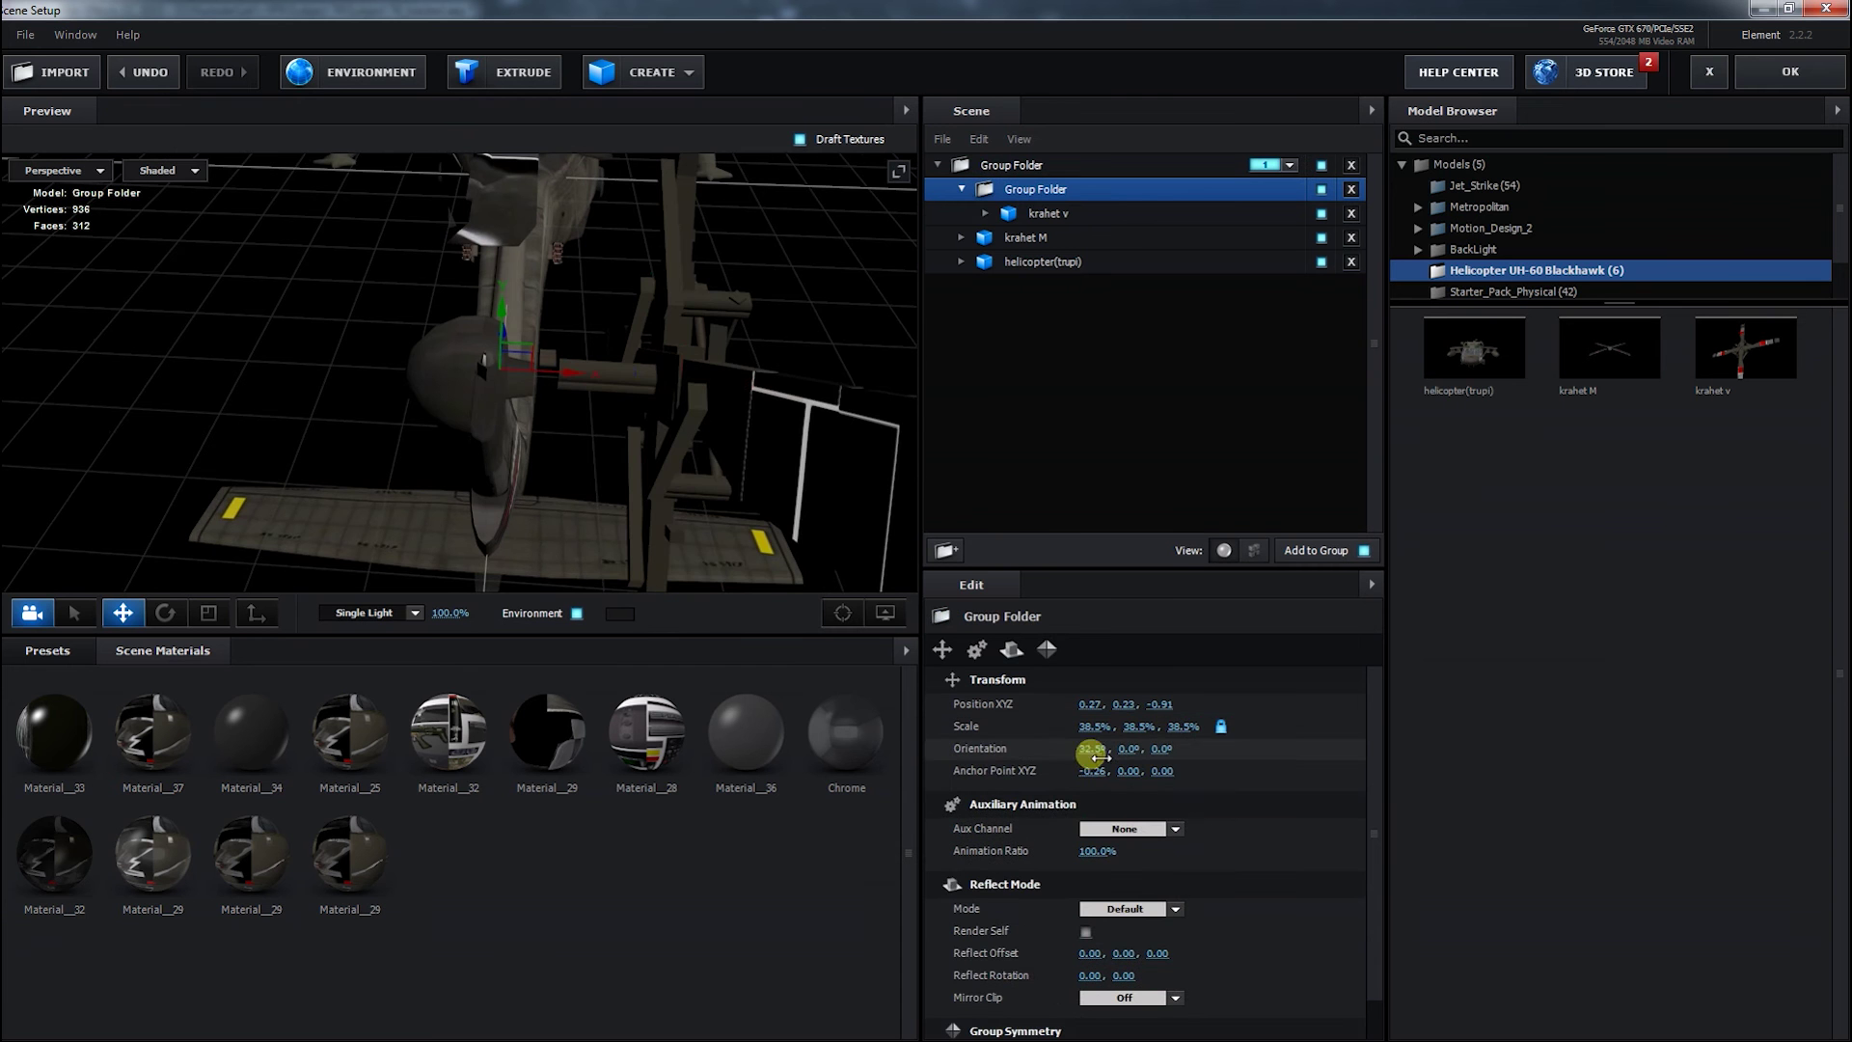
pyautogui.moveTo(1090, 751); pyautogui.dragTo(1230, 738)
pyautogui.moveTo(614, 447); pyautogui.dragTo(599, 438)
pyautogui.click(1100, 715)
pyautogui.moveTo(1096, 724); pyautogui.dragTo(1075, 720)
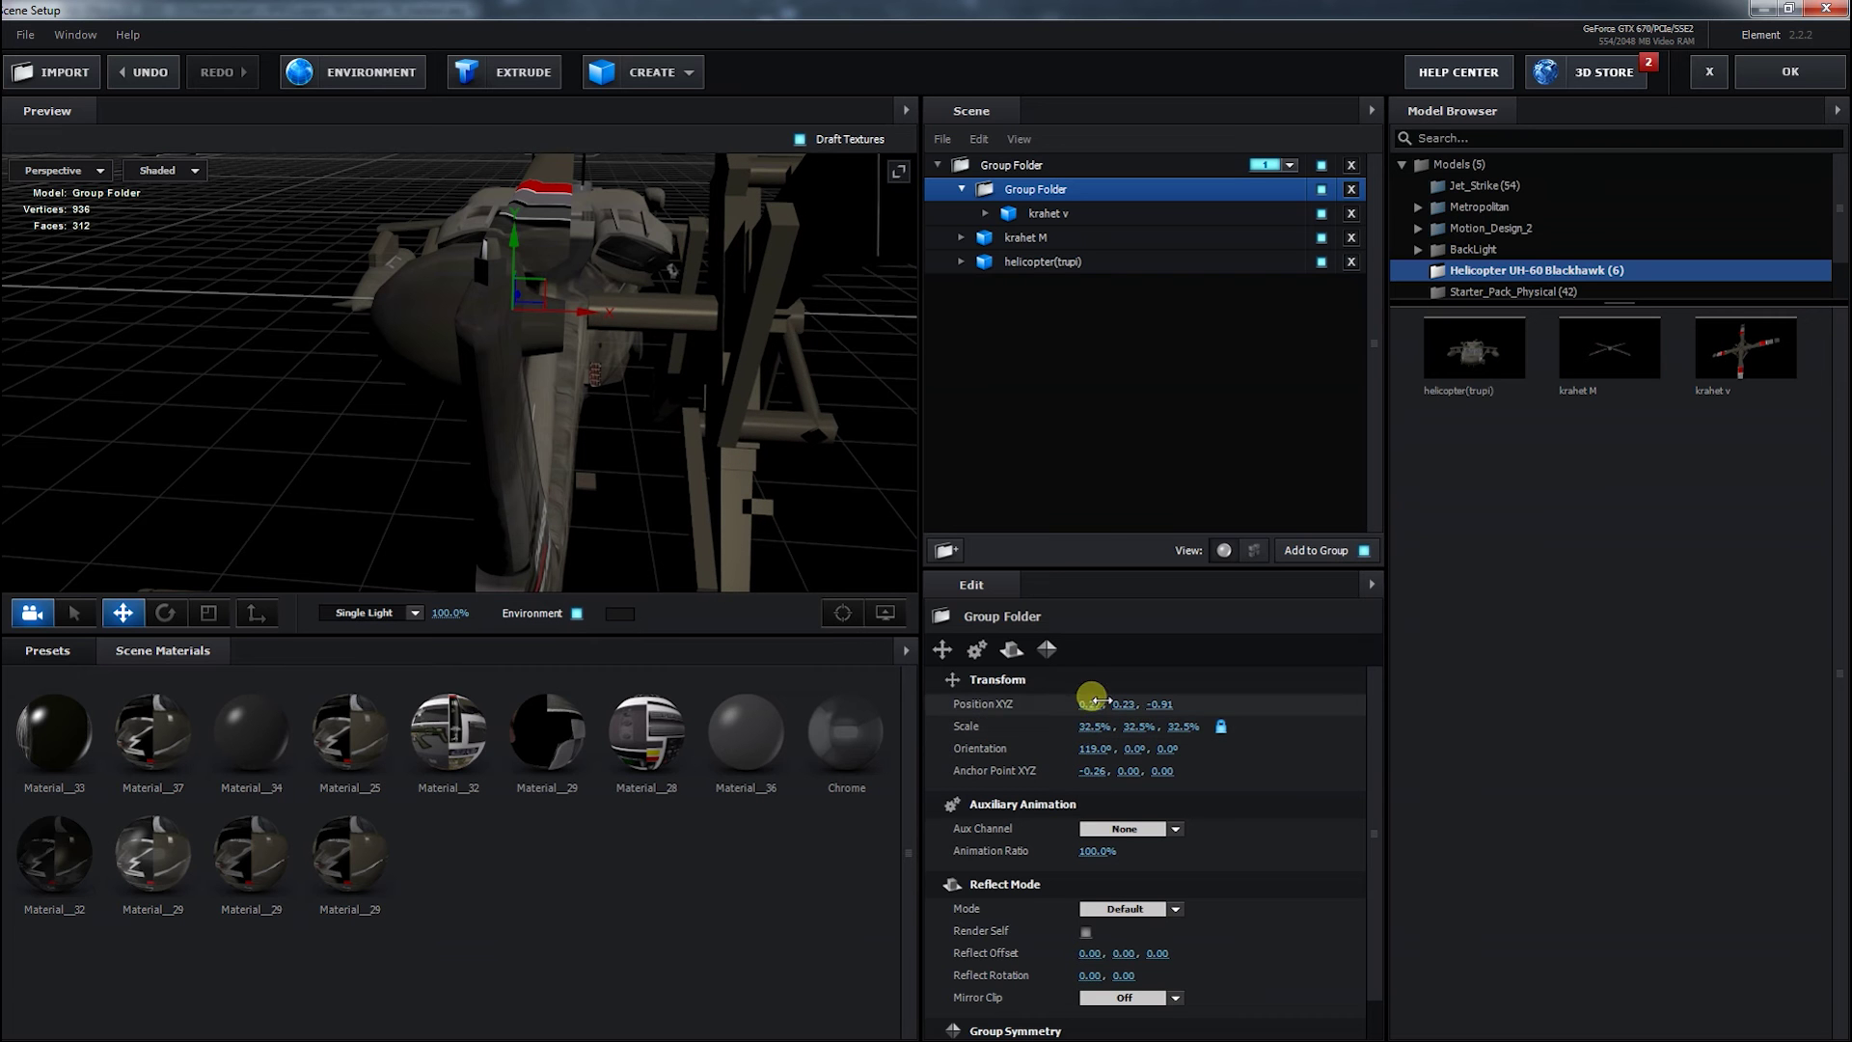
pyautogui.moveTo(519, 292); pyautogui.dragTo(461, 310)
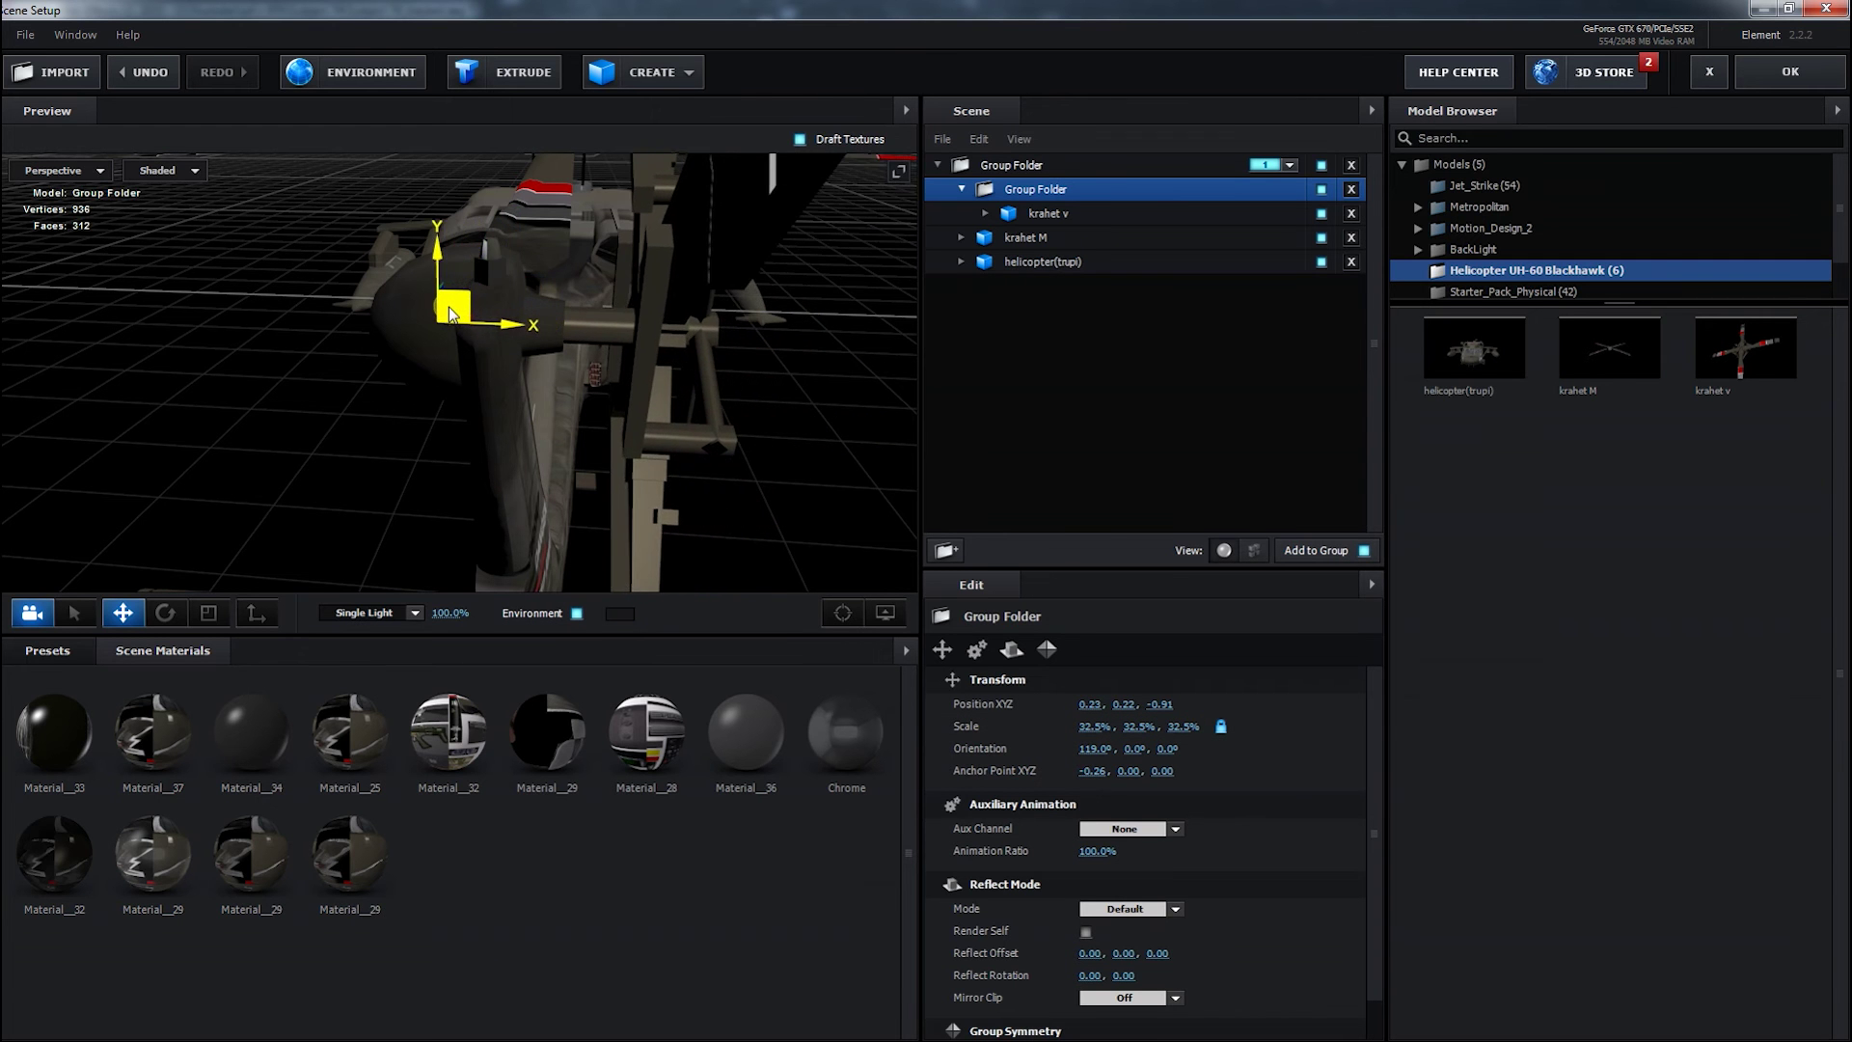
pyautogui.moveTo(709, 419); pyautogui.dragTo(681, 453)
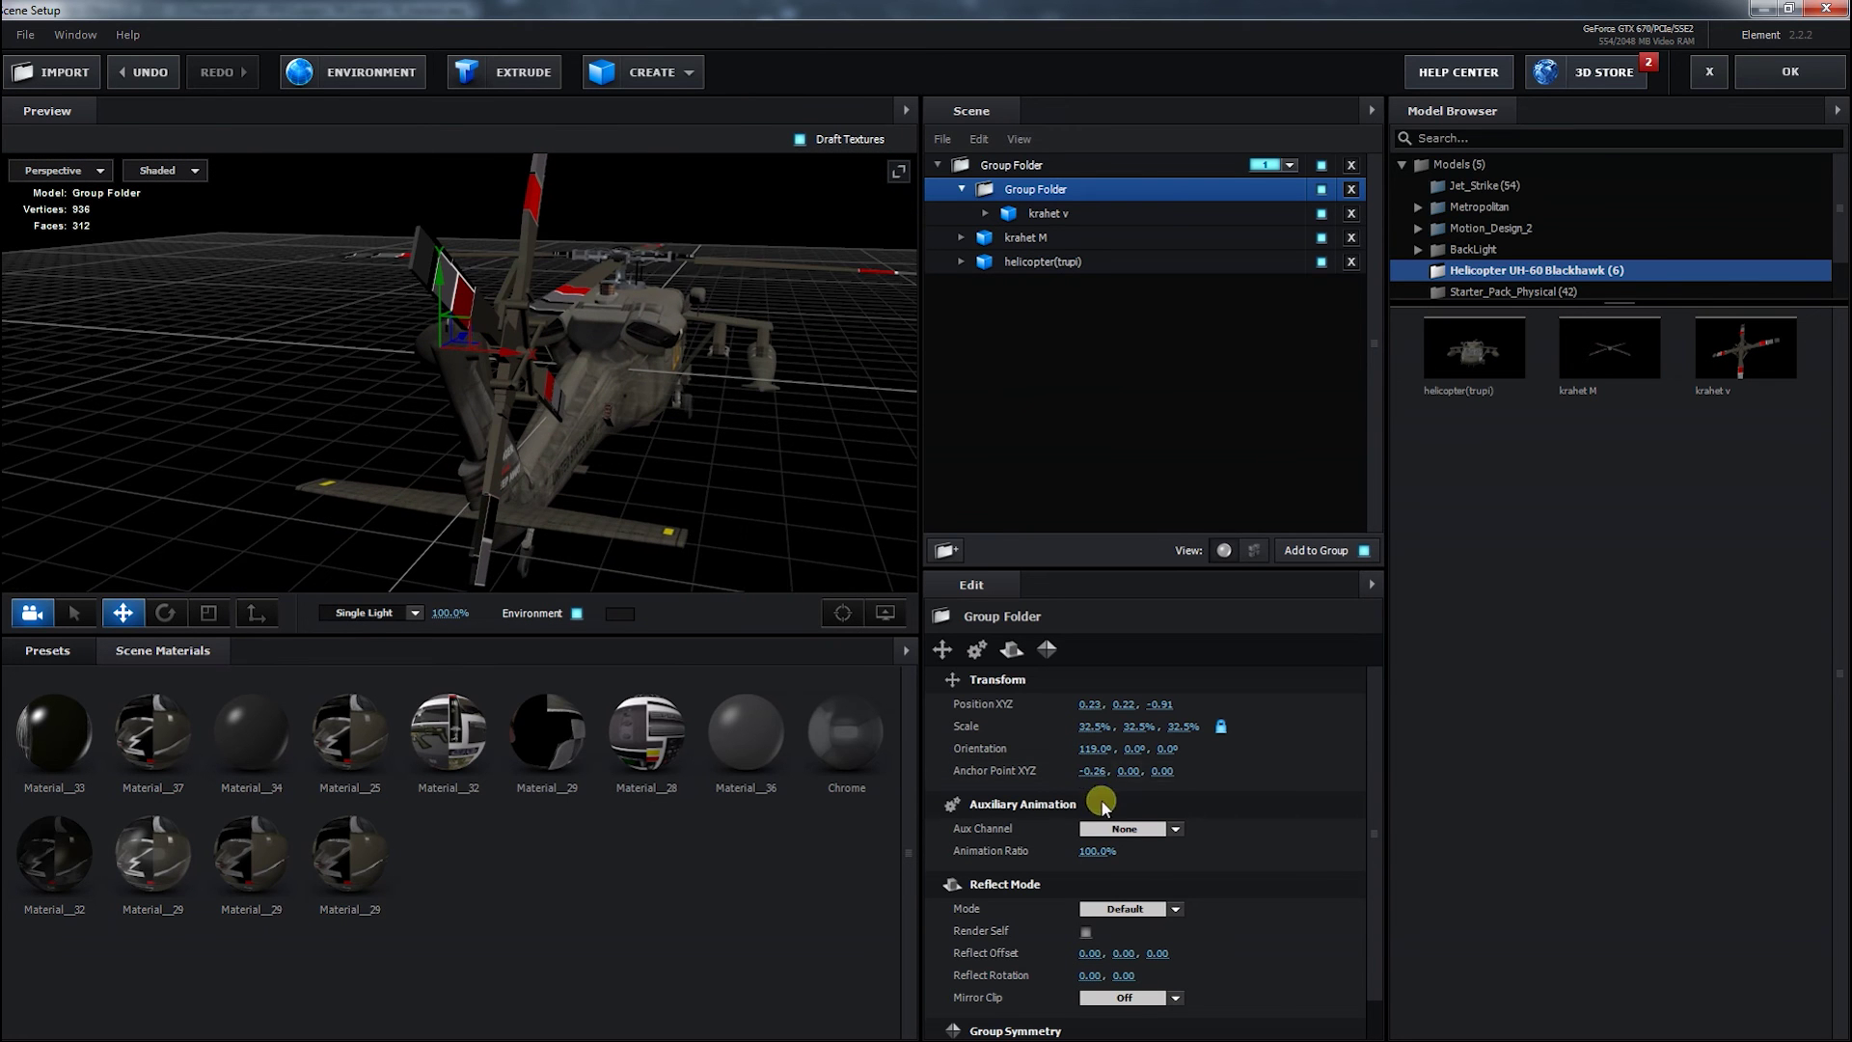
pyautogui.moveTo(1093, 749); pyautogui.dragTo(1646, 807)
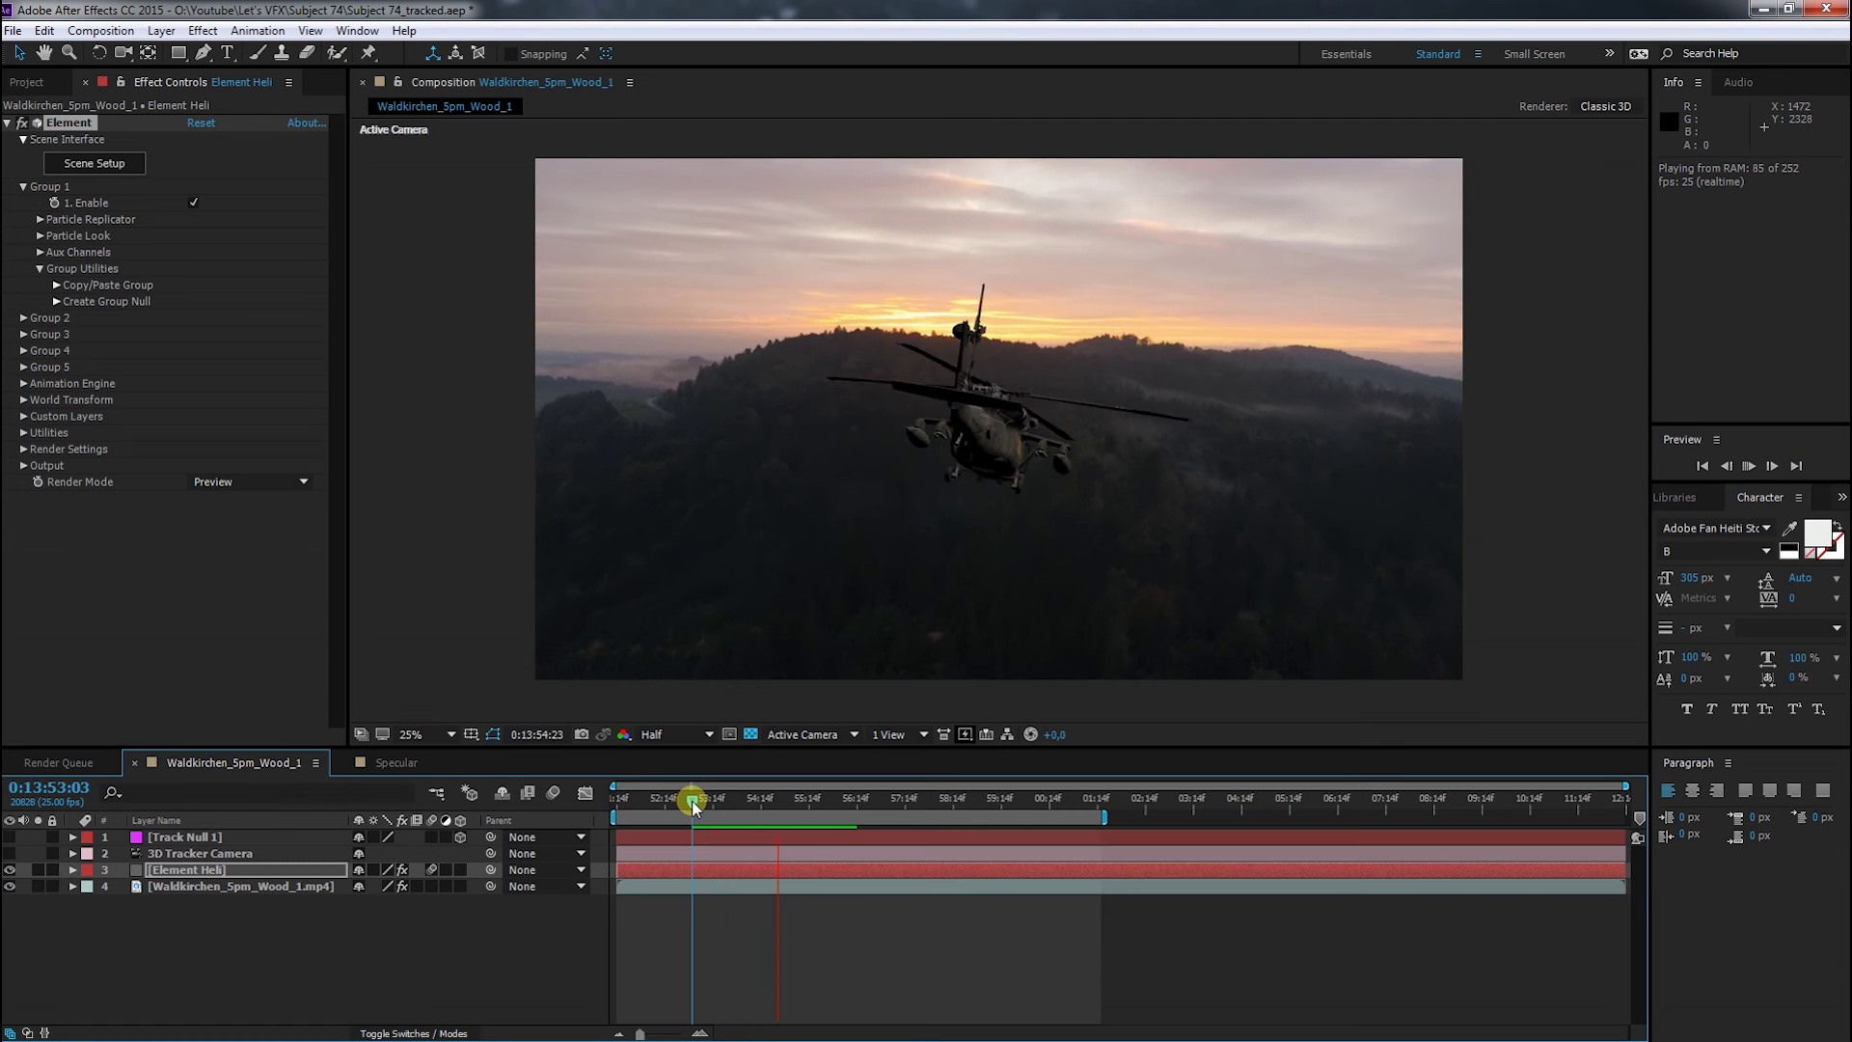
# Stop the preview and save the project with Ctrl+S
pyautogui.press('space')
pyautogui.press('space')
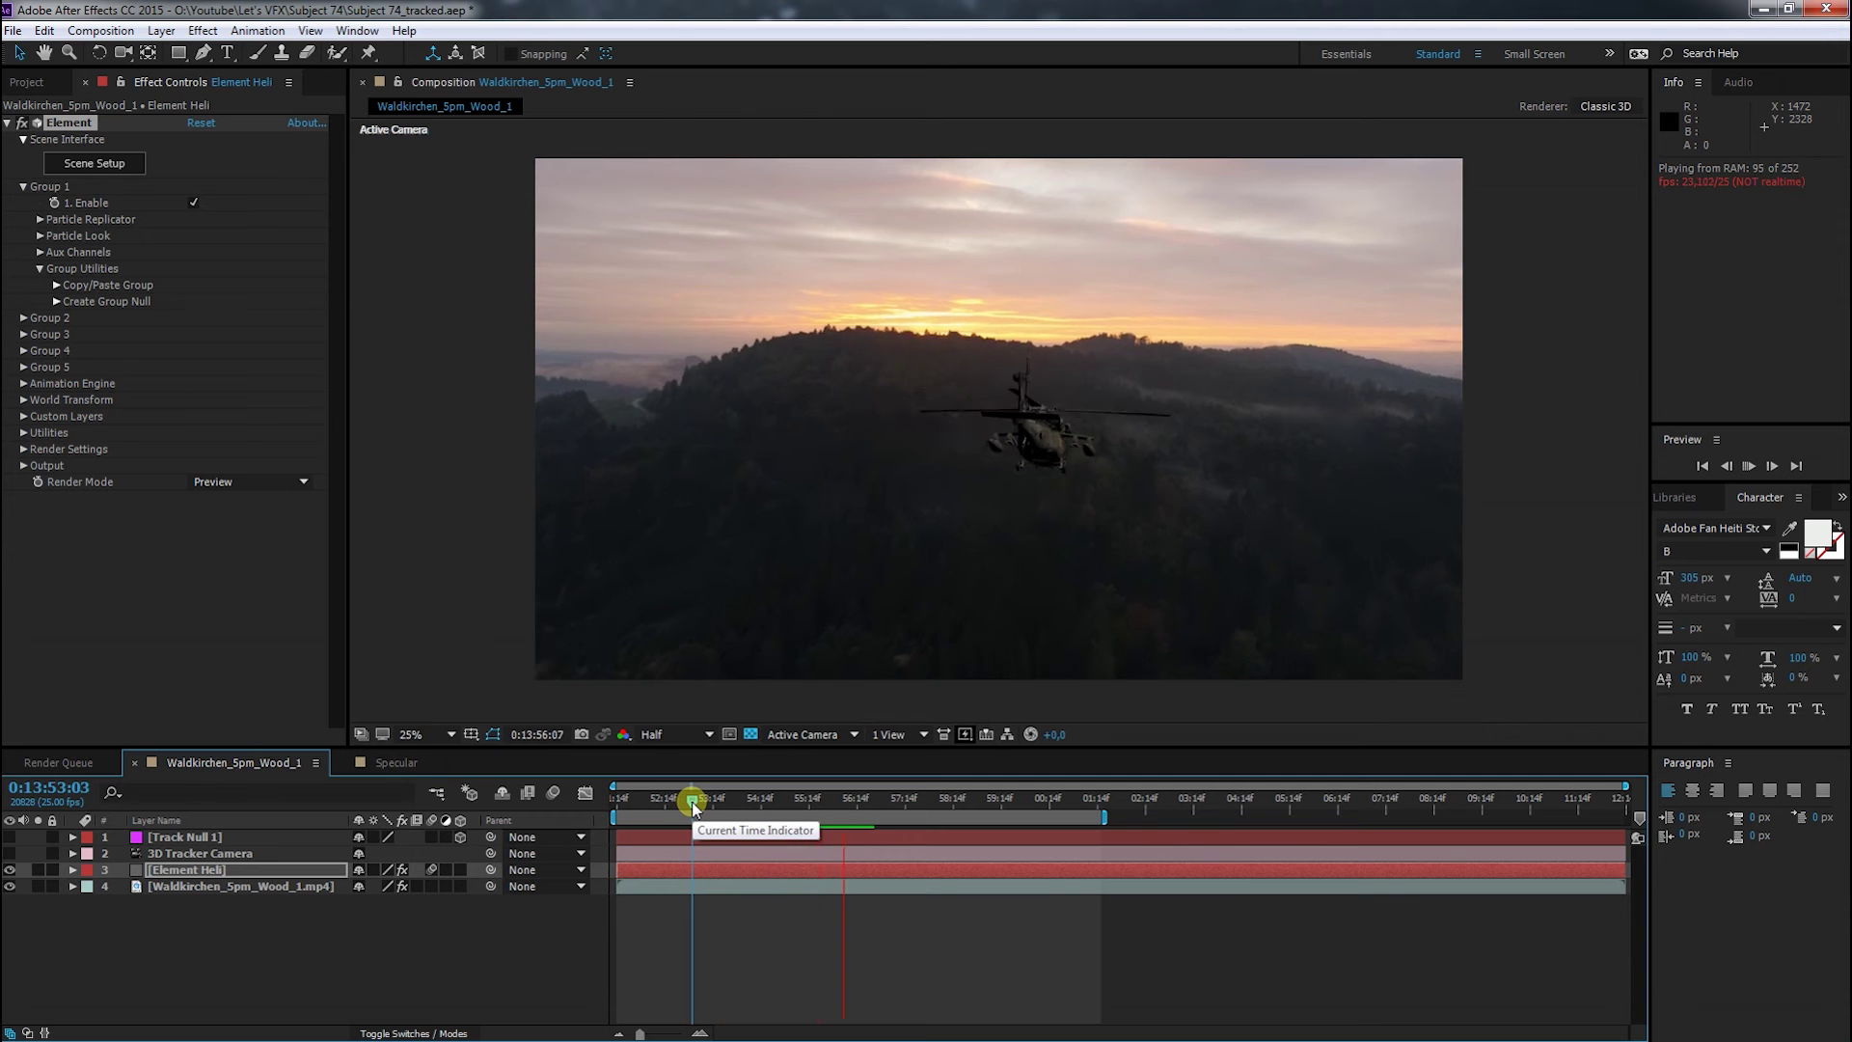
pyautogui.press('space')
pyautogui.hotkey('ctrl', 's')
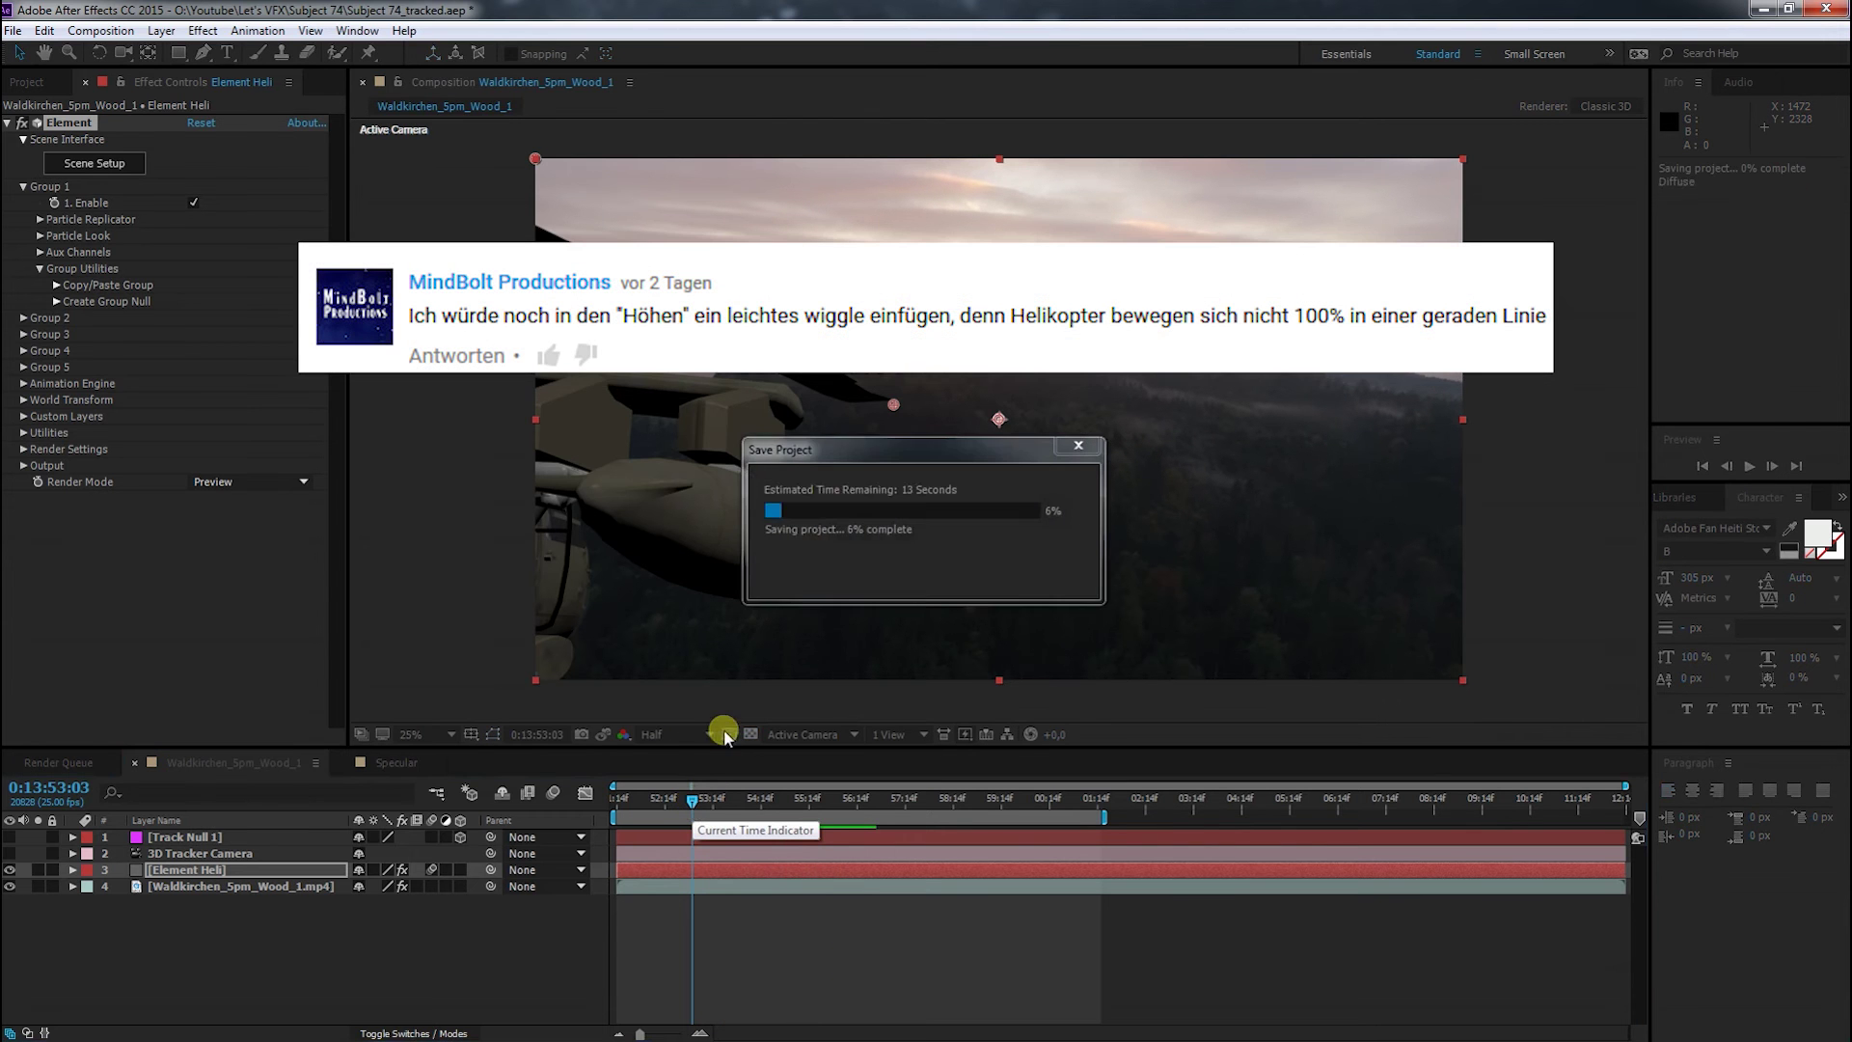
# Move to 0:13:55:01 and expand the Element effect's Particle Replicator settings
pyautogui.moveTo(693, 806); pyautogui.dragTo(742, 808)
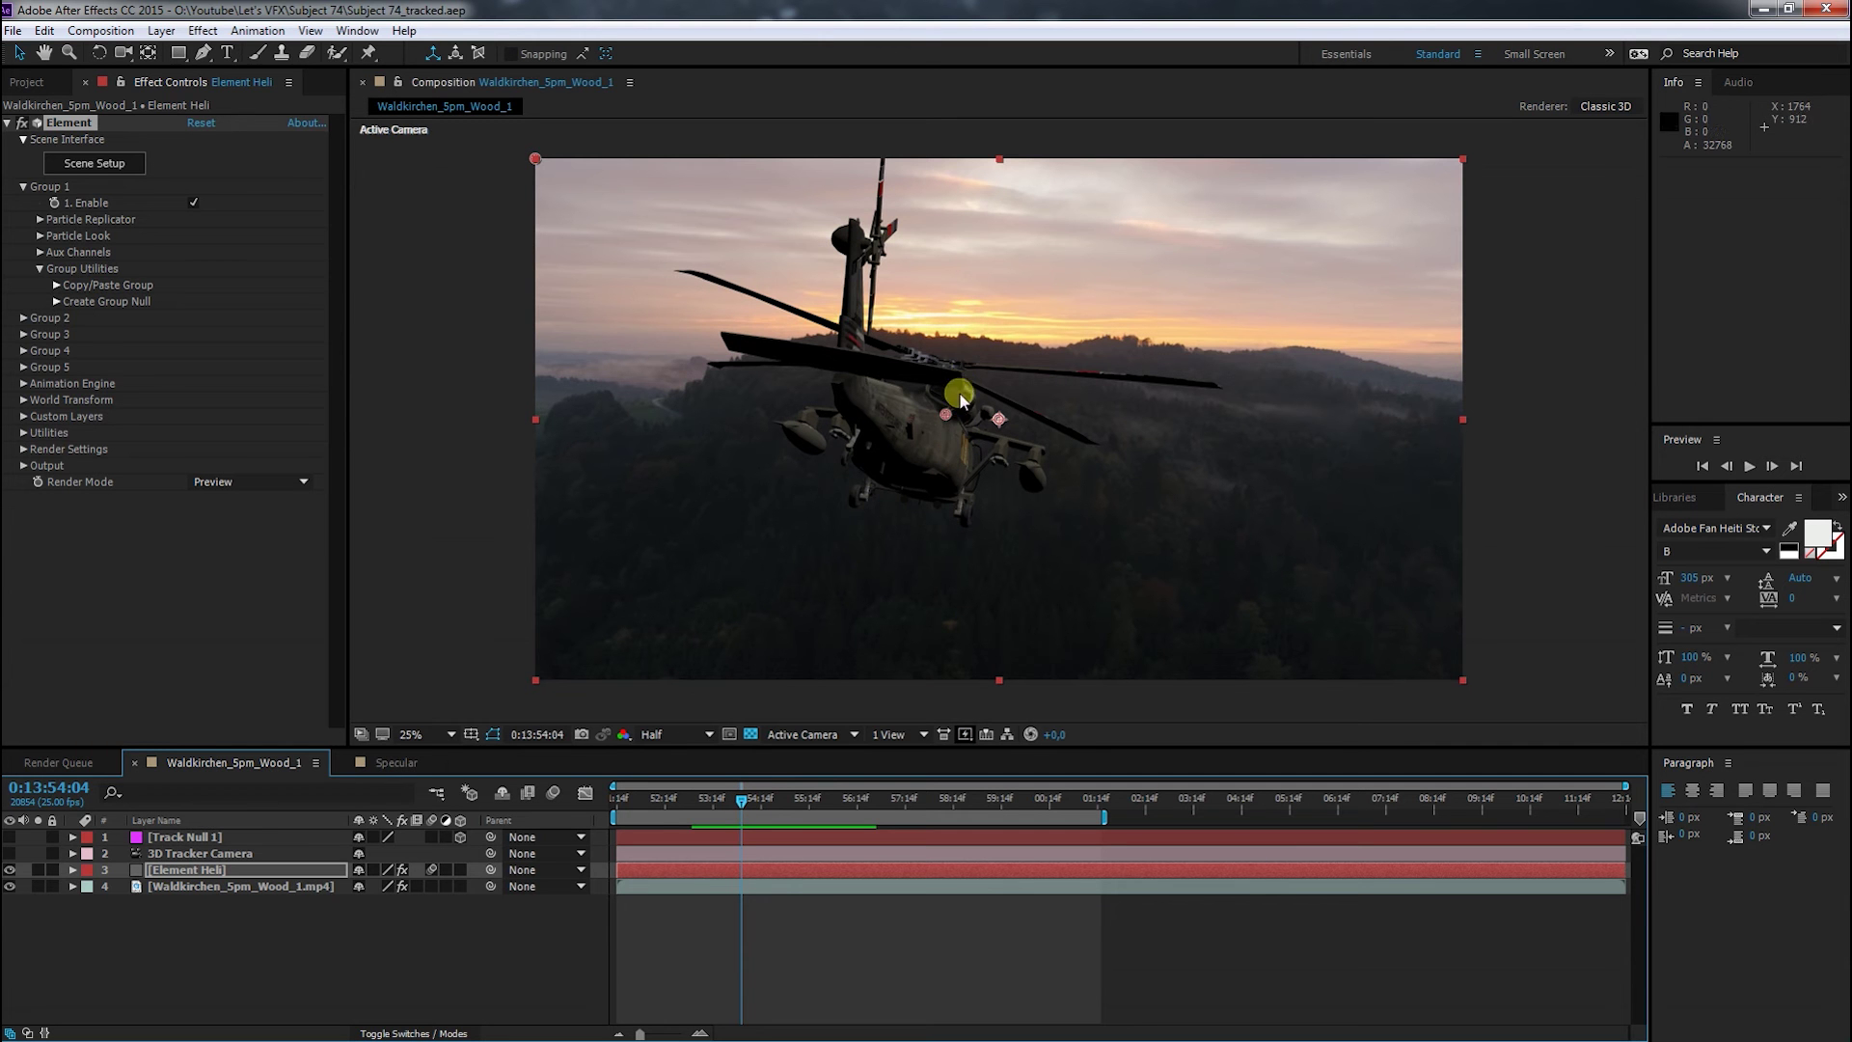
pyautogui.moveTo(741, 809); pyautogui.dragTo(784, 806)
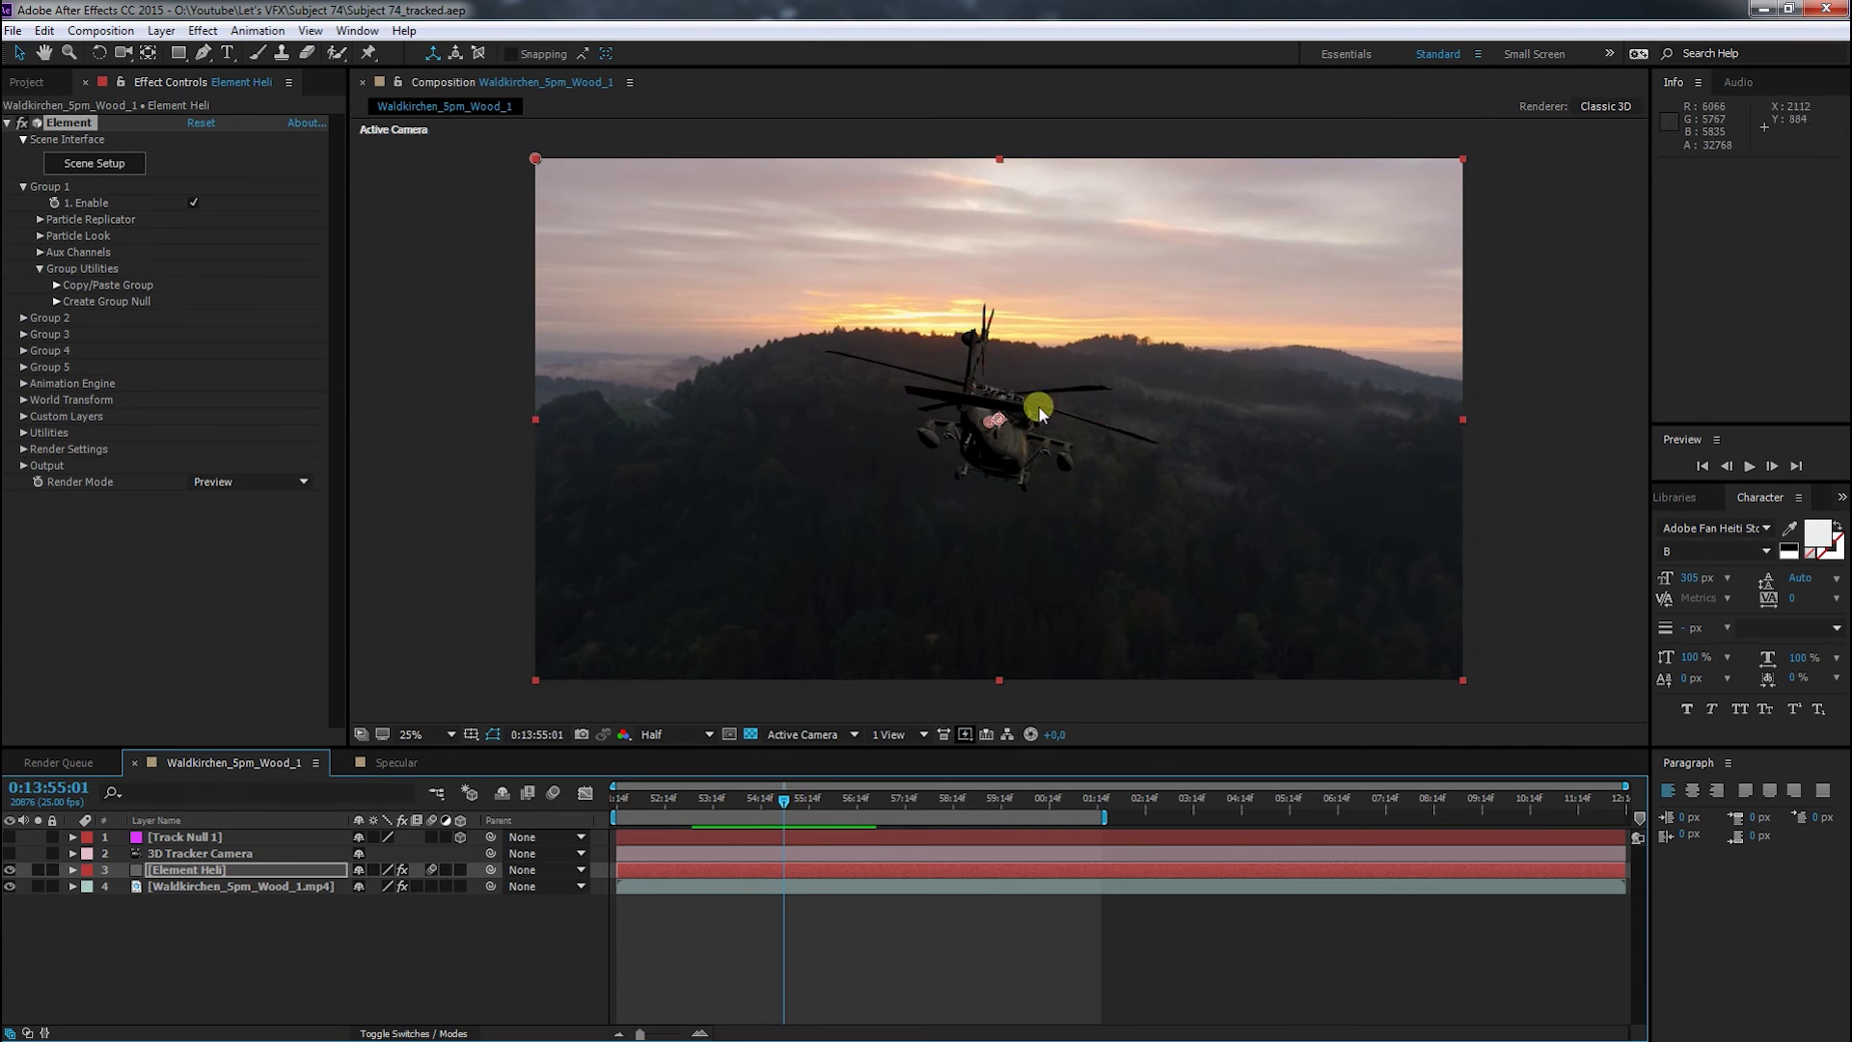
pyautogui.click(40, 220)
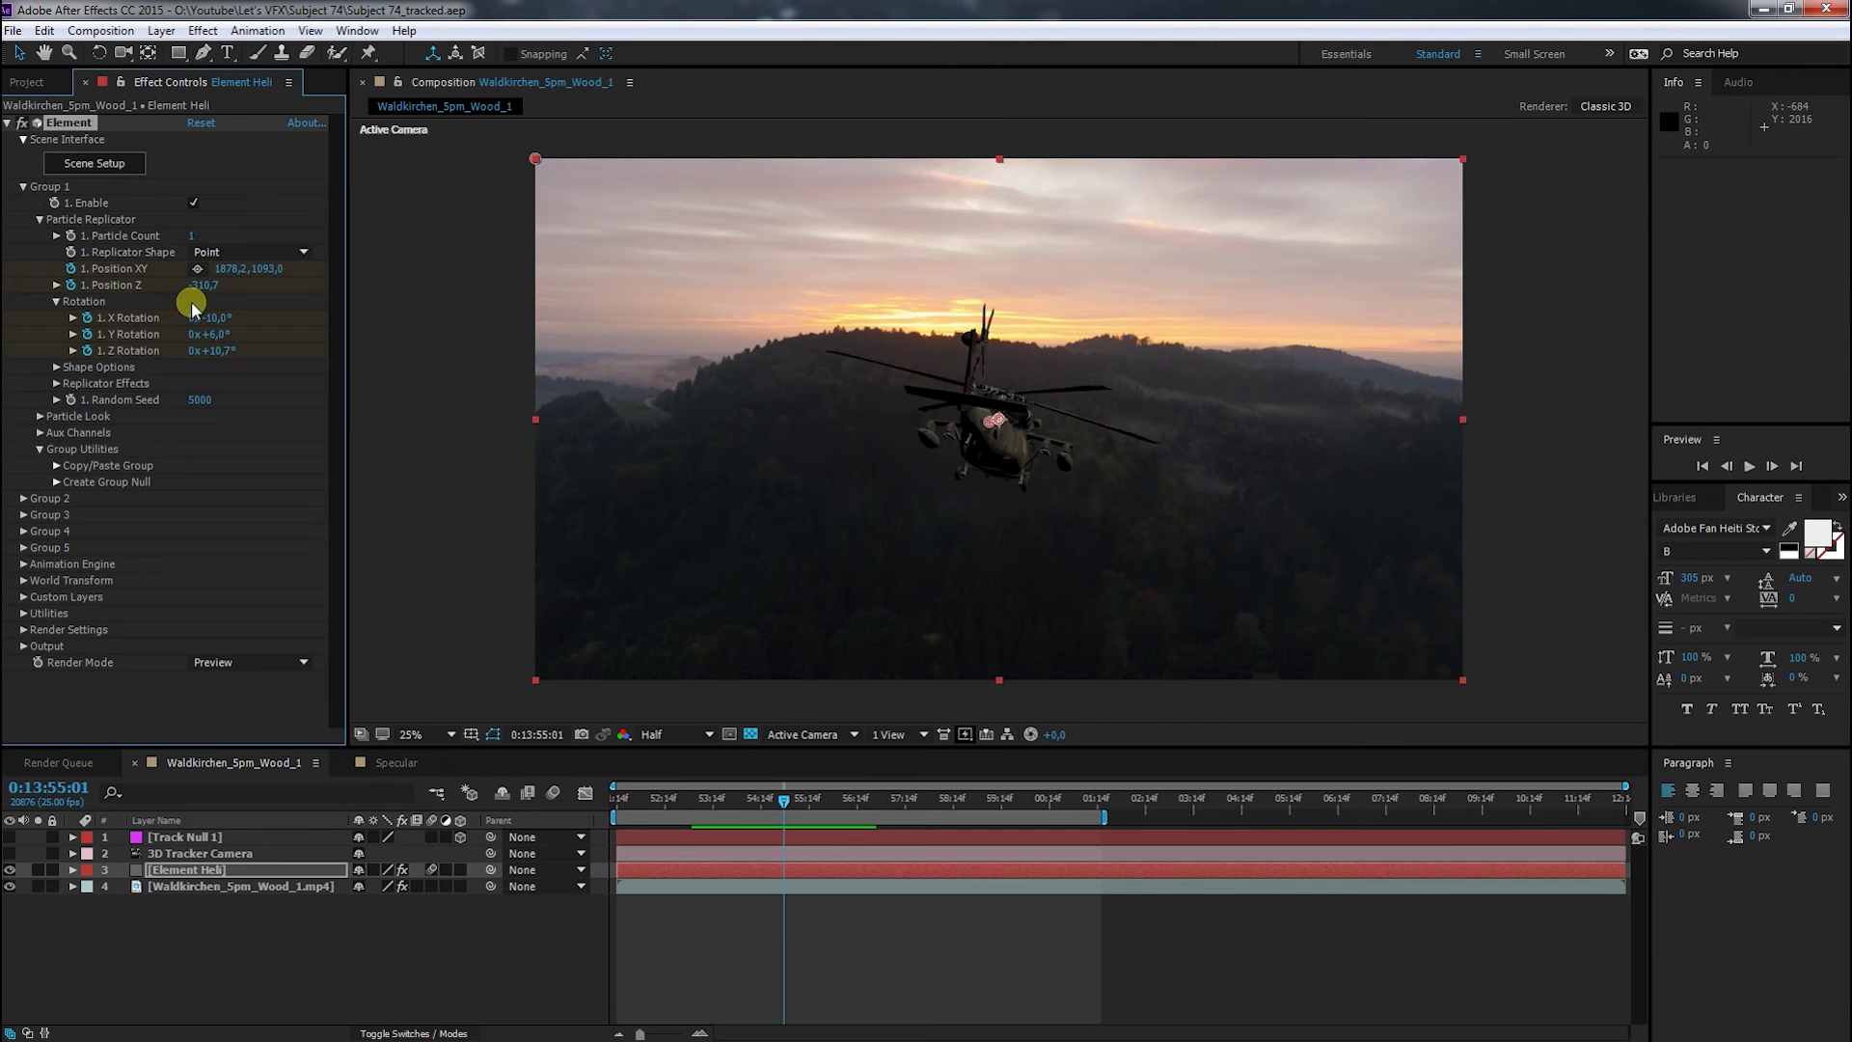
# Collapse Rotation, reveal Element Heli's keyframed properties and add an expression to Position XY
pyautogui.click(56, 302)
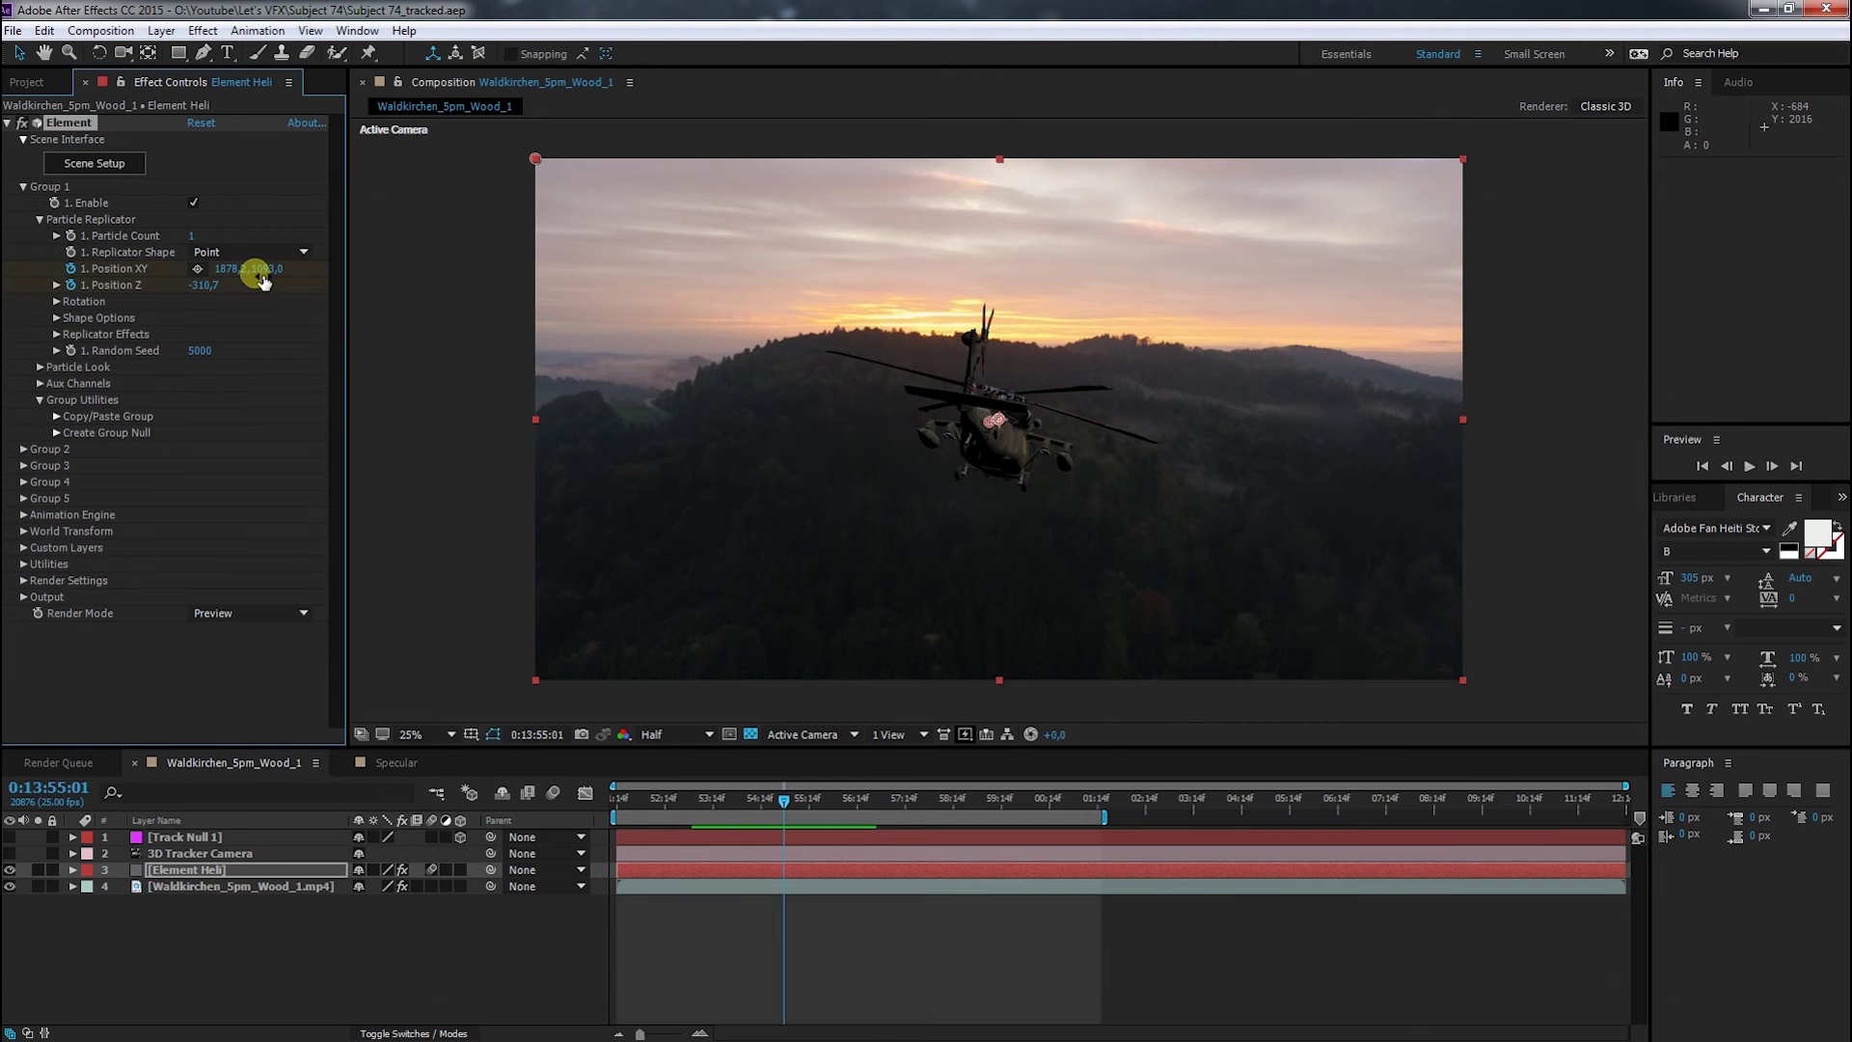
pyautogui.click(194, 871)
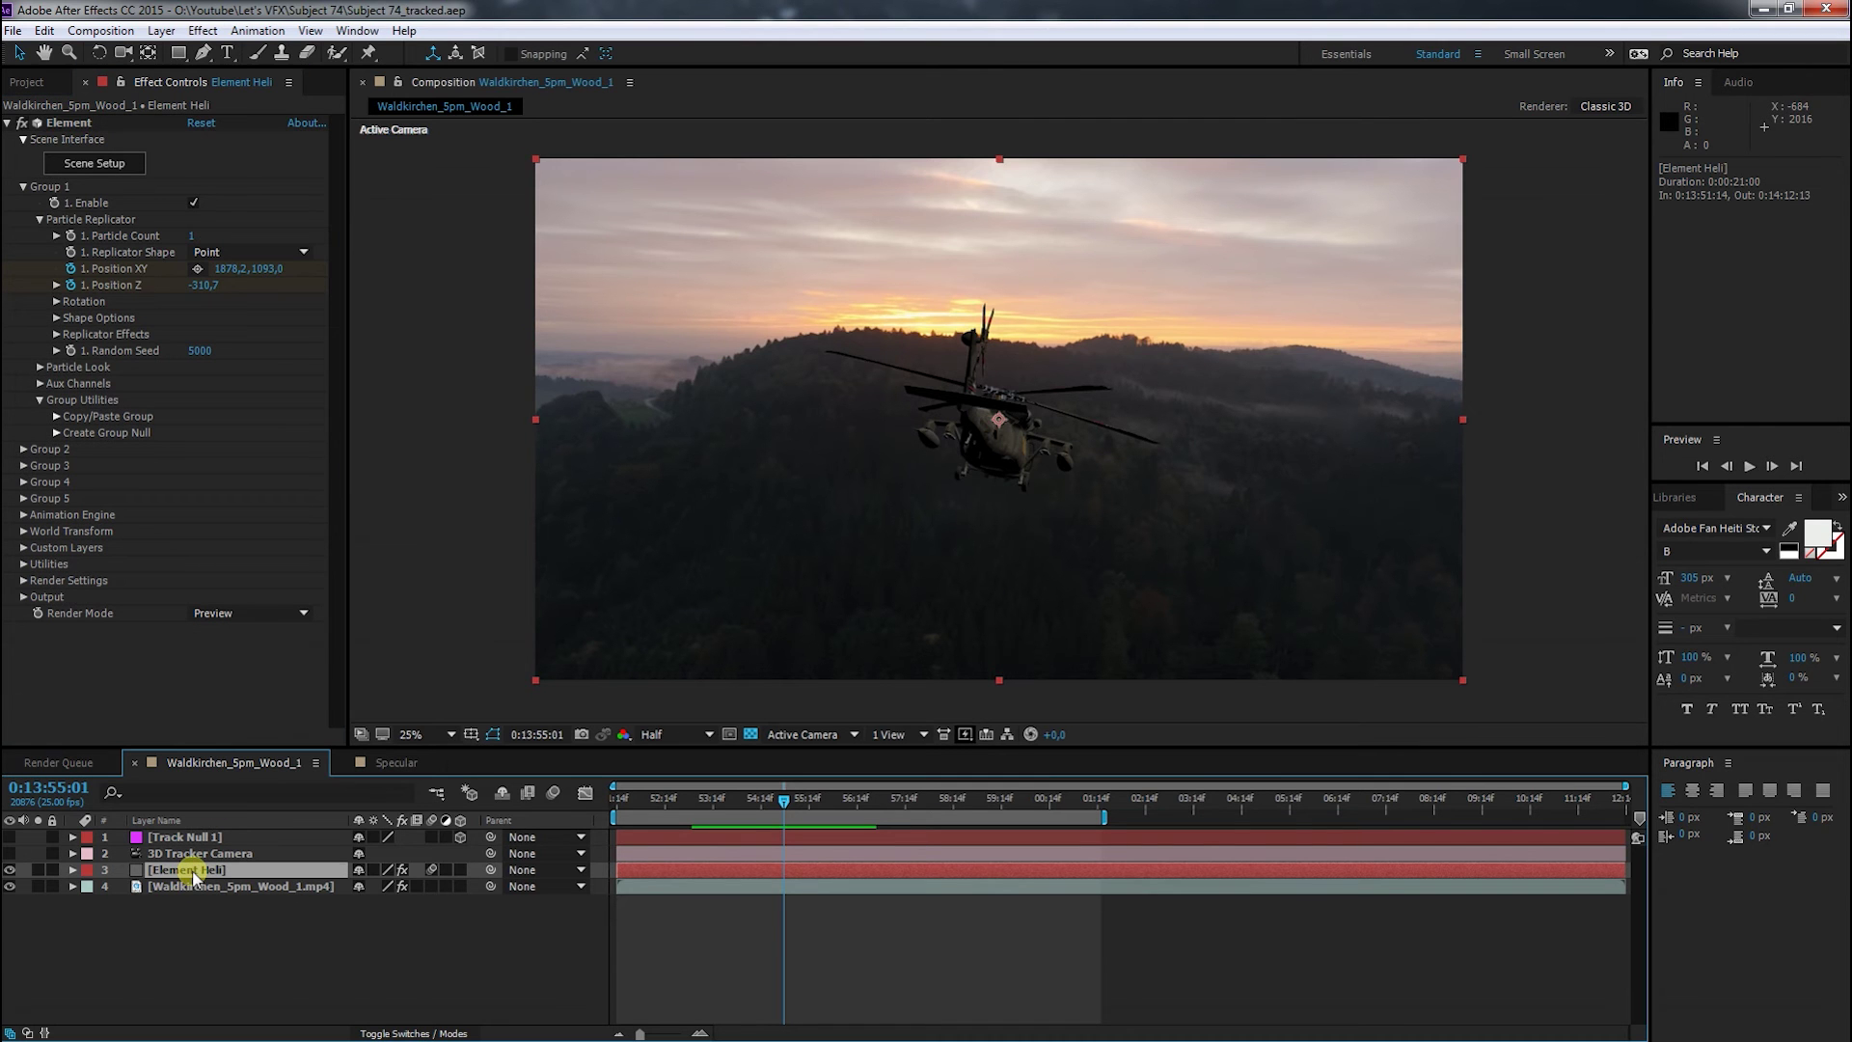
pyautogui.press('u')
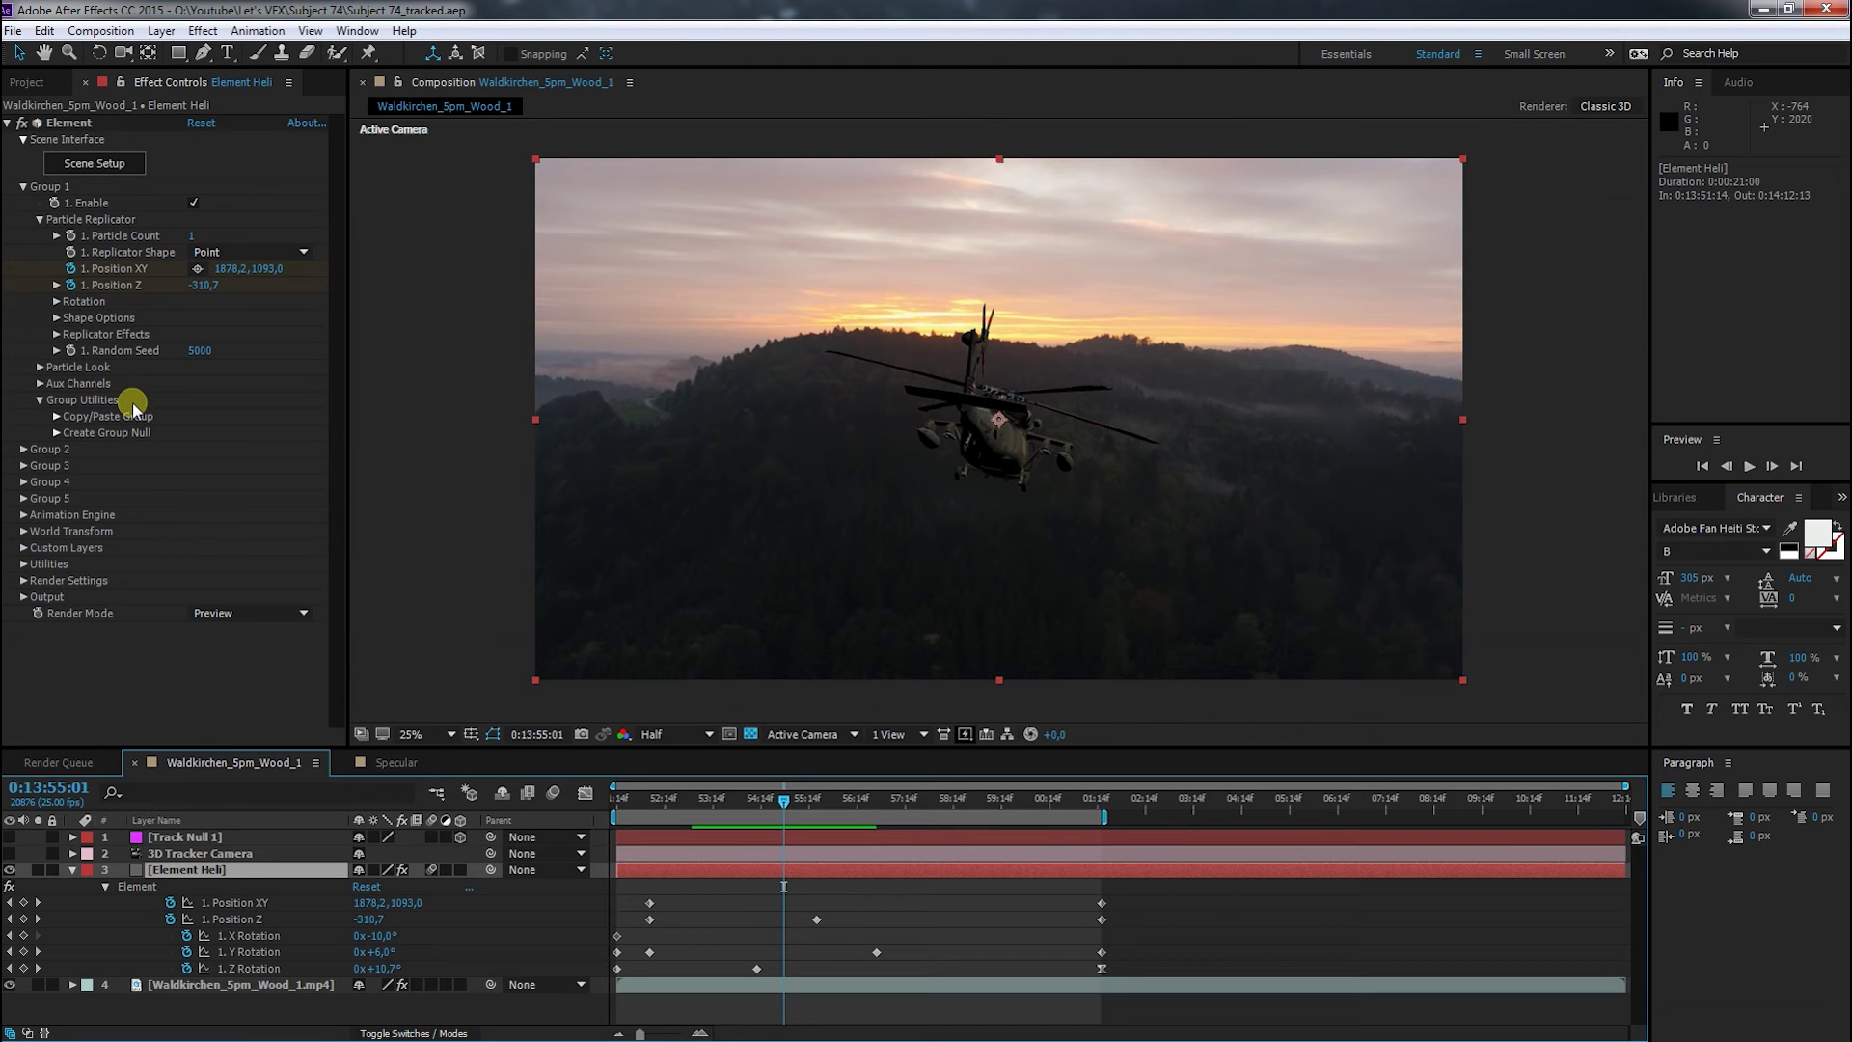
pyautogui.keyDown('alt'); pyautogui.click(170, 905); pyautogui.keyUp('alt')
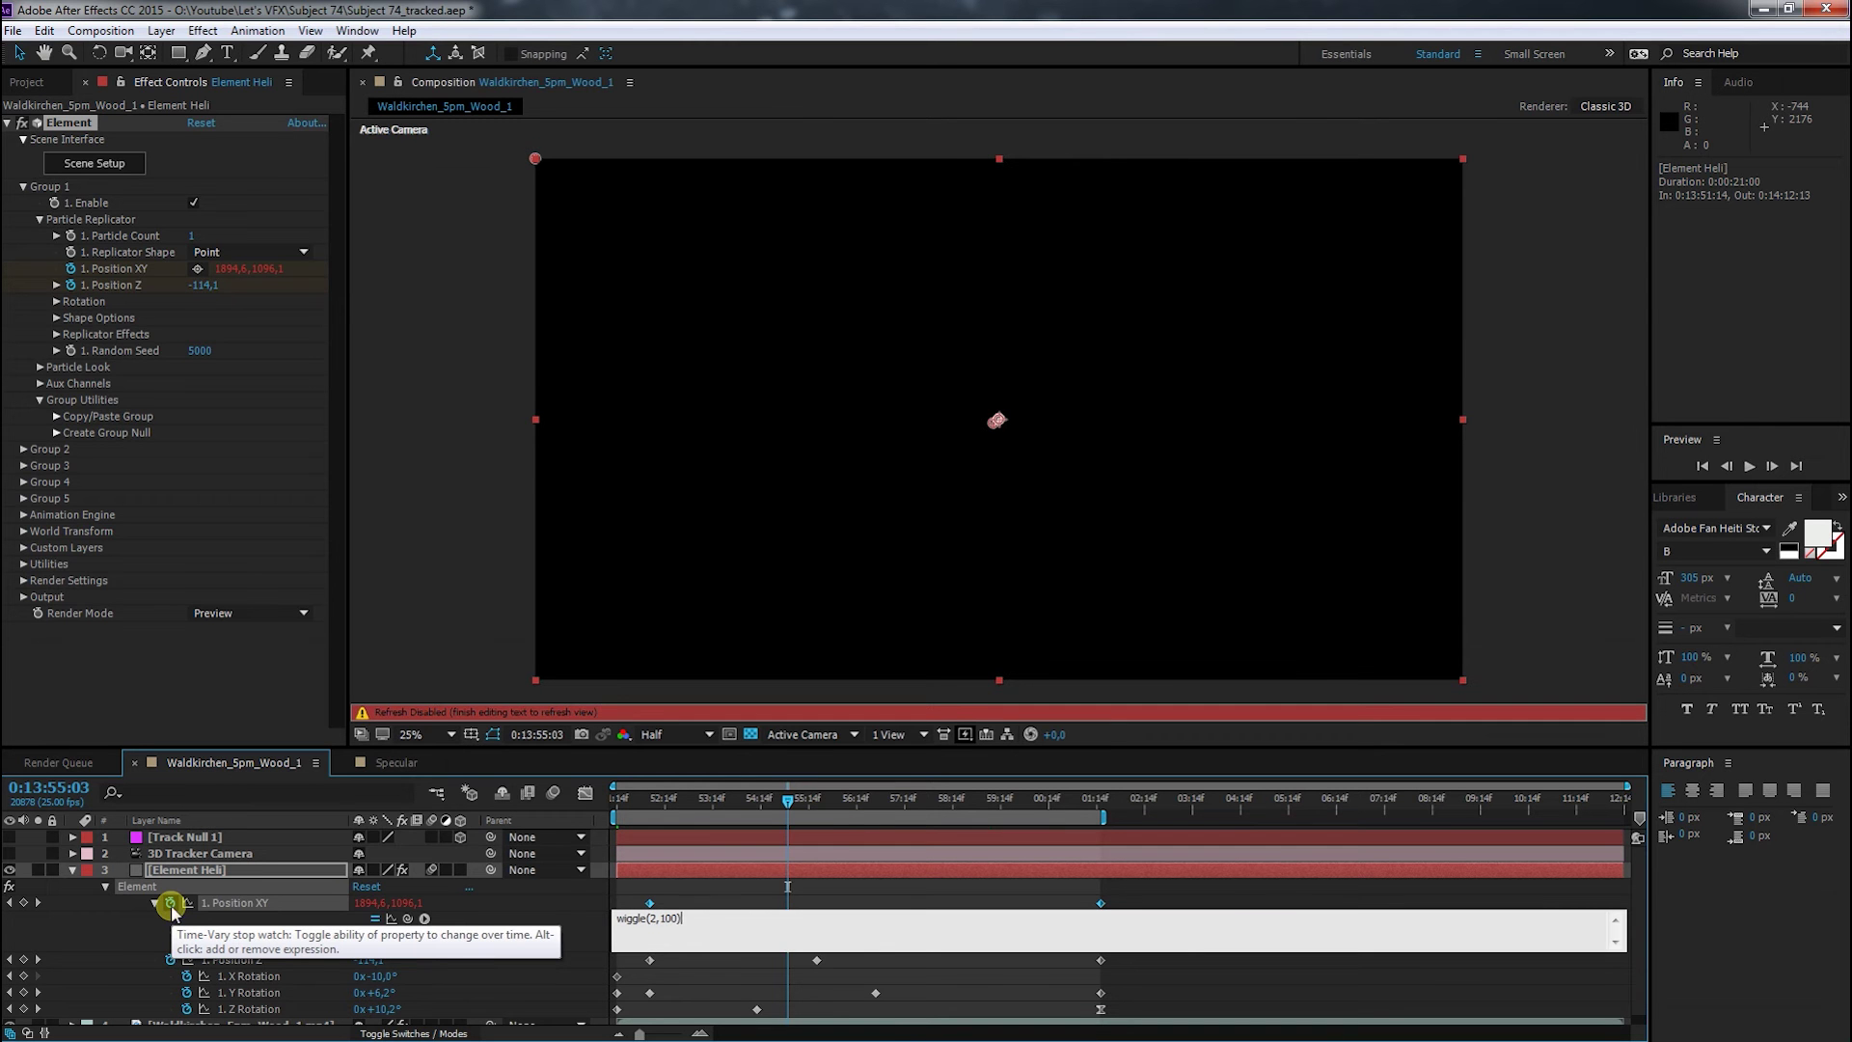
# Commit the wiggle(2,100) expression and preview the helicopter from 0:13:54:00
pyautogui.click(496, 600)
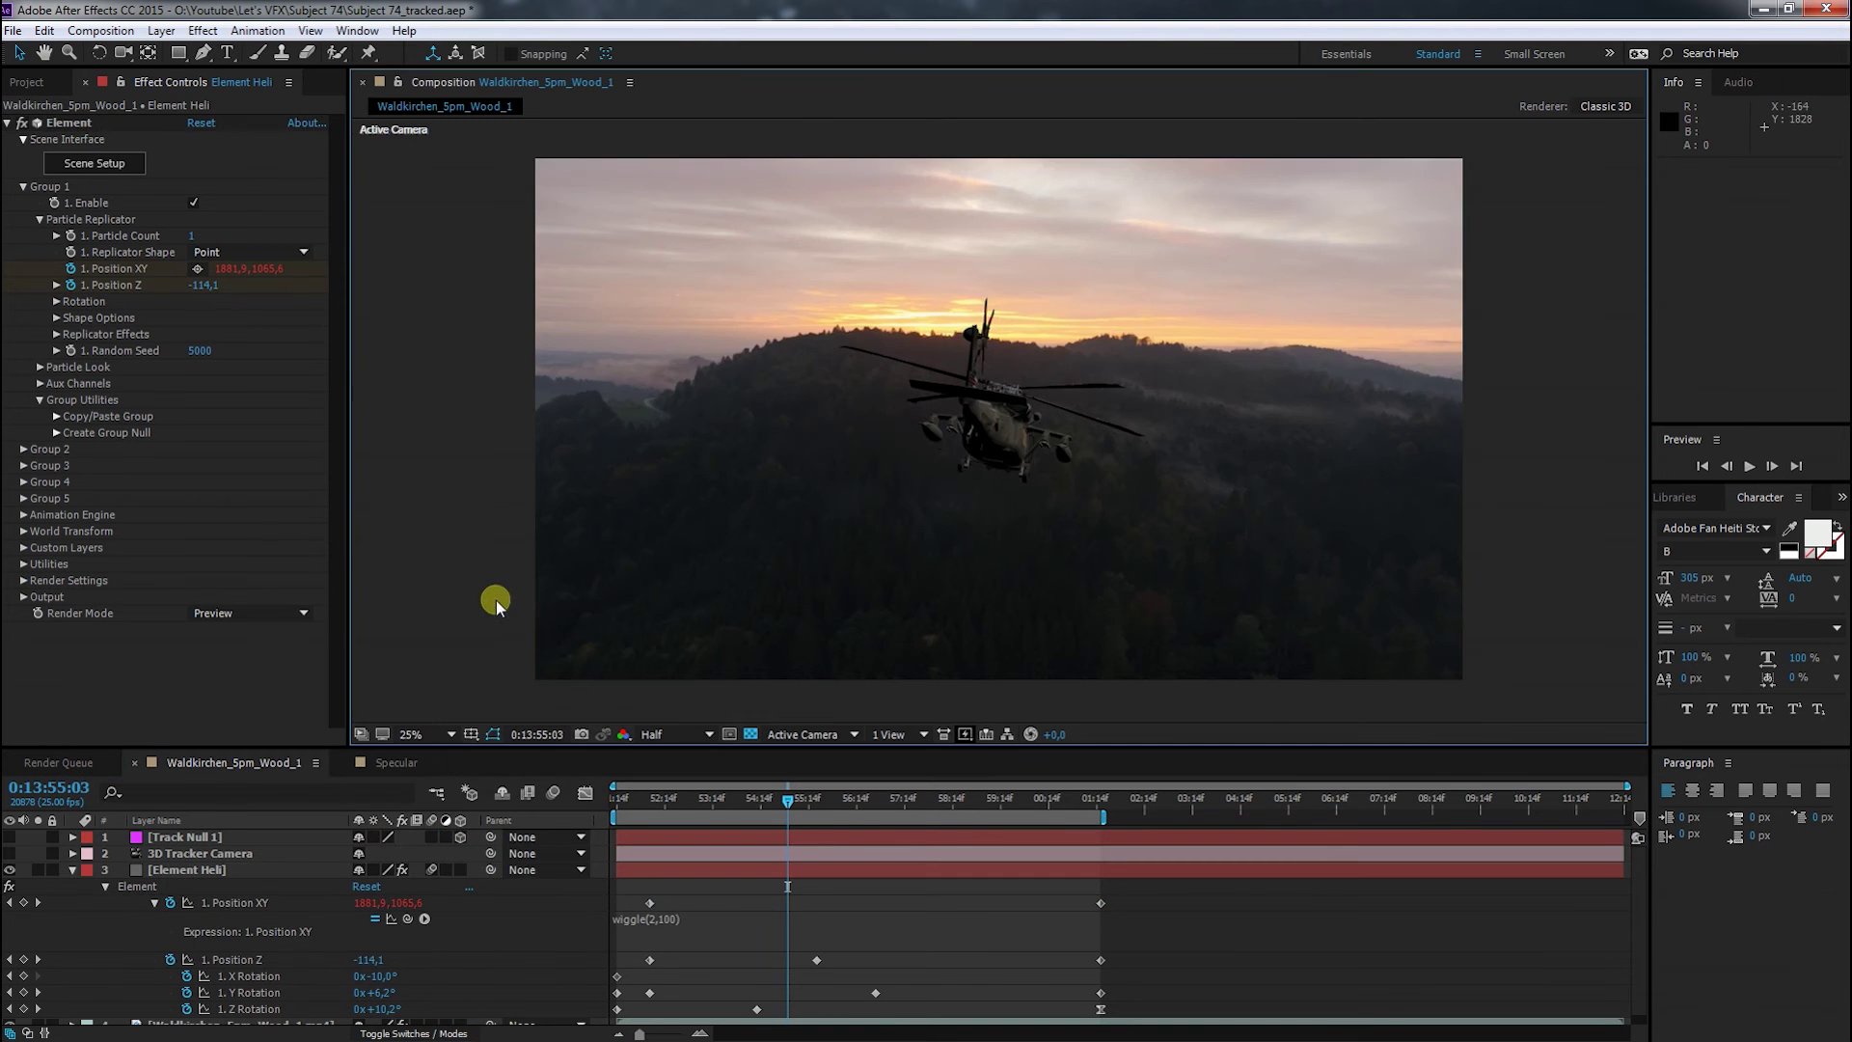
pyautogui.click(733, 801)
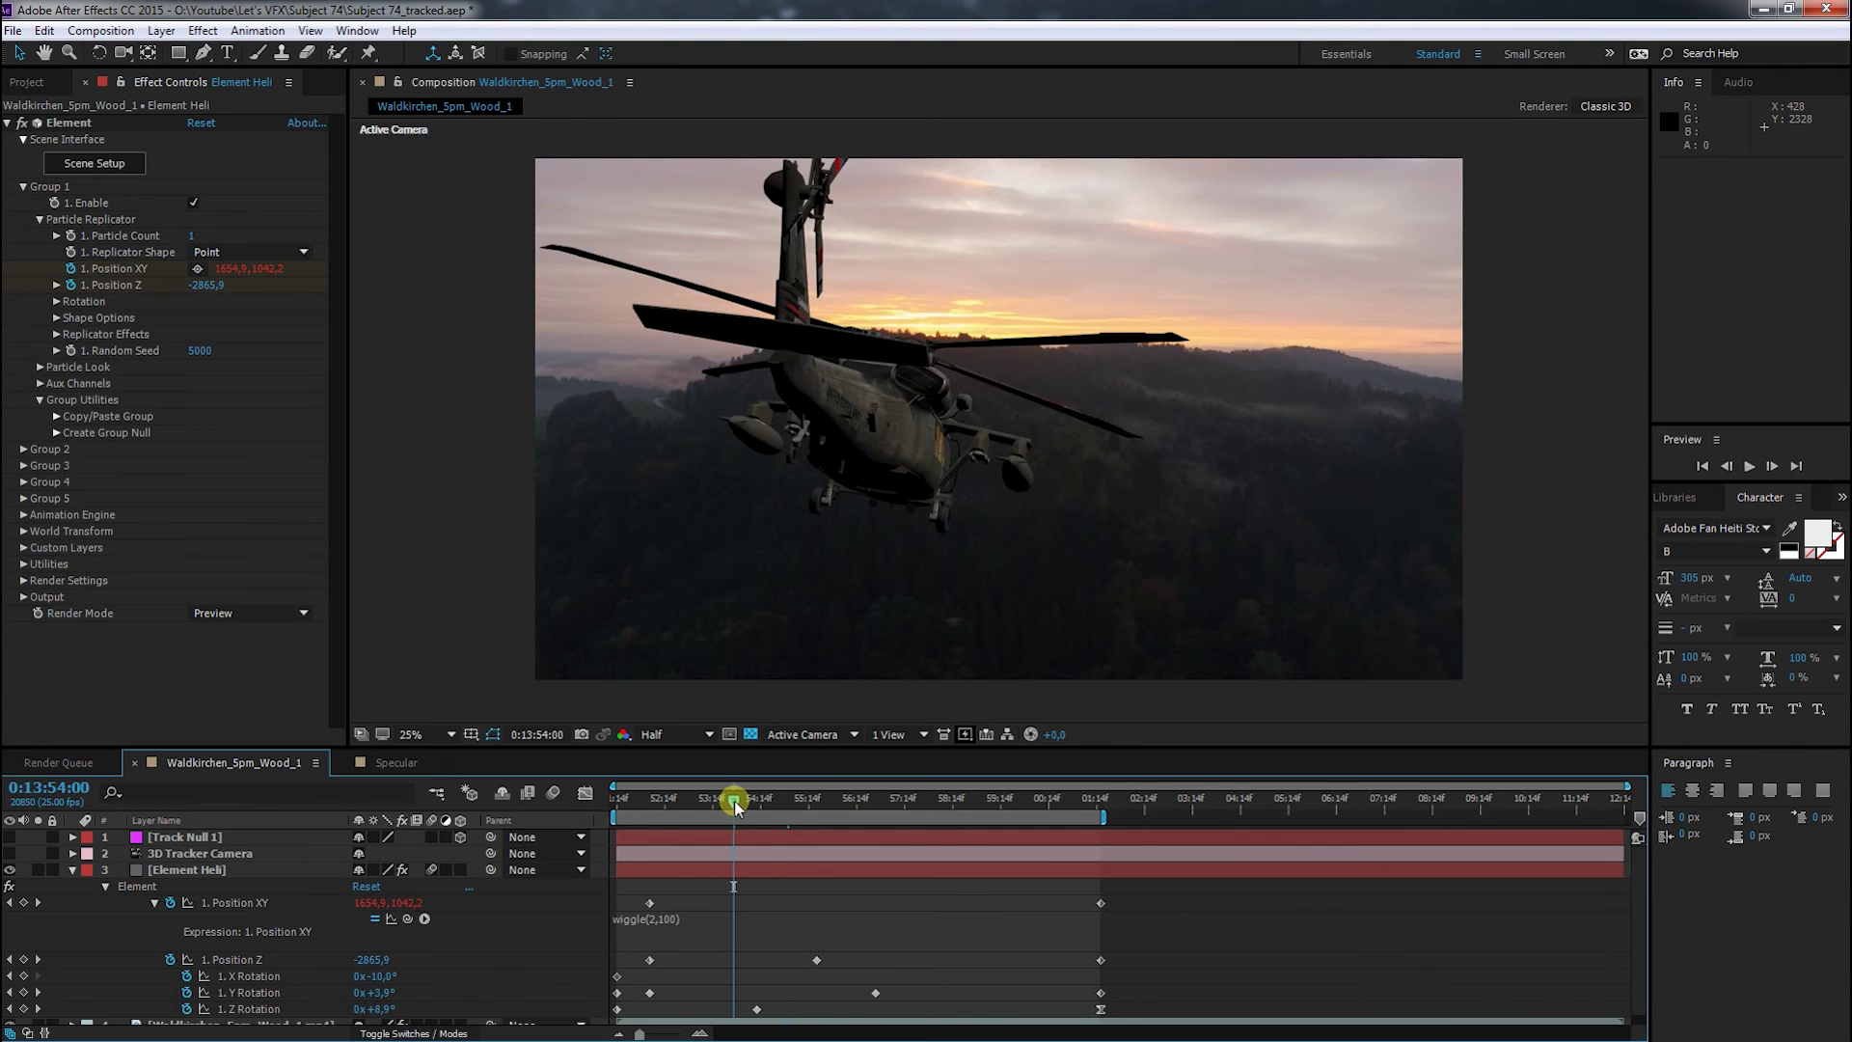
pyautogui.press('space')
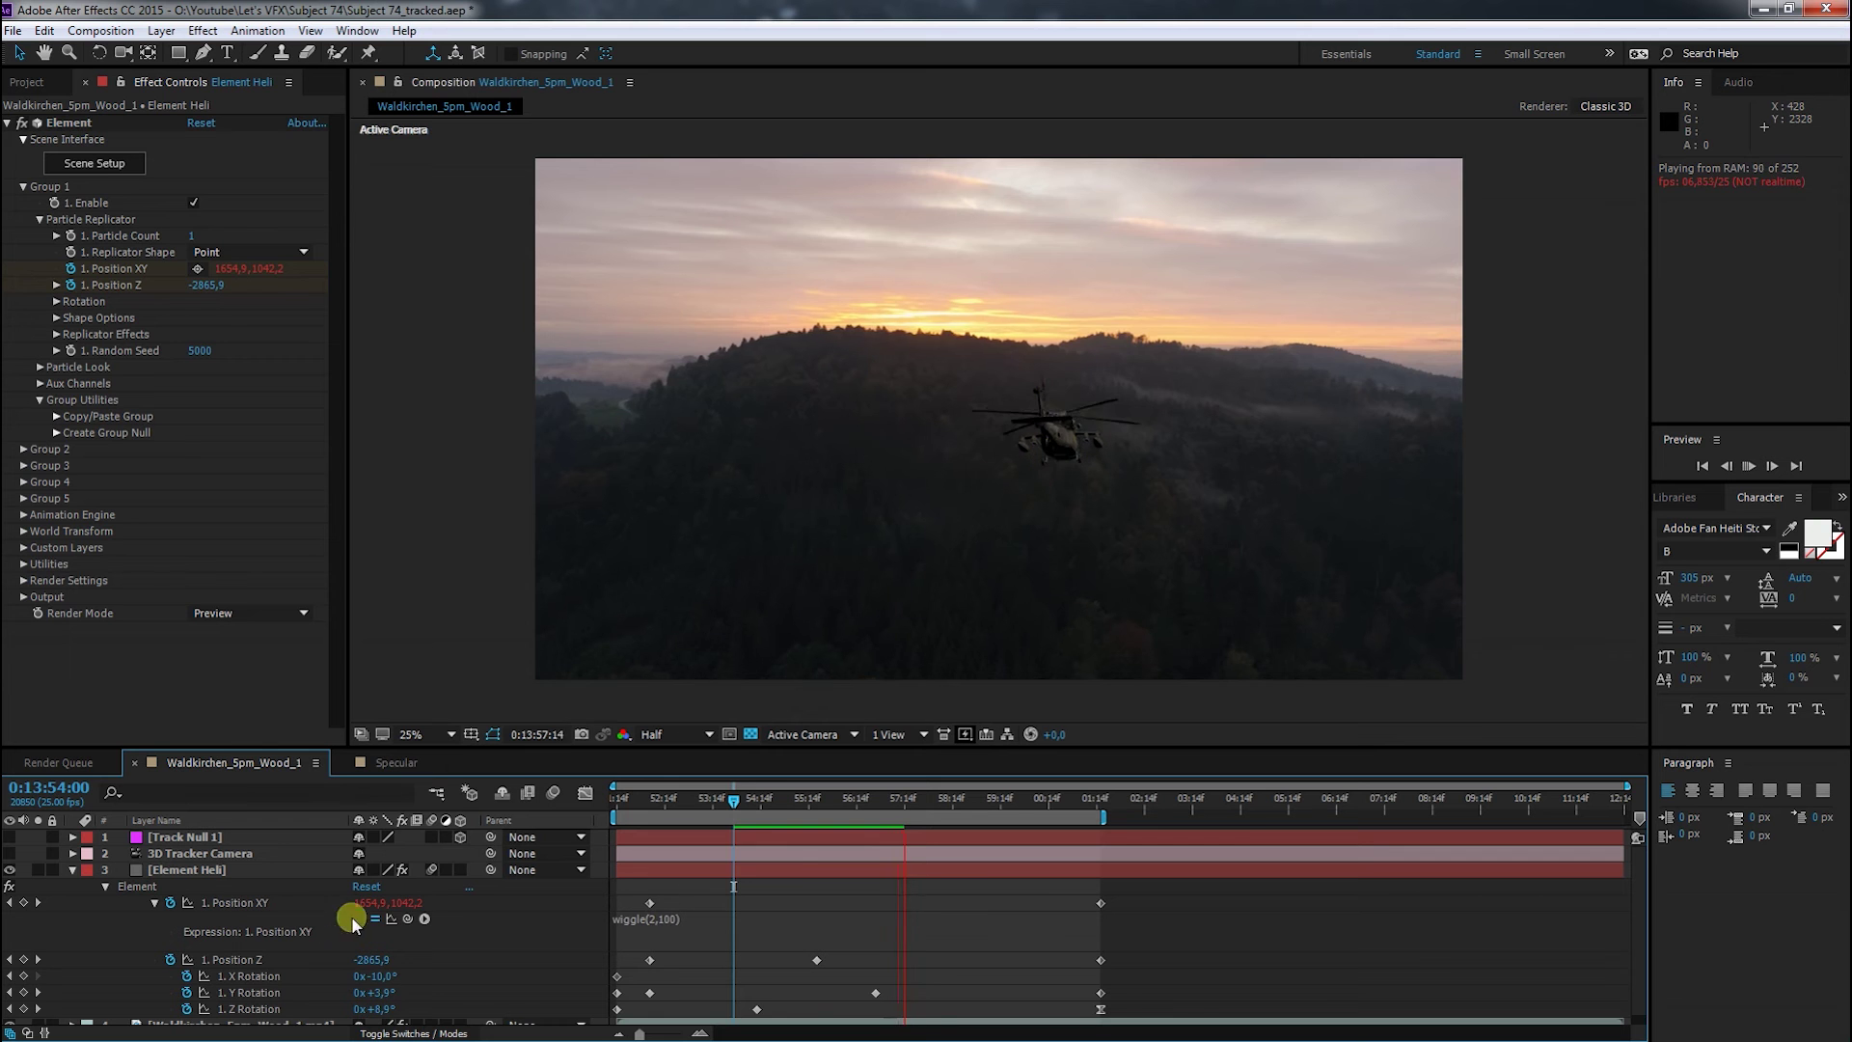
pyautogui.click(735, 801)
# Remove the wiggle expression from Position XY and scrub forward to check the motion
pyautogui.click(580, 886)
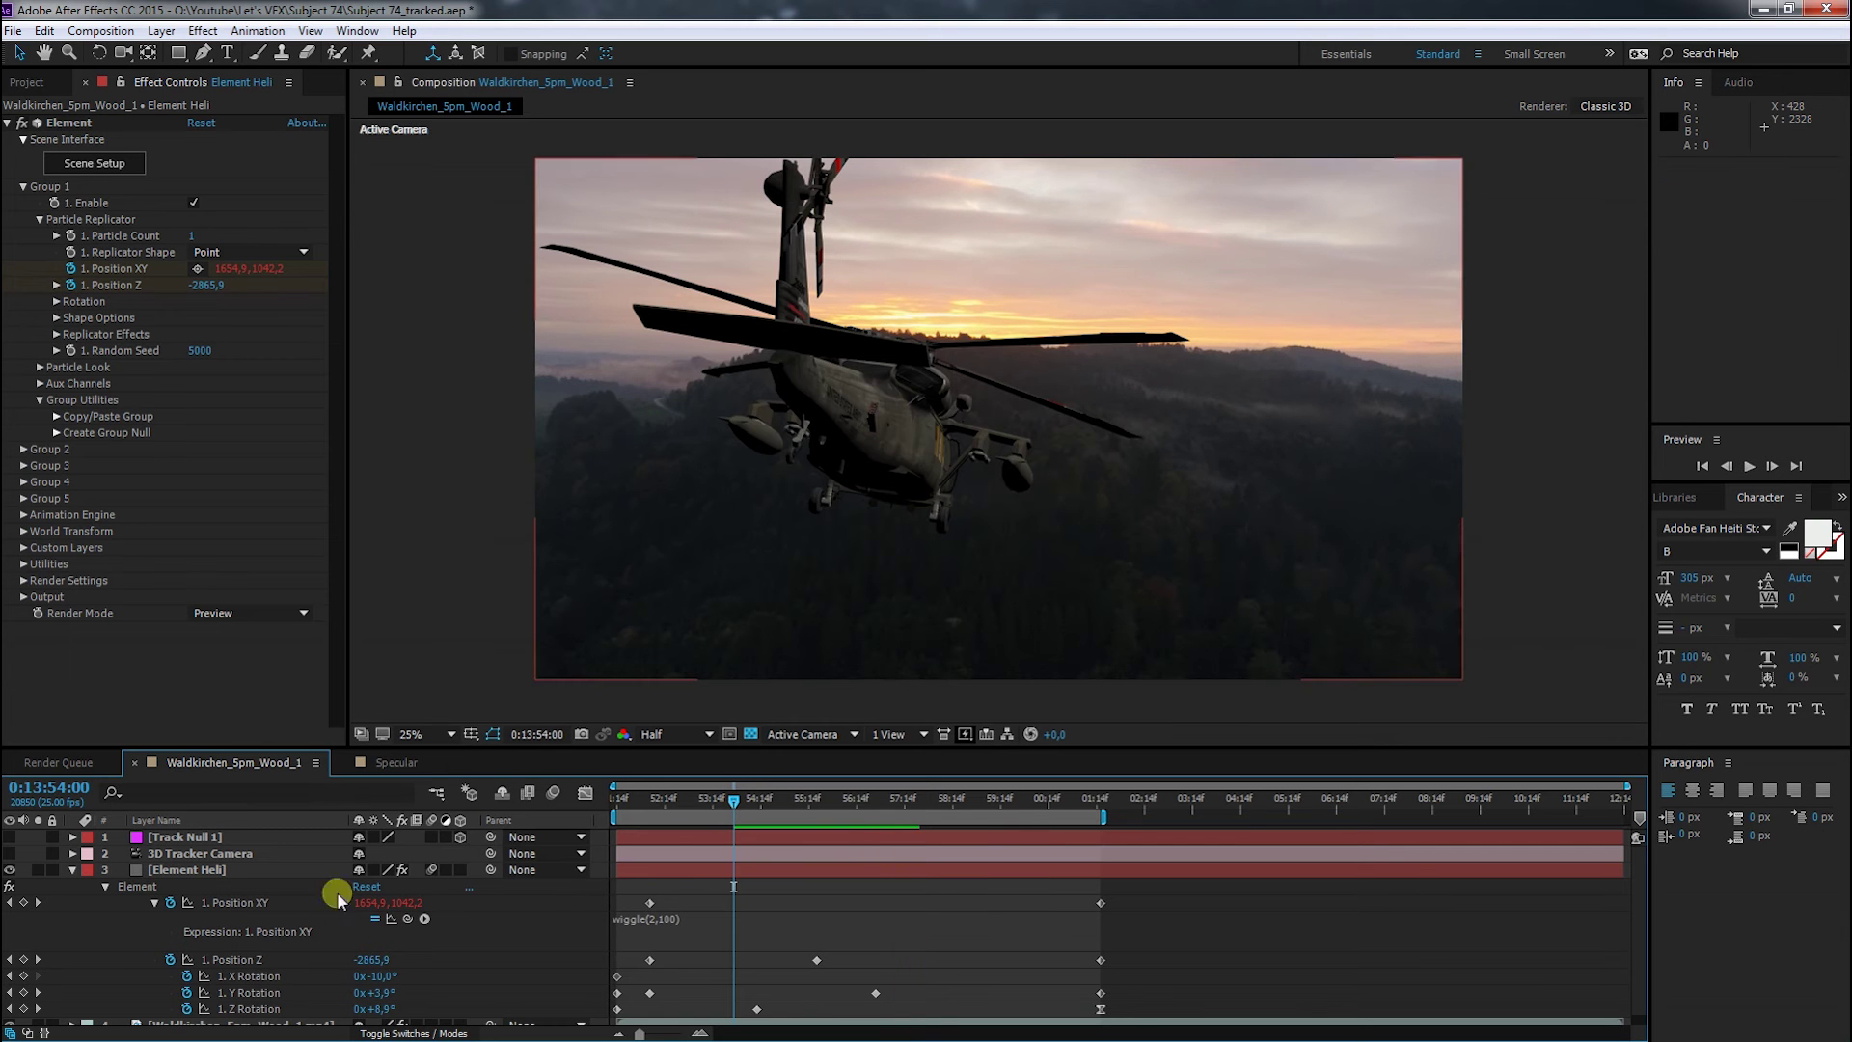
pyautogui.click(255, 880)
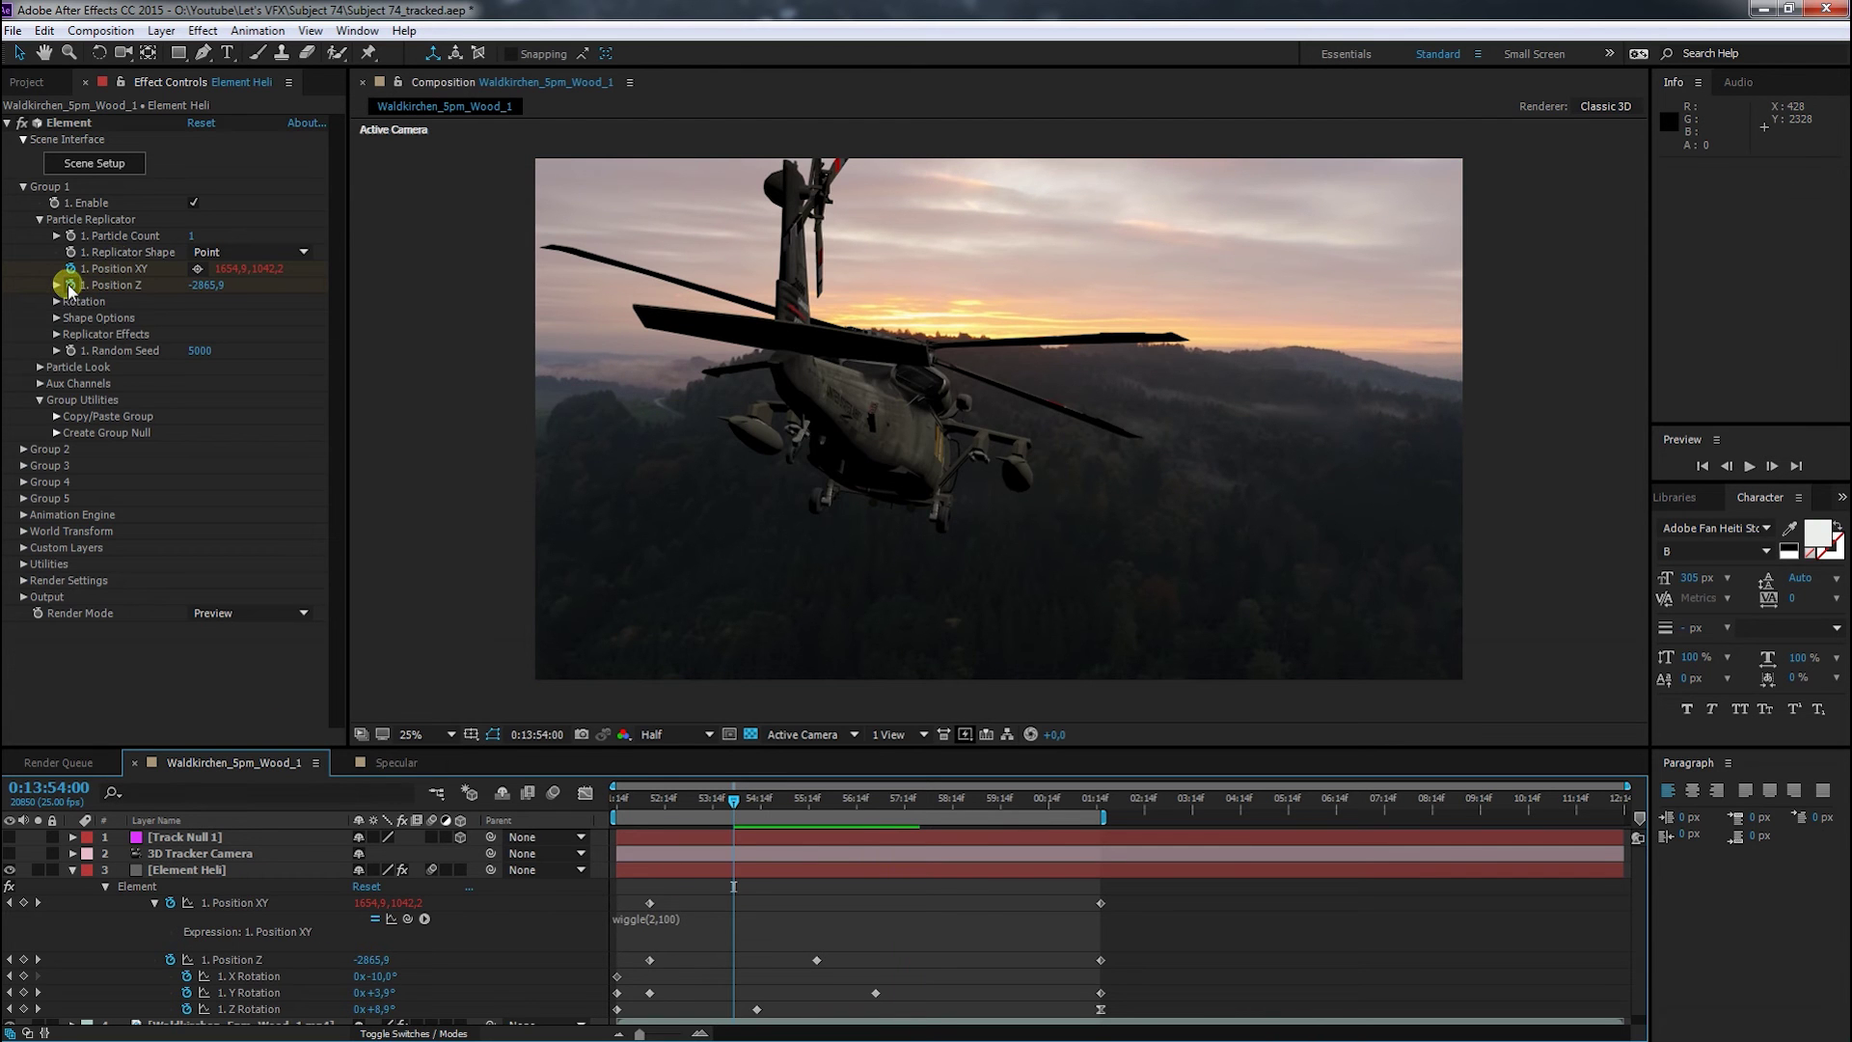
pyautogui.keyDown('alt'); pyautogui.click(71, 270); pyautogui.keyUp('alt')
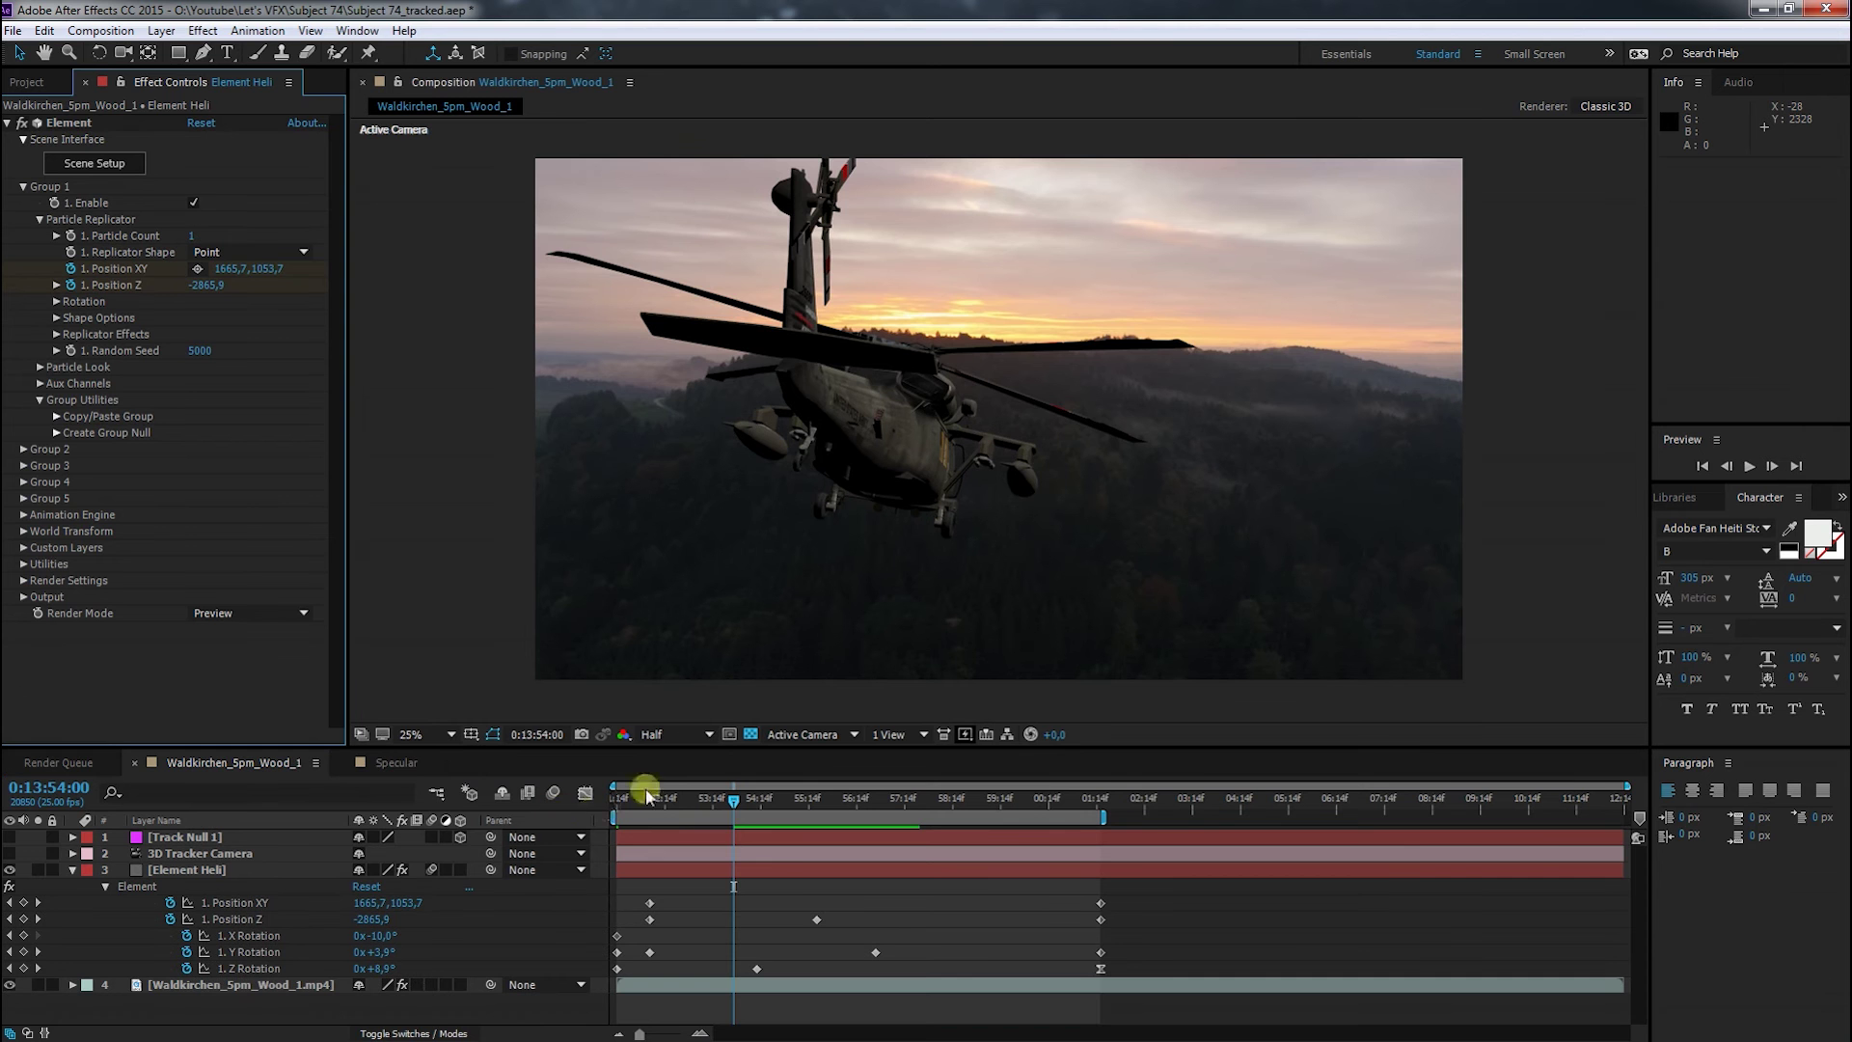
pyautogui.moveTo(730, 800)
pyautogui.mouseDown()
pyautogui.moveTo(808, 813)
pyautogui.moveTo(746, 802)
pyautogui.mouseUp()
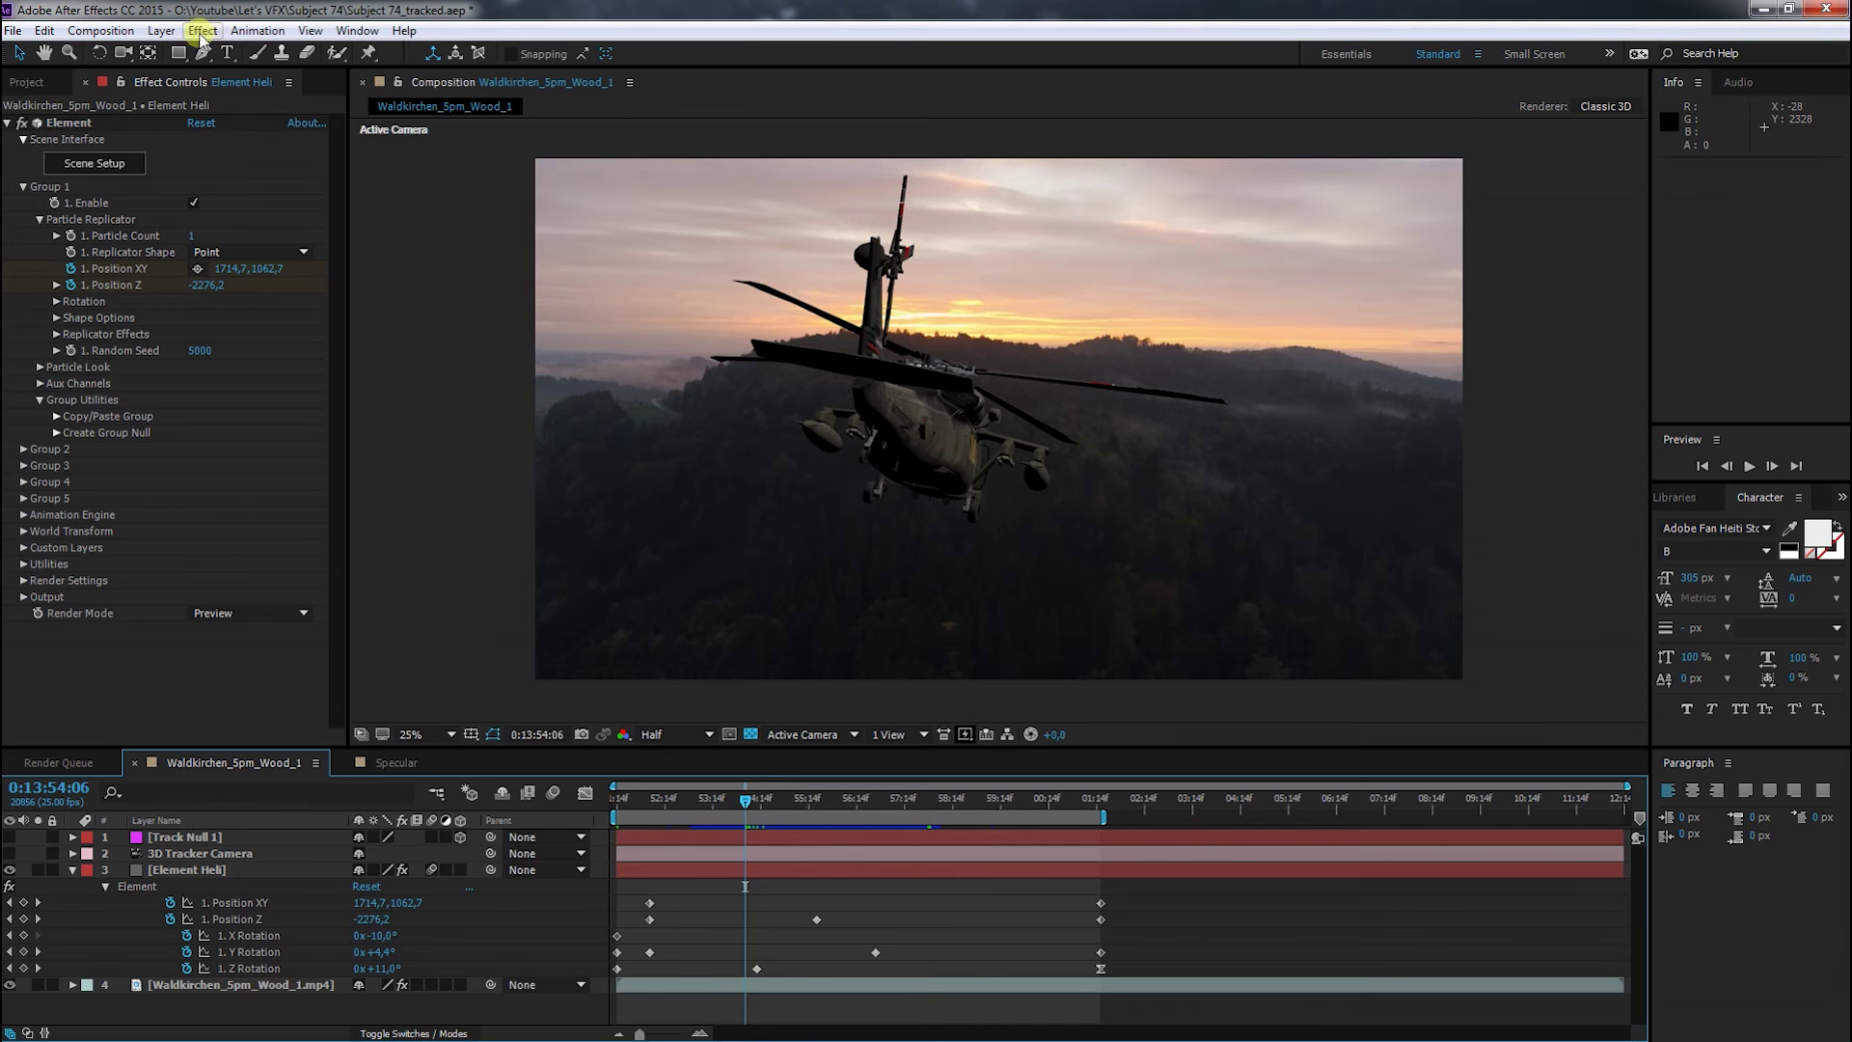
# Create a new null object layer, Null 4
pyautogui.click(161, 31)
pyautogui.moveTo(196, 64)
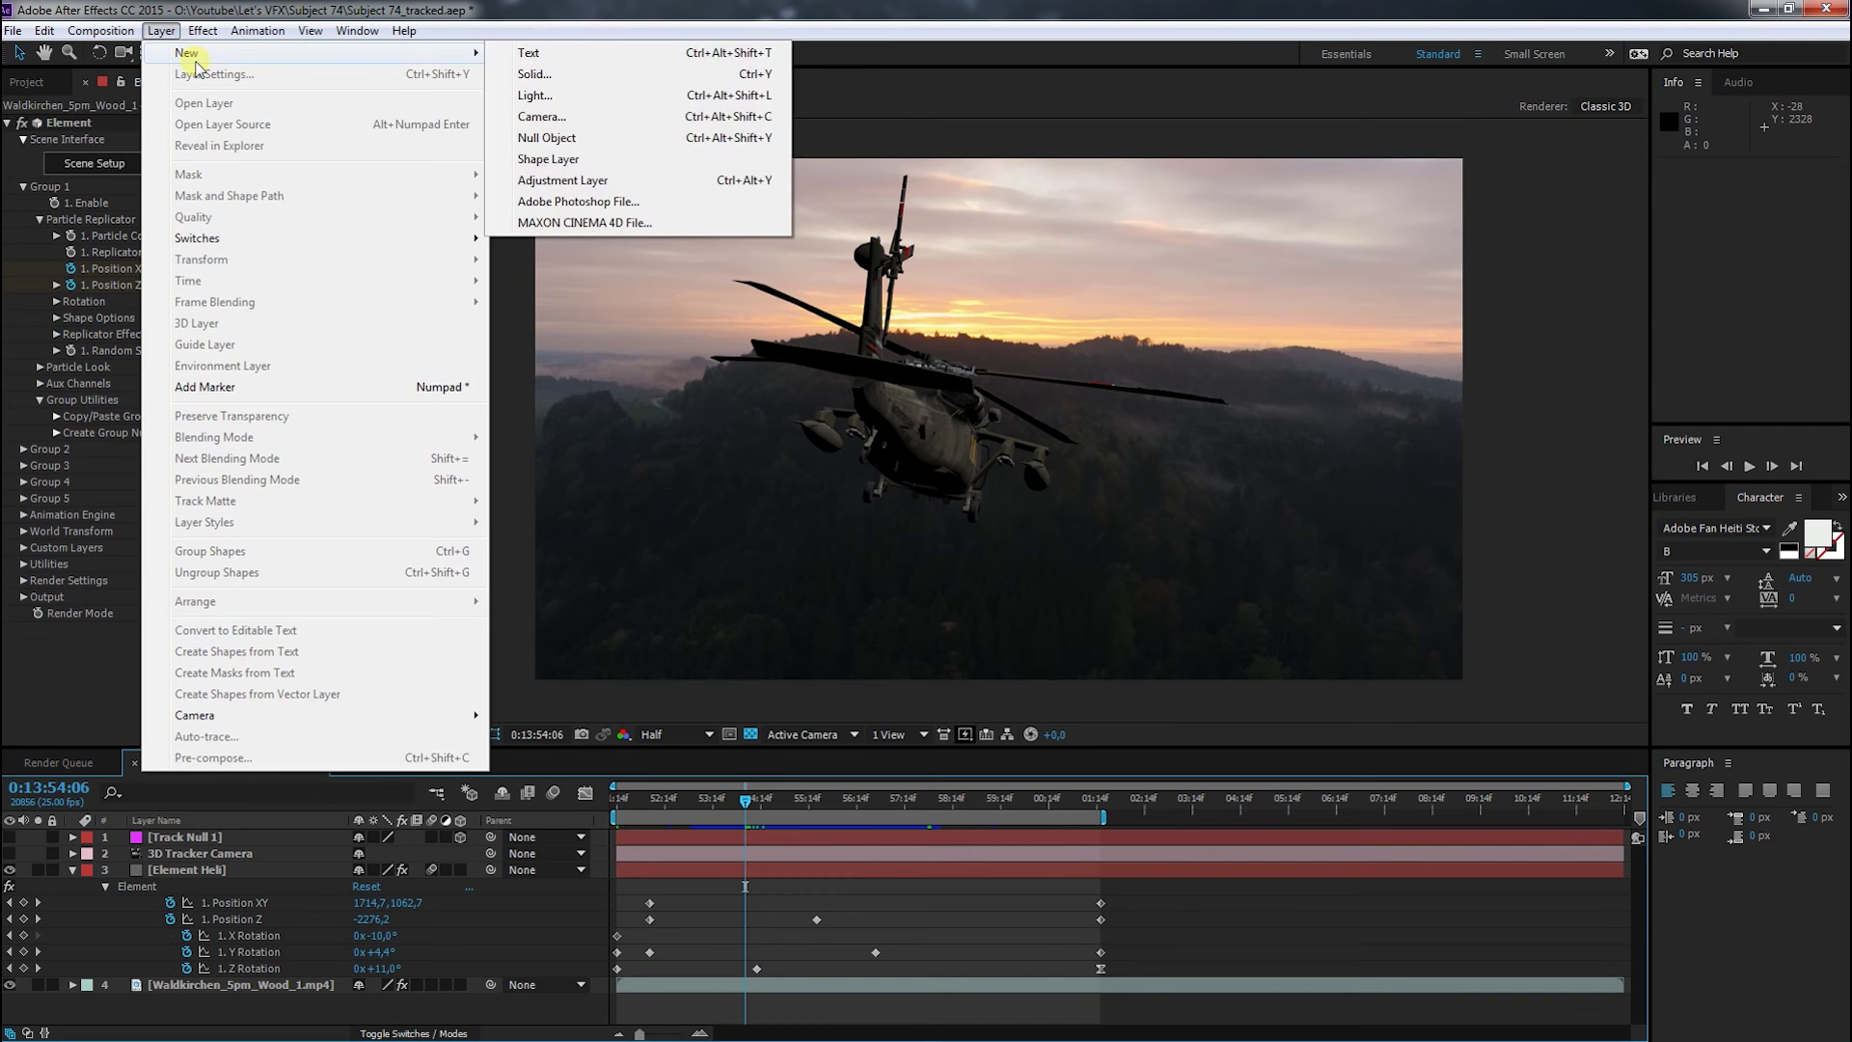
pyautogui.click(538, 137)
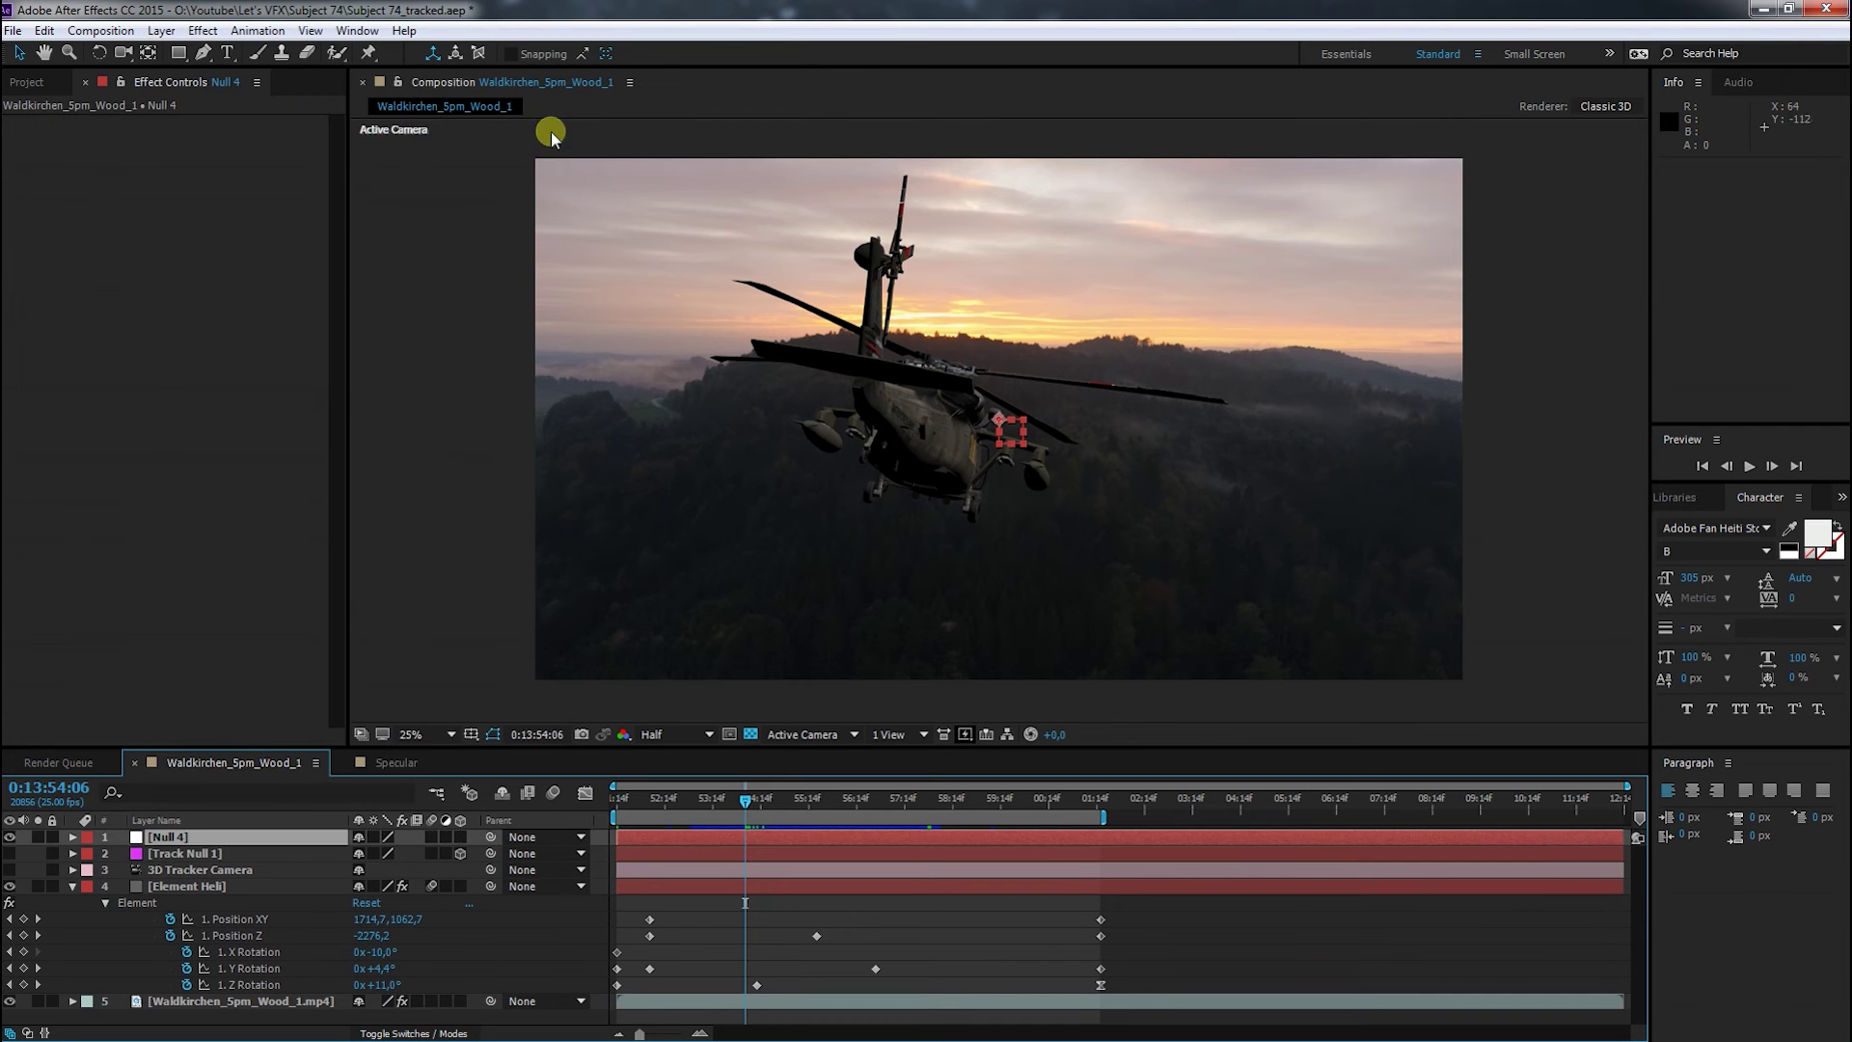
# Add two Slider Control effects to Null 4 from Expression Controls
pyautogui.rightClick(148, 275)
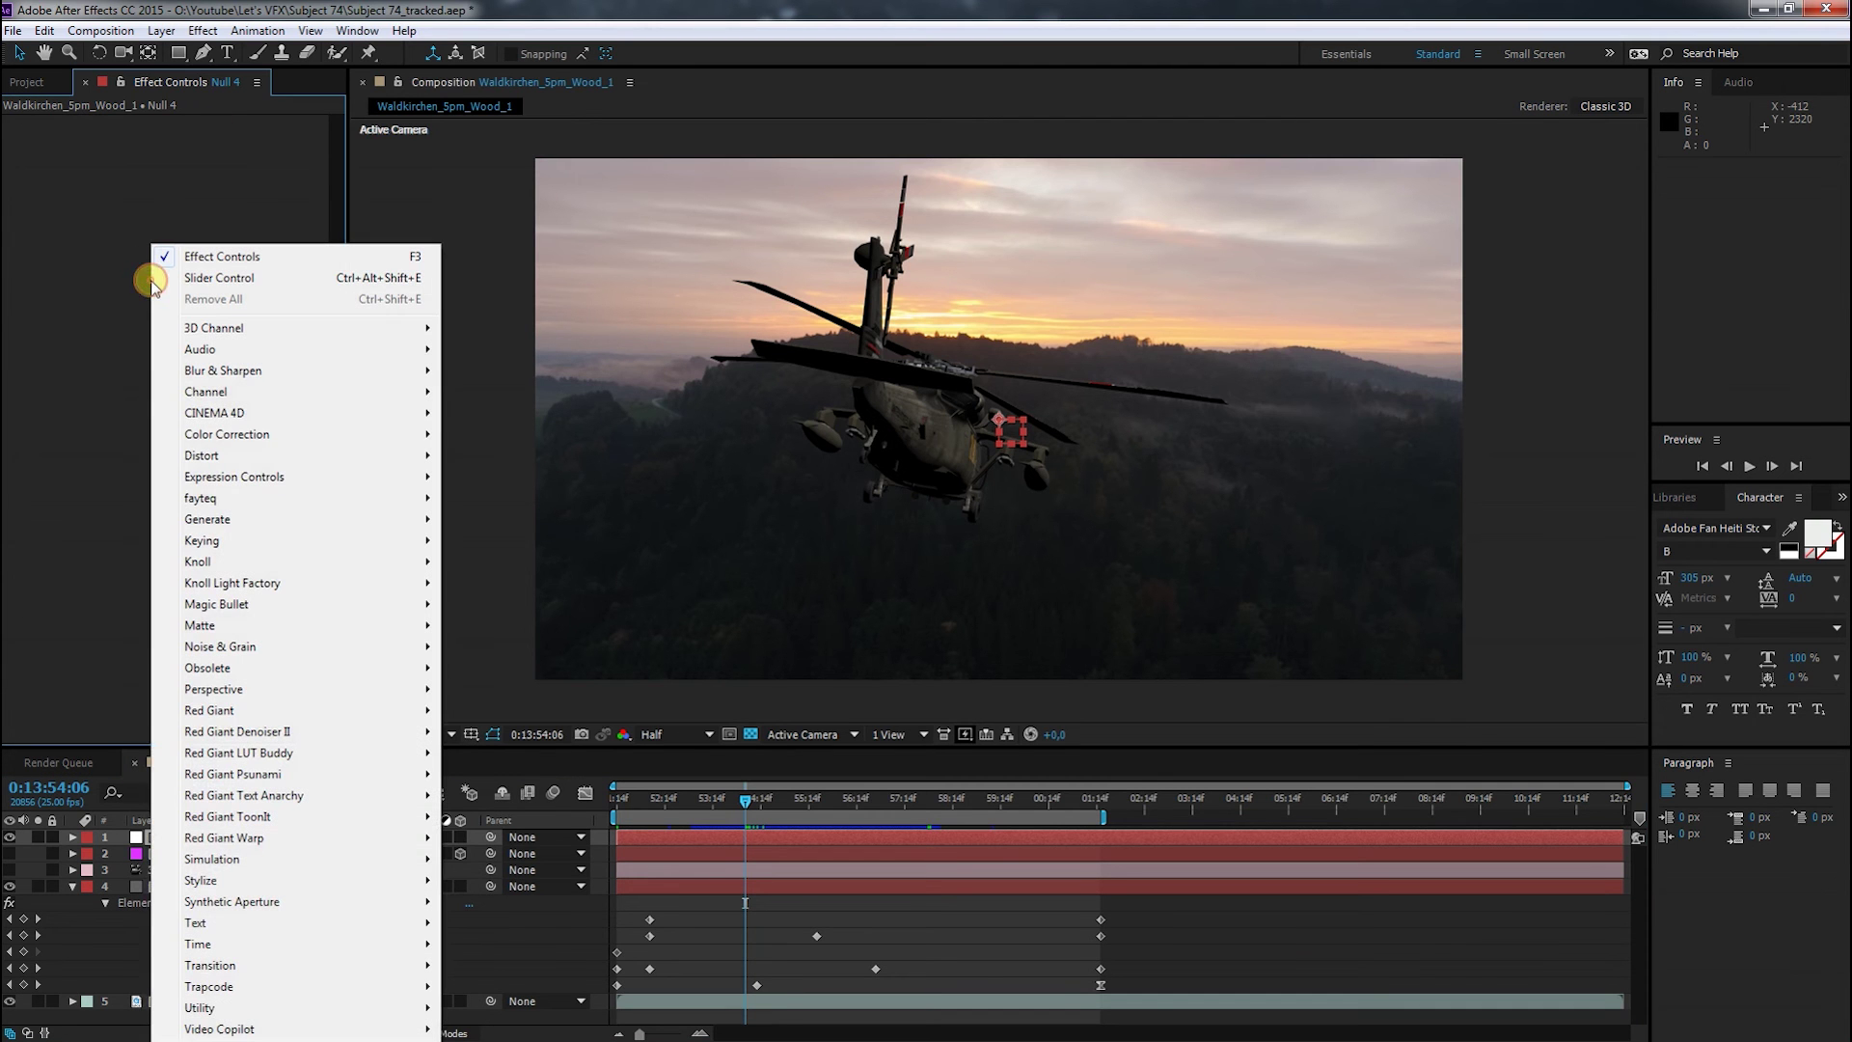
pyautogui.moveTo(290, 478)
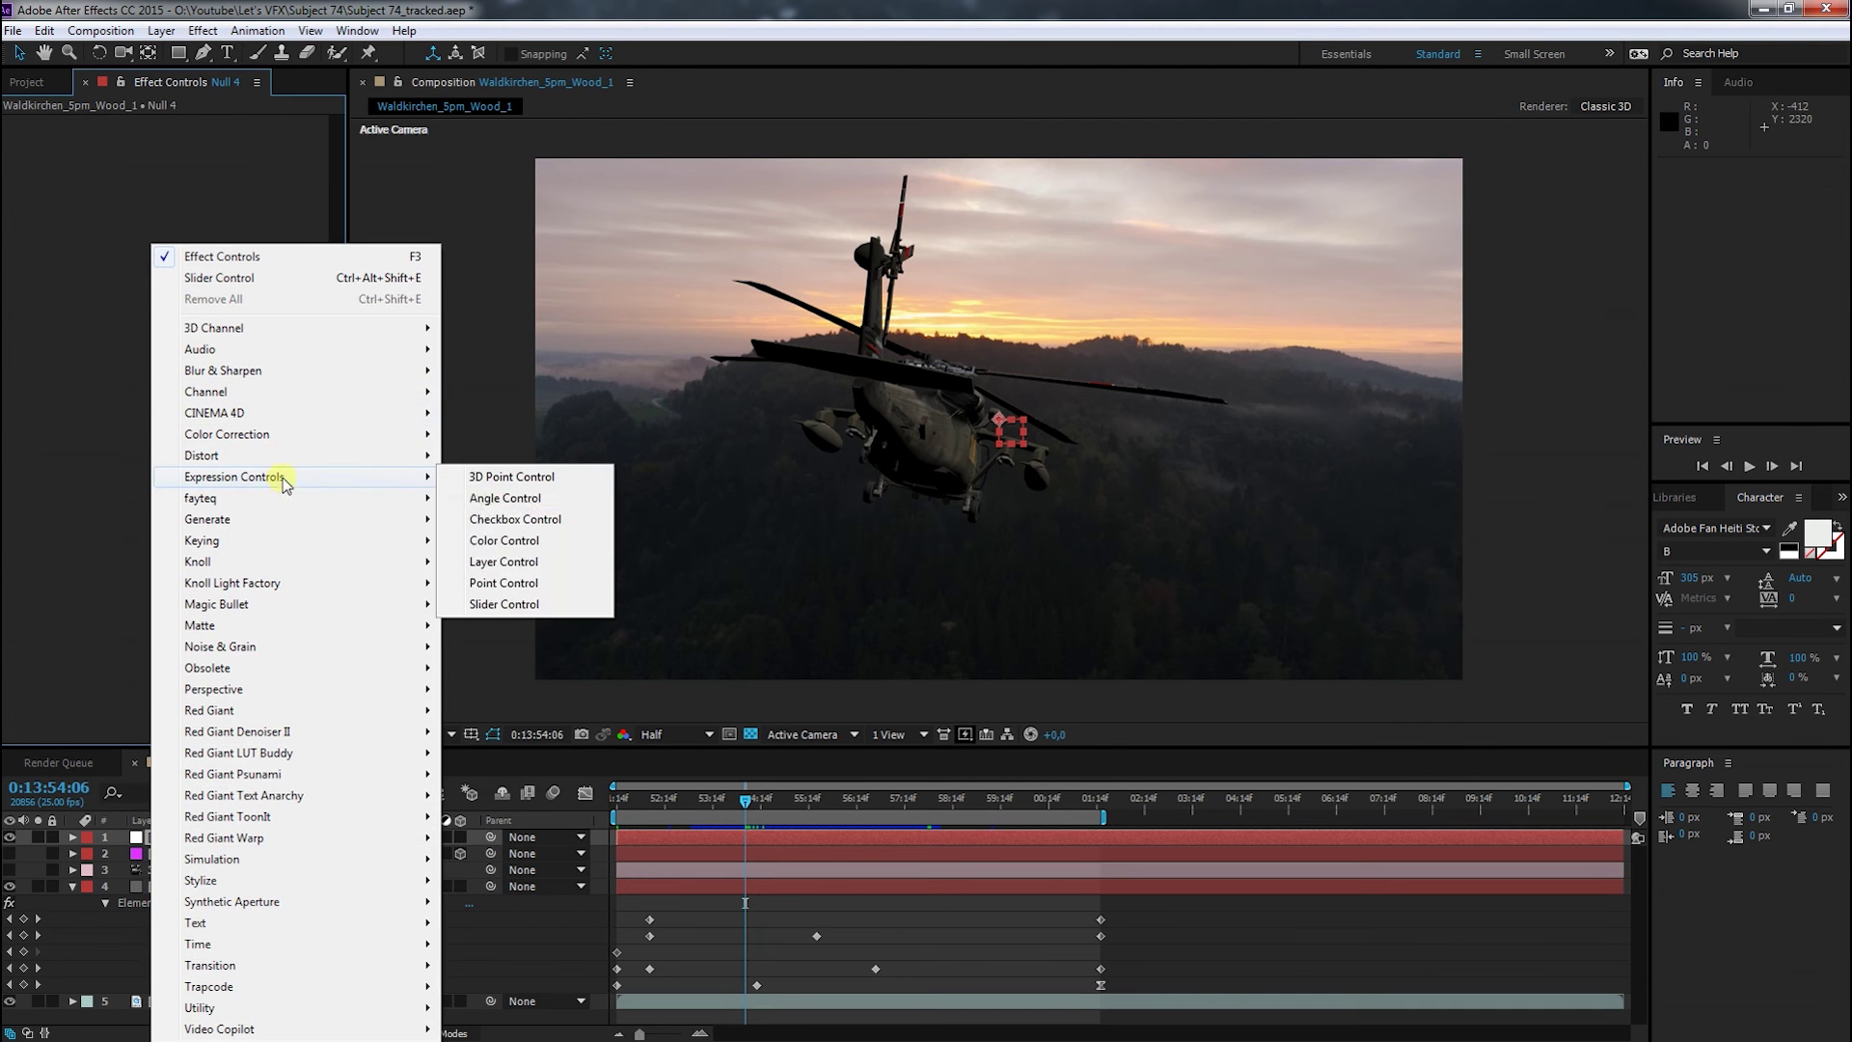
pyautogui.click(504, 604)
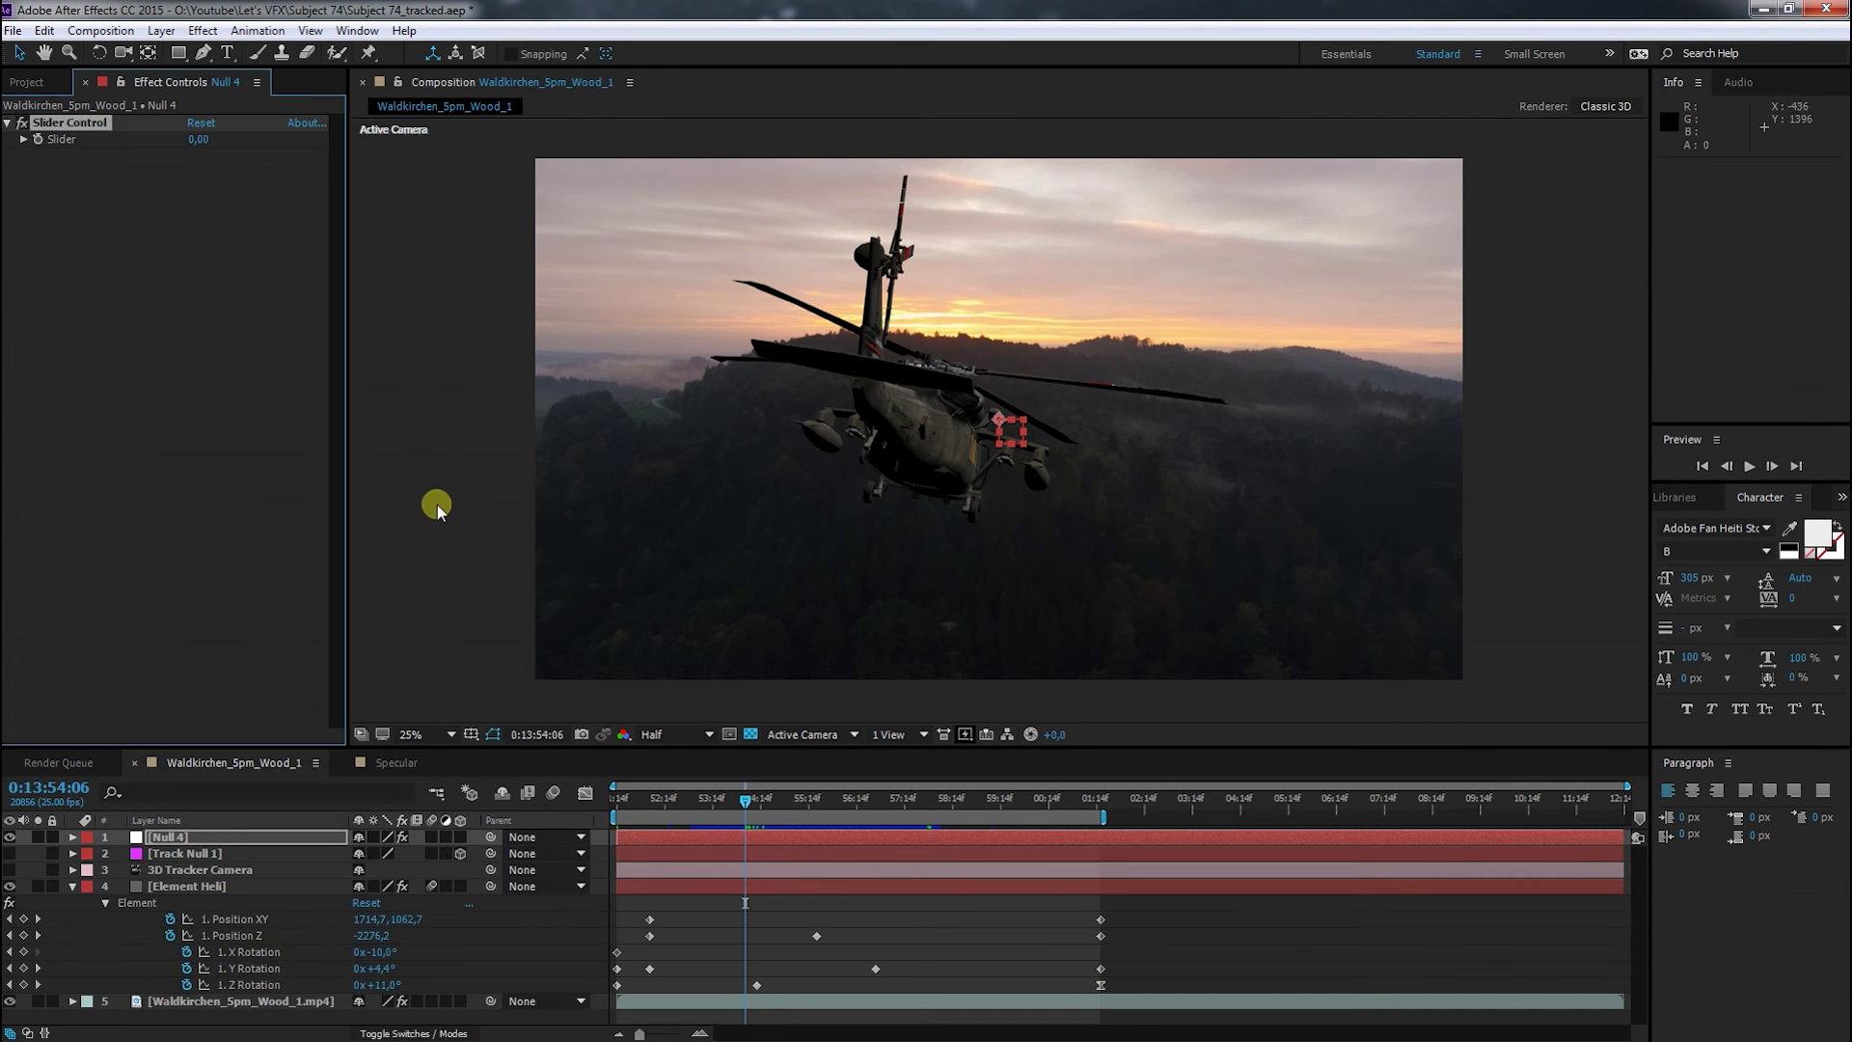
pyautogui.rightClick(96, 213)
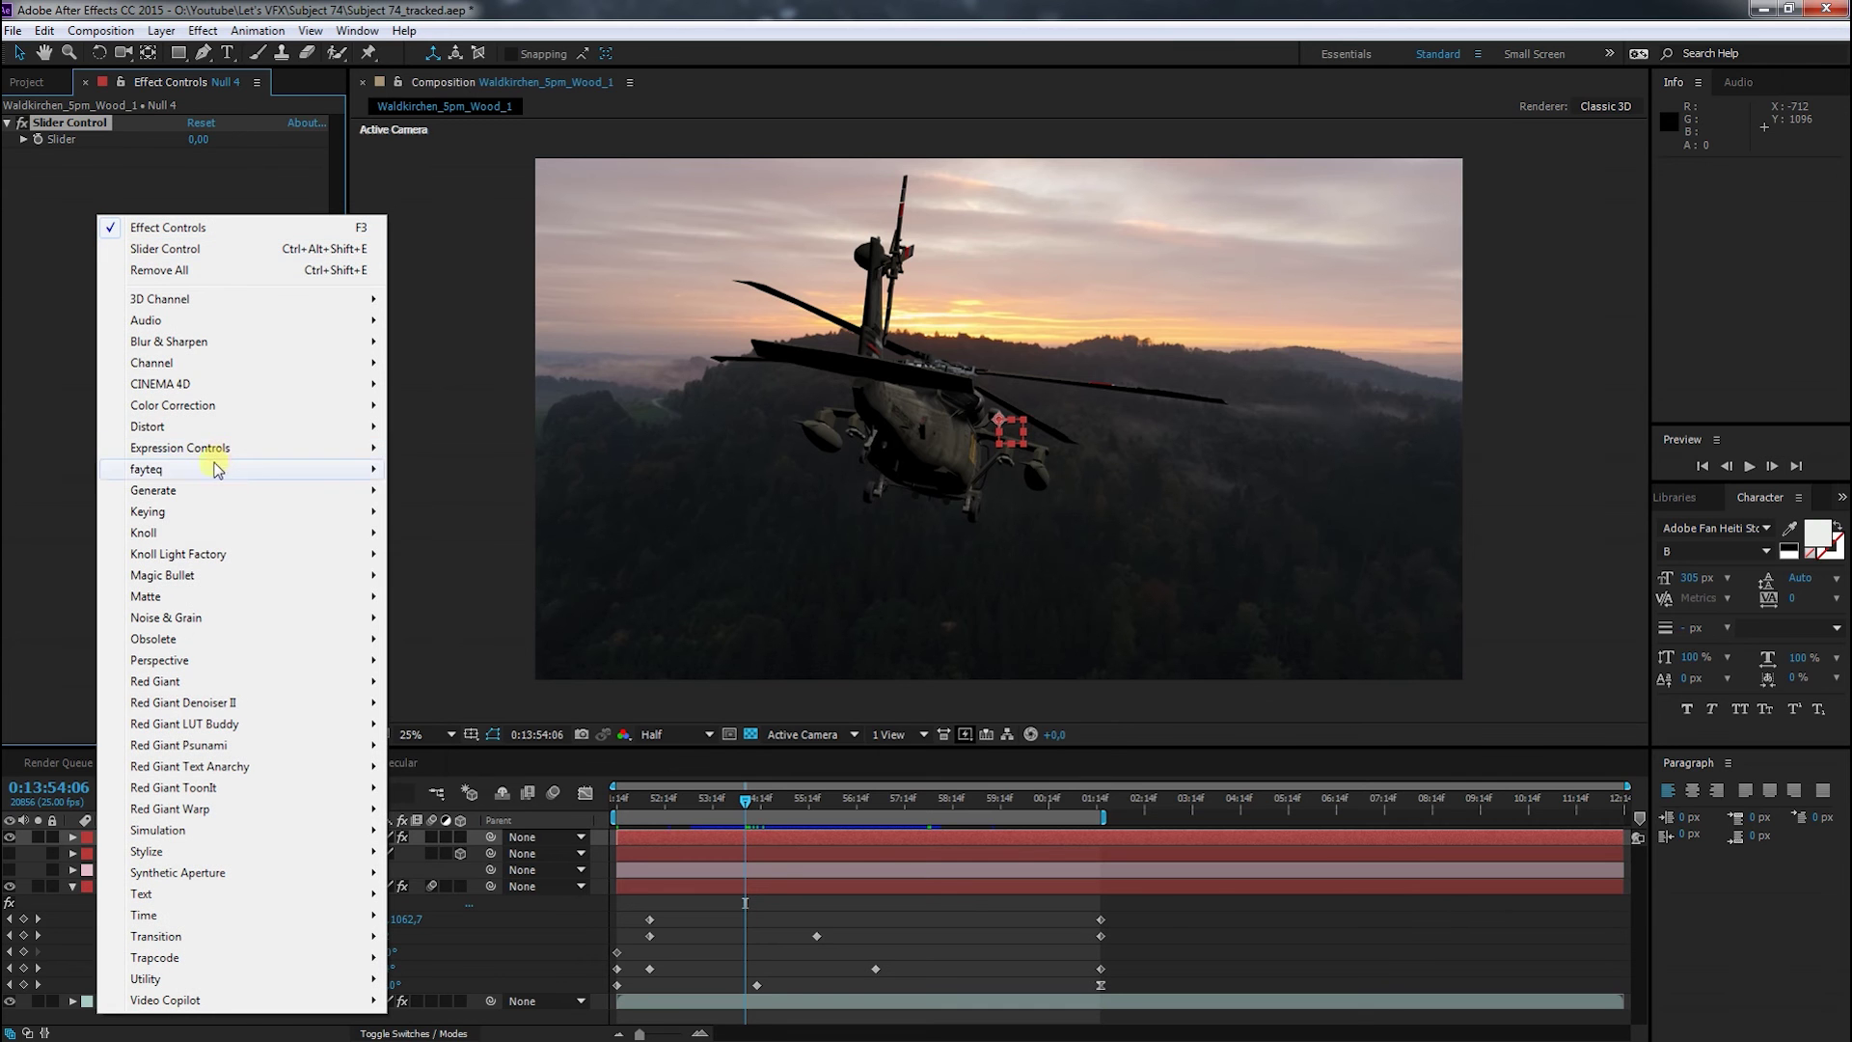
pyautogui.moveTo(224, 452)
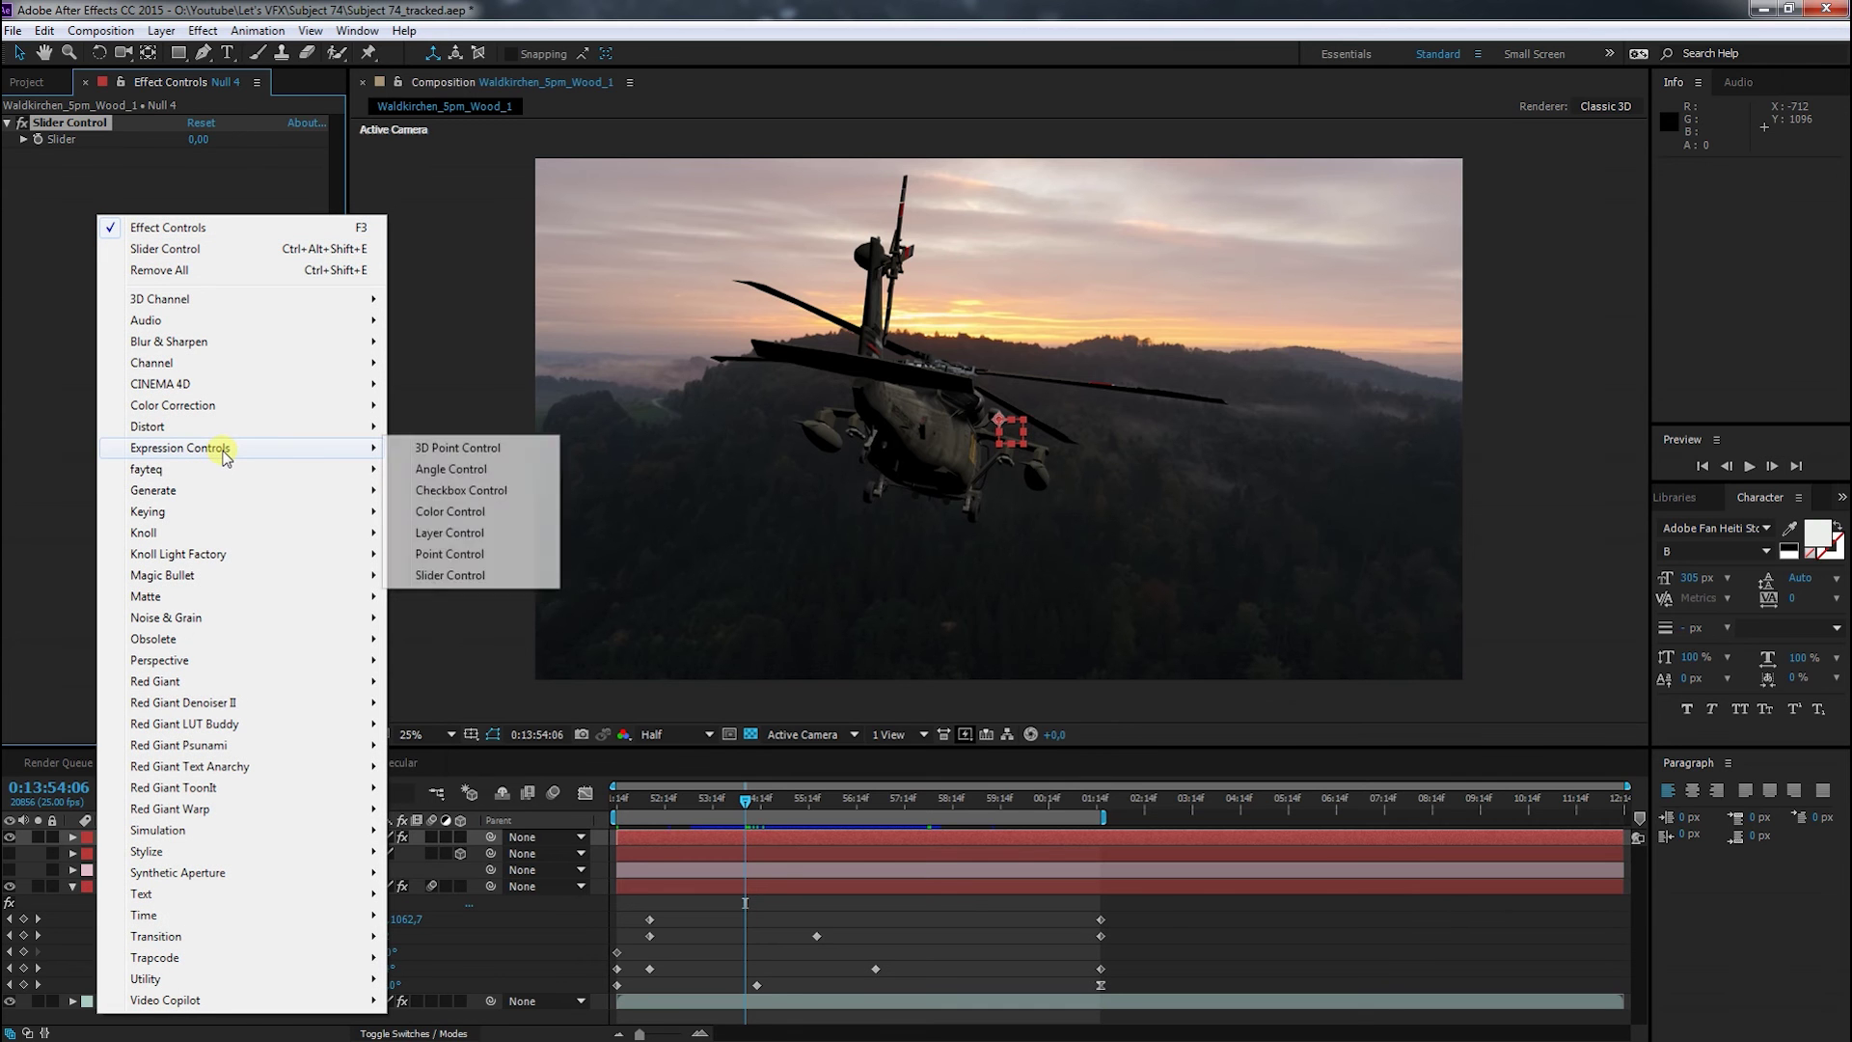
pyautogui.click(439, 573)
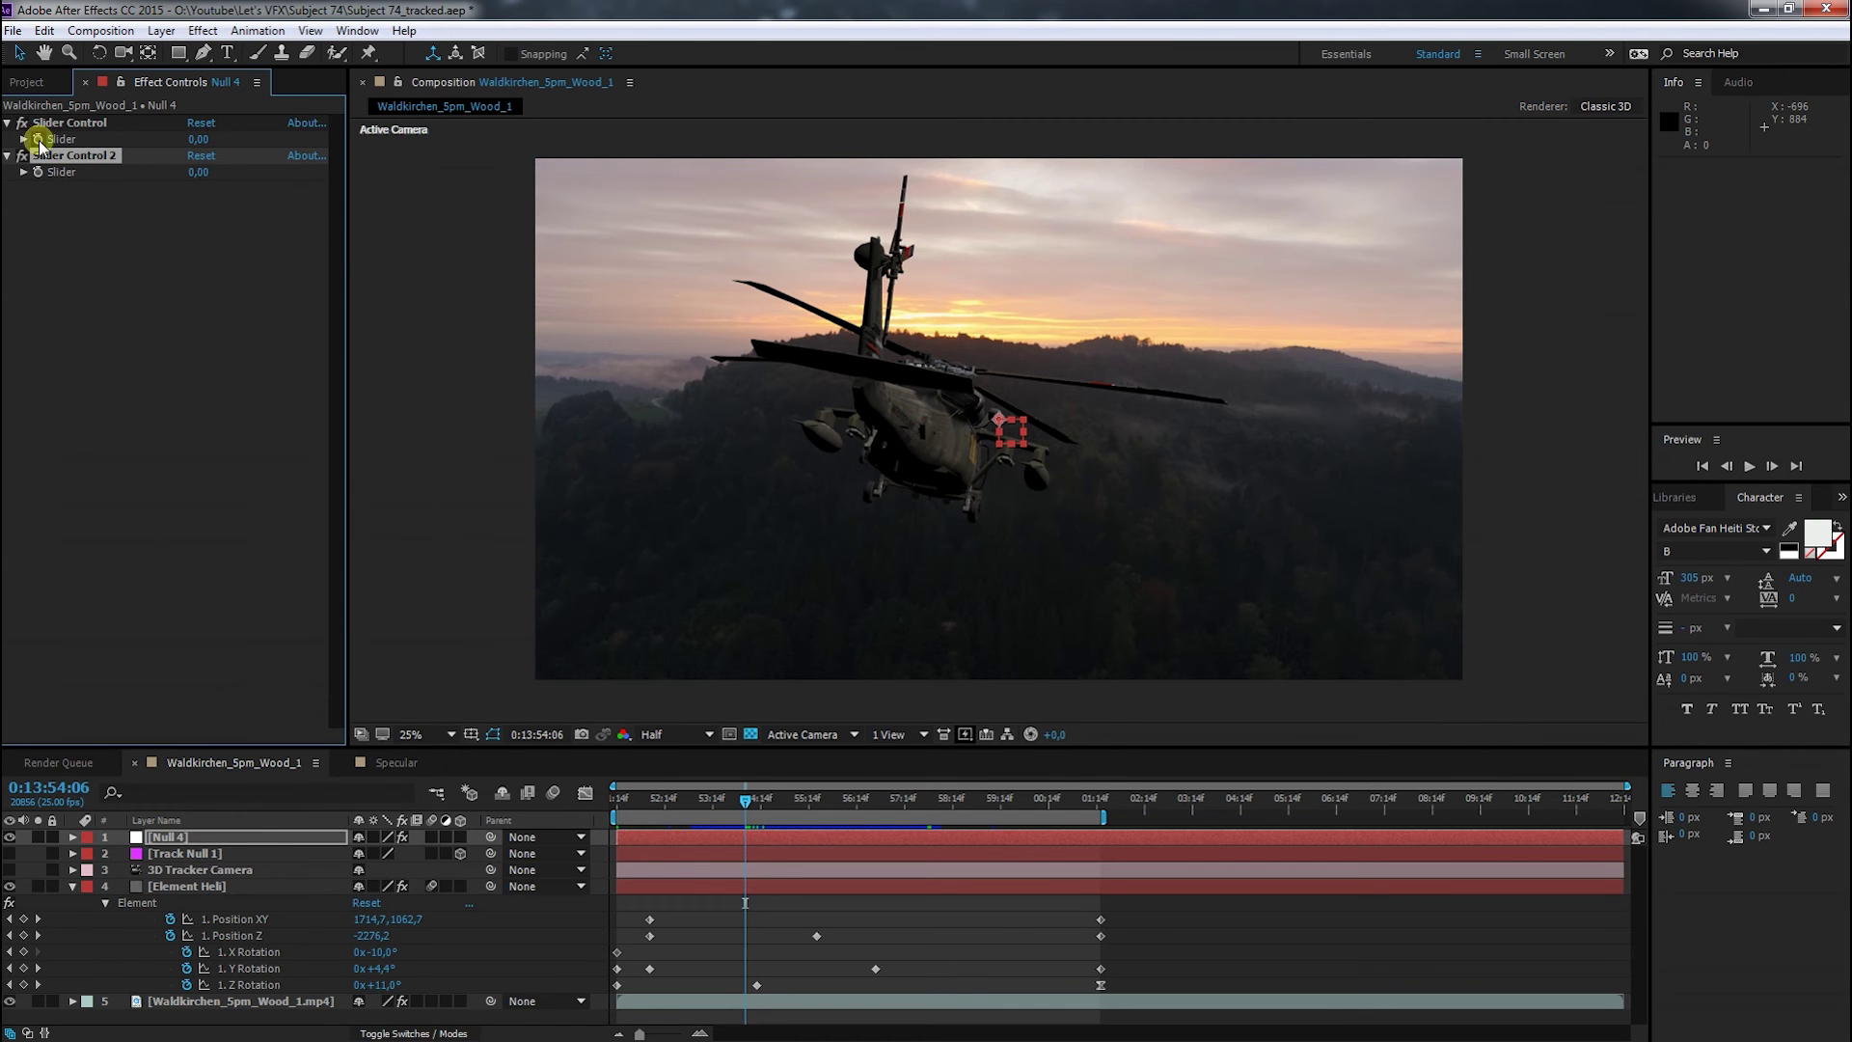
pyautogui.rightClick(76, 169)
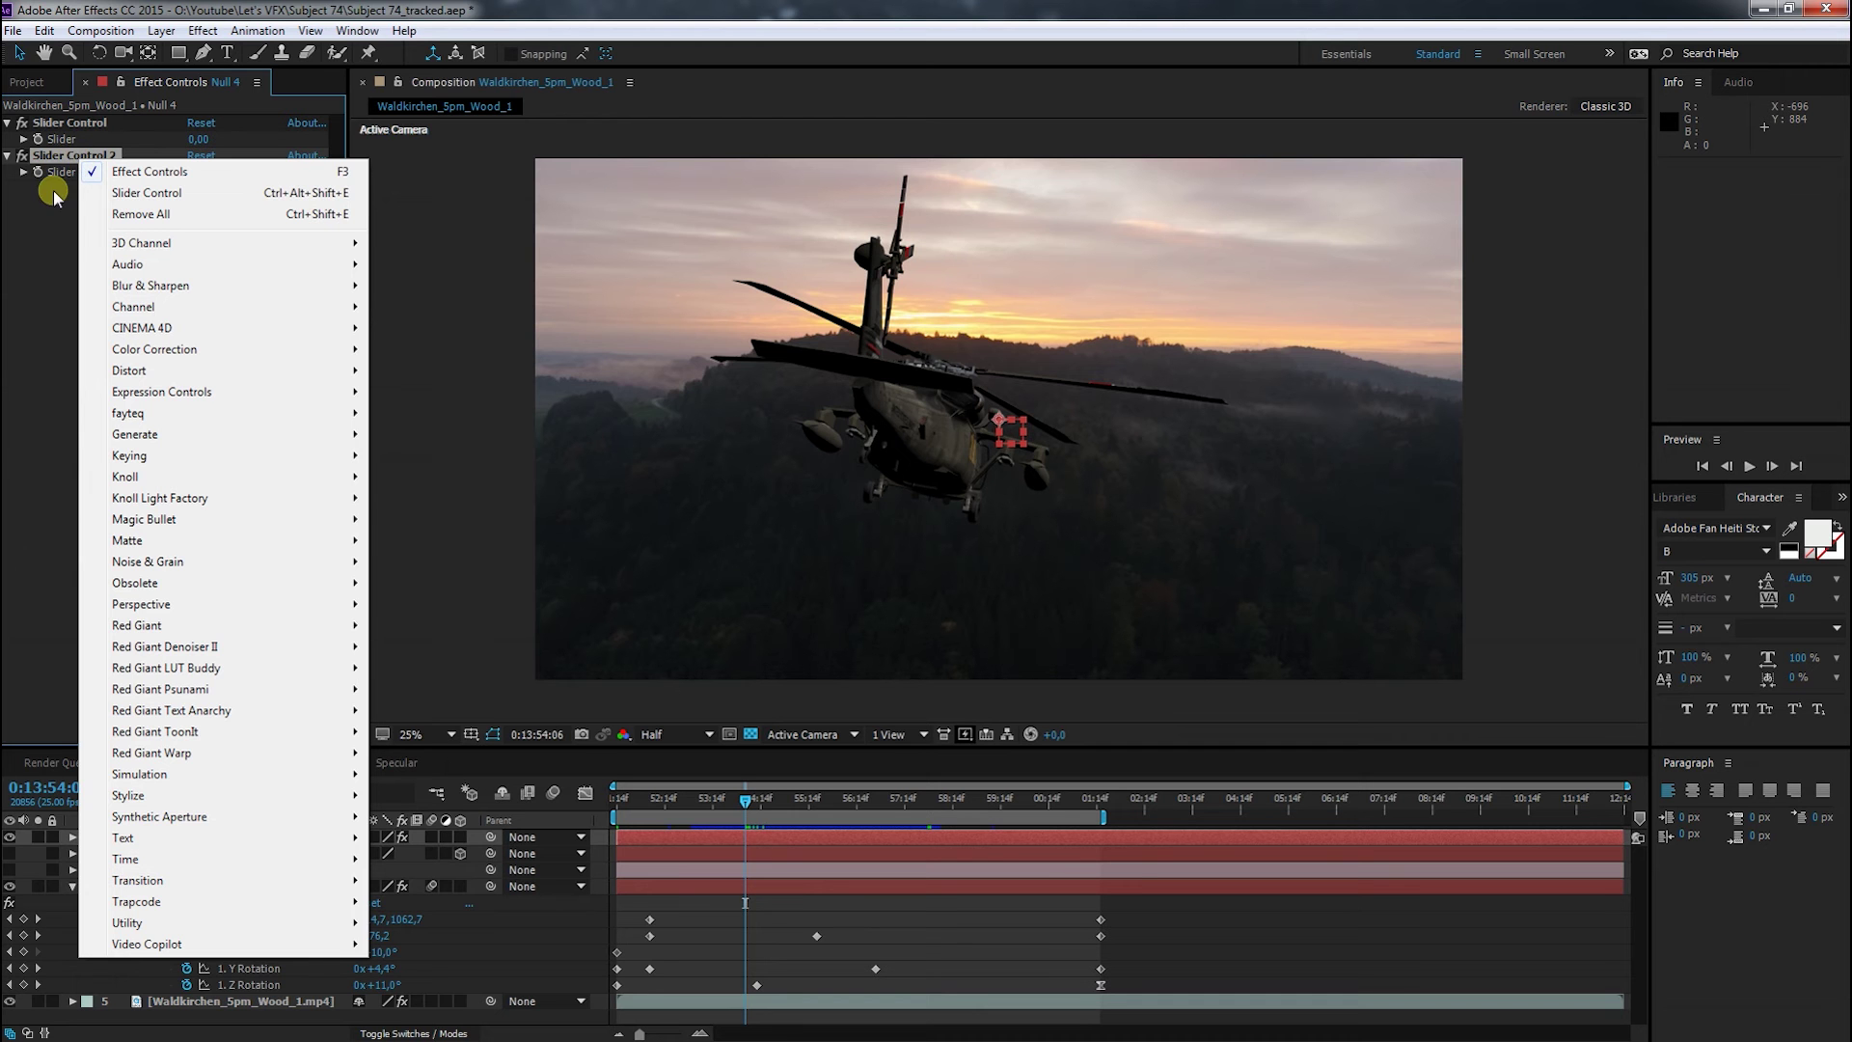
pyautogui.click(53, 195)
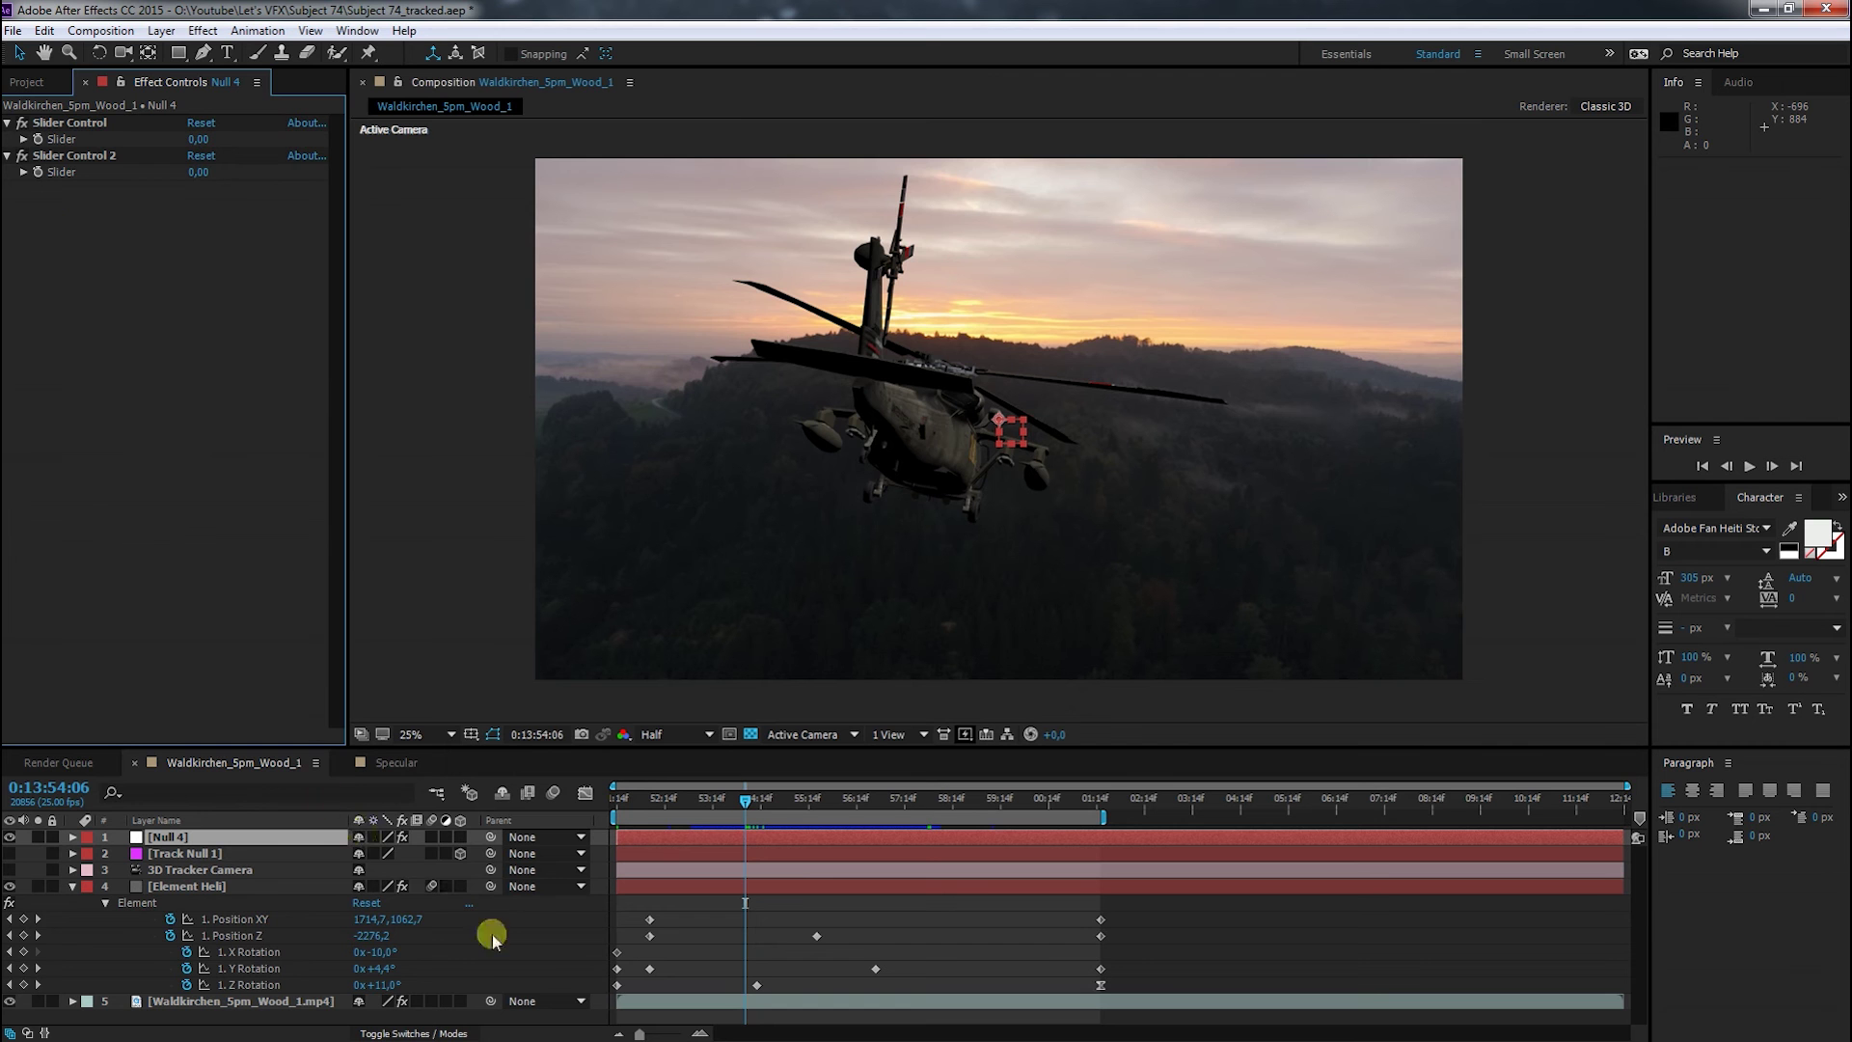
# Copy the Position XY X value 1306 into Null 4's first slider
pyautogui.click(12, 919)
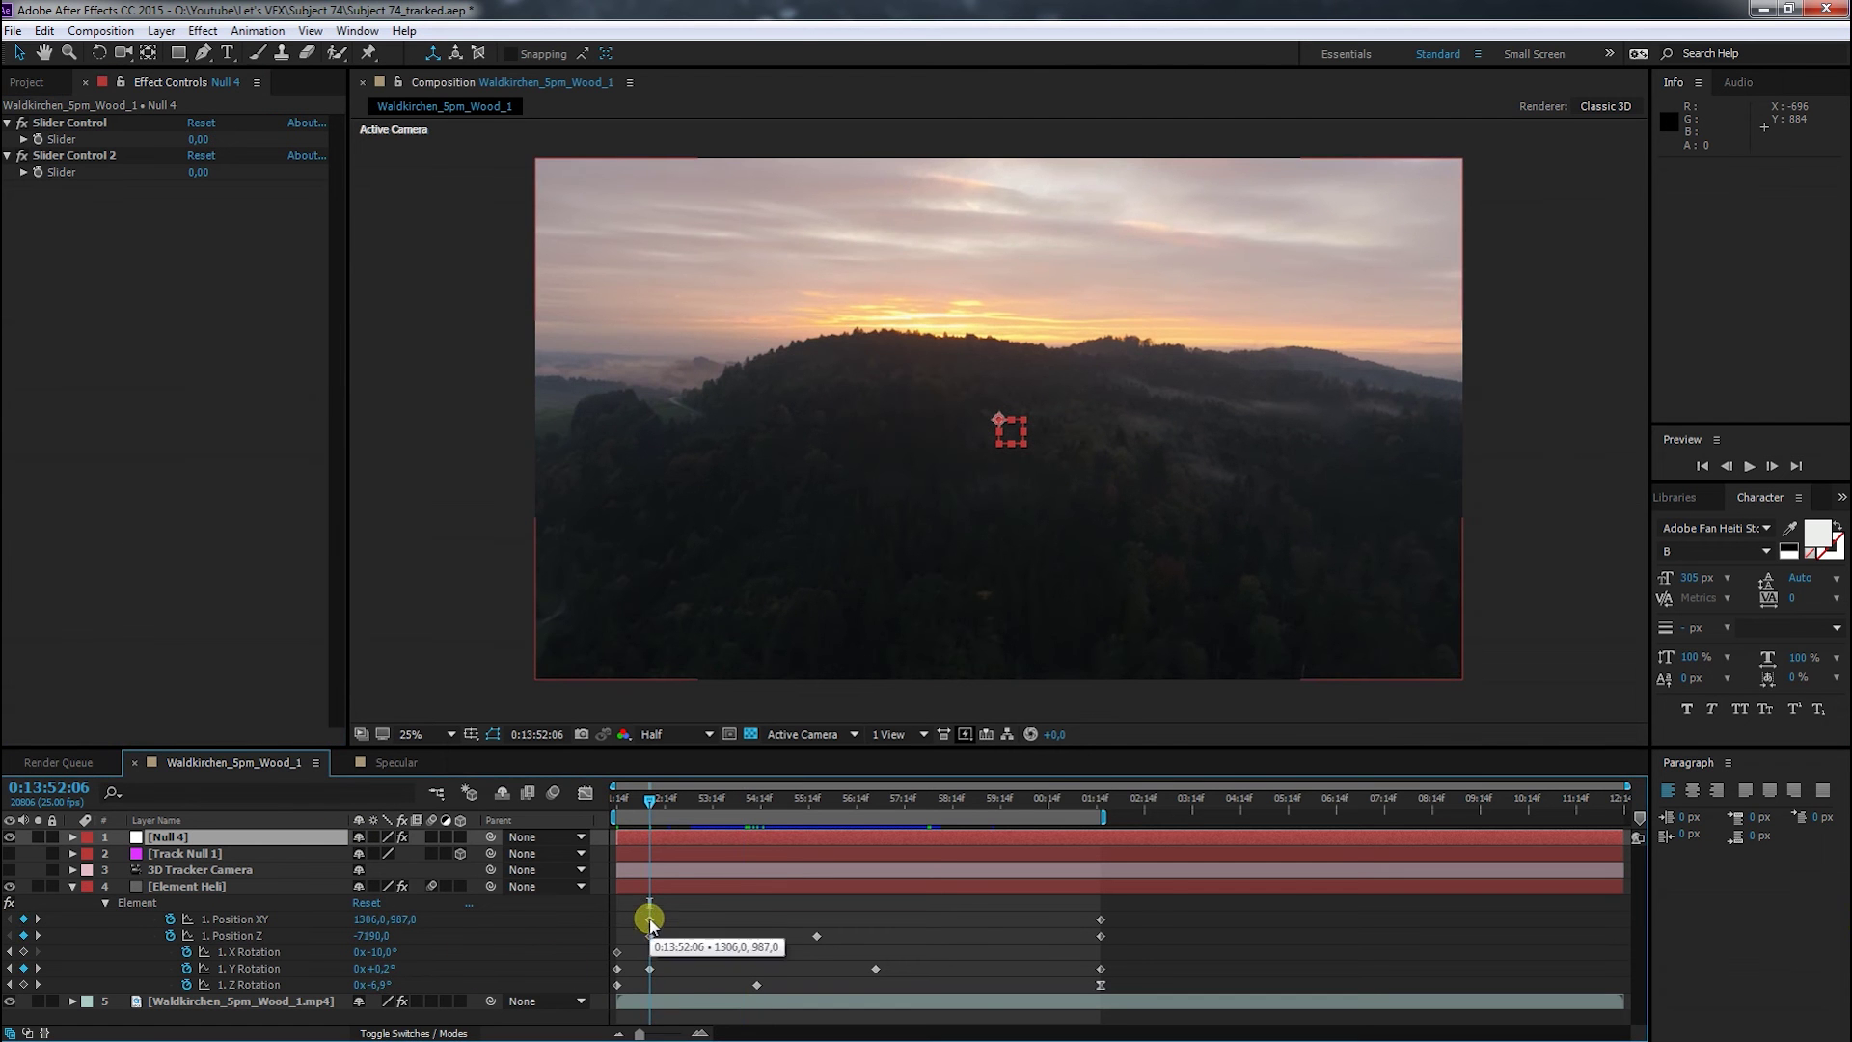
pyautogui.click(370, 920)
pyautogui.hotkey('ctrl', 'c')
pyautogui.click(198, 139)
pyautogui.hotkey('ctrl', 'v')
pyautogui.click(36, 127)
# Inspect the next keyframe's X value 3227 and the position value curves, then reselect Null 4
pyautogui.click(38, 920)
pyautogui.click(371, 919)
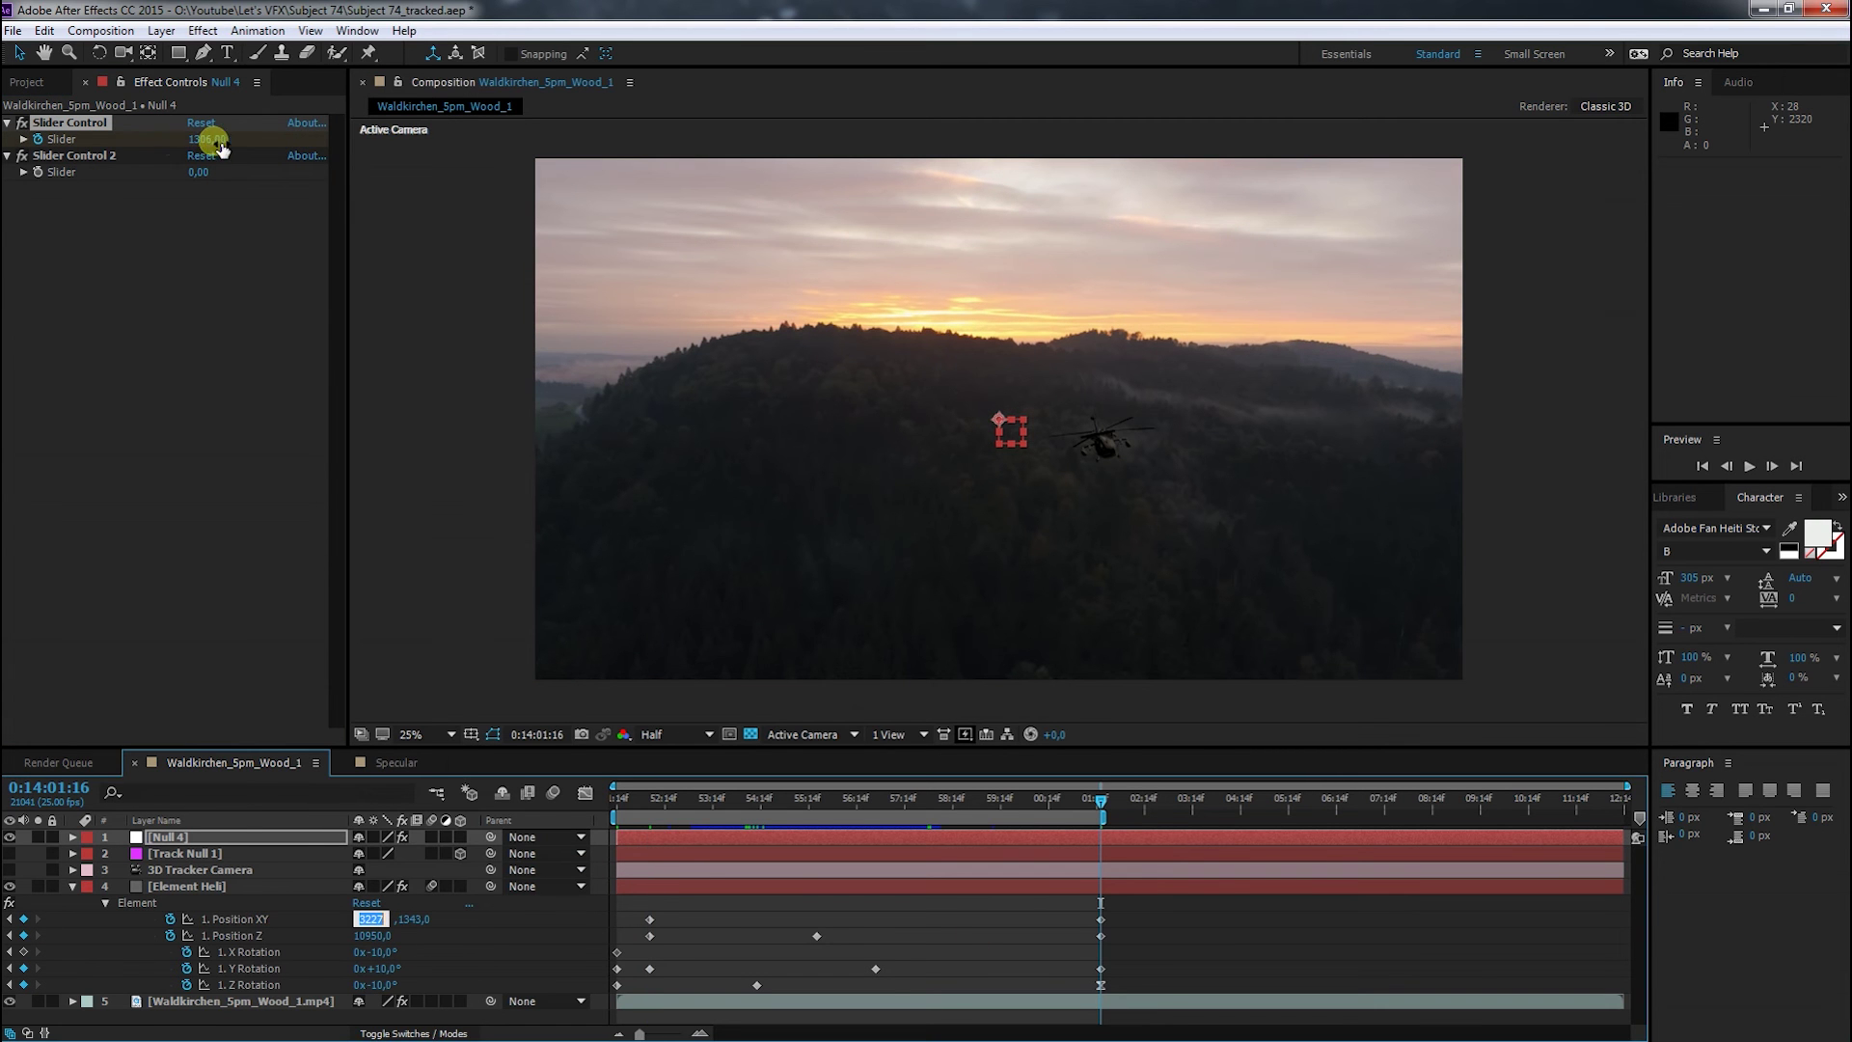
pyautogui.click(218, 141)
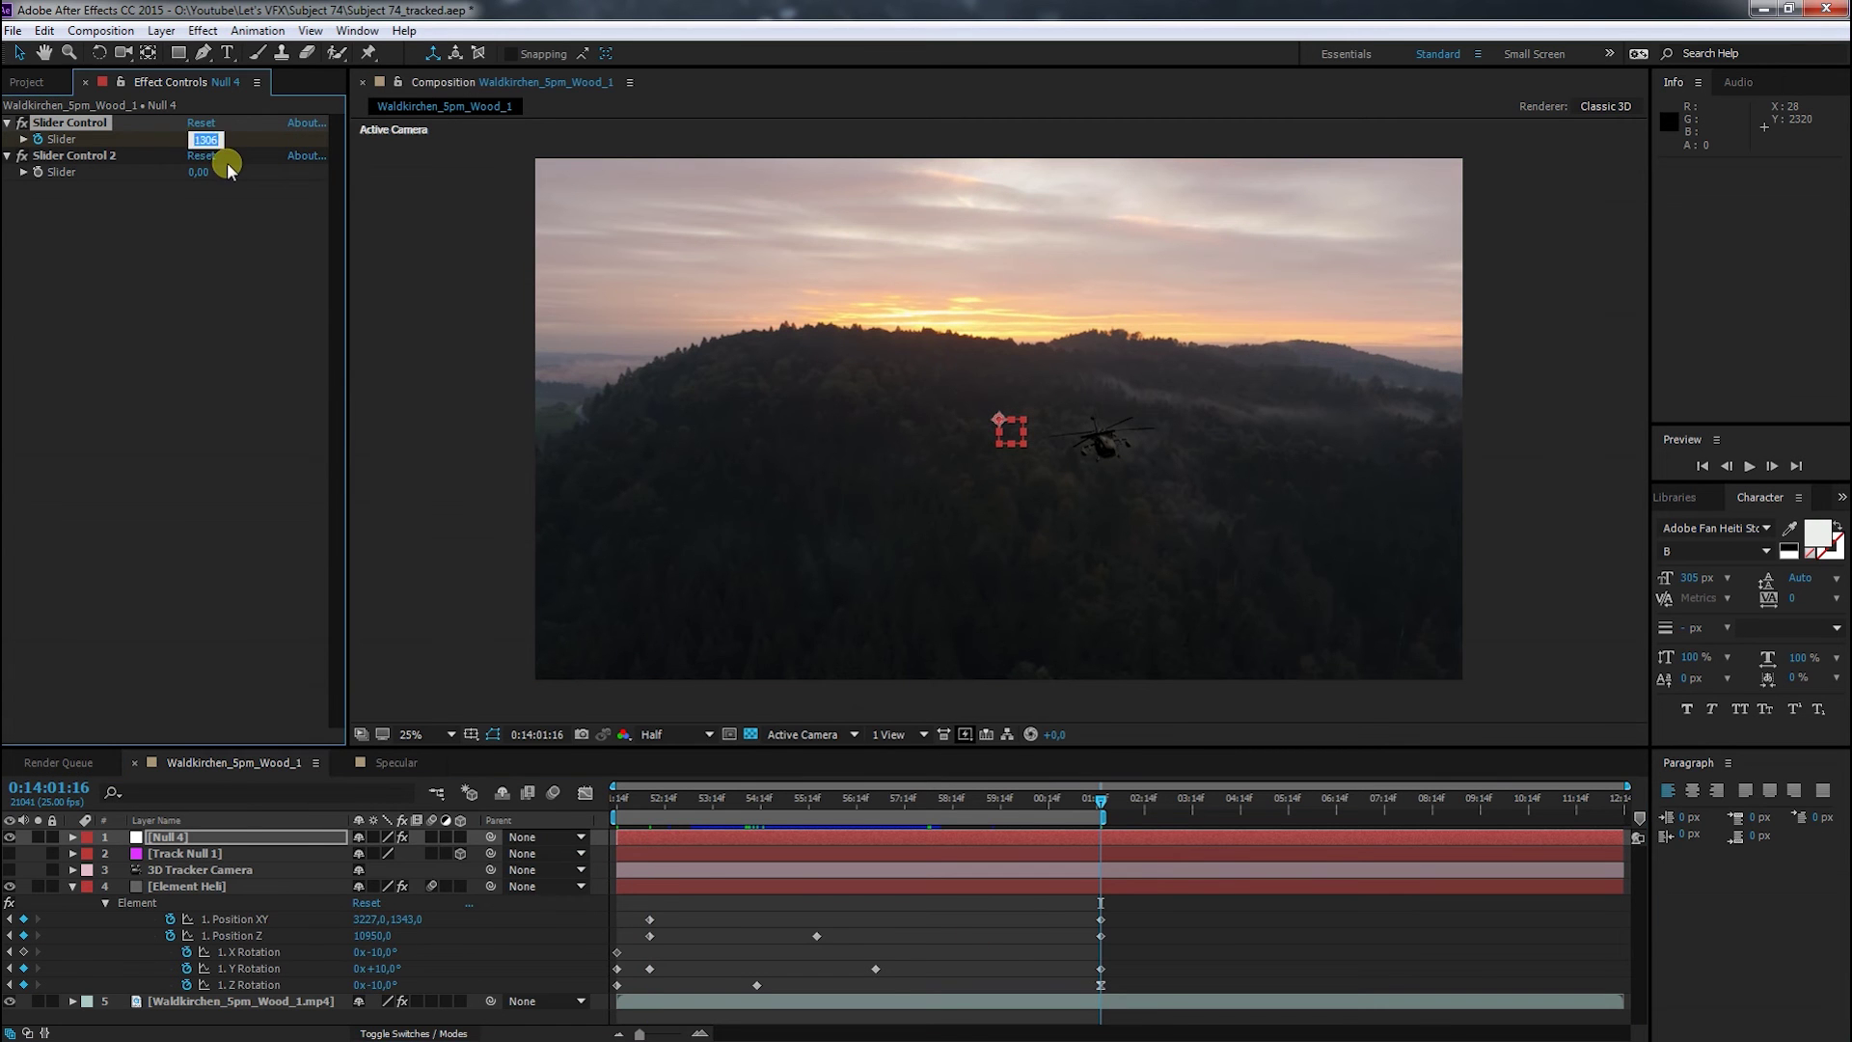
pyautogui.click(1101, 920)
pyautogui.hotkey('shift', 'F3')
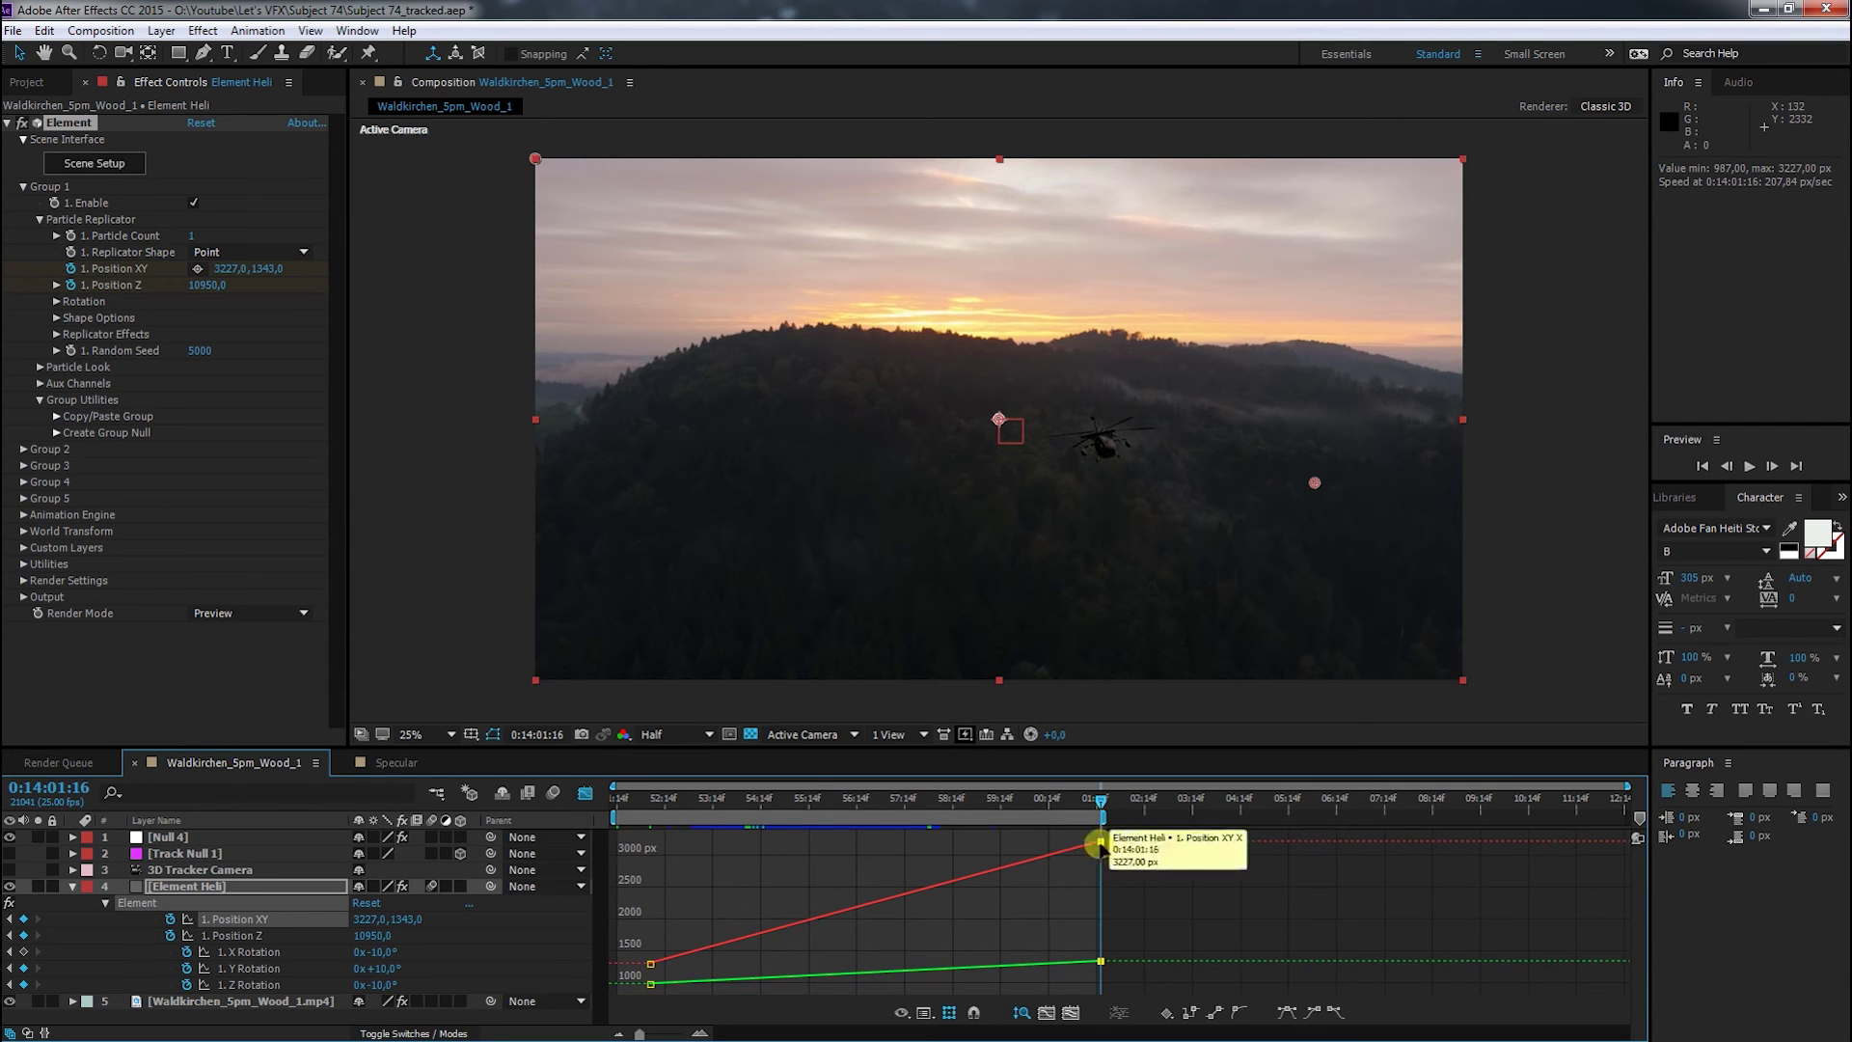
pyautogui.click(585, 793)
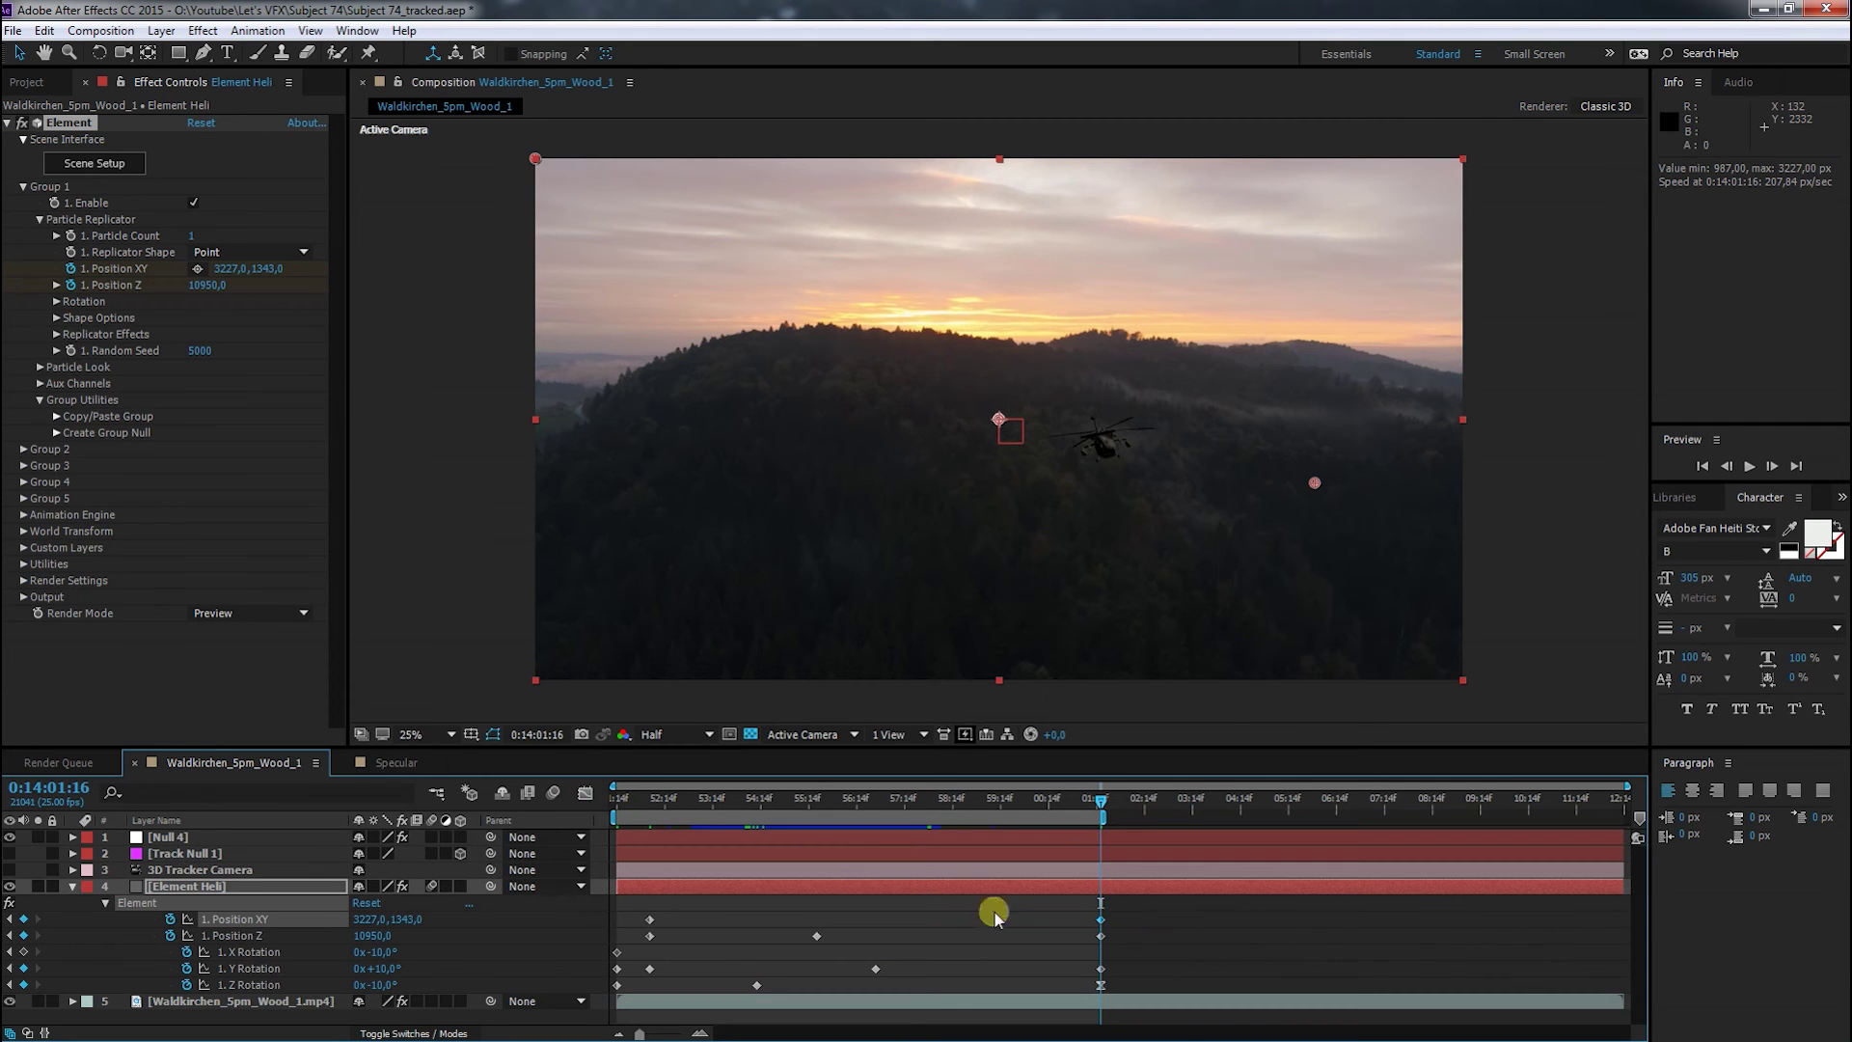
pyautogui.click(166, 837)
pyautogui.moveTo(1105, 809); pyautogui.dragTo(618, 800)
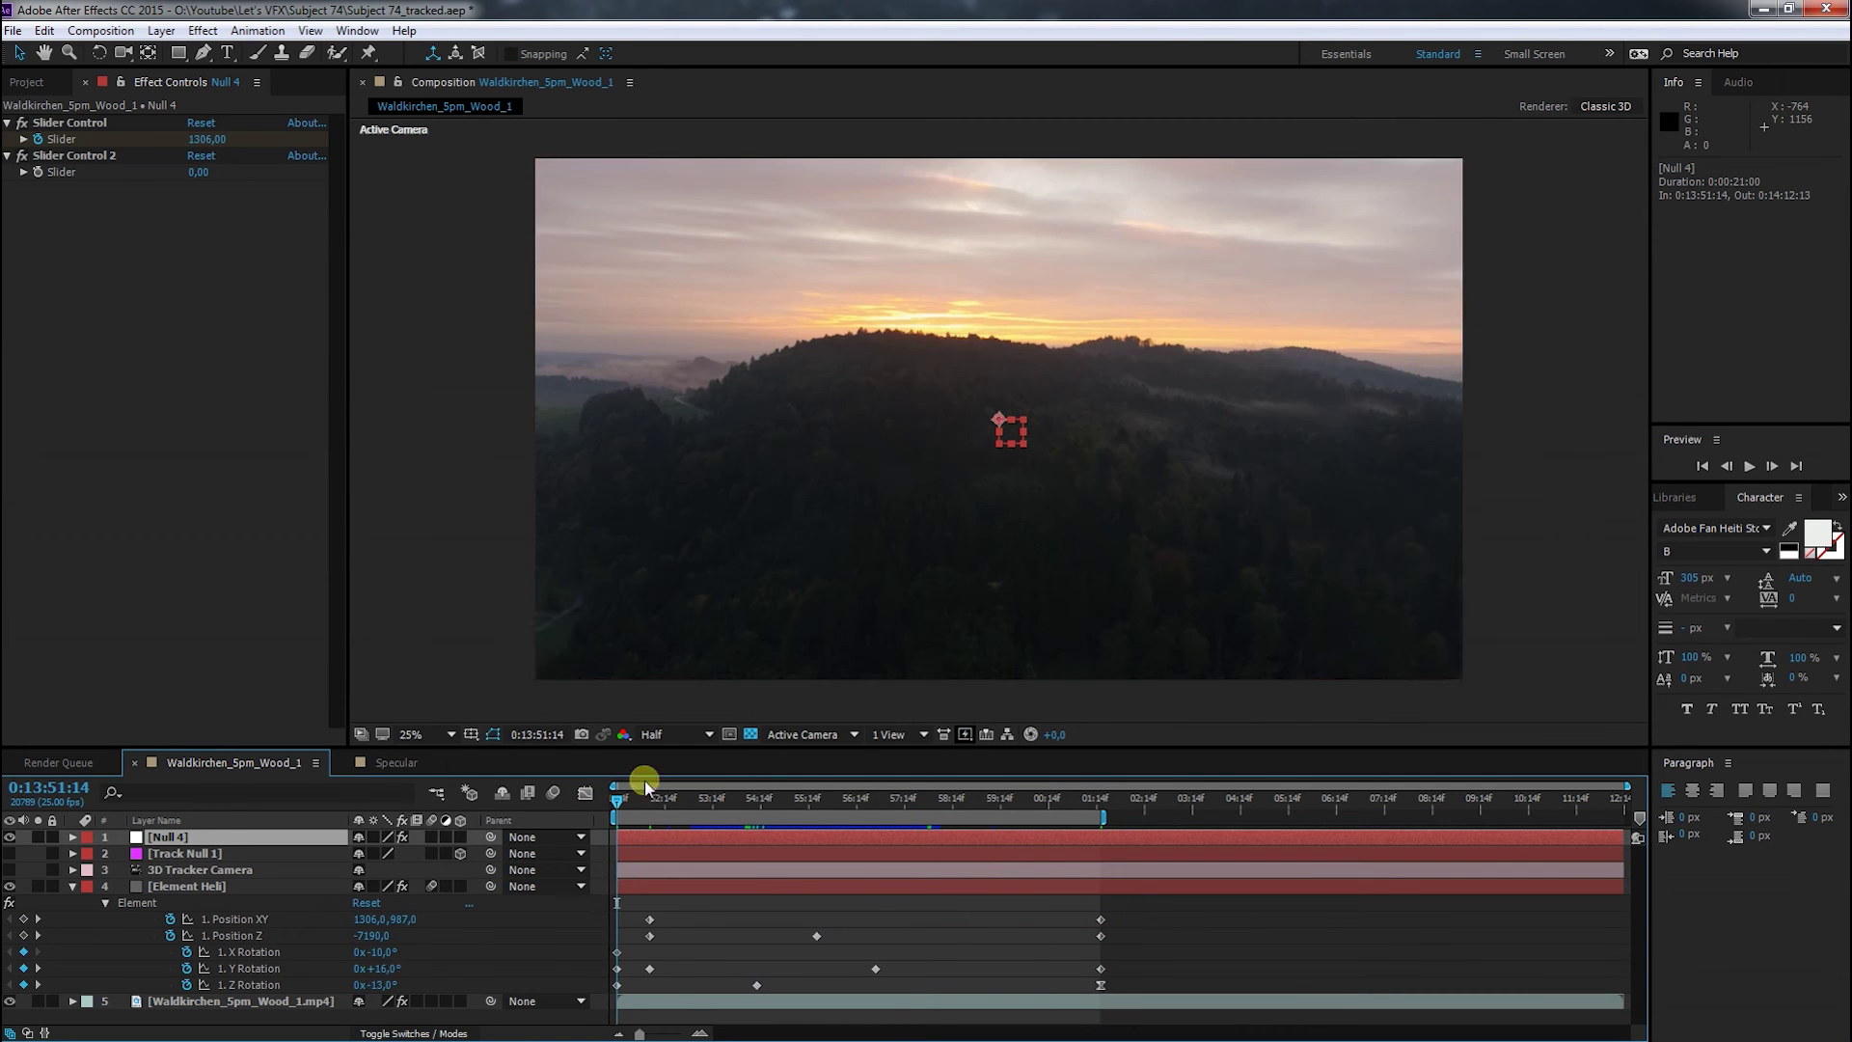
# Set Slider Control 2 to 987 at the first Position XY keyframe
pyautogui.click(38, 918)
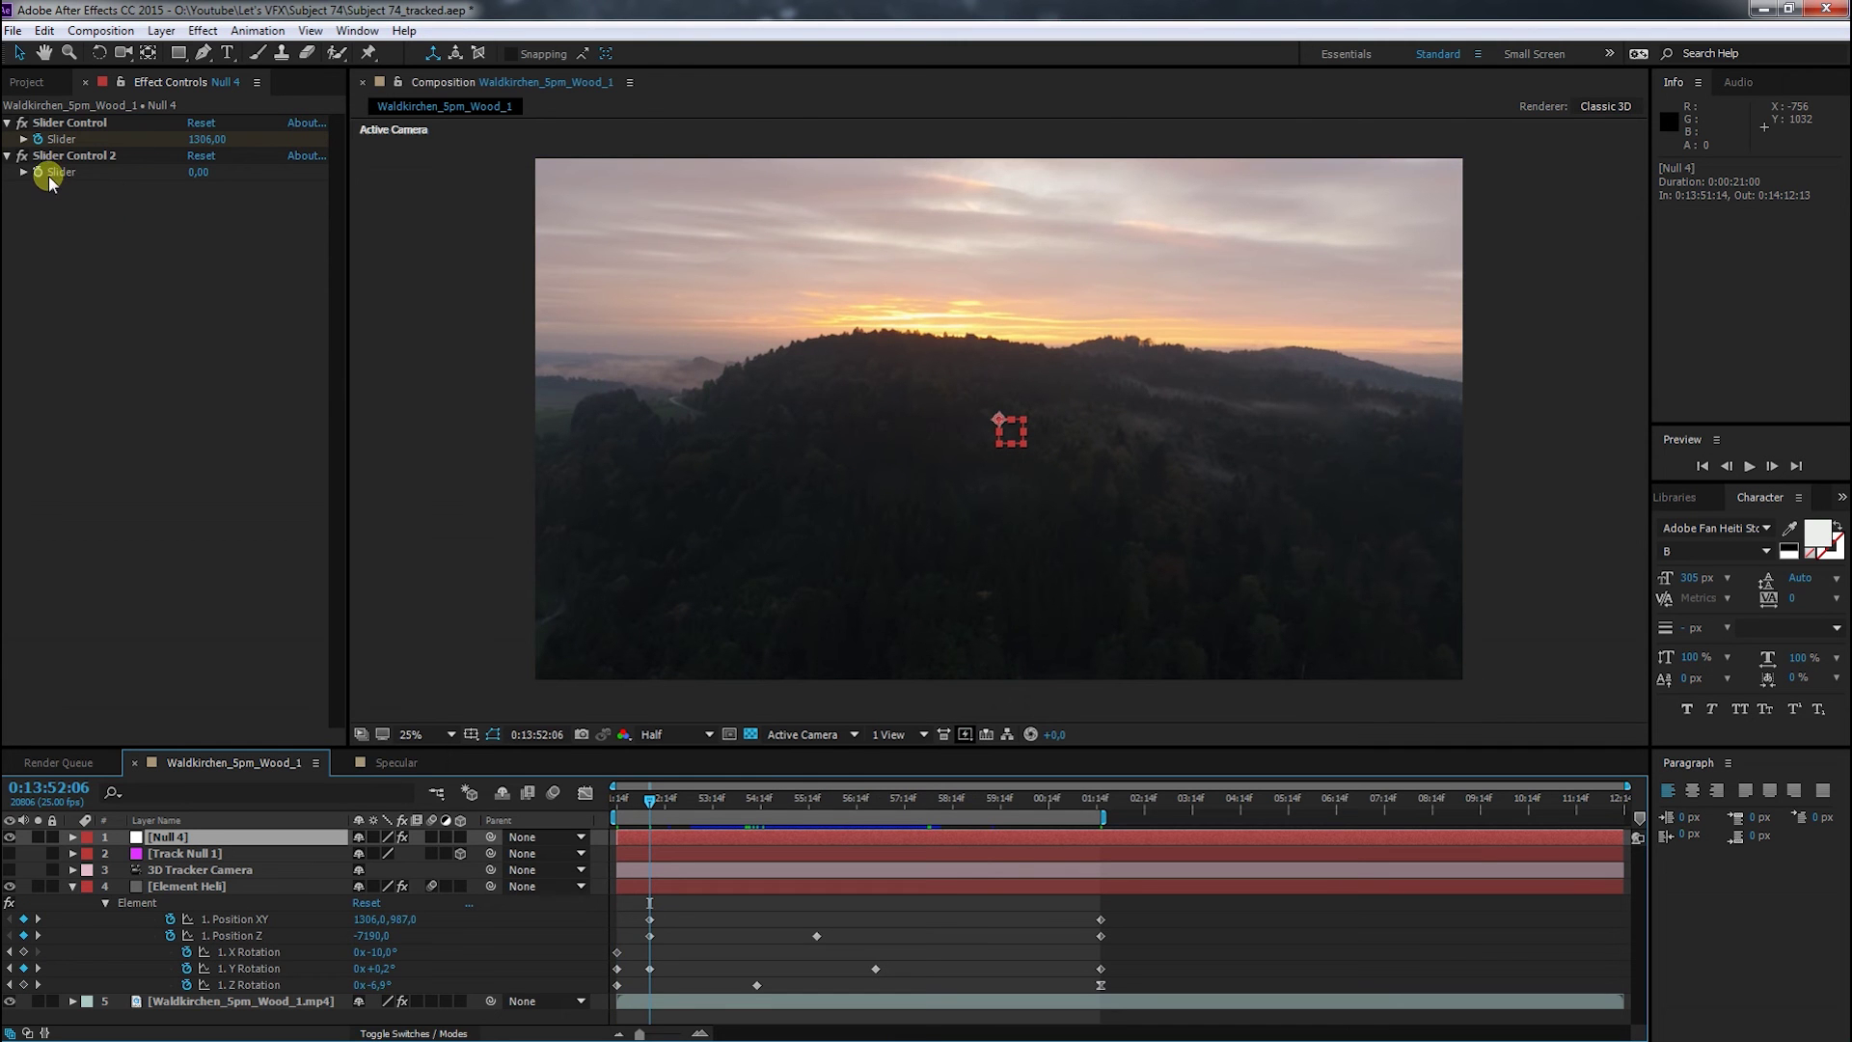
pyautogui.click(199, 172)
pyautogui.write('987')
pyautogui.click(59, 156)
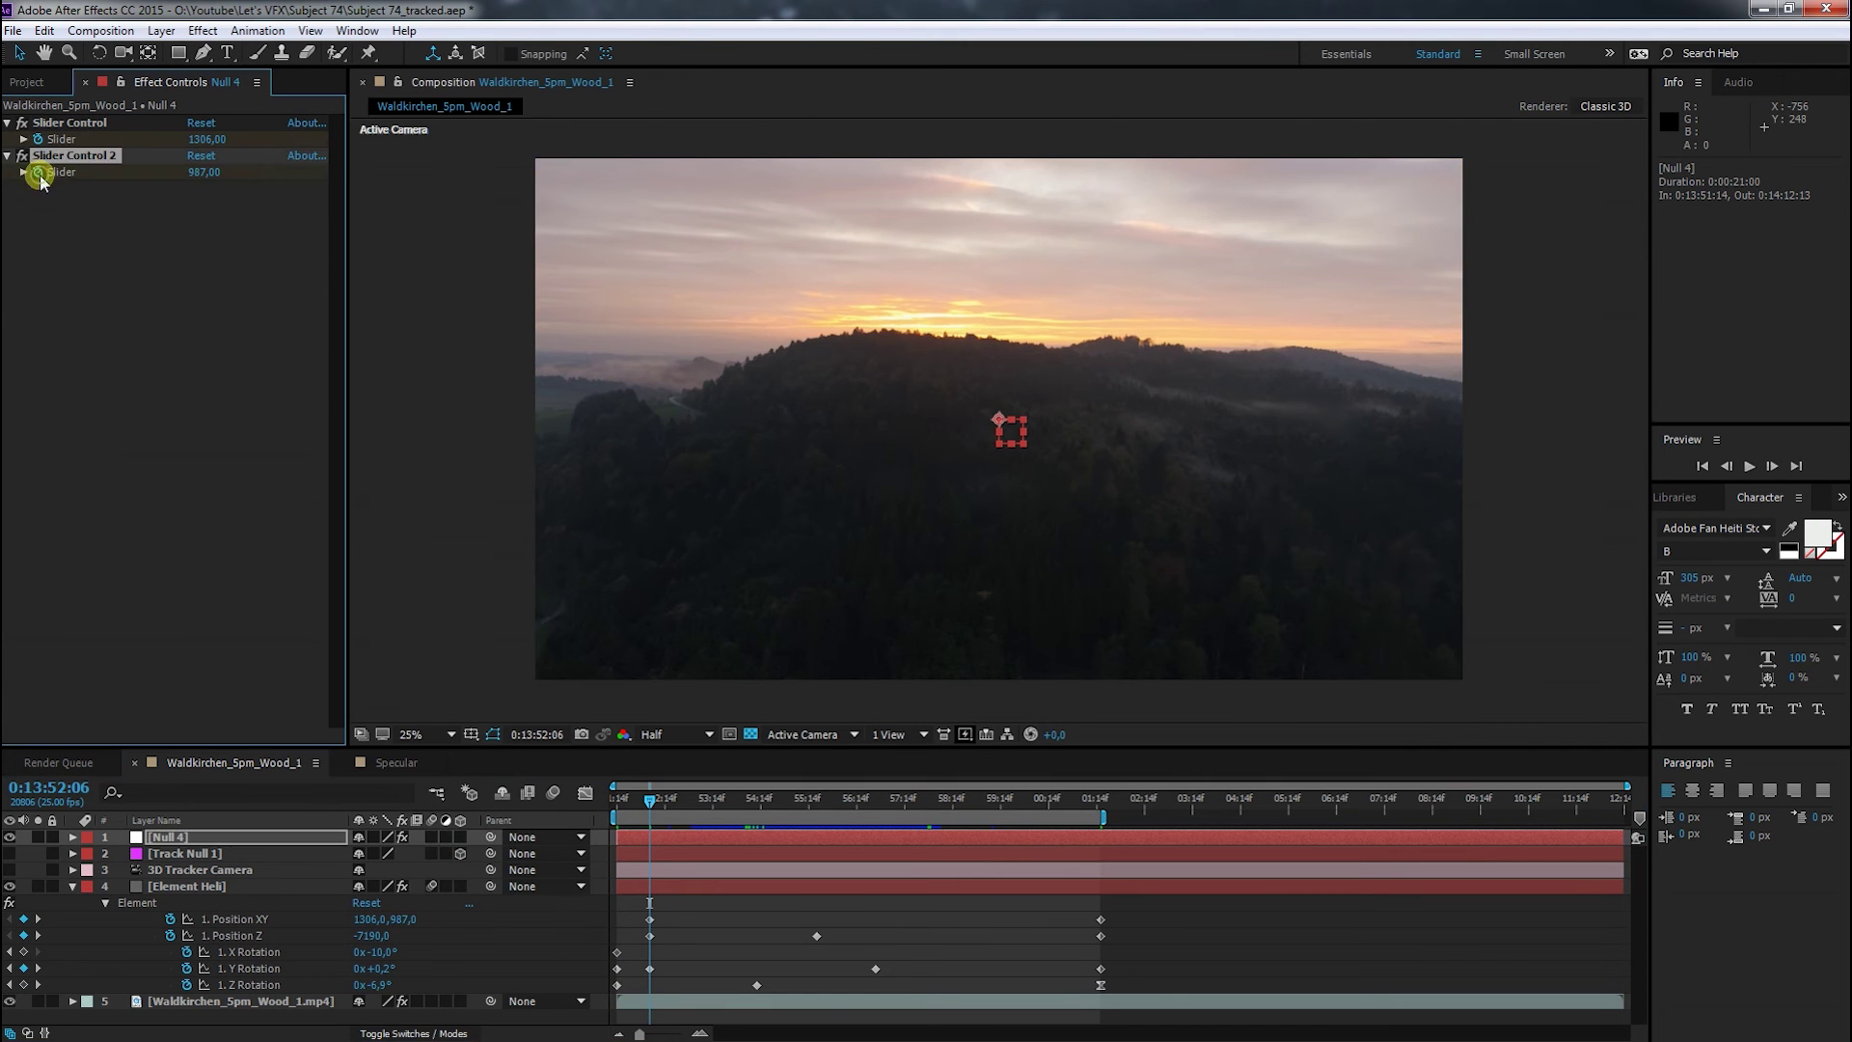
# Paste the Y value 1343 into Slider Control 2 at the last keyframe
pyautogui.click(38, 920)
pyautogui.click(407, 920)
pyautogui.hotkey('ctrl', 'c')
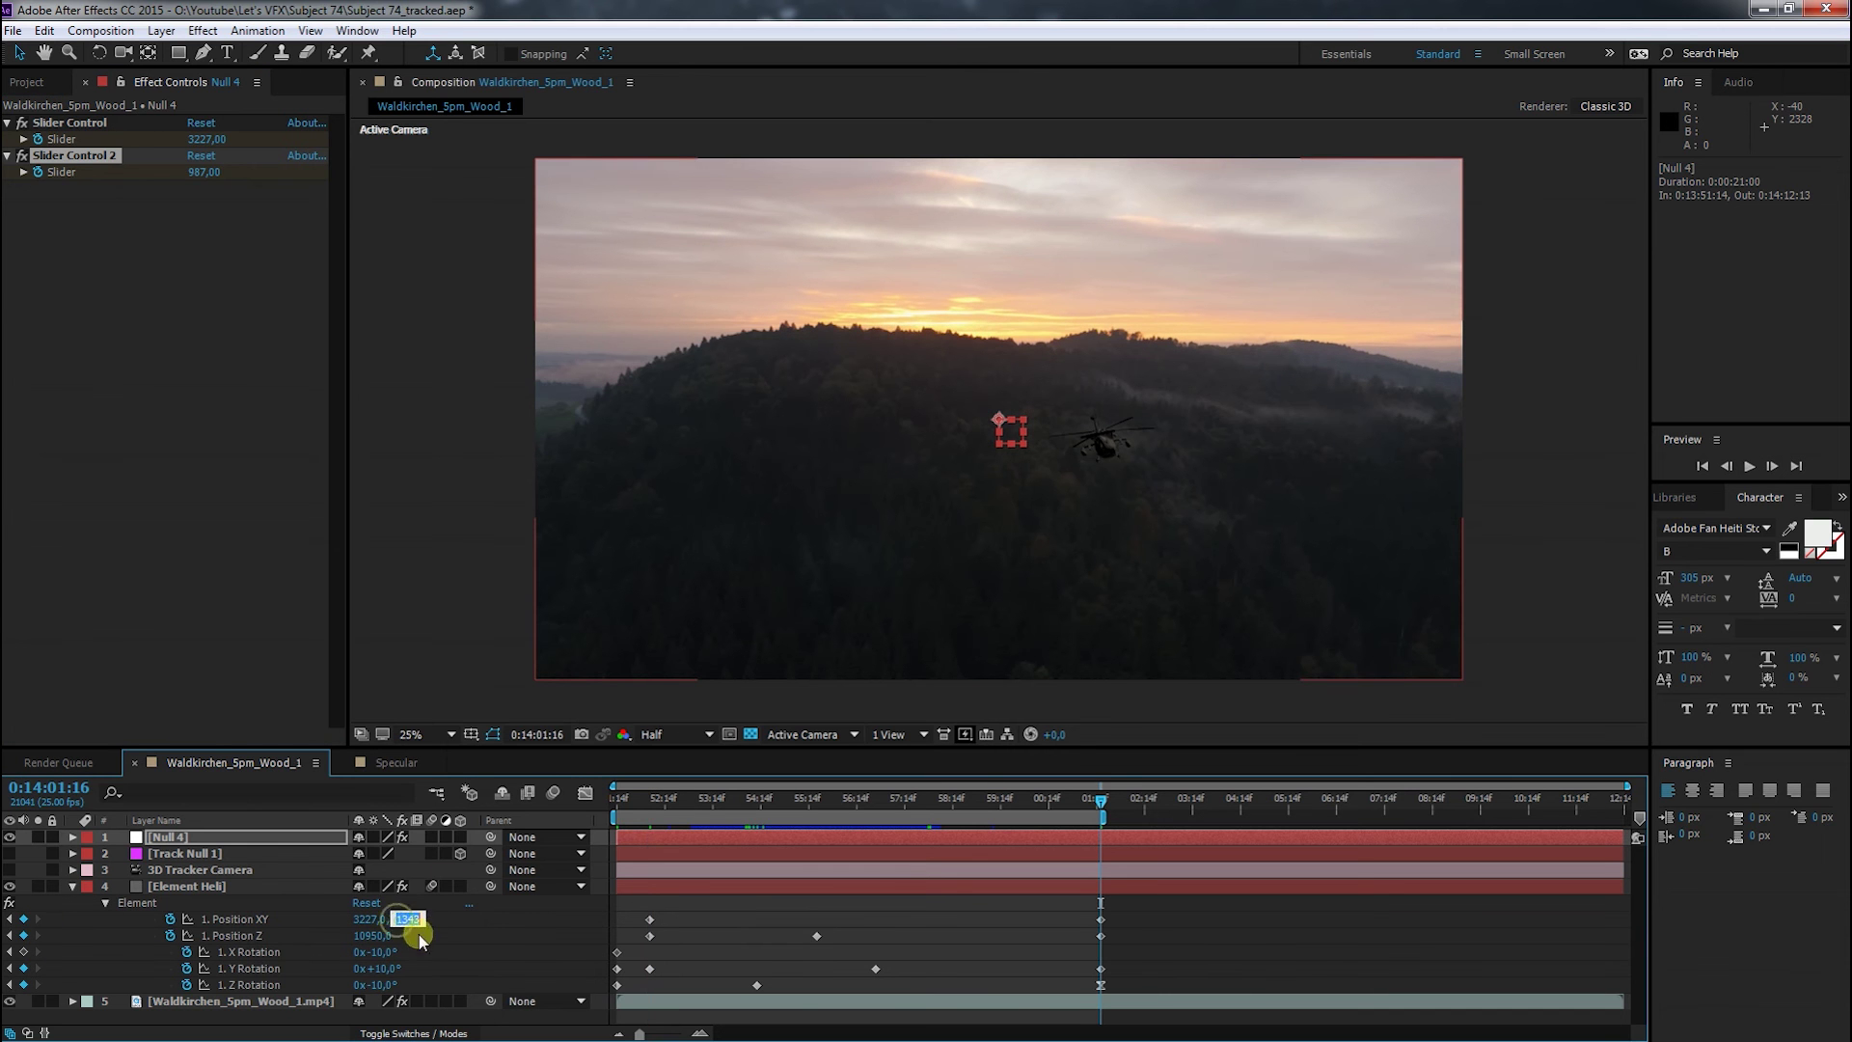
pyautogui.click(204, 173)
pyautogui.hotkey('ctrl', 'v')
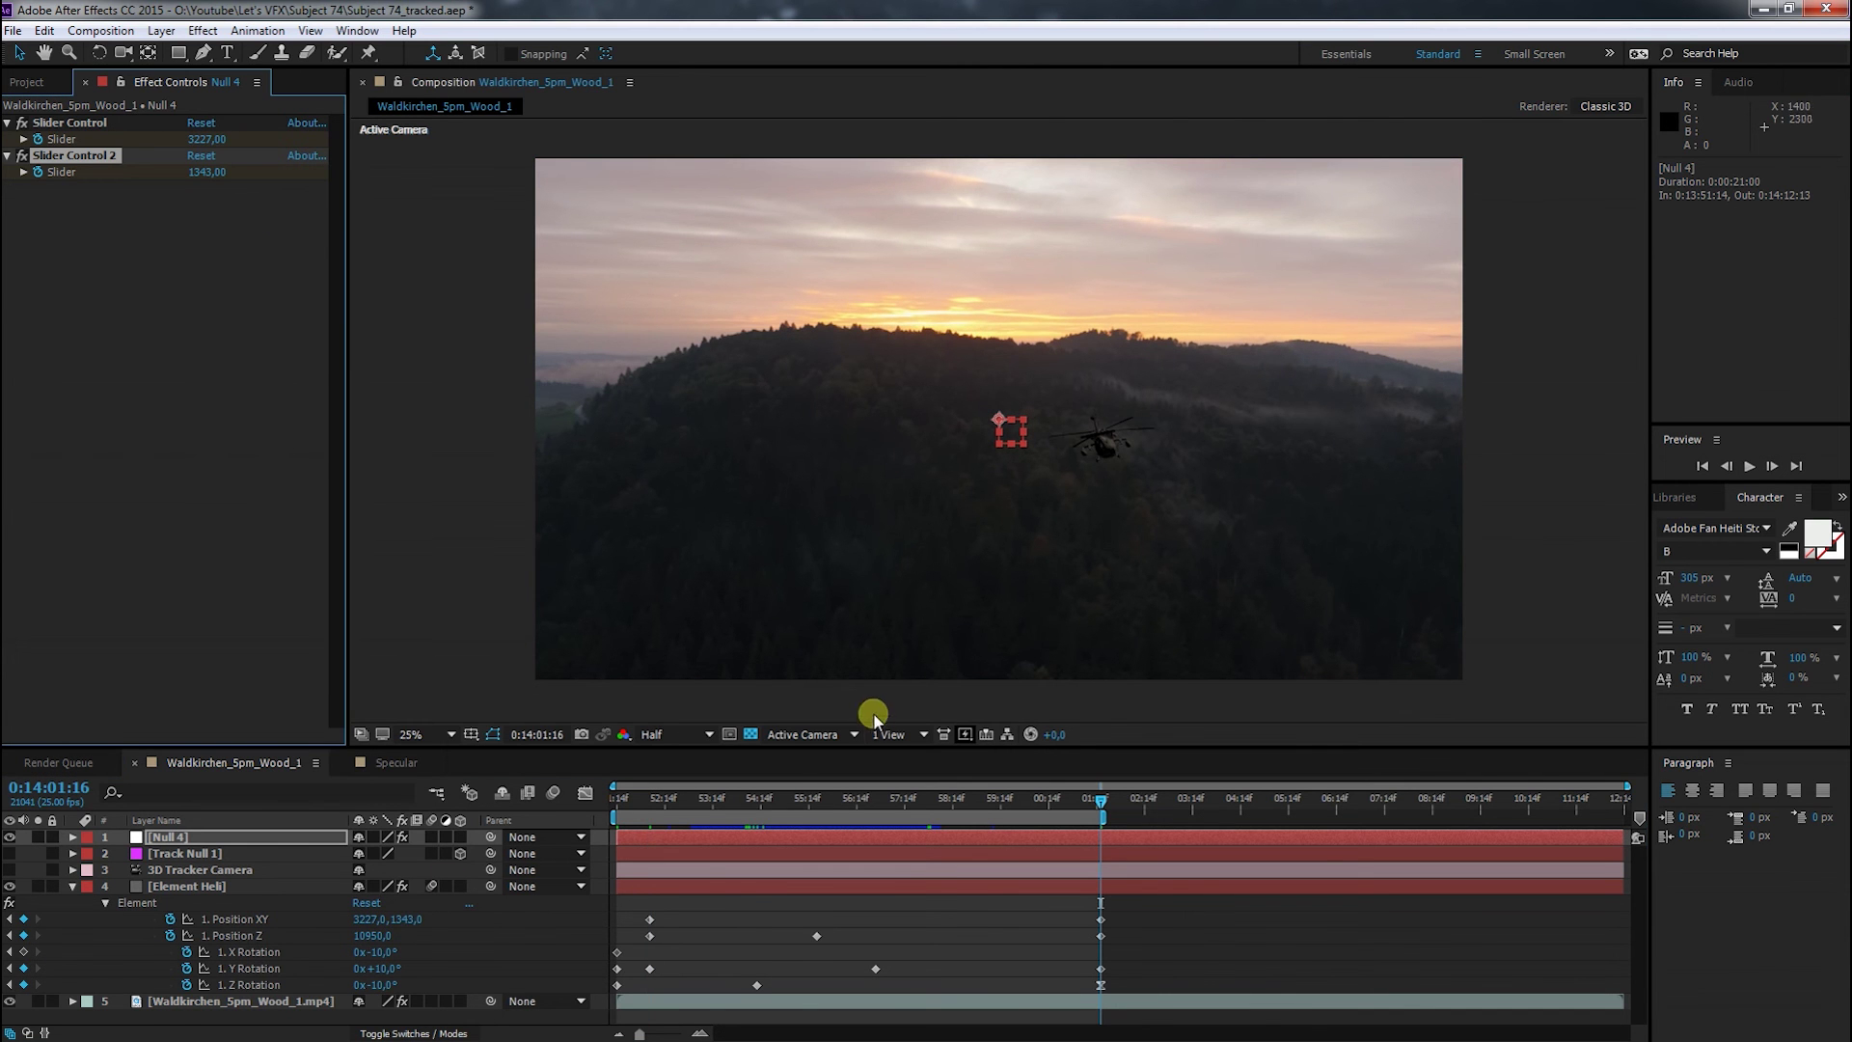
pyautogui.moveTo(1099, 801); pyautogui.dragTo(991, 801)
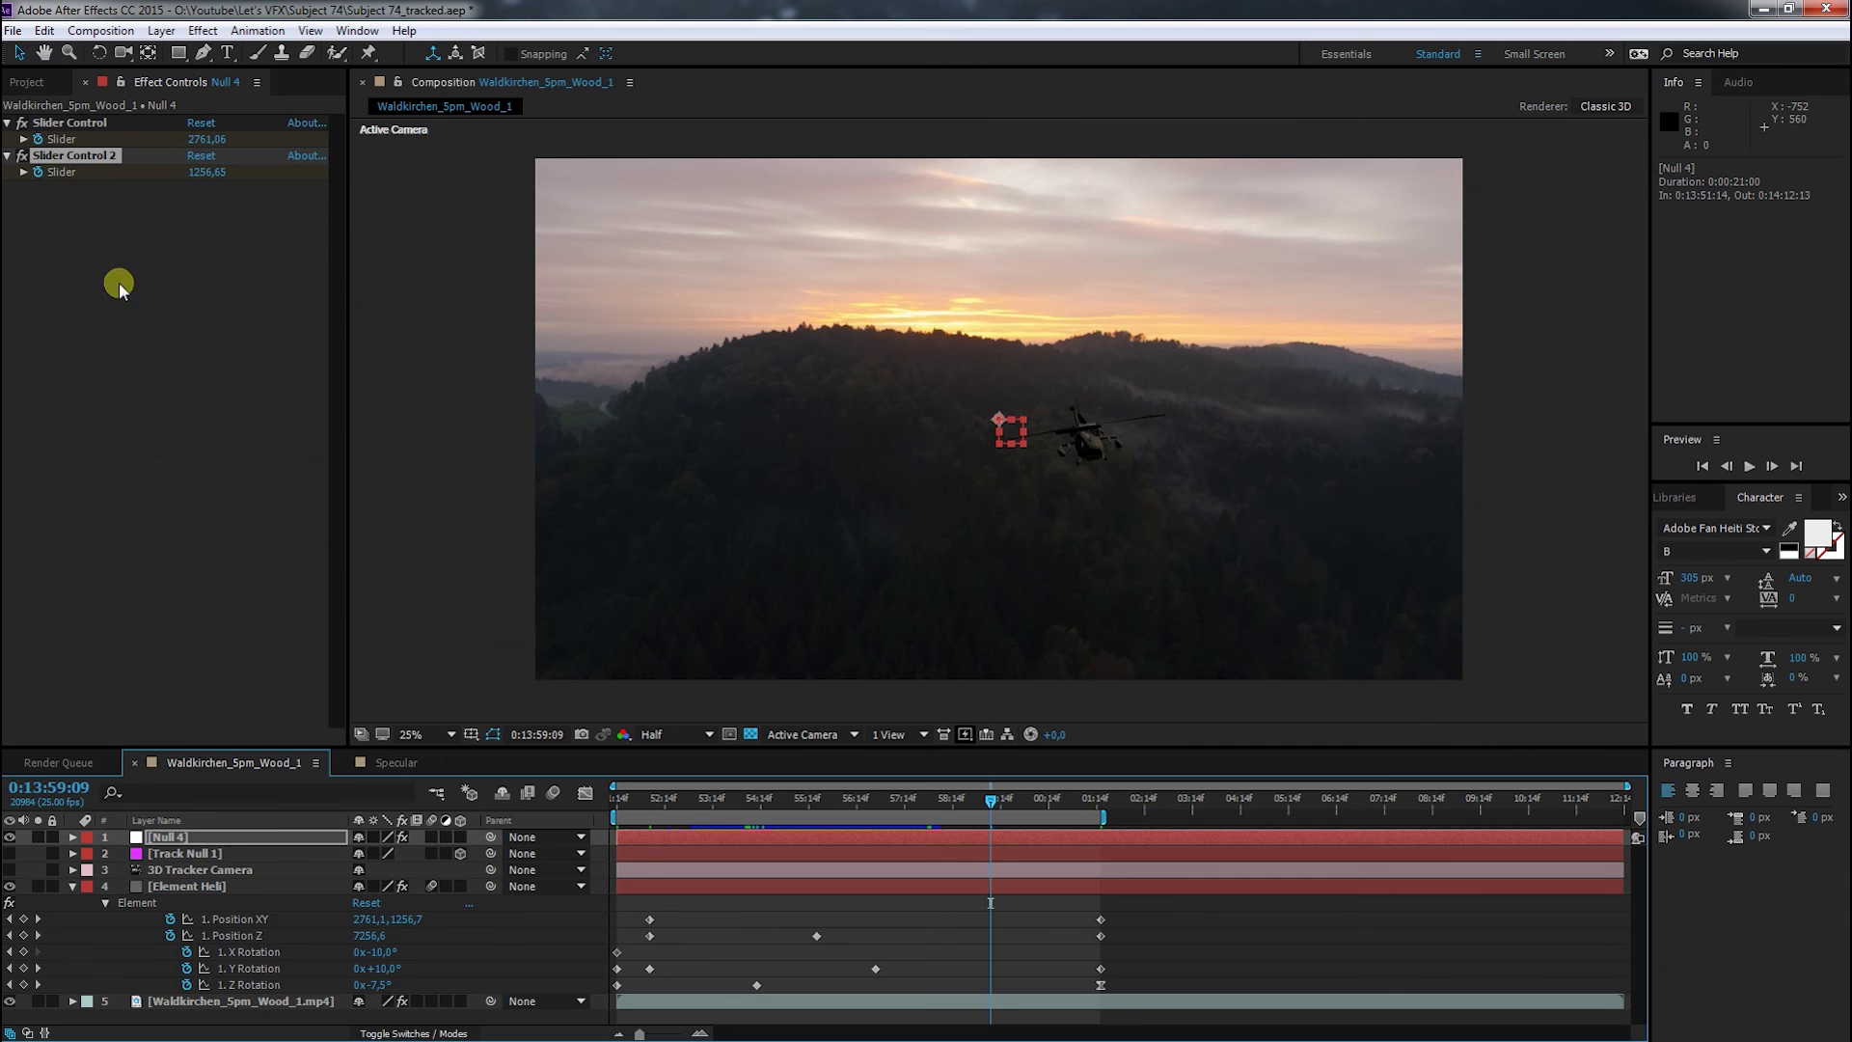
pyautogui.rightClick(129, 291)
# Add Slider Control 3 to Null 4 and give it a wiggle(2,100) expression
pyautogui.moveTo(248, 476)
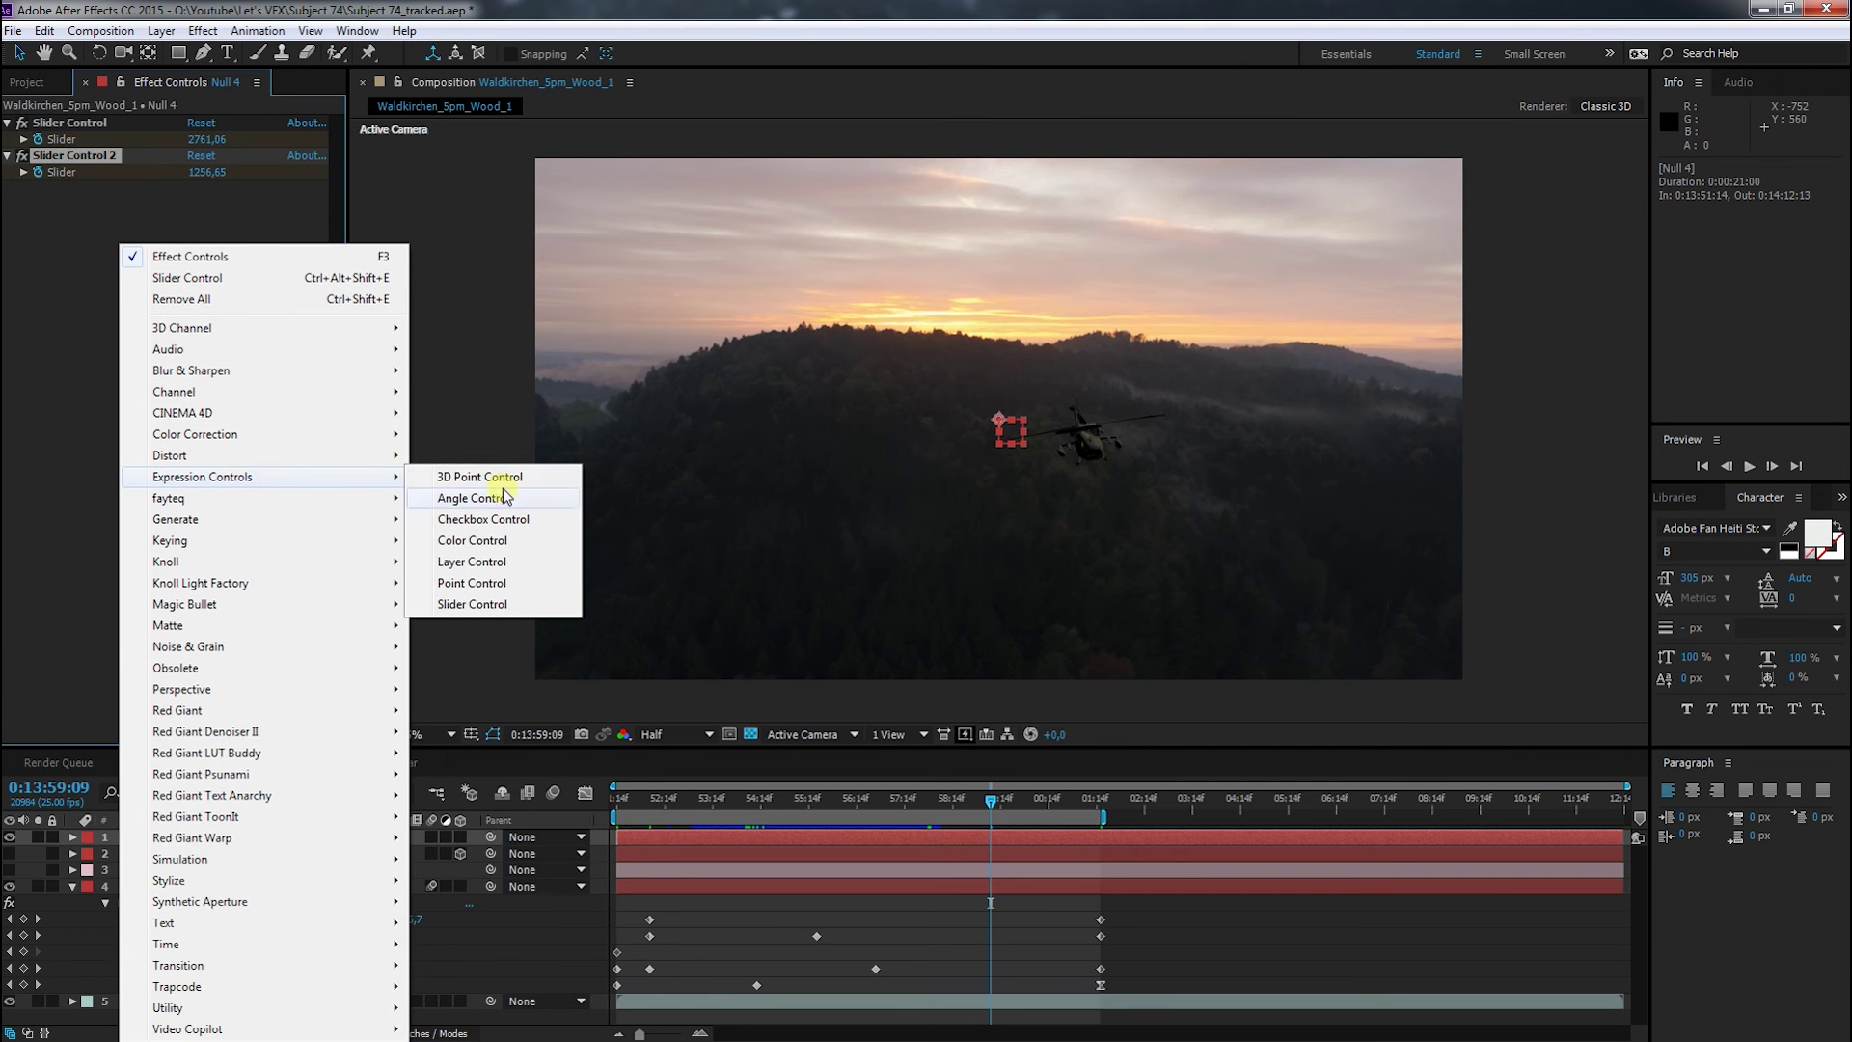
pyautogui.click(475, 603)
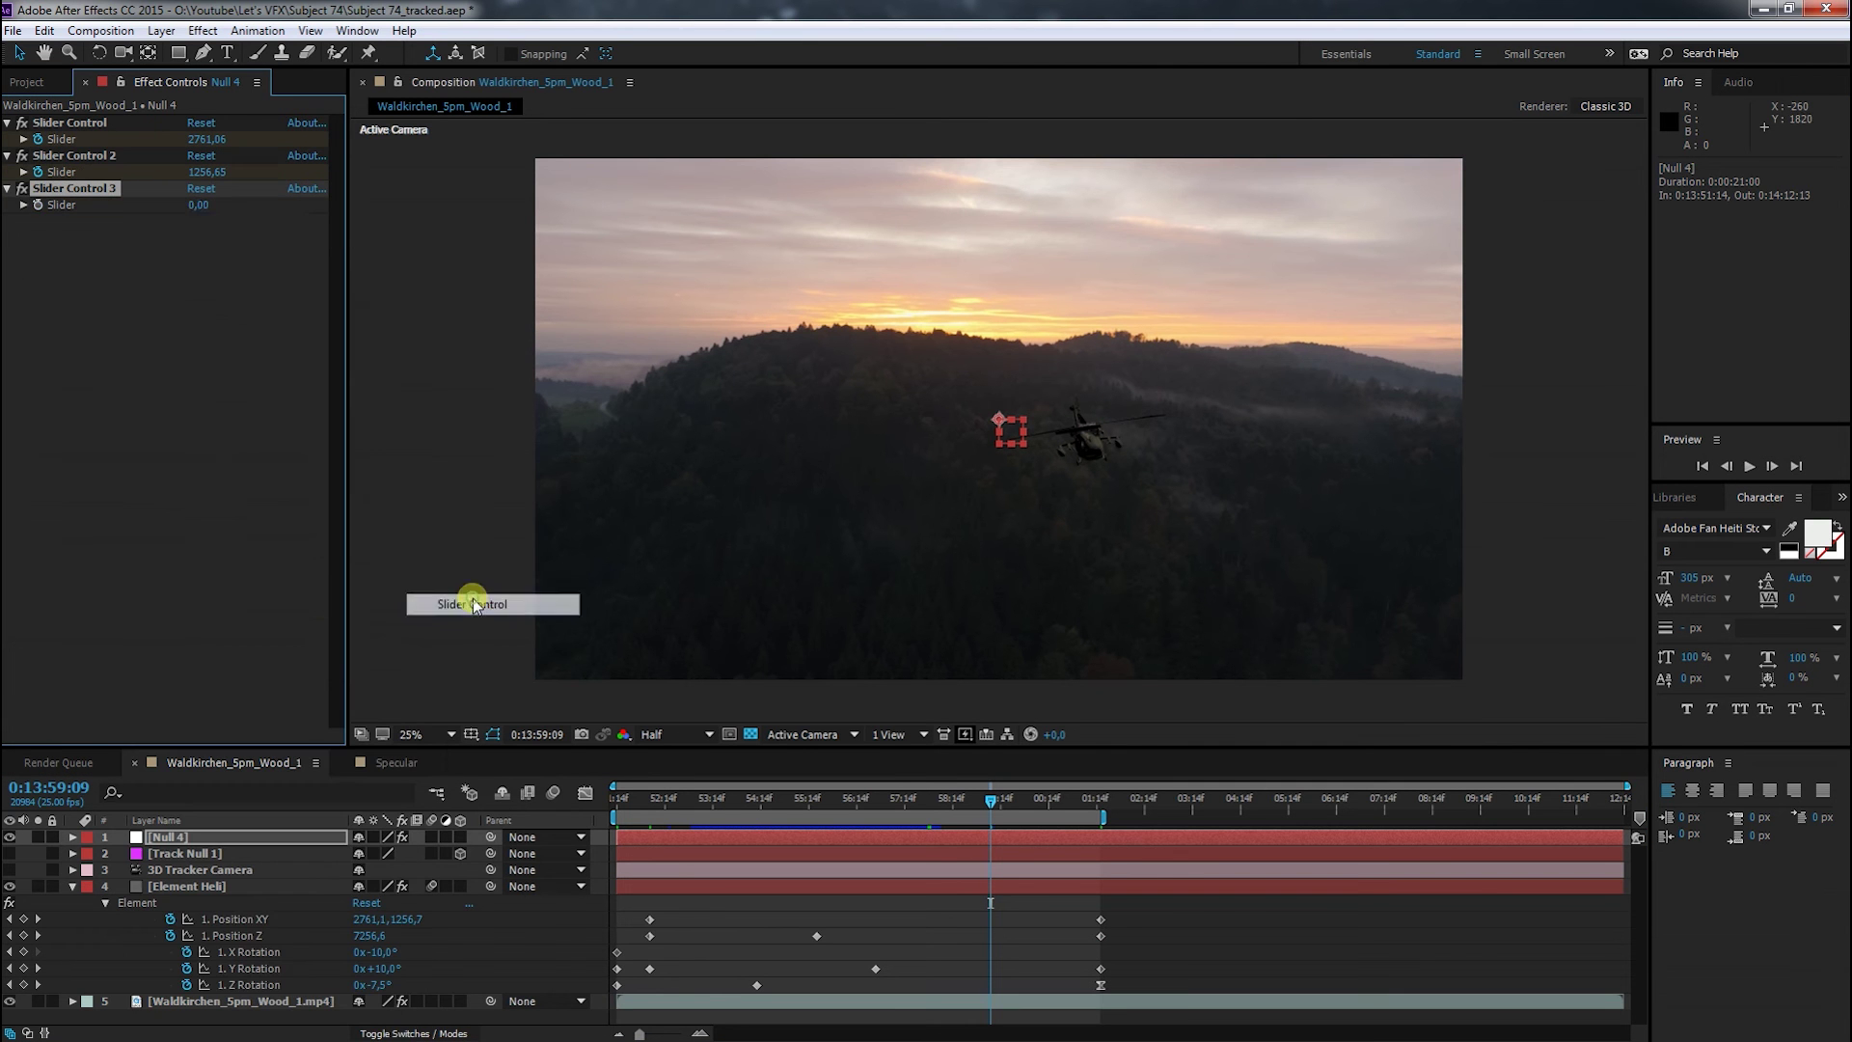
pyautogui.keyDown('alt'); pyautogui.click(37, 205); pyautogui.keyUp('alt')
pyautogui.write('wiggle(2,100')
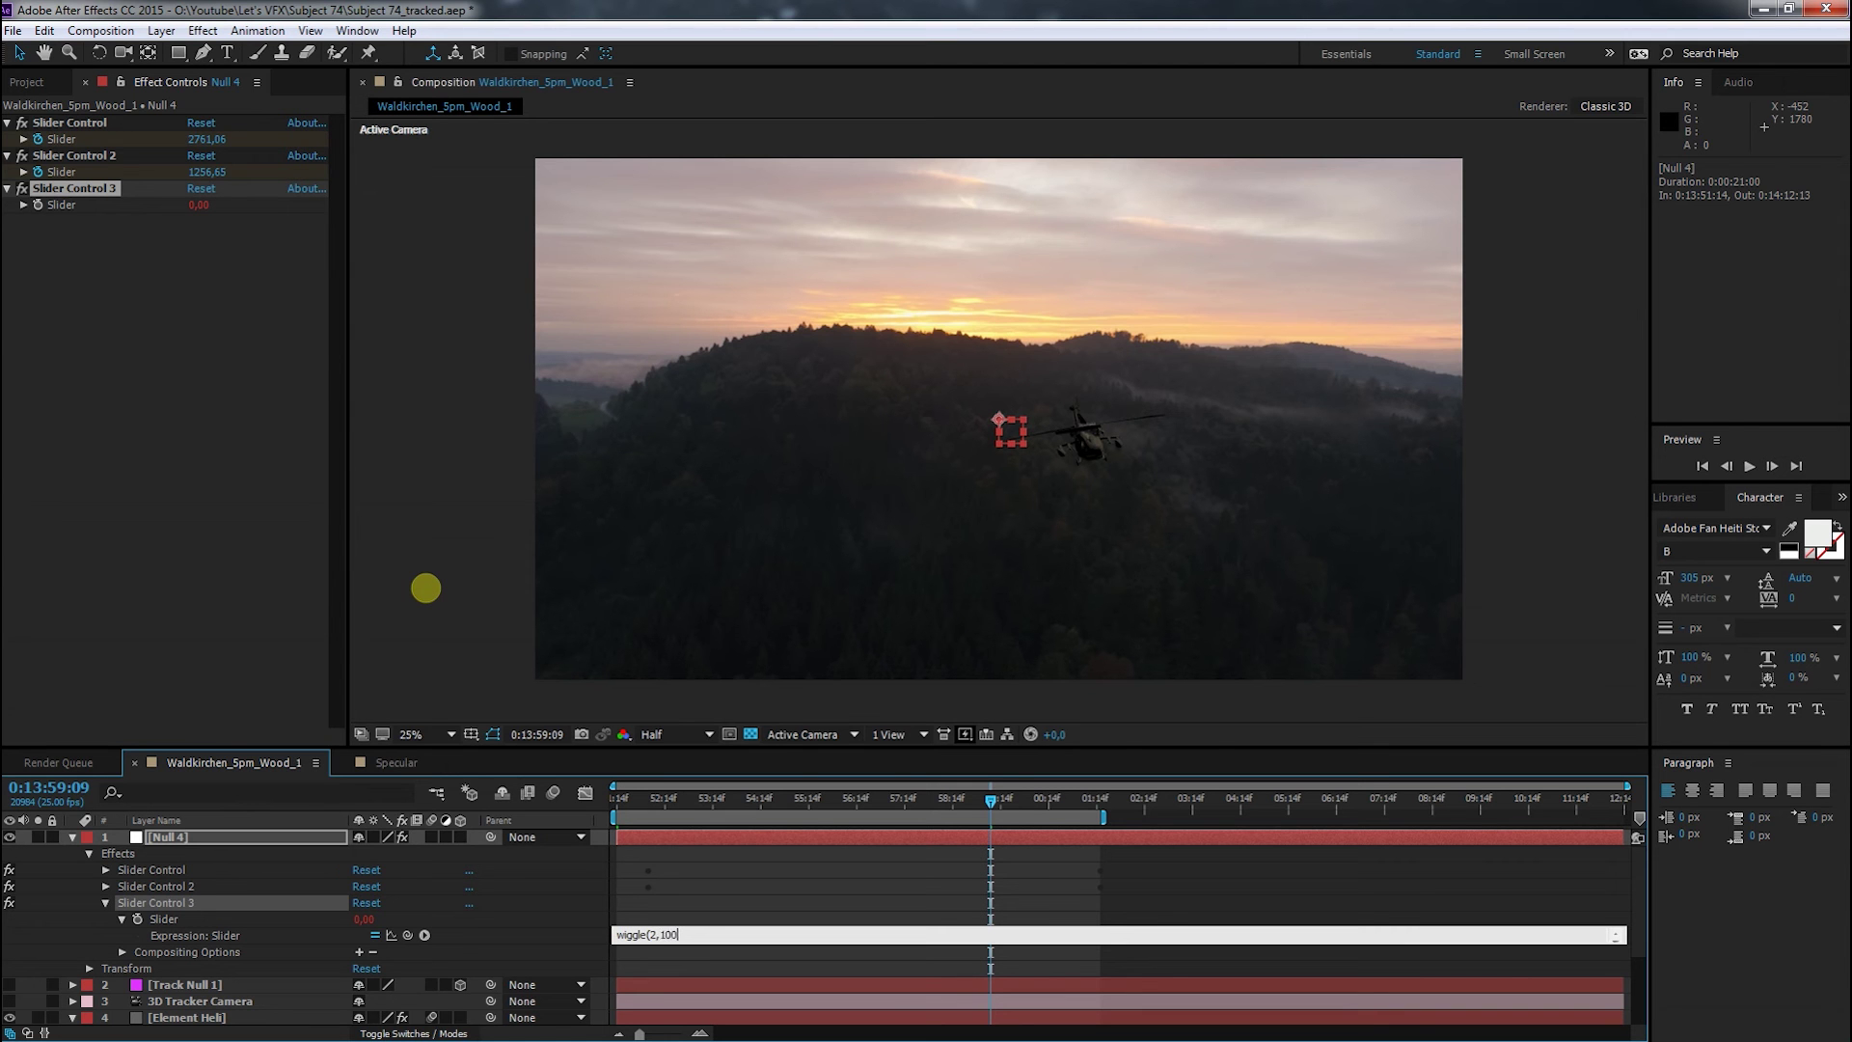
pyautogui.click(75, 502)
# Scrub from 0:13:54:15 to preview the wiggling slider value
pyautogui.click(762, 801)
pyautogui.moveTo(762, 809)
pyautogui.mouseDown()
pyautogui.moveTo(854, 813)
pyautogui.moveTo(767, 811)
pyautogui.moveTo(793, 809)
pyautogui.mouseUp()
pyautogui.click(384, 918)
# Link Element Heli's Position XY expression to Null 4's Slider Control 2
pyautogui.click(27, 910)
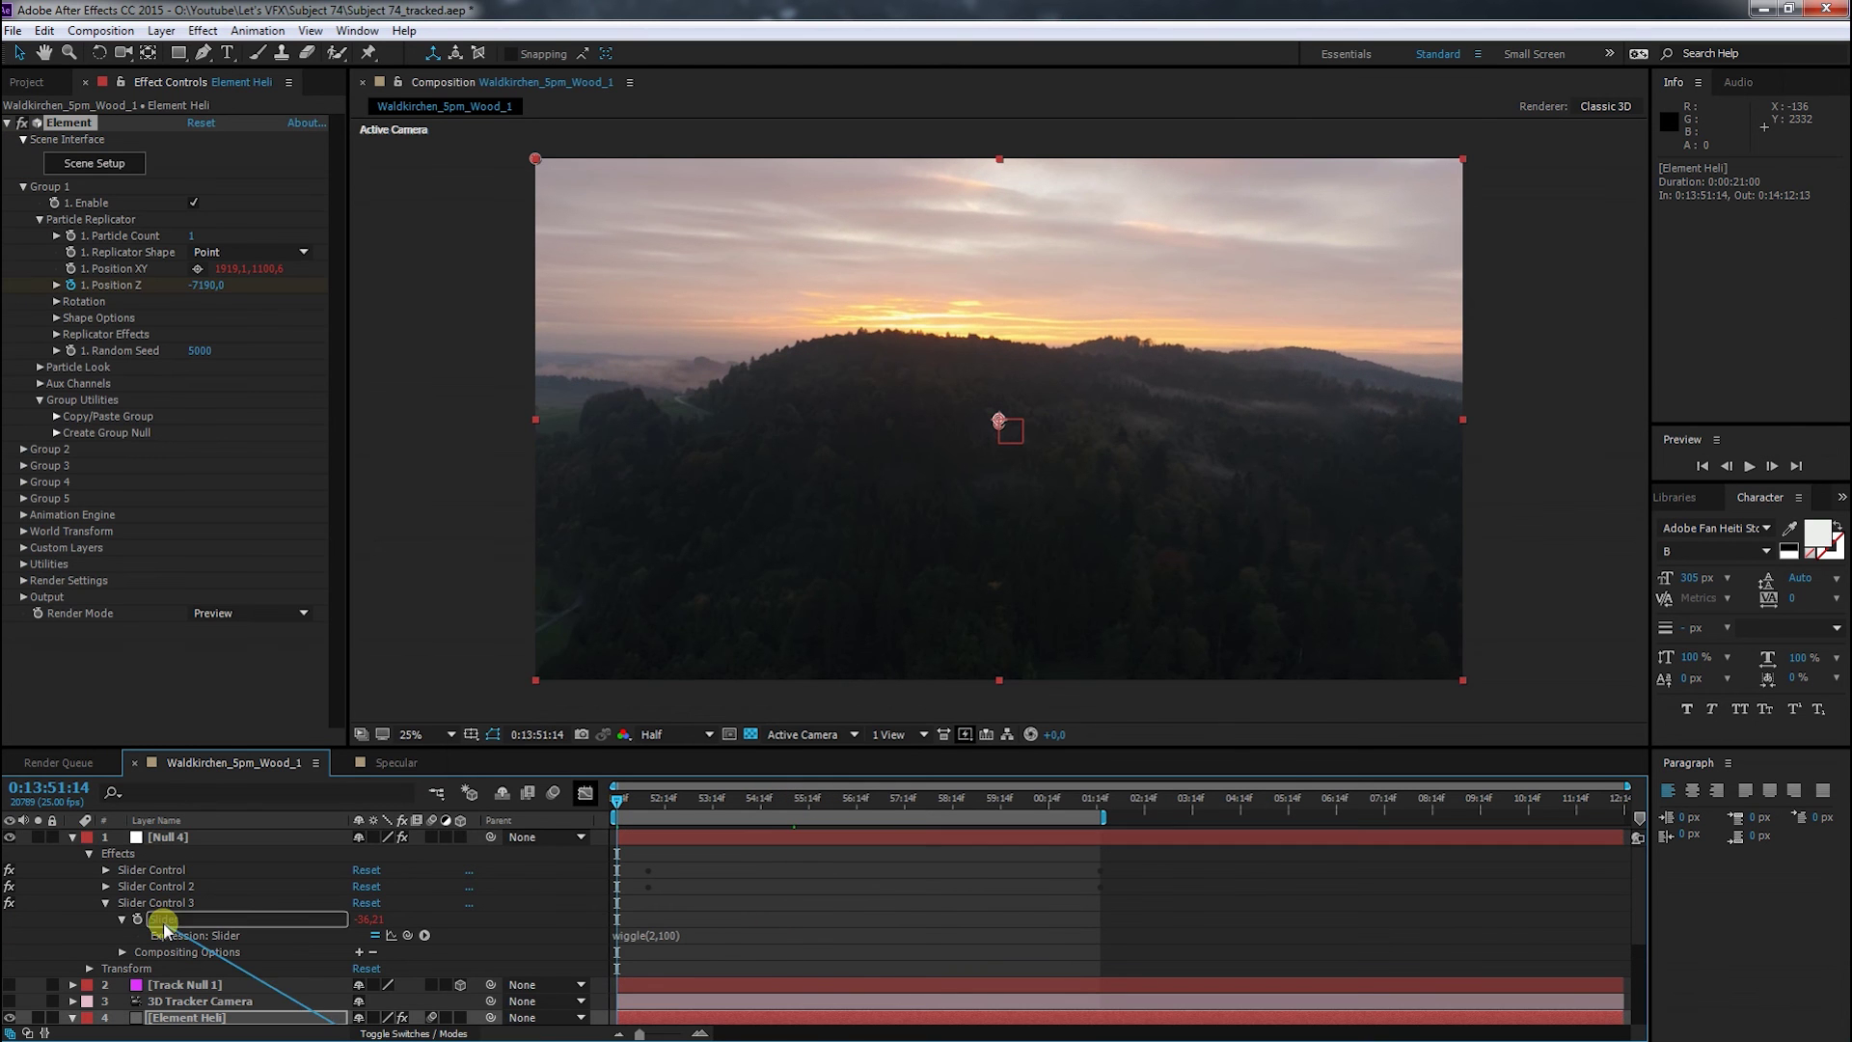
pyautogui.scroll(-2, 113, 873)
pyautogui.scroll(2, 113, 873)
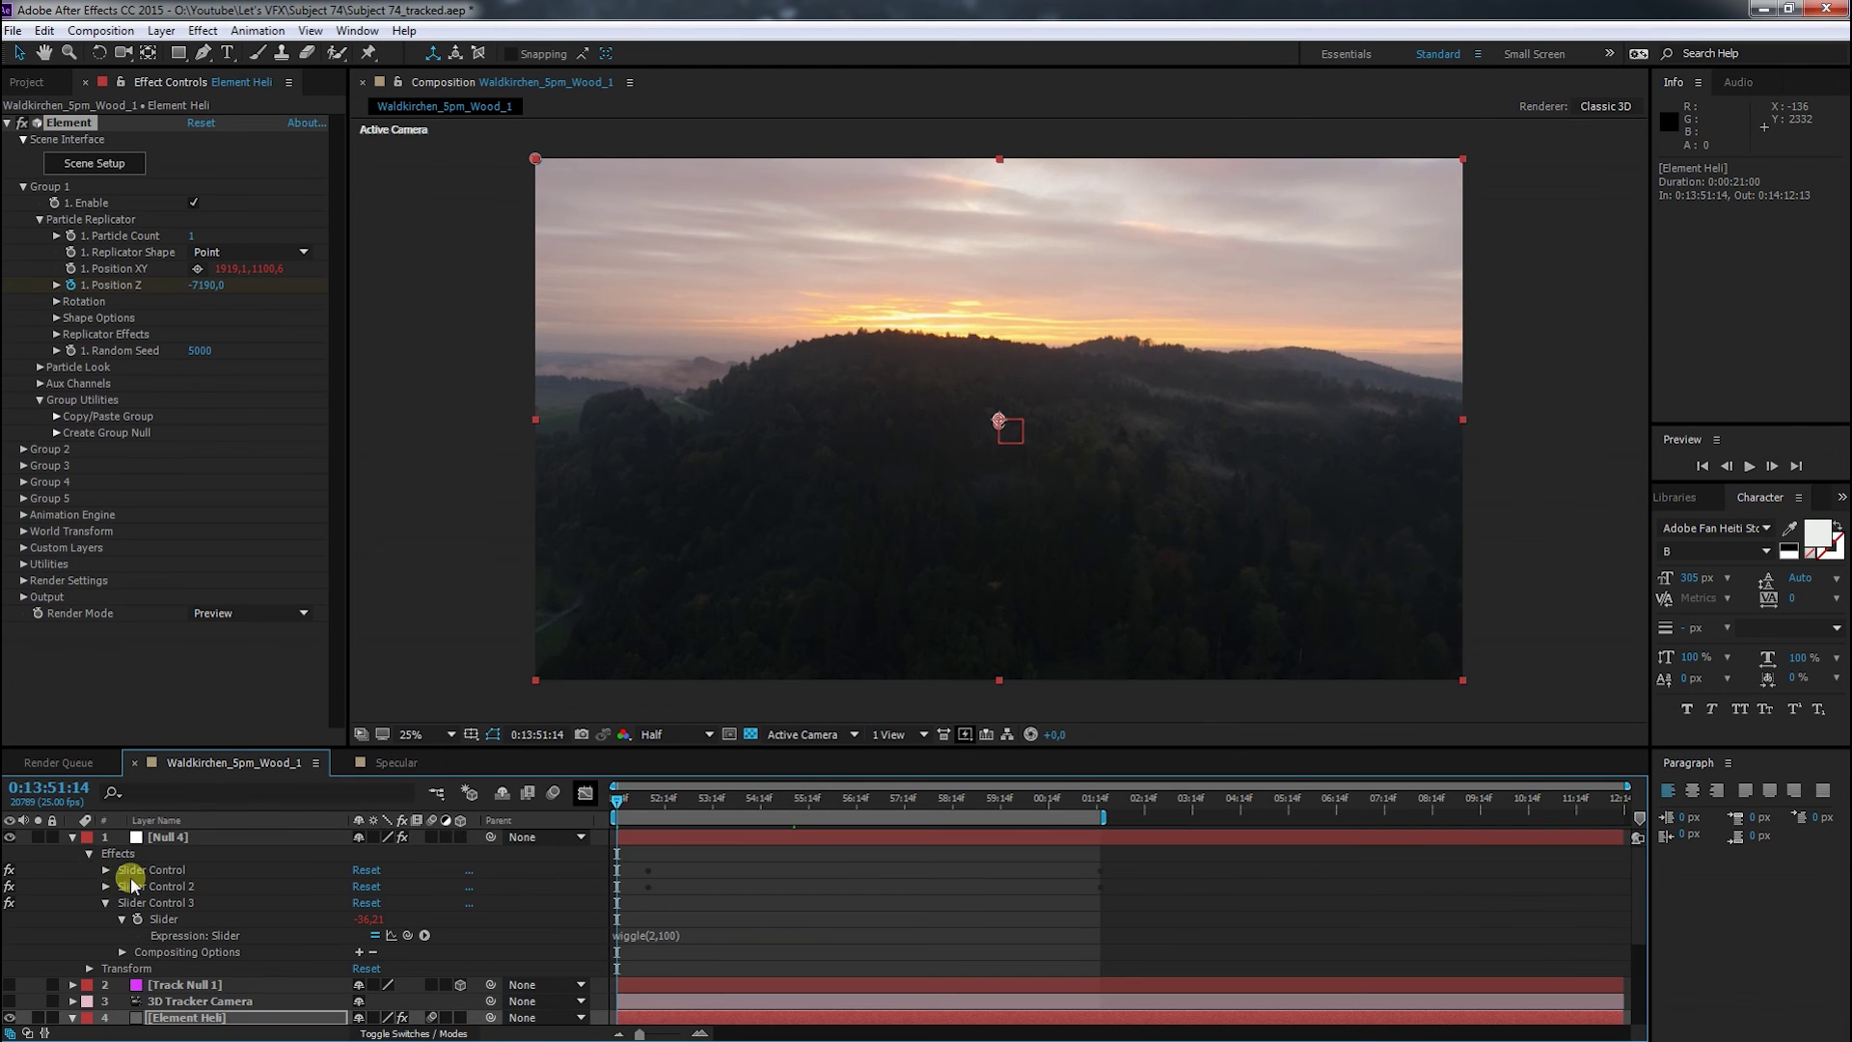
pyautogui.press('u')
pyautogui.scroll(-3, 173, 907)
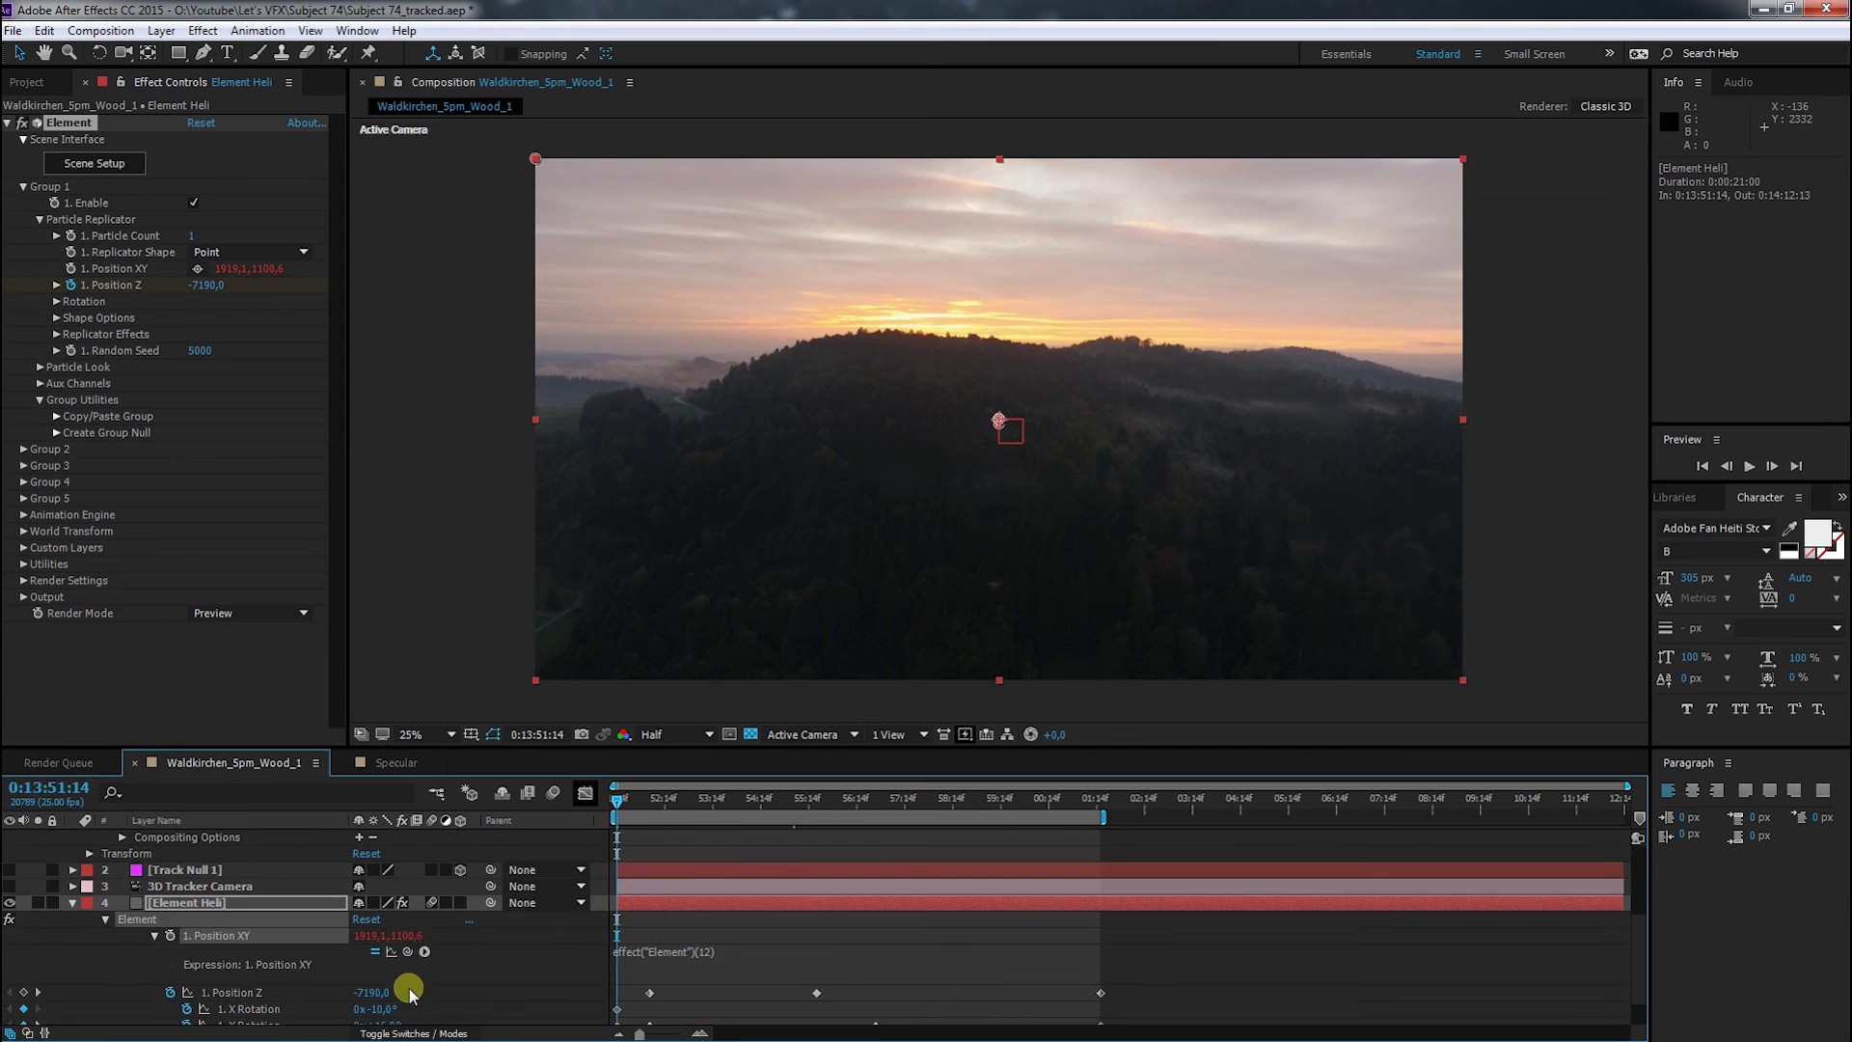
pyautogui.moveTo(407, 953); pyautogui.dragTo(174, 919)
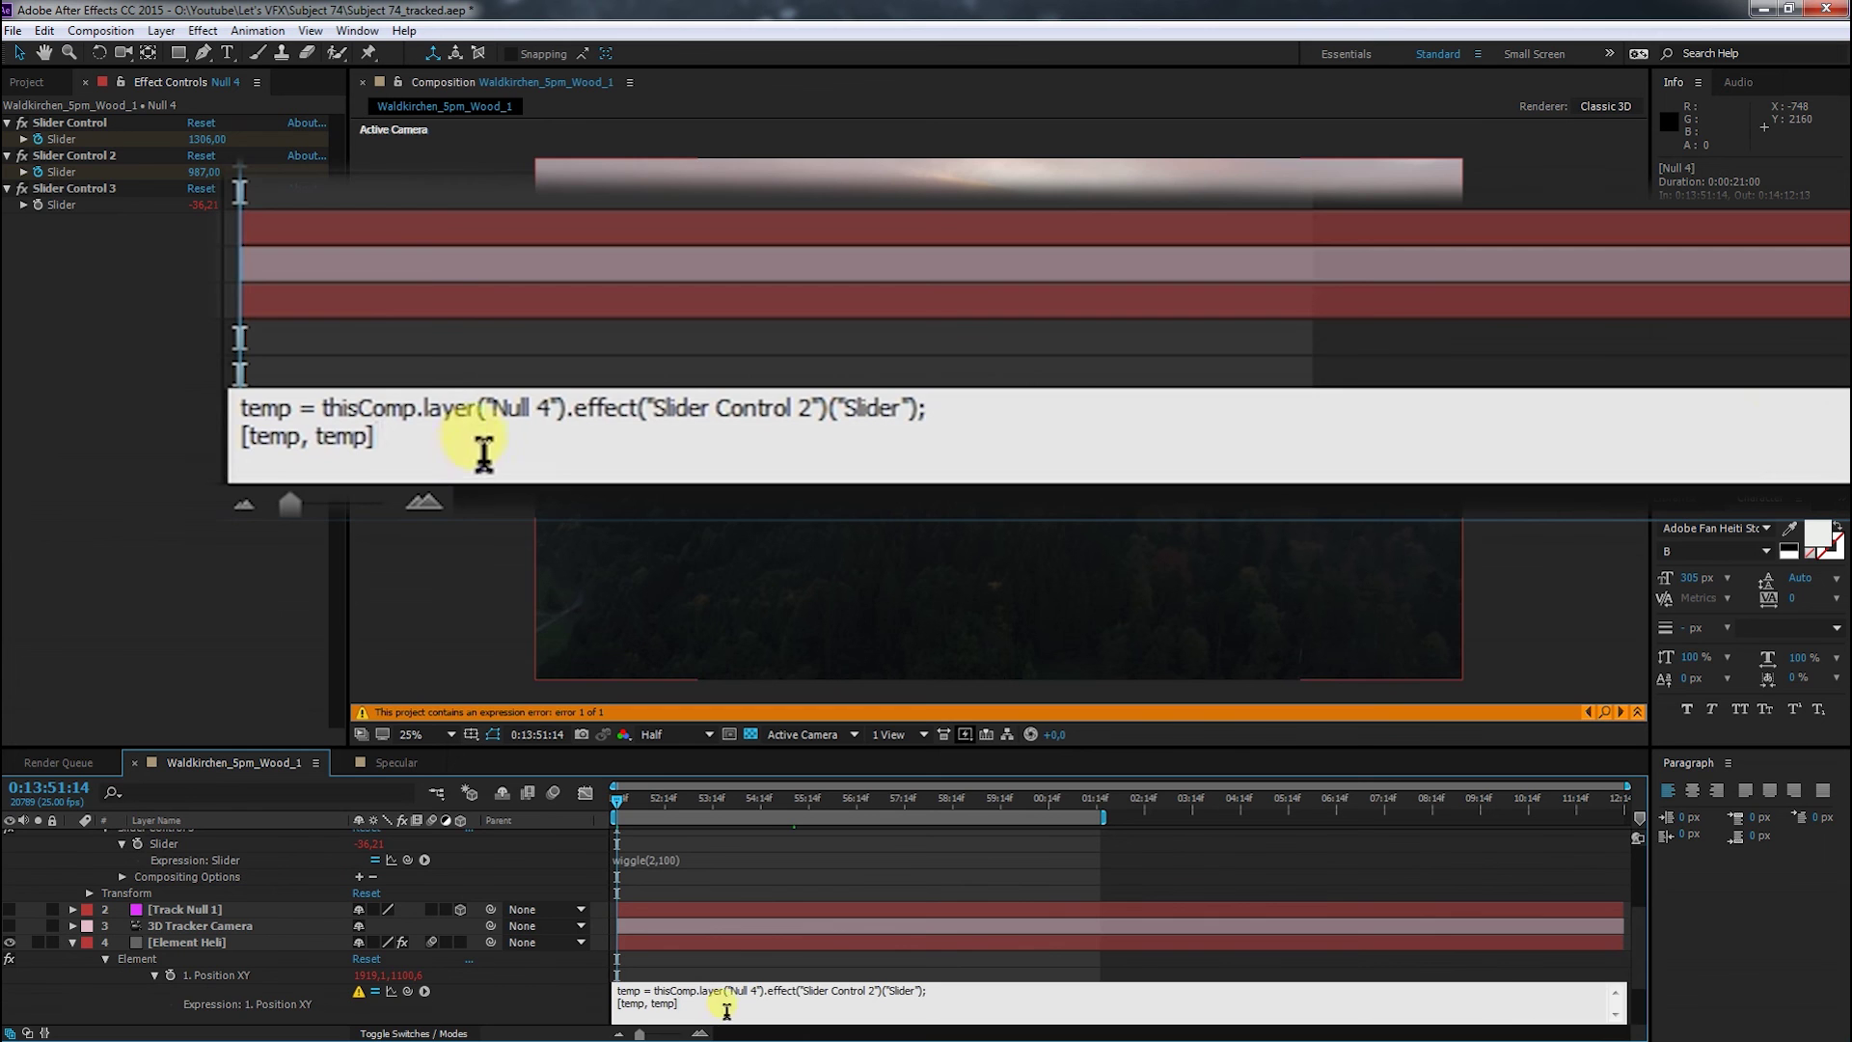
pyautogui.click(1576, 972)
pyautogui.scroll(-2, 1641, 957)
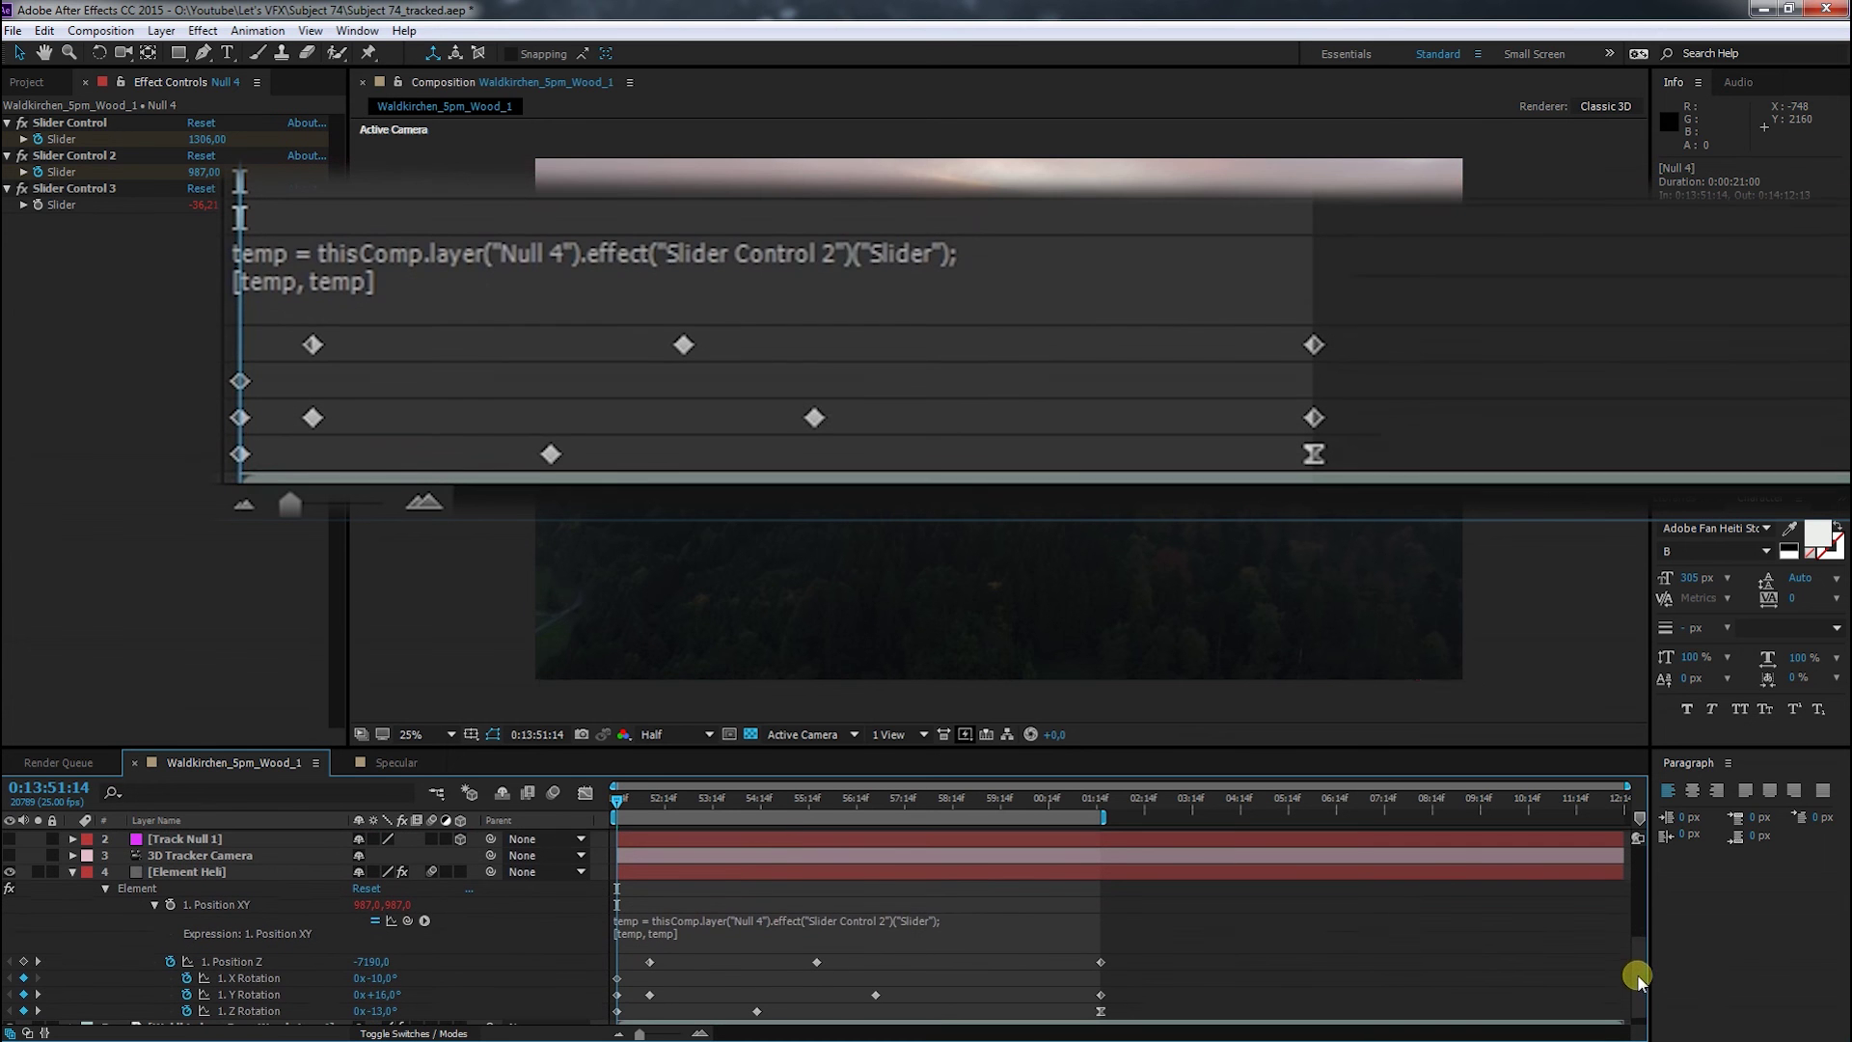
# Name the first expression variable temp_y and duplicate that line twice below it
pyautogui.click(905, 938)
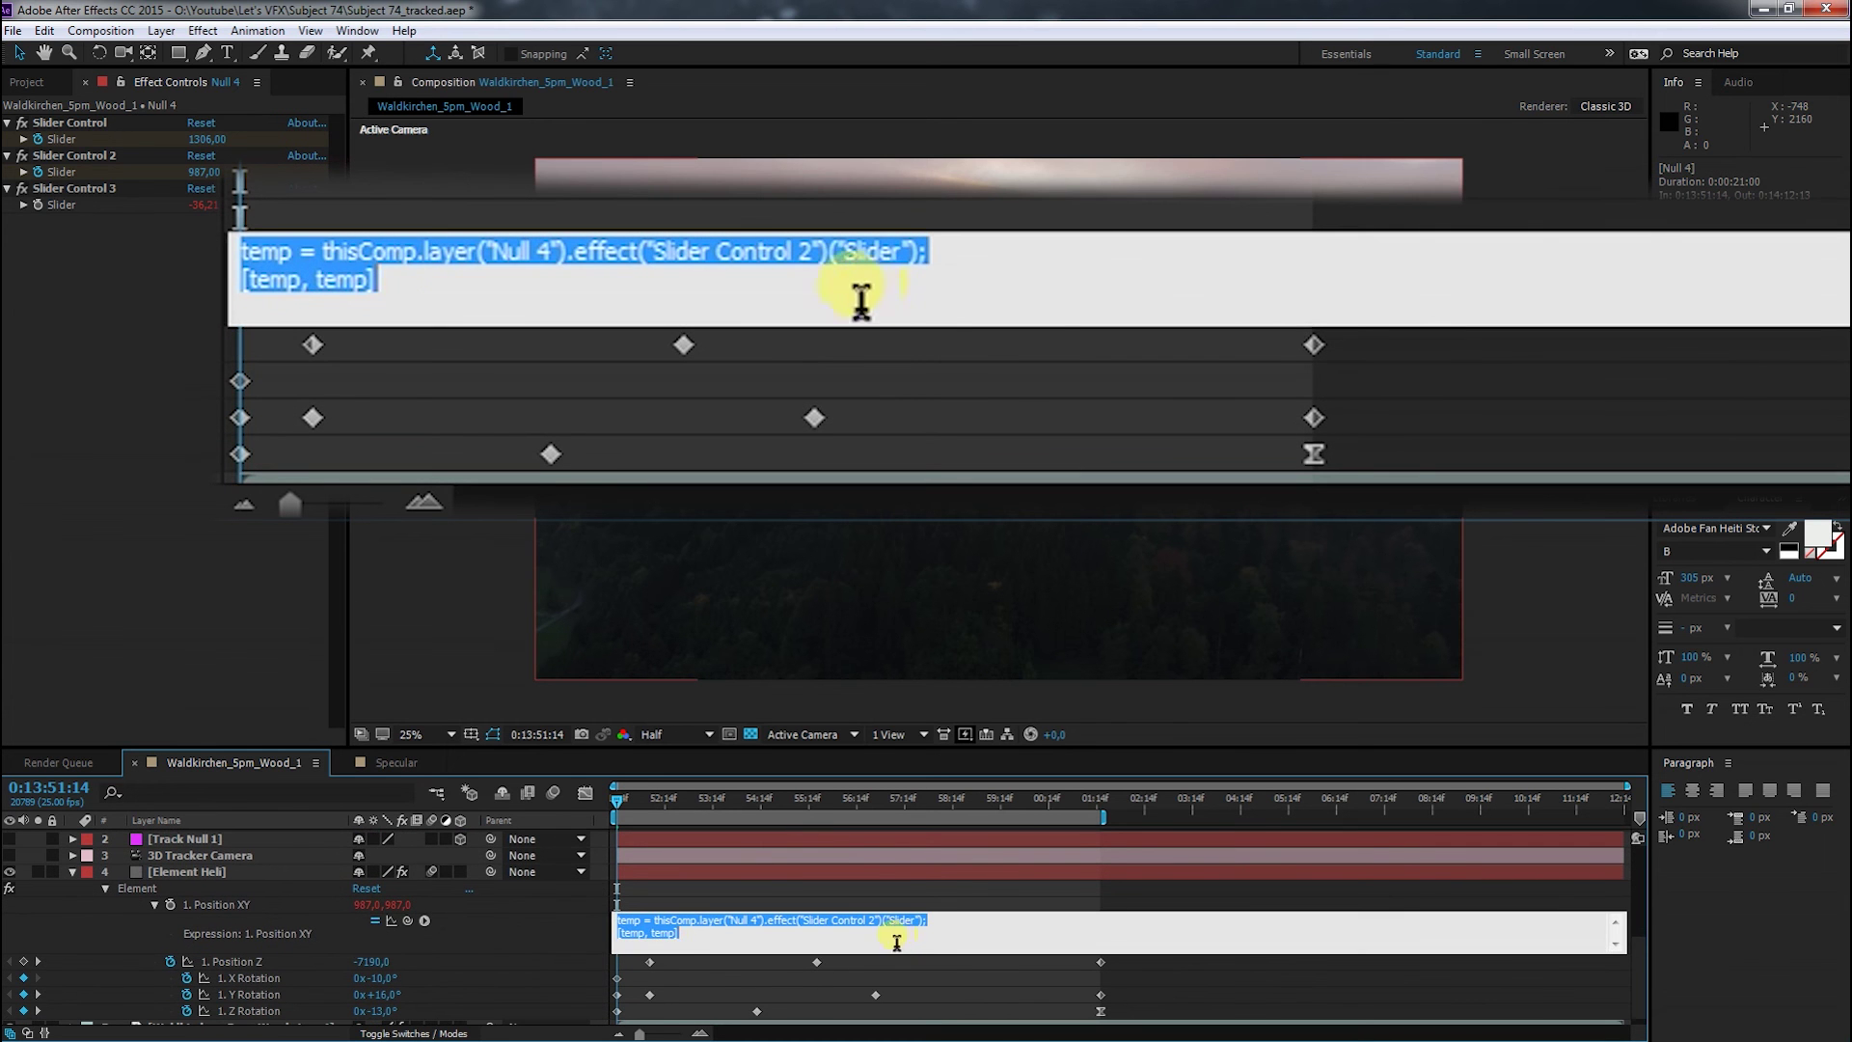
pyautogui.click(679, 932)
pyautogui.click(642, 921)
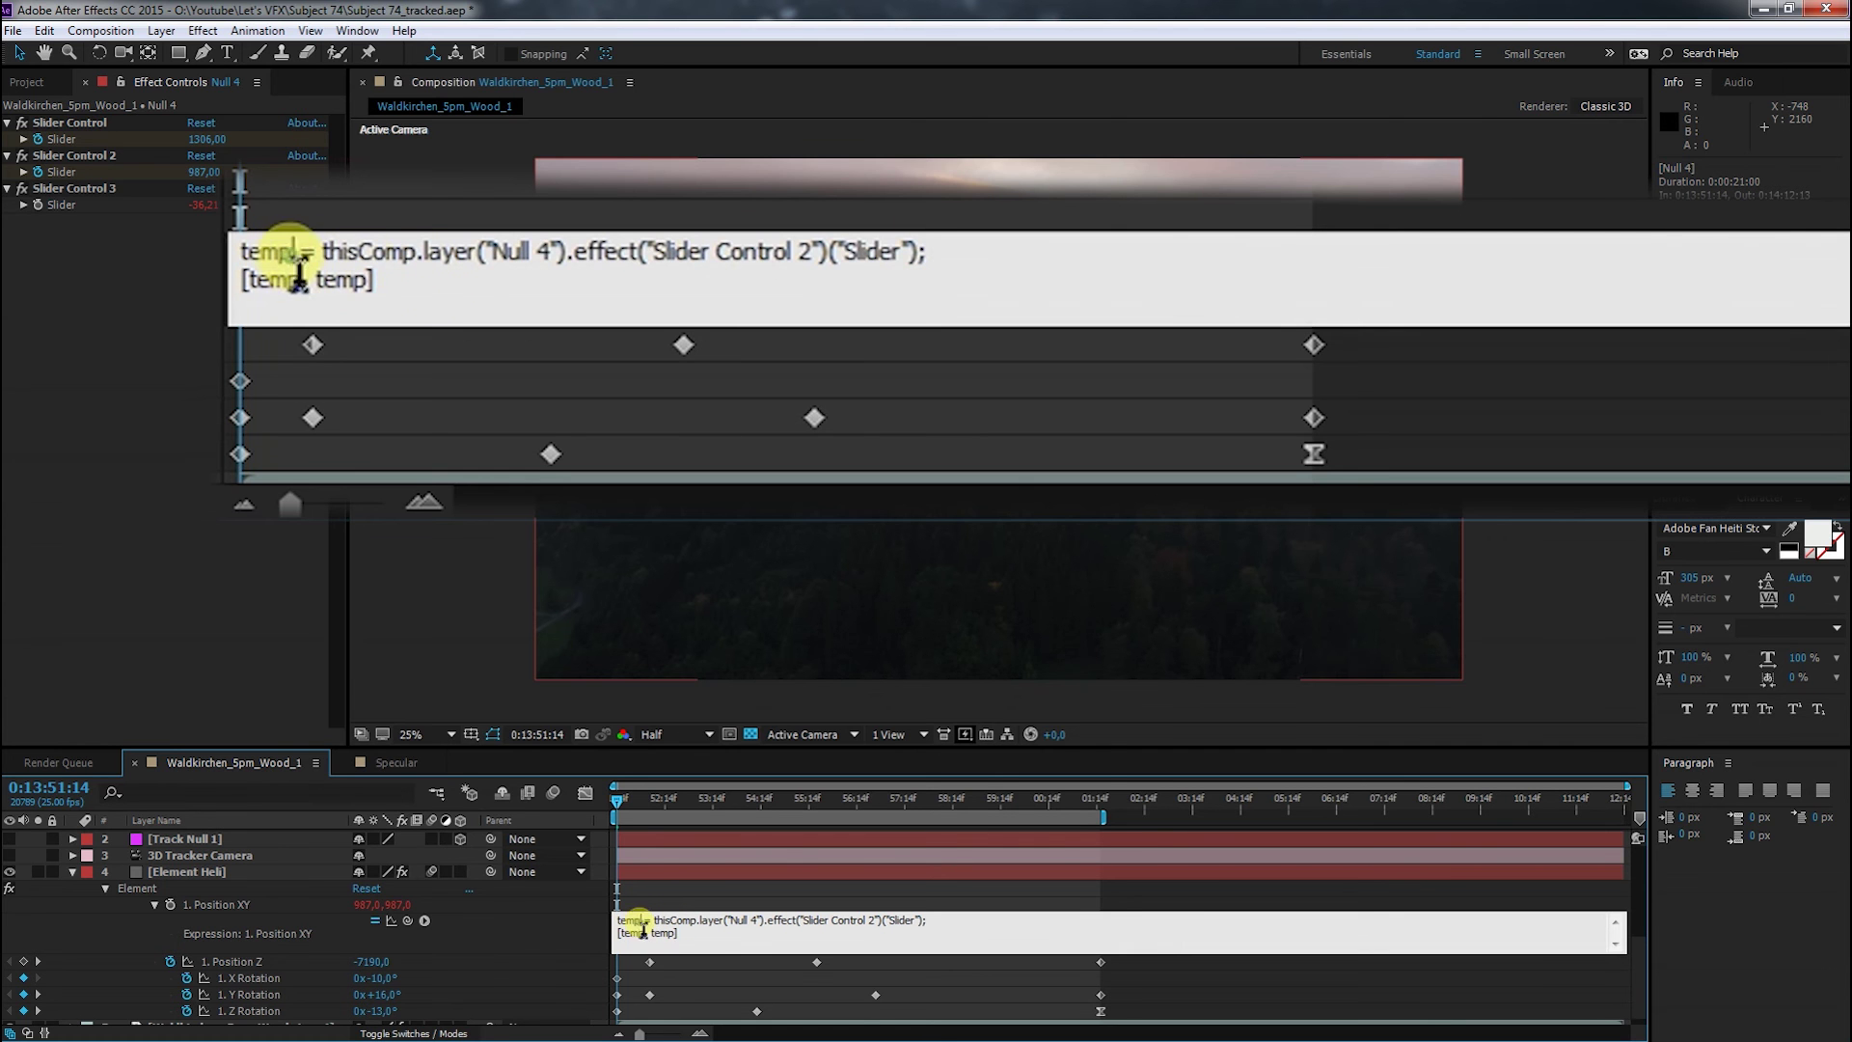
pyautogui.write('y')
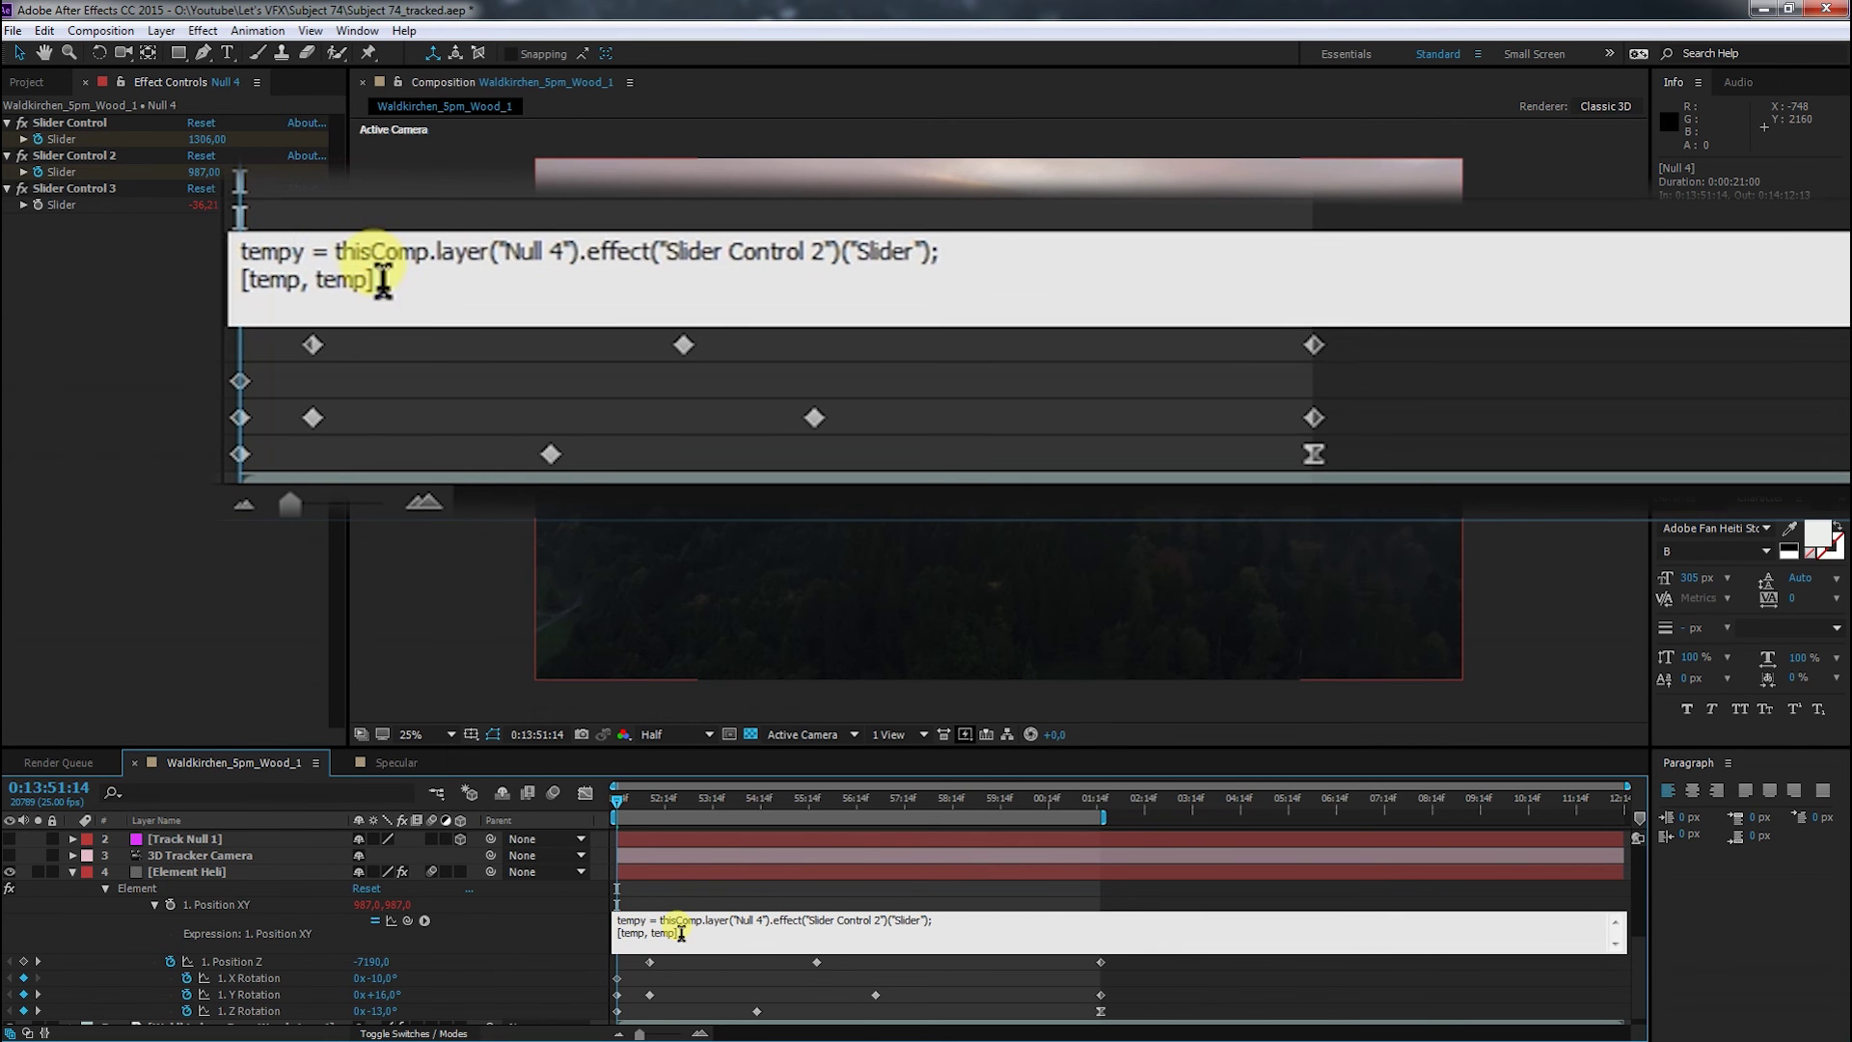
pyautogui.write('_')
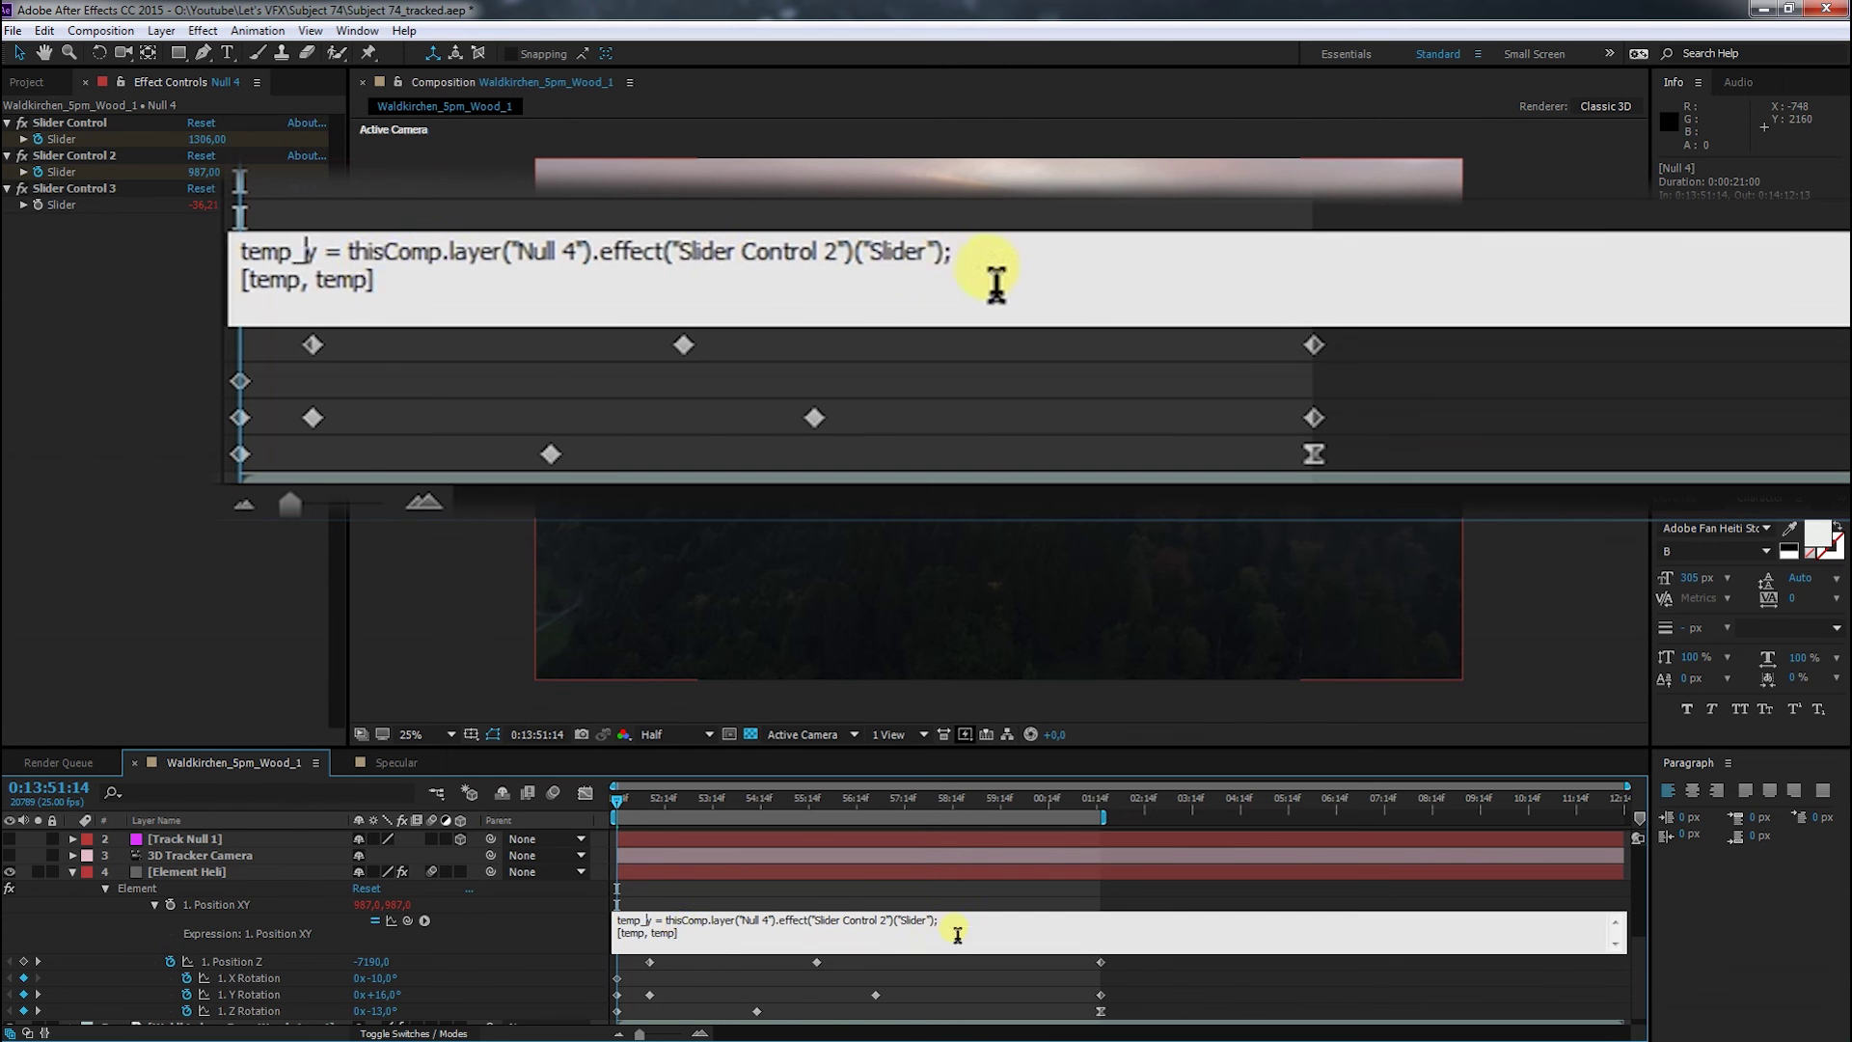
pyautogui.tripleClick(945, 255)
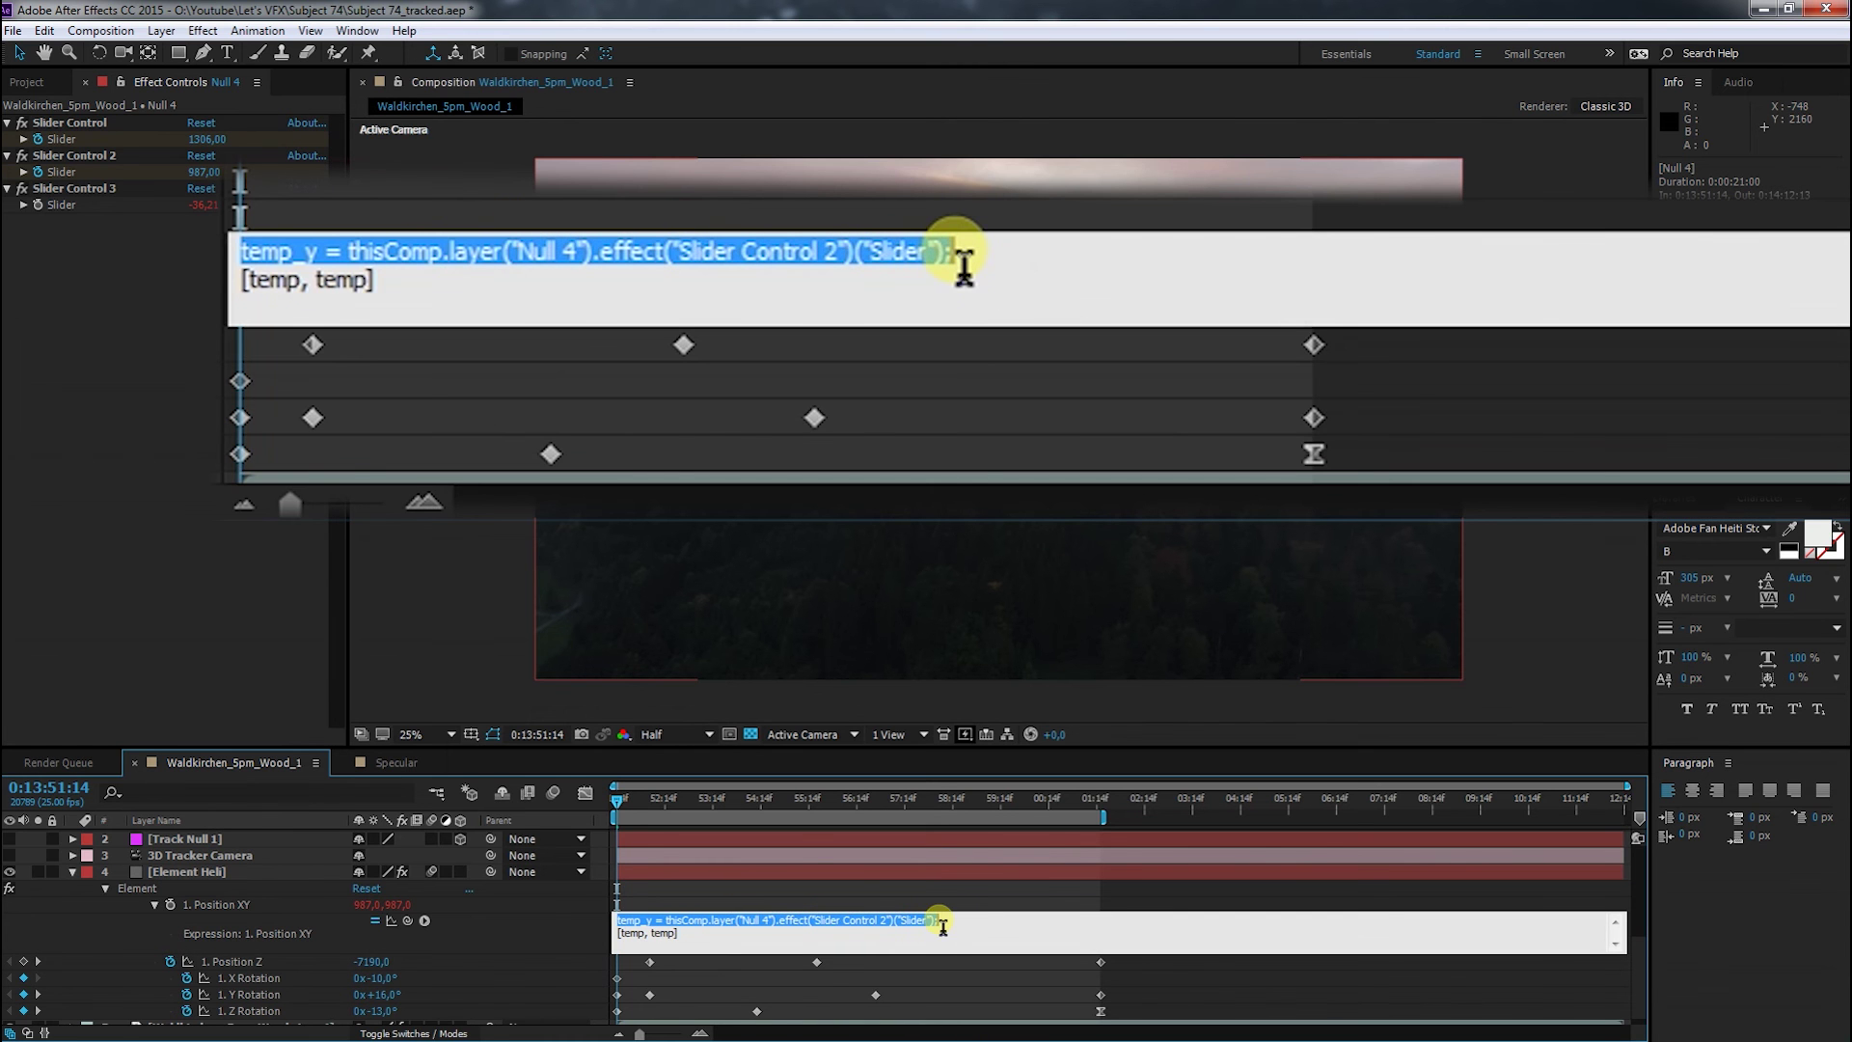
pyautogui.click(993, 258)
pyautogui.press('Return')
pyautogui.hotkey('ctrl', 'v')
pyautogui.press('Return')
pyautogui.hotkey('ctrl', 'v')
# Rename the copies temp_wiggle and temp_x, making the last line [temp_x, temp_y + temp_wiggle]
pyautogui.click(646, 933)
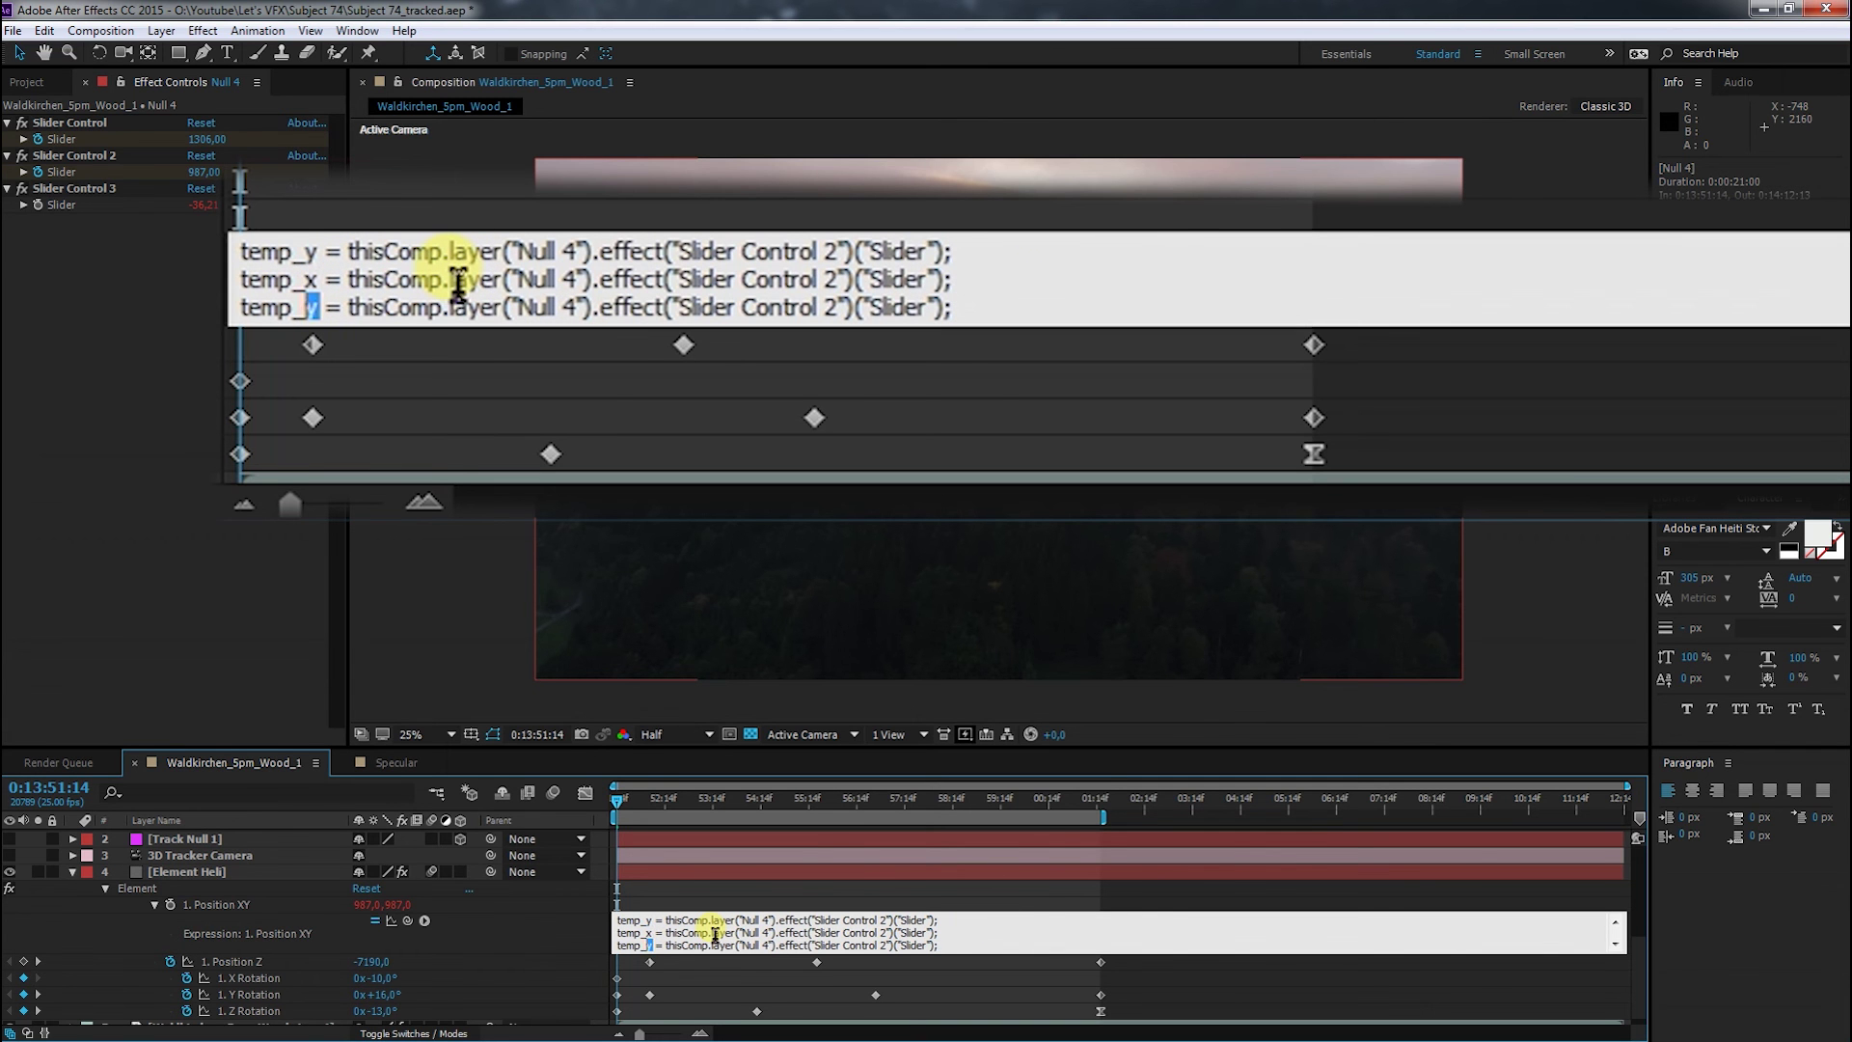
pyautogui.write('wiggle')
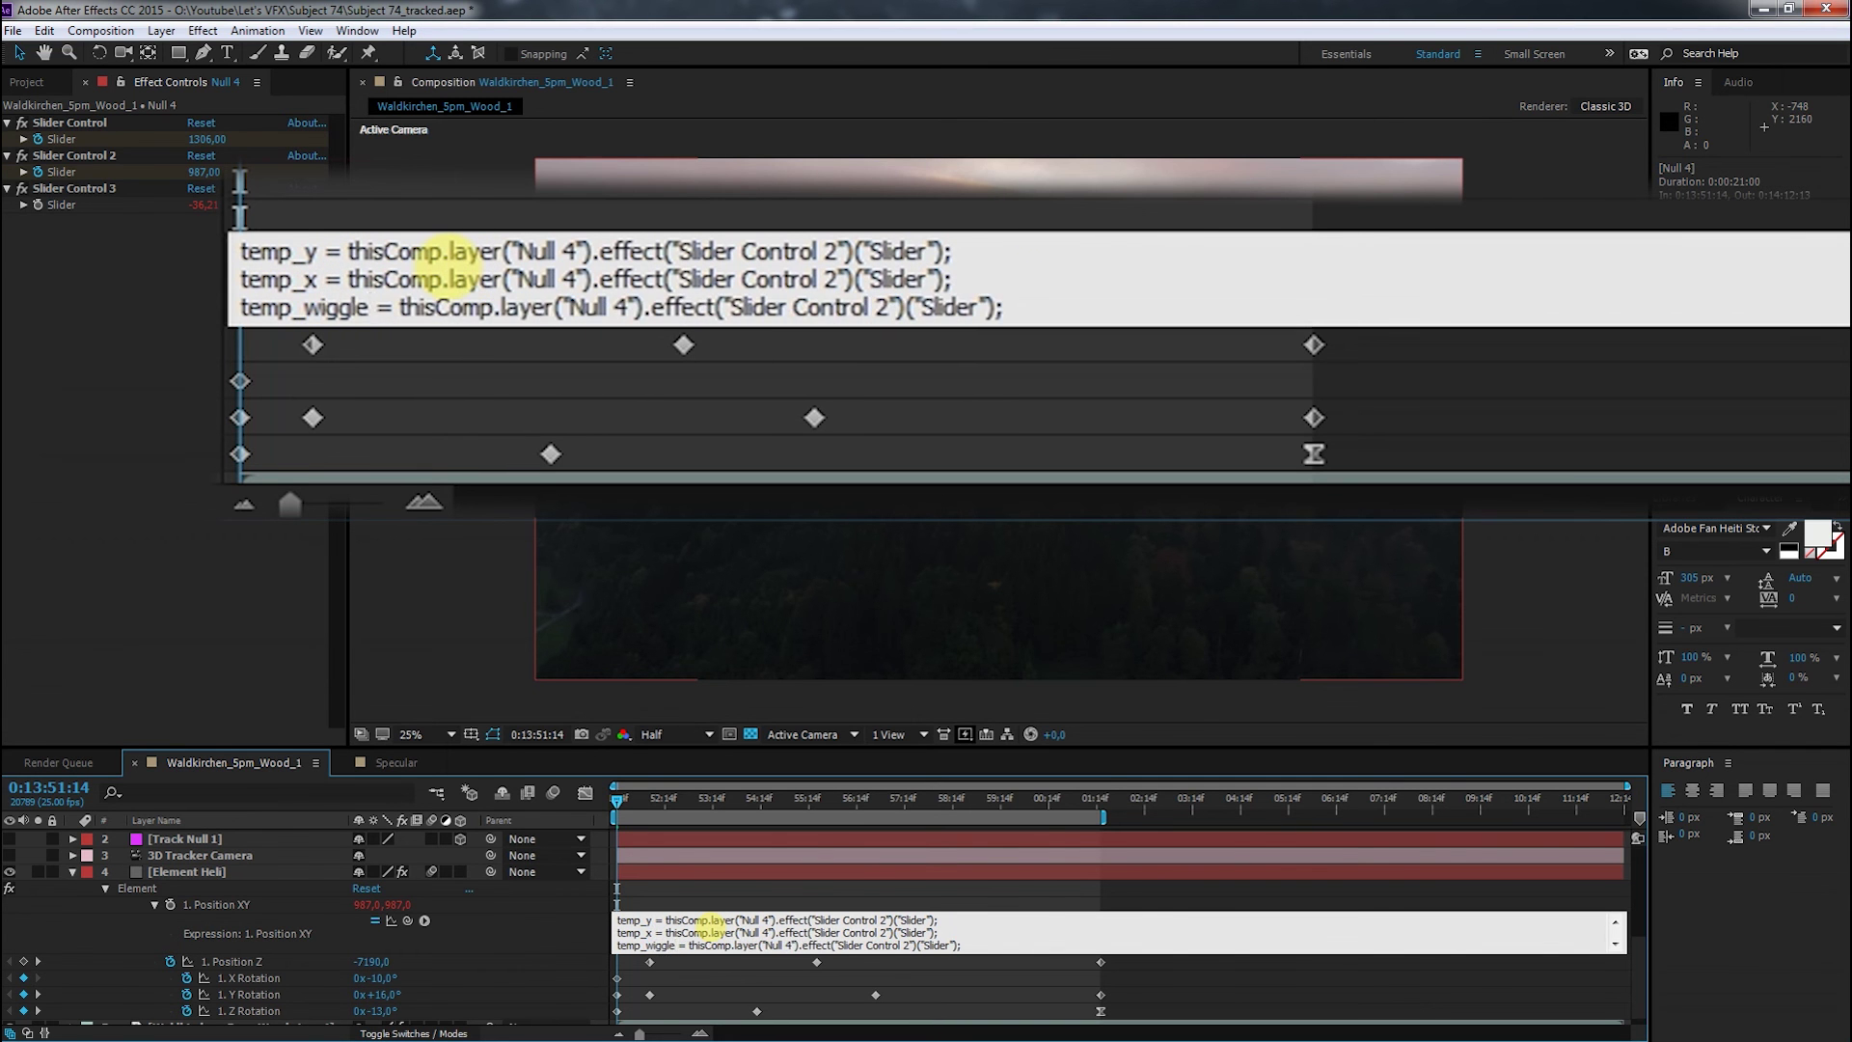
pyautogui.scroll(-1, 695, 938)
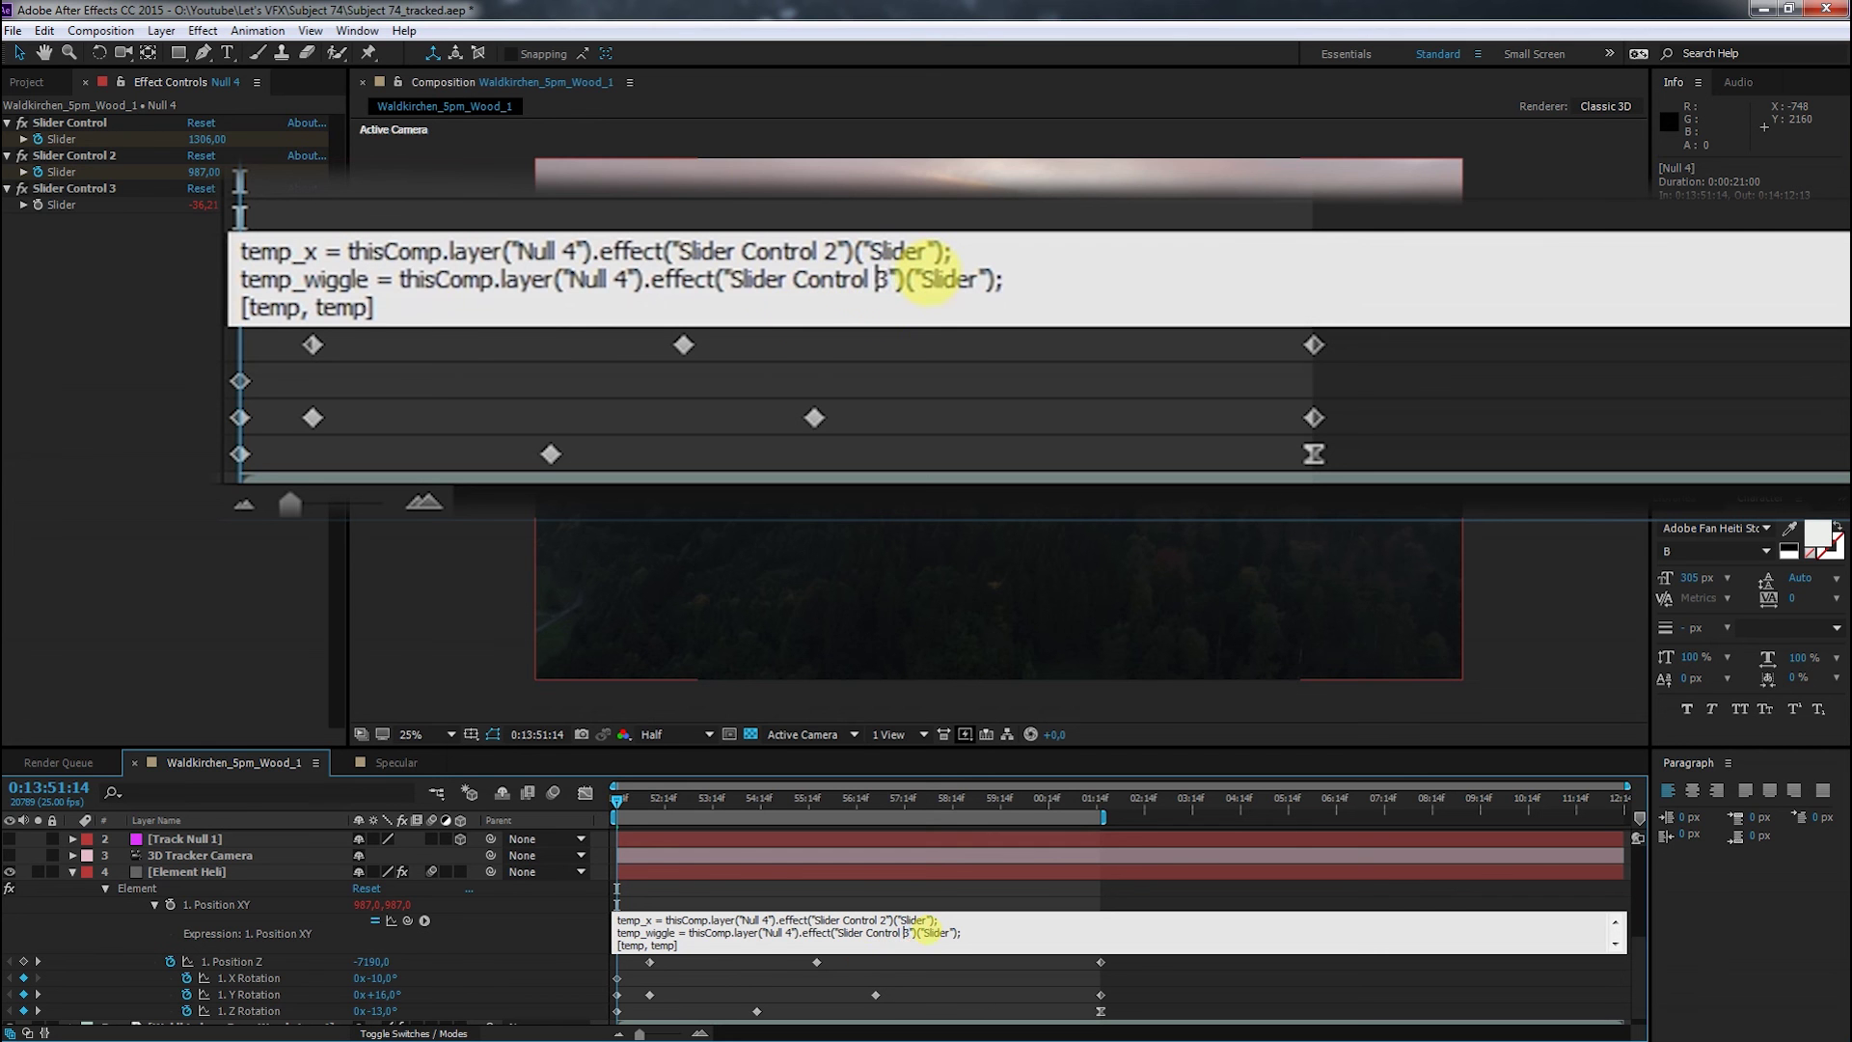
pyautogui.scroll(1, 930, 934)
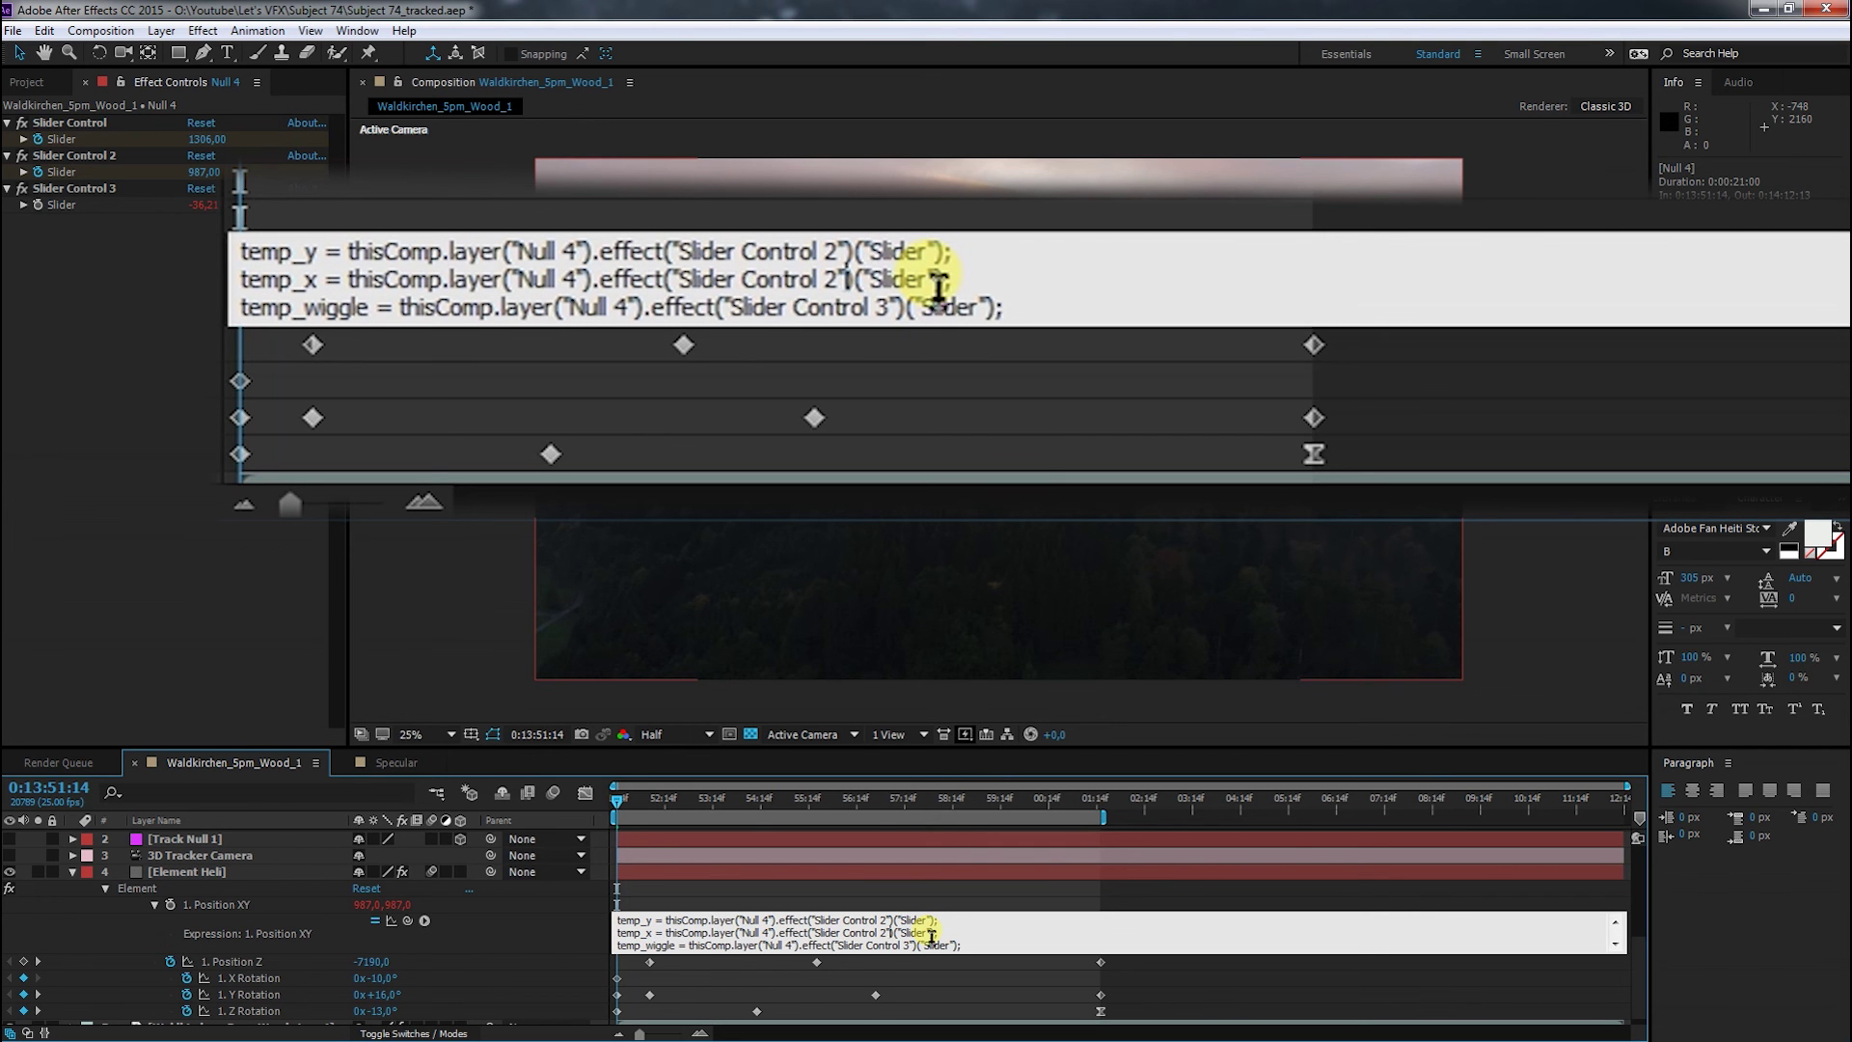
pyautogui.press('BackSpace')
pyautogui.press('BackSpace')
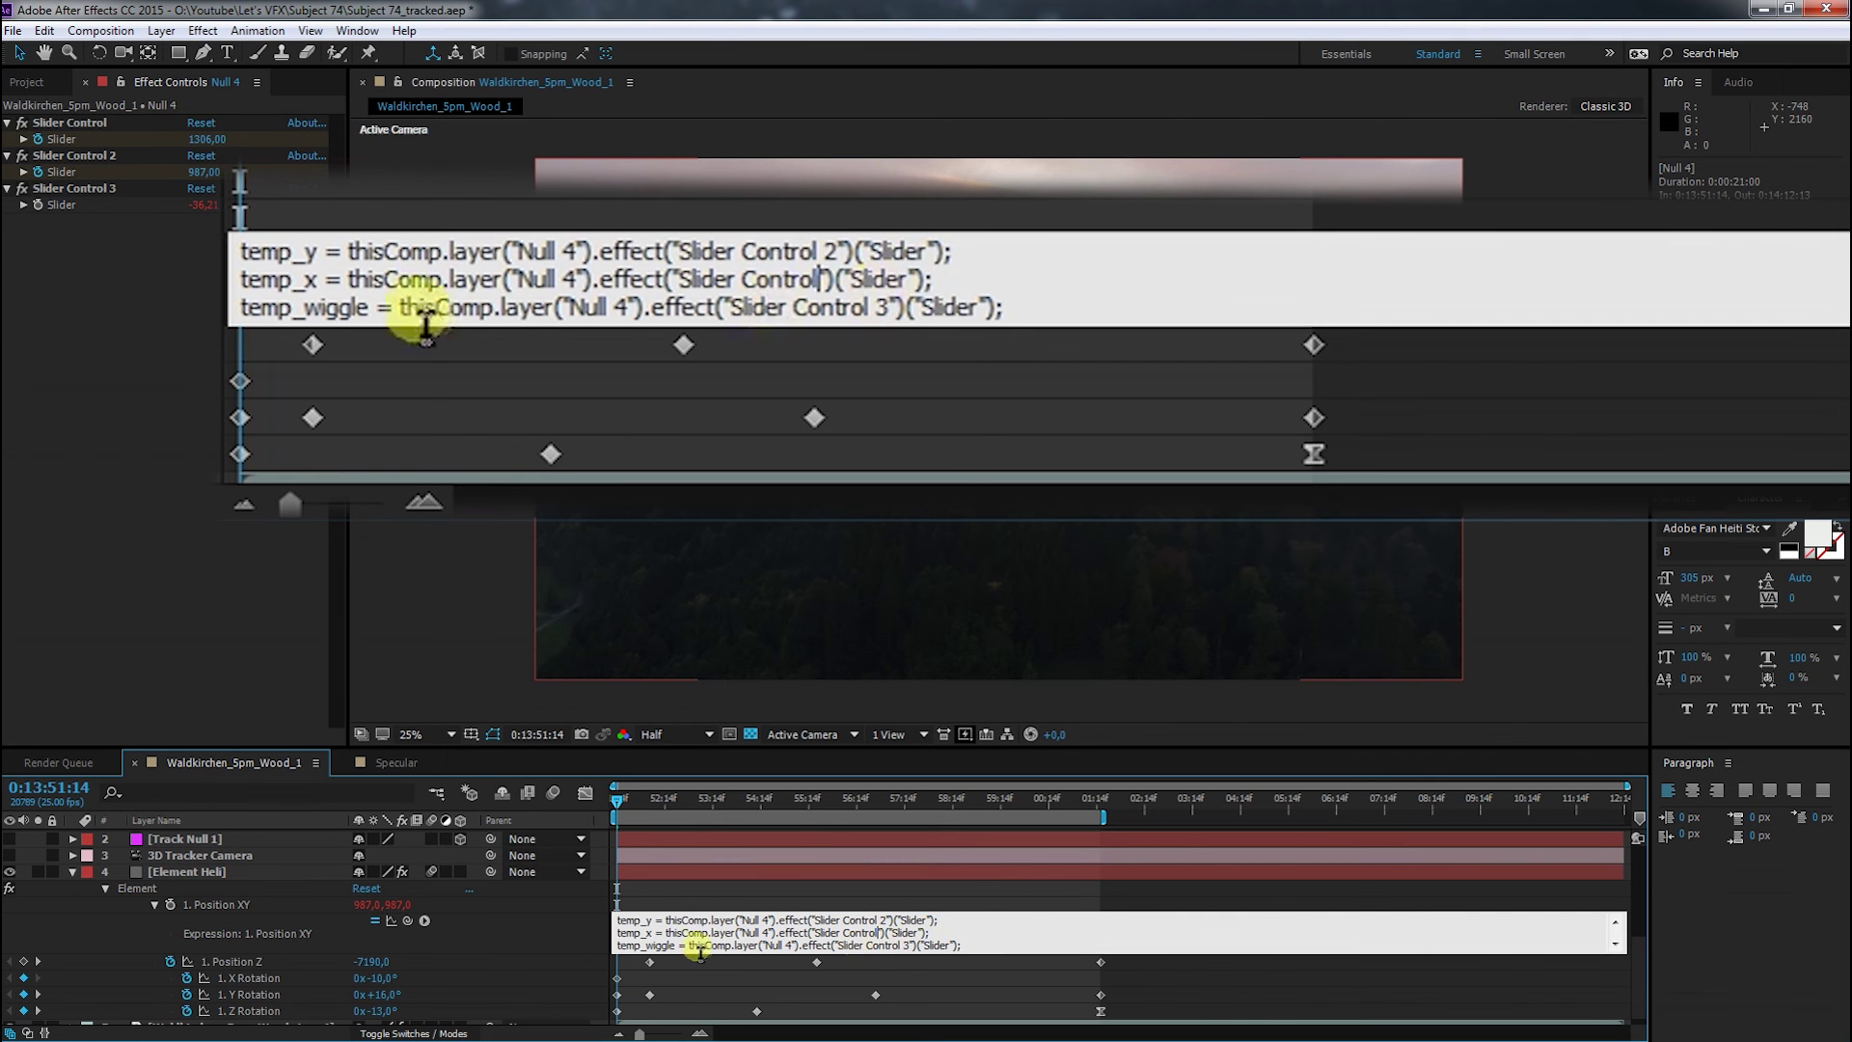
pyautogui.scroll(-1, 797, 937)
pyautogui.scroll(1, 789, 934)
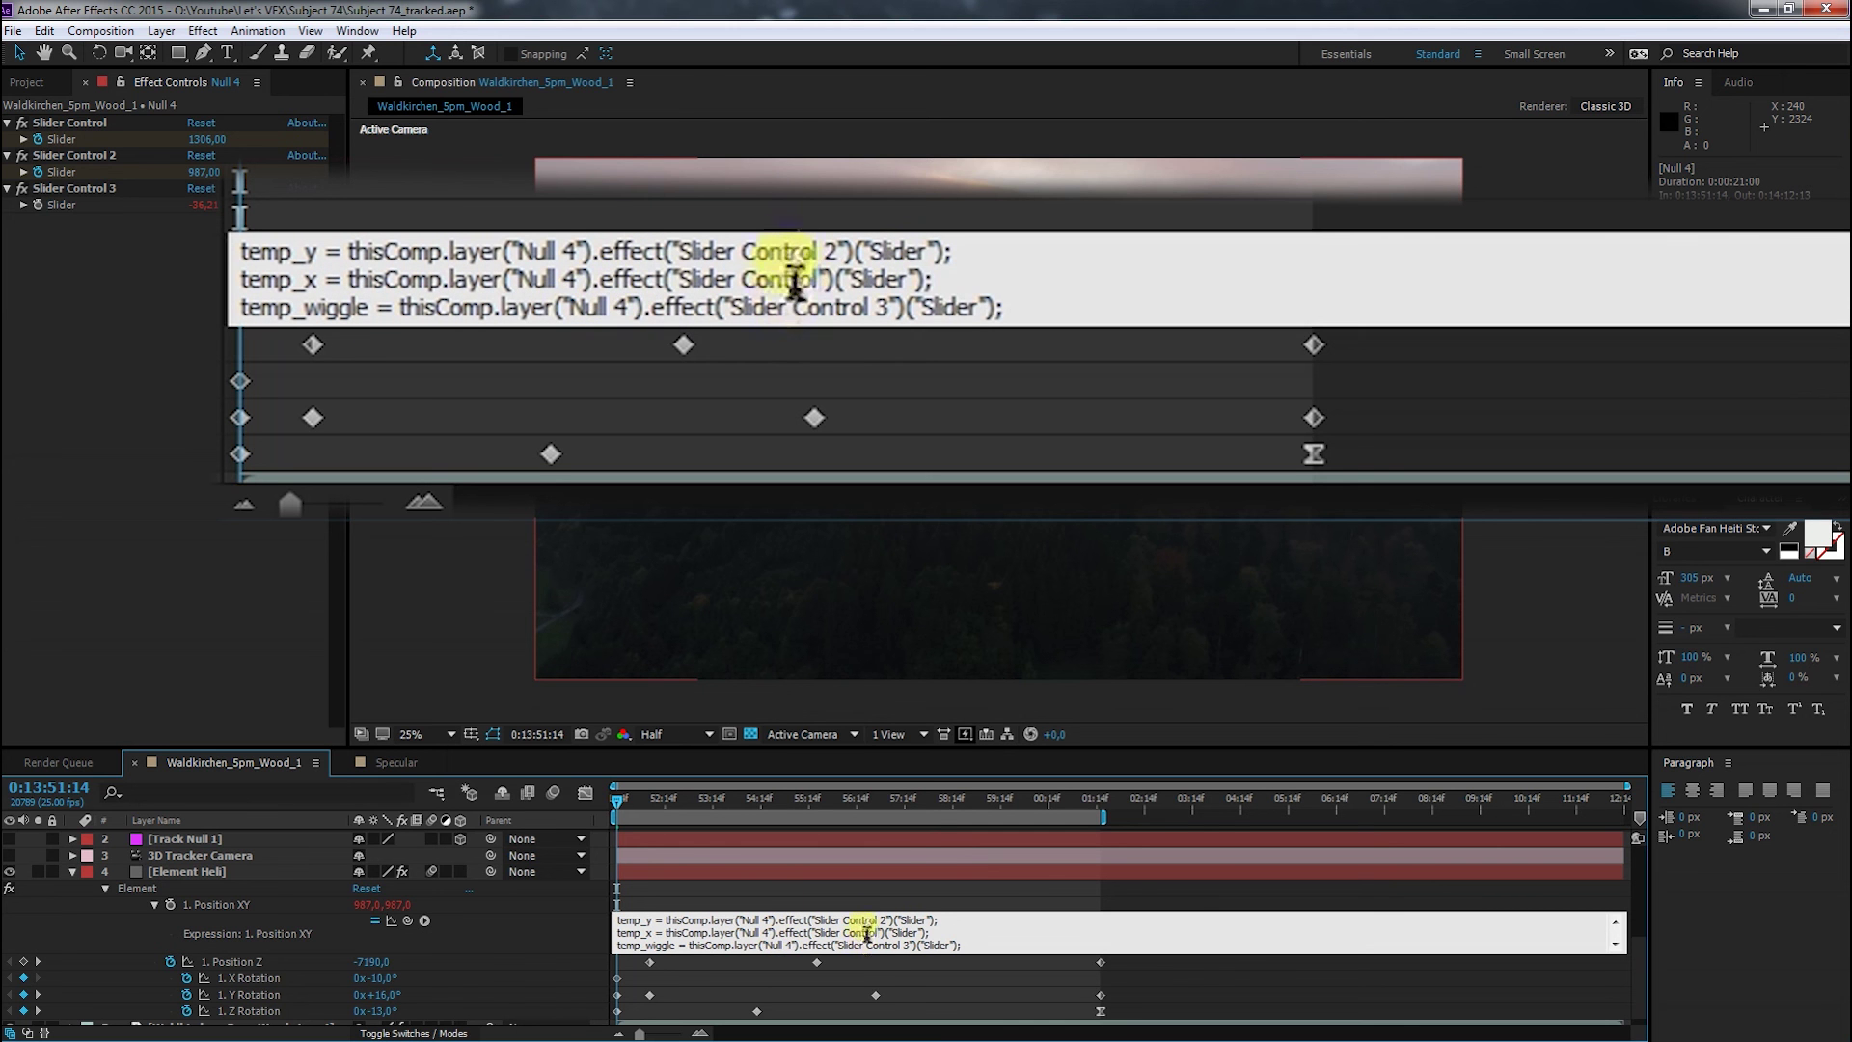
pyautogui.scroll(-1, 803, 936)
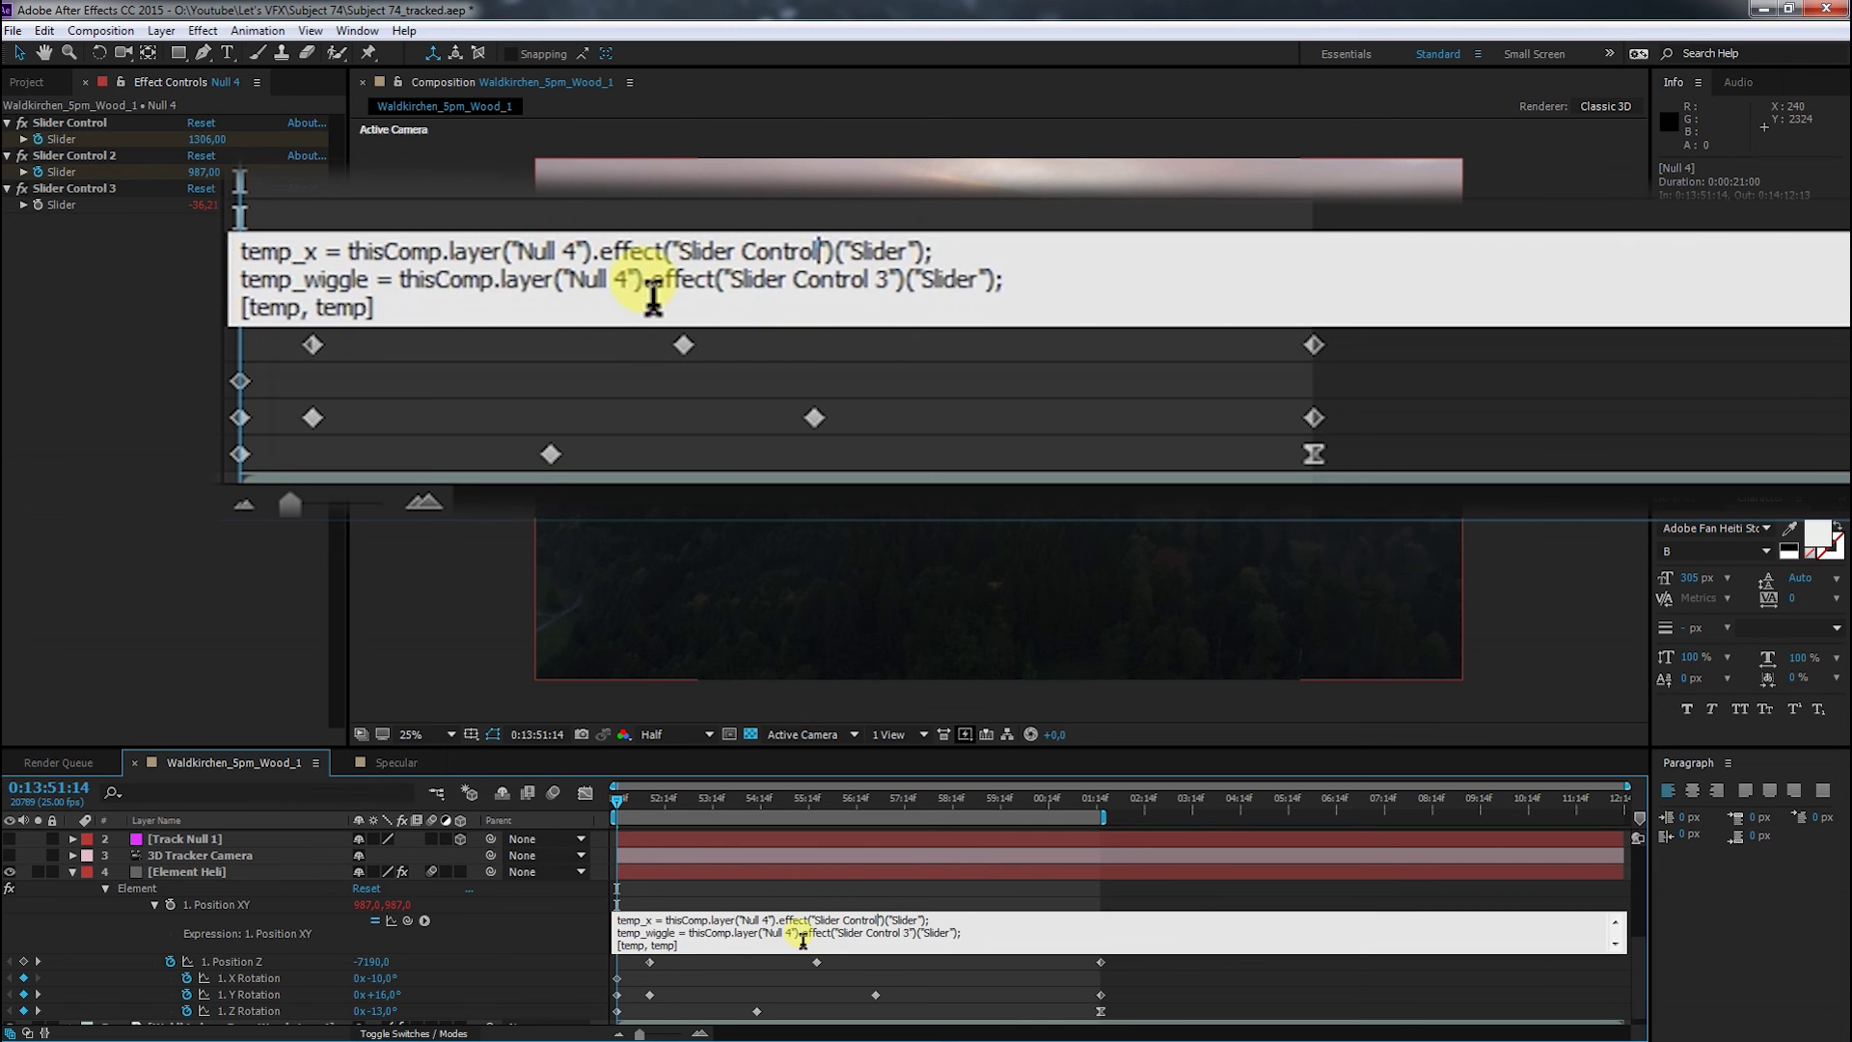
pyautogui.click(625, 946)
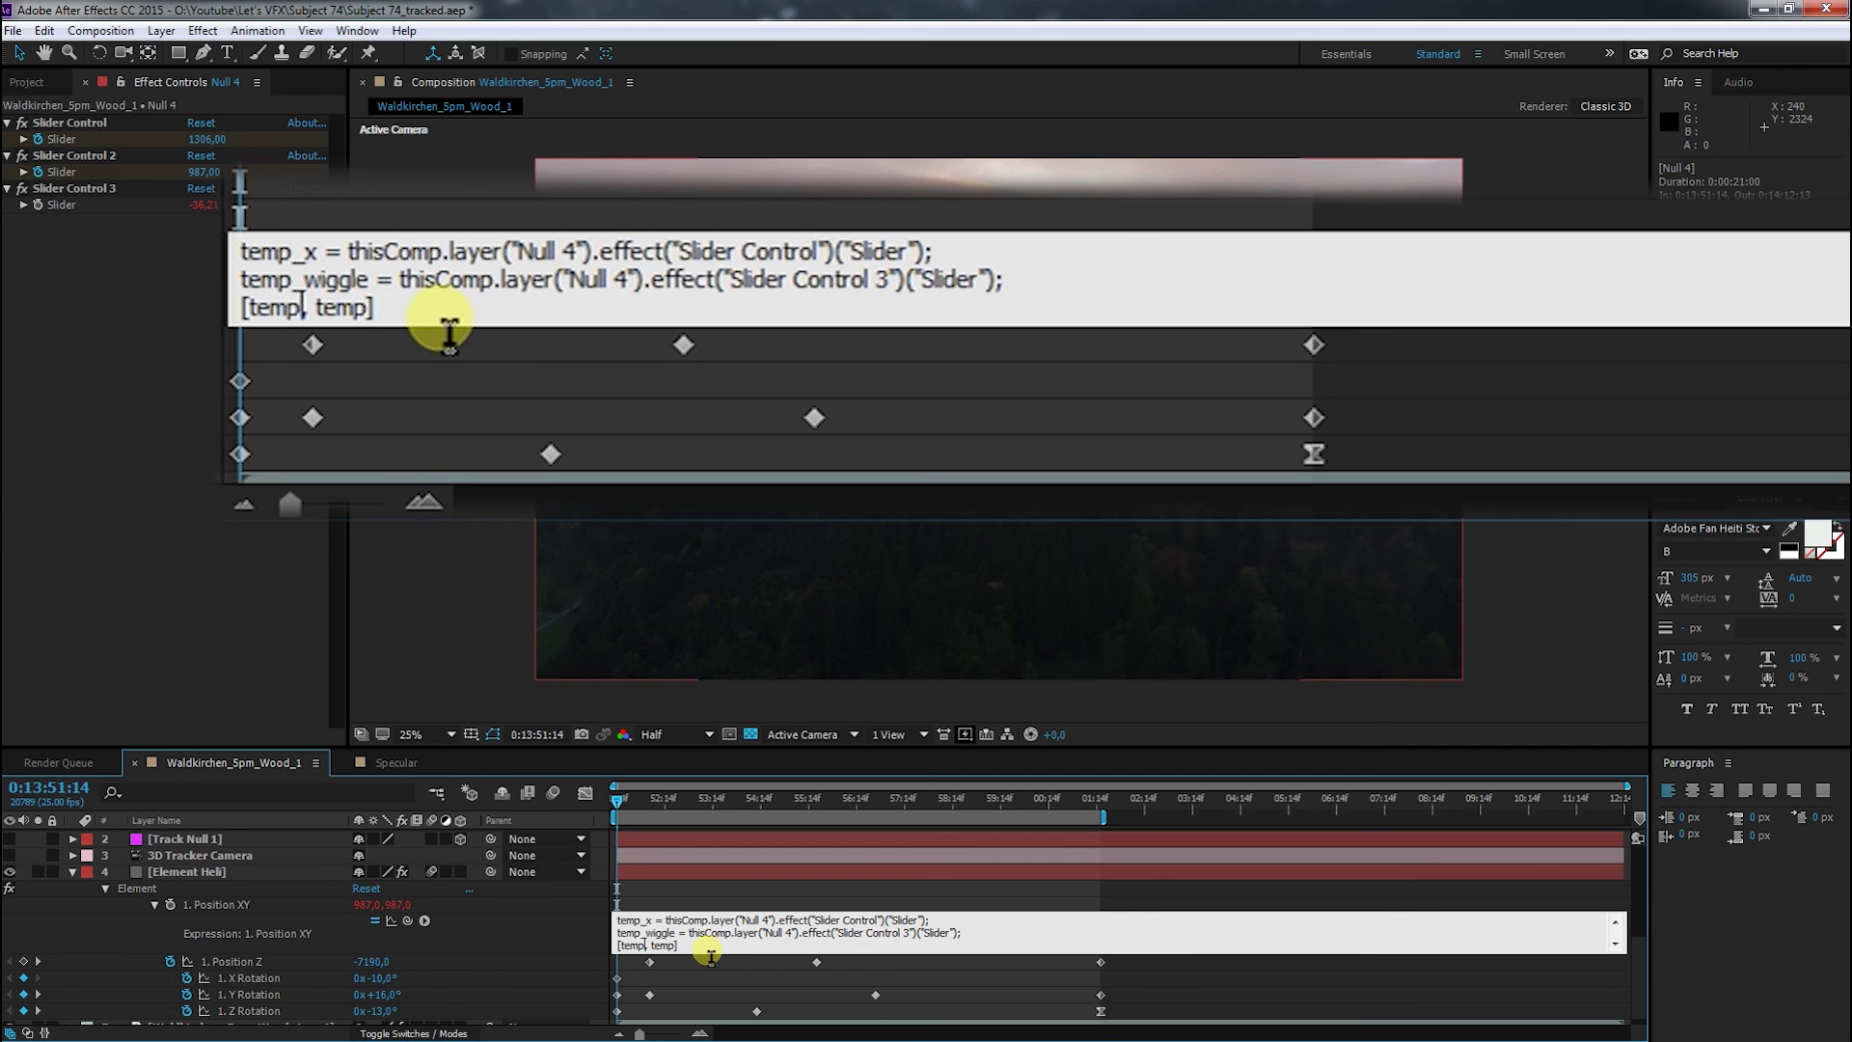
pyautogui.write('_x')
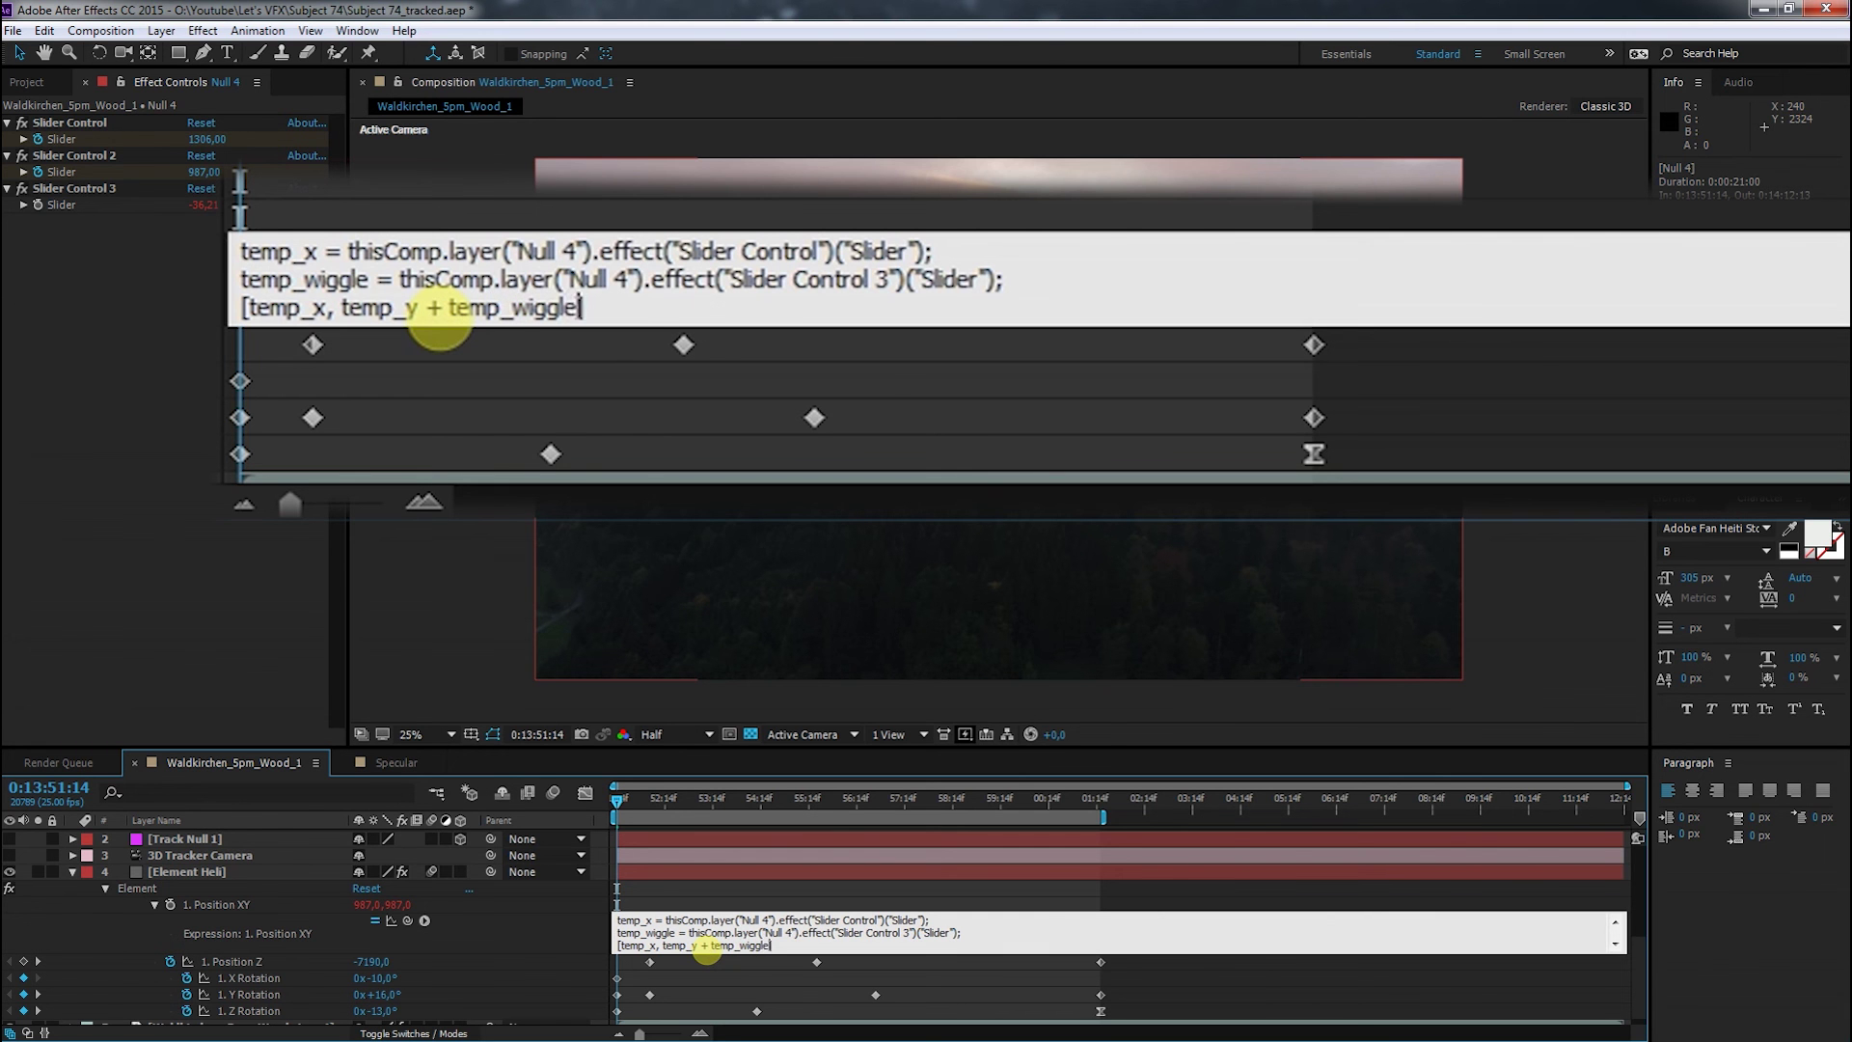
# Commit the position expression, go to 0:13:53:06, and preview the helicopter's flight twice
pyautogui.click(480, 589)
pyautogui.moveTo(617, 799); pyautogui.dragTo(697, 800)
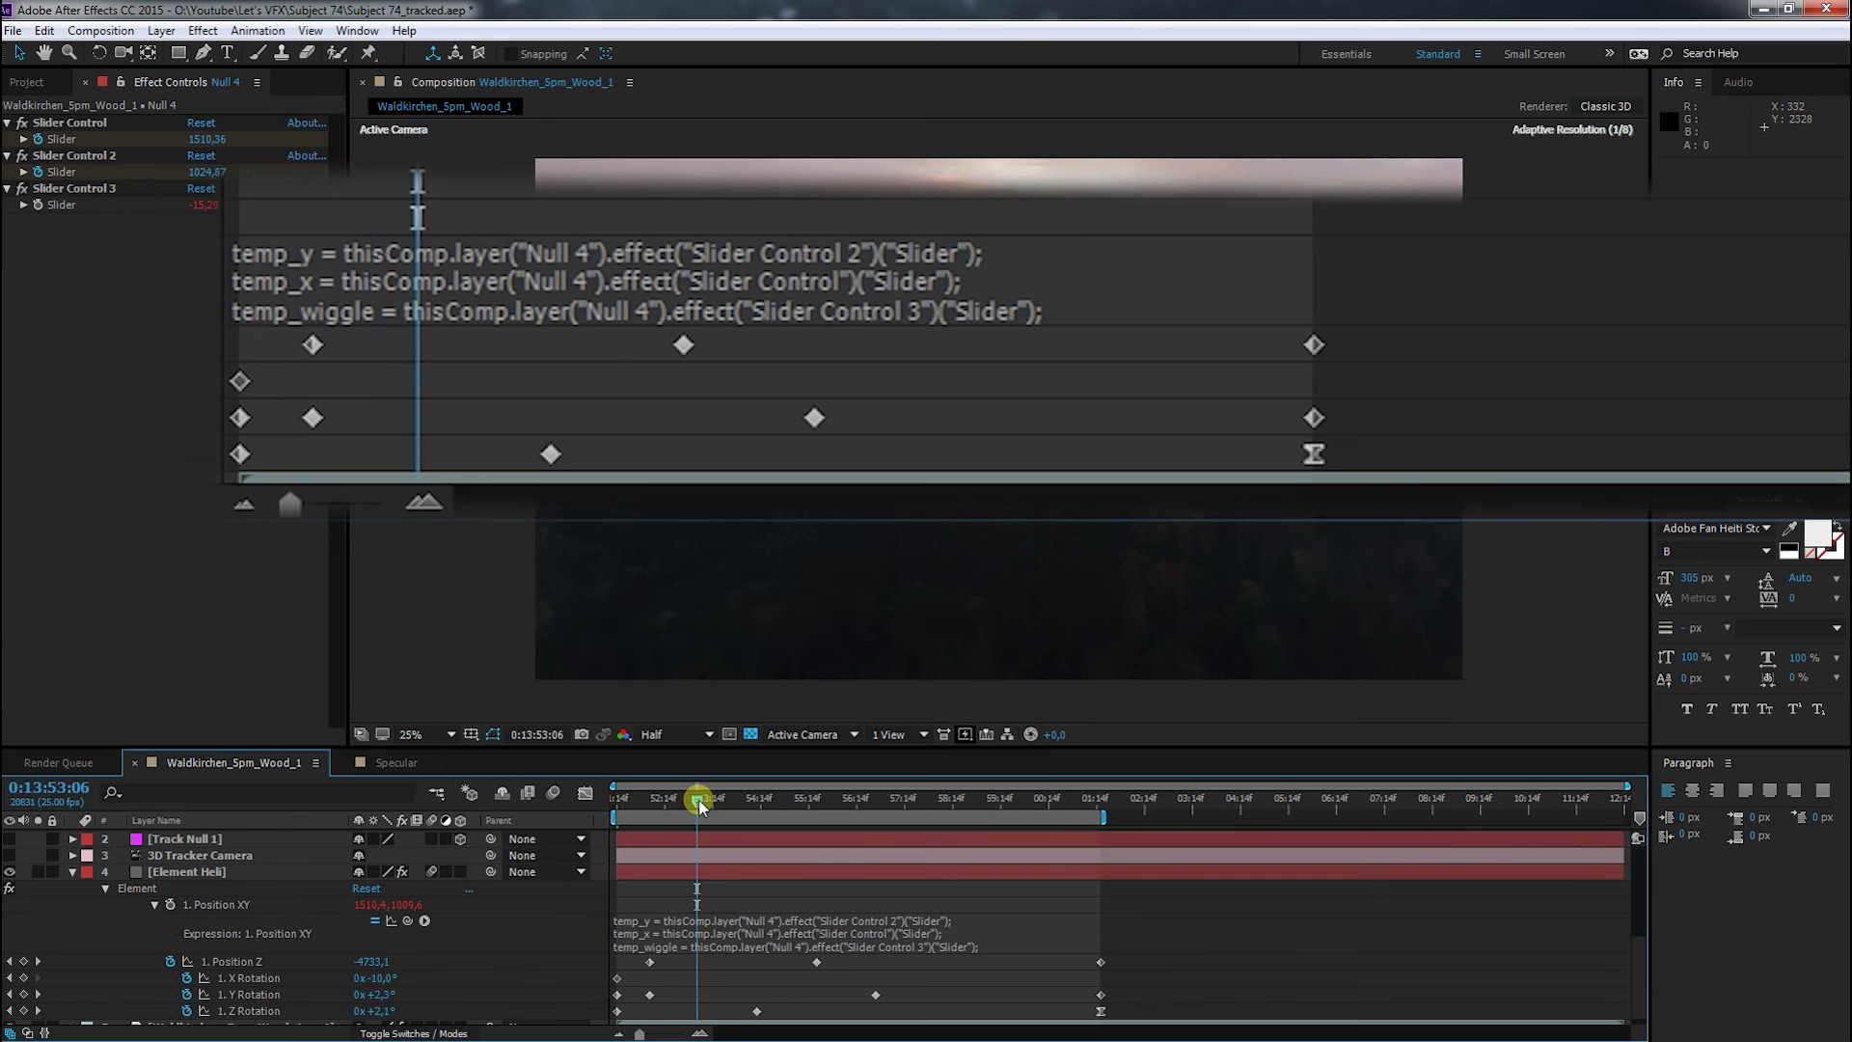
pyautogui.press('space')
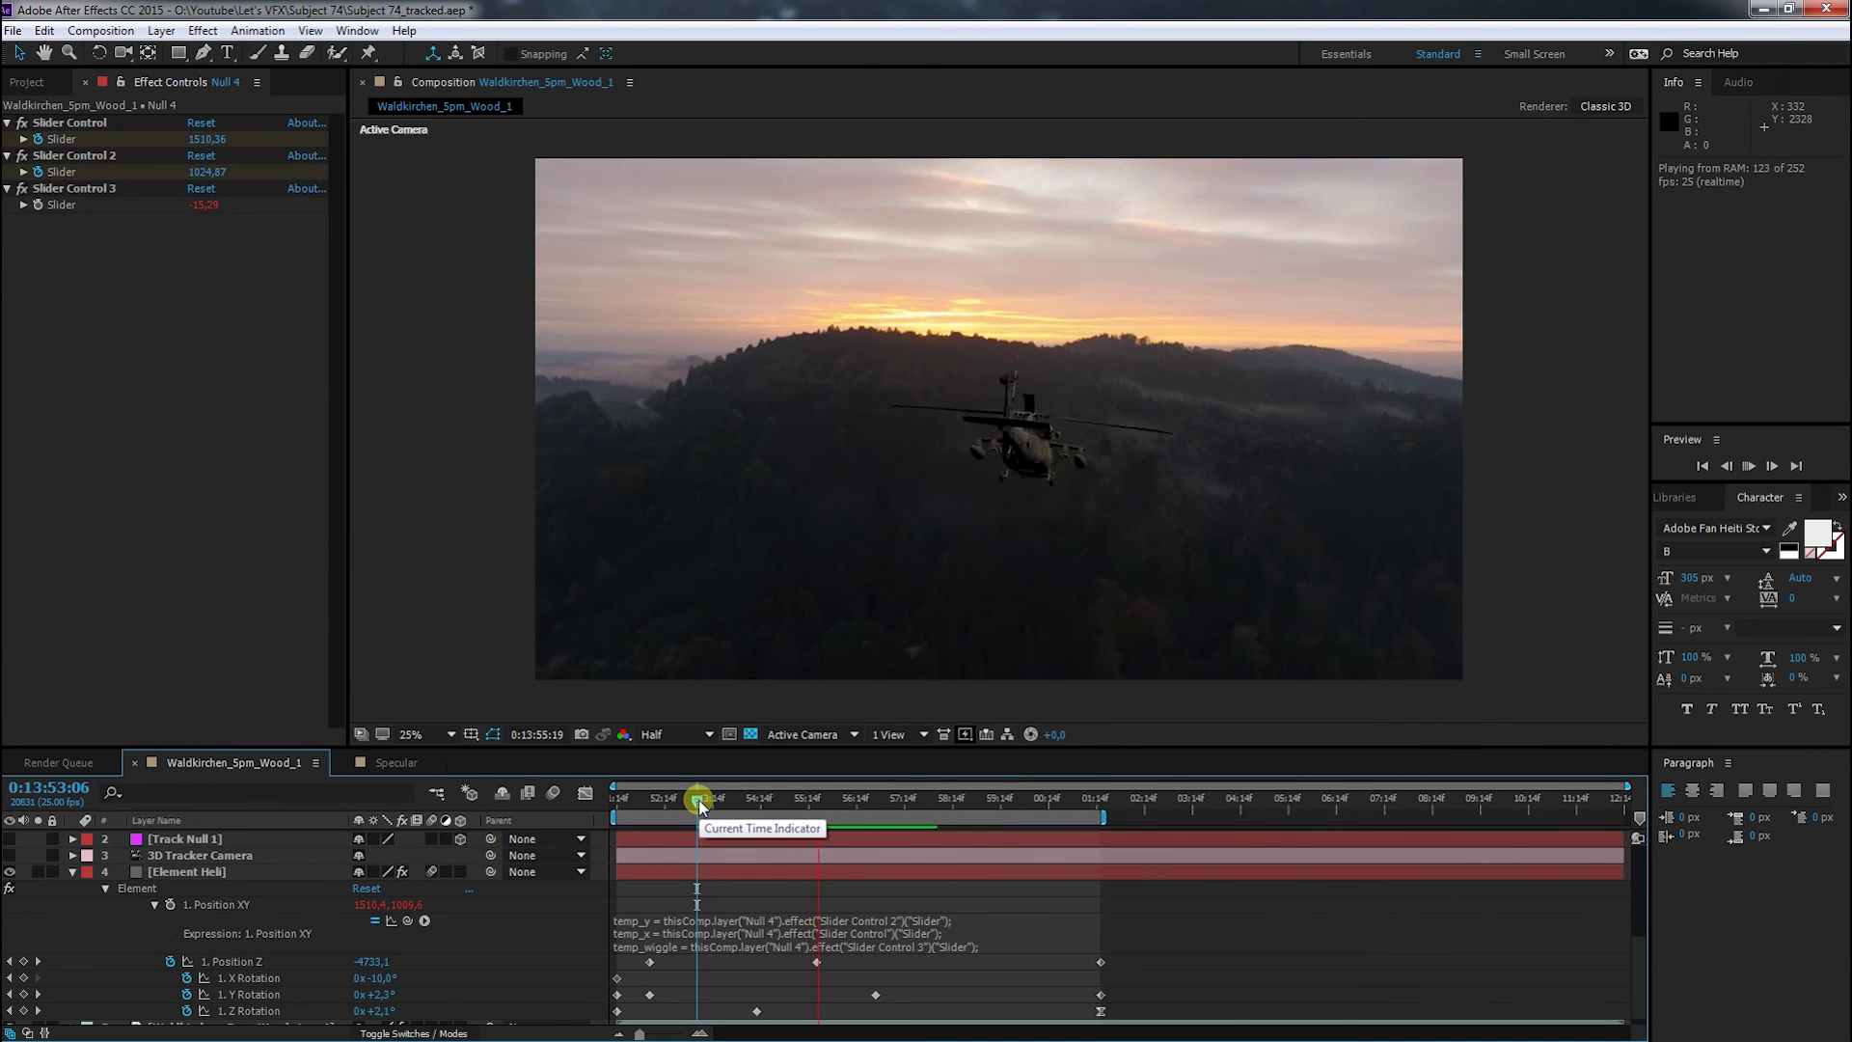
pyautogui.press('space')
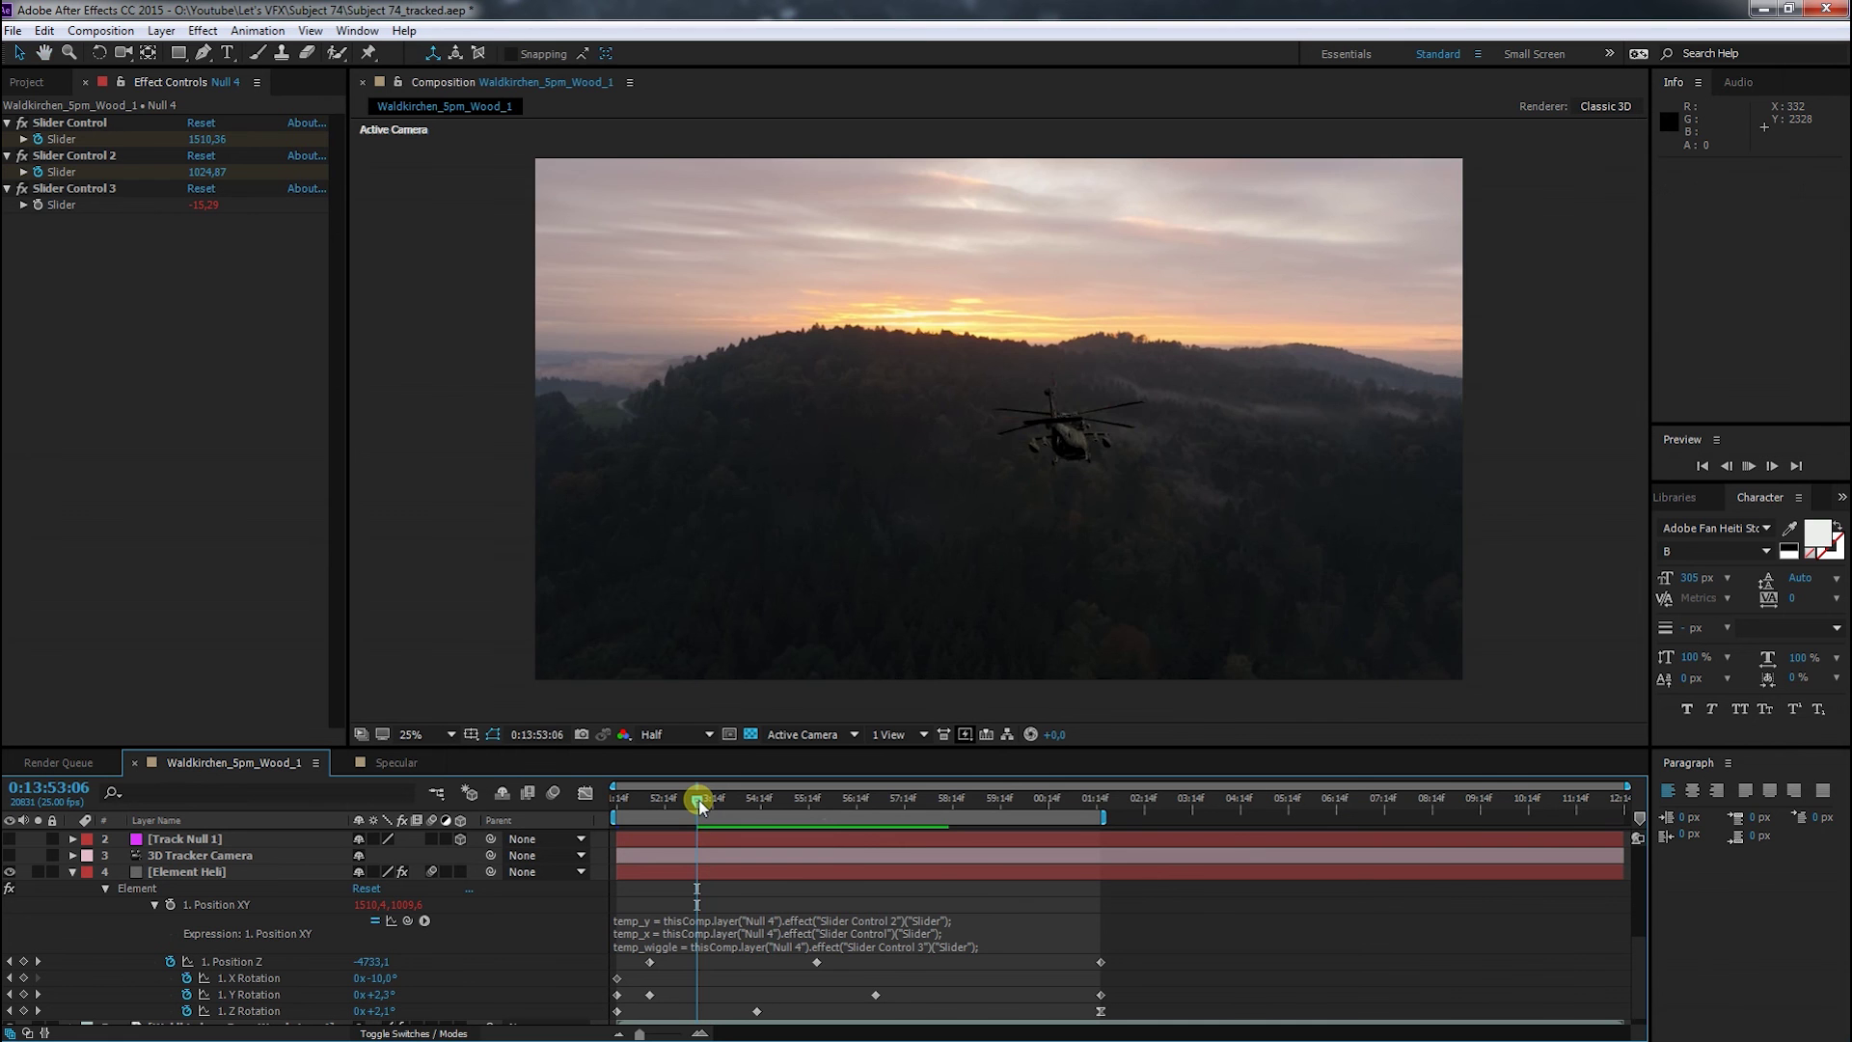
pyautogui.press('space')
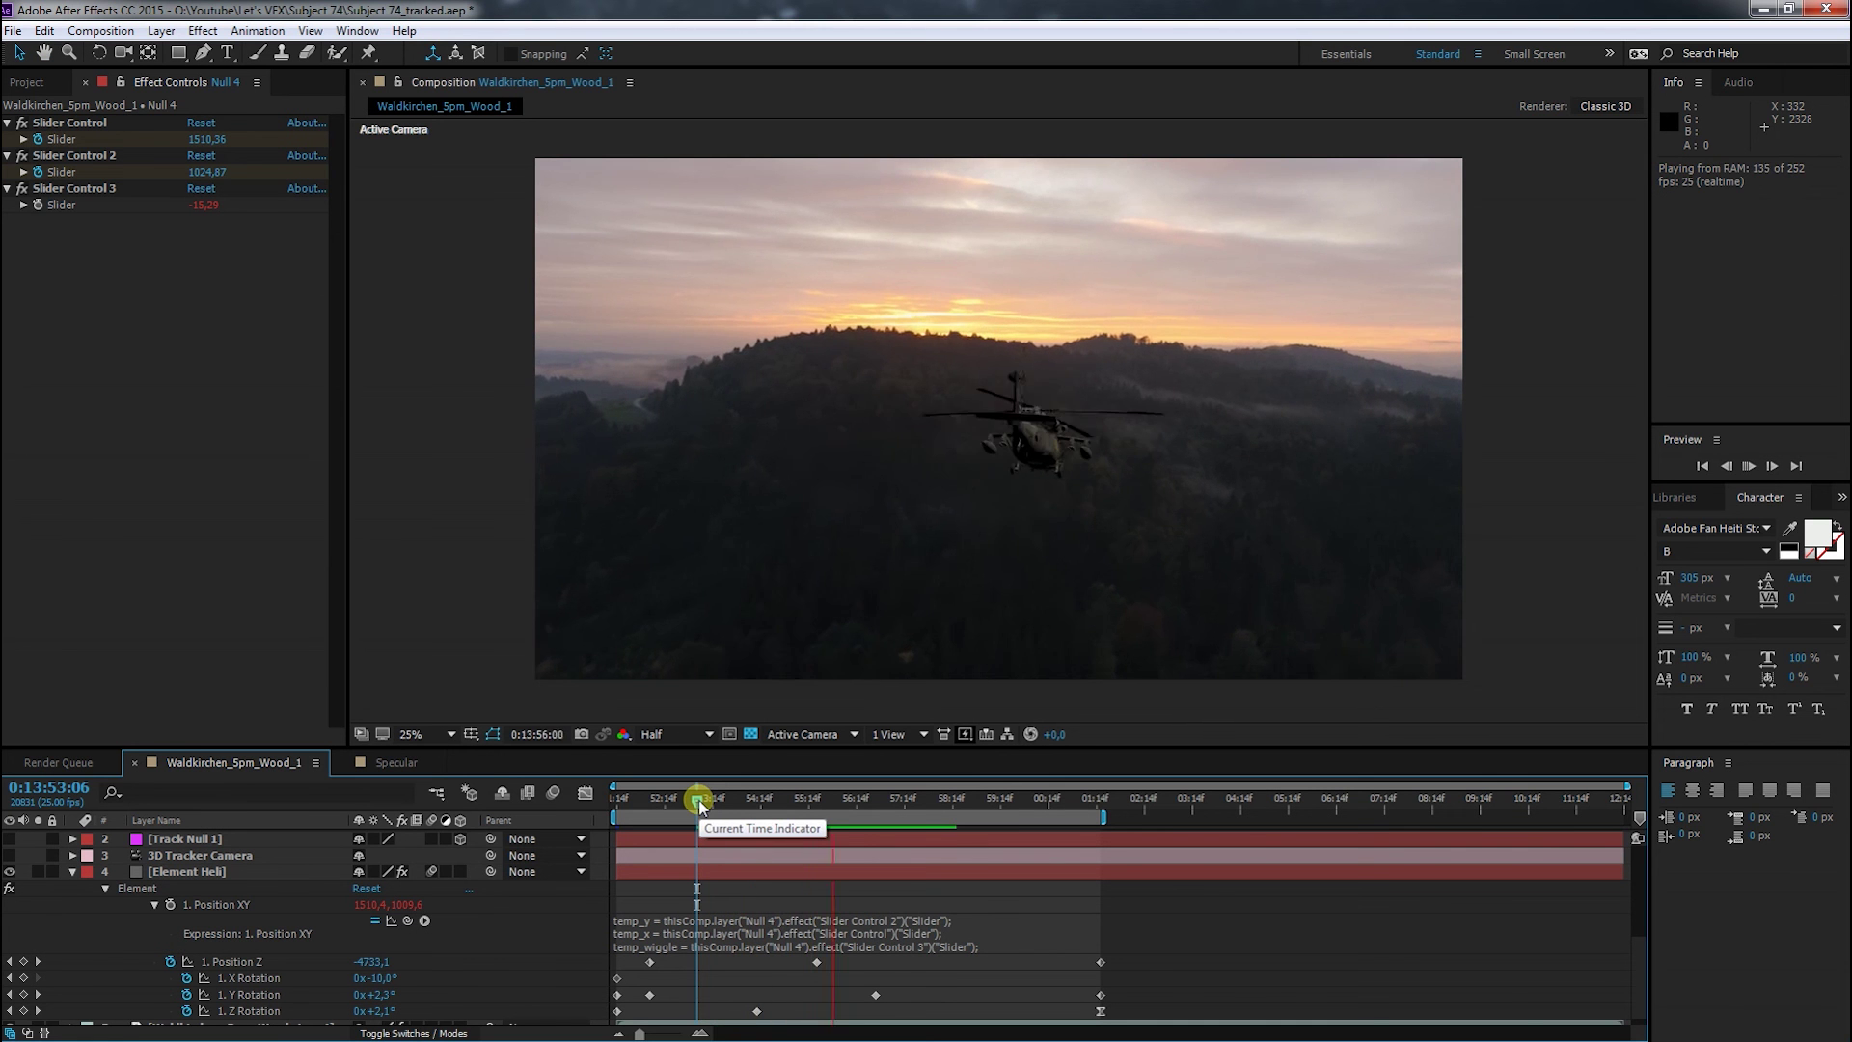
pyautogui.press('space')
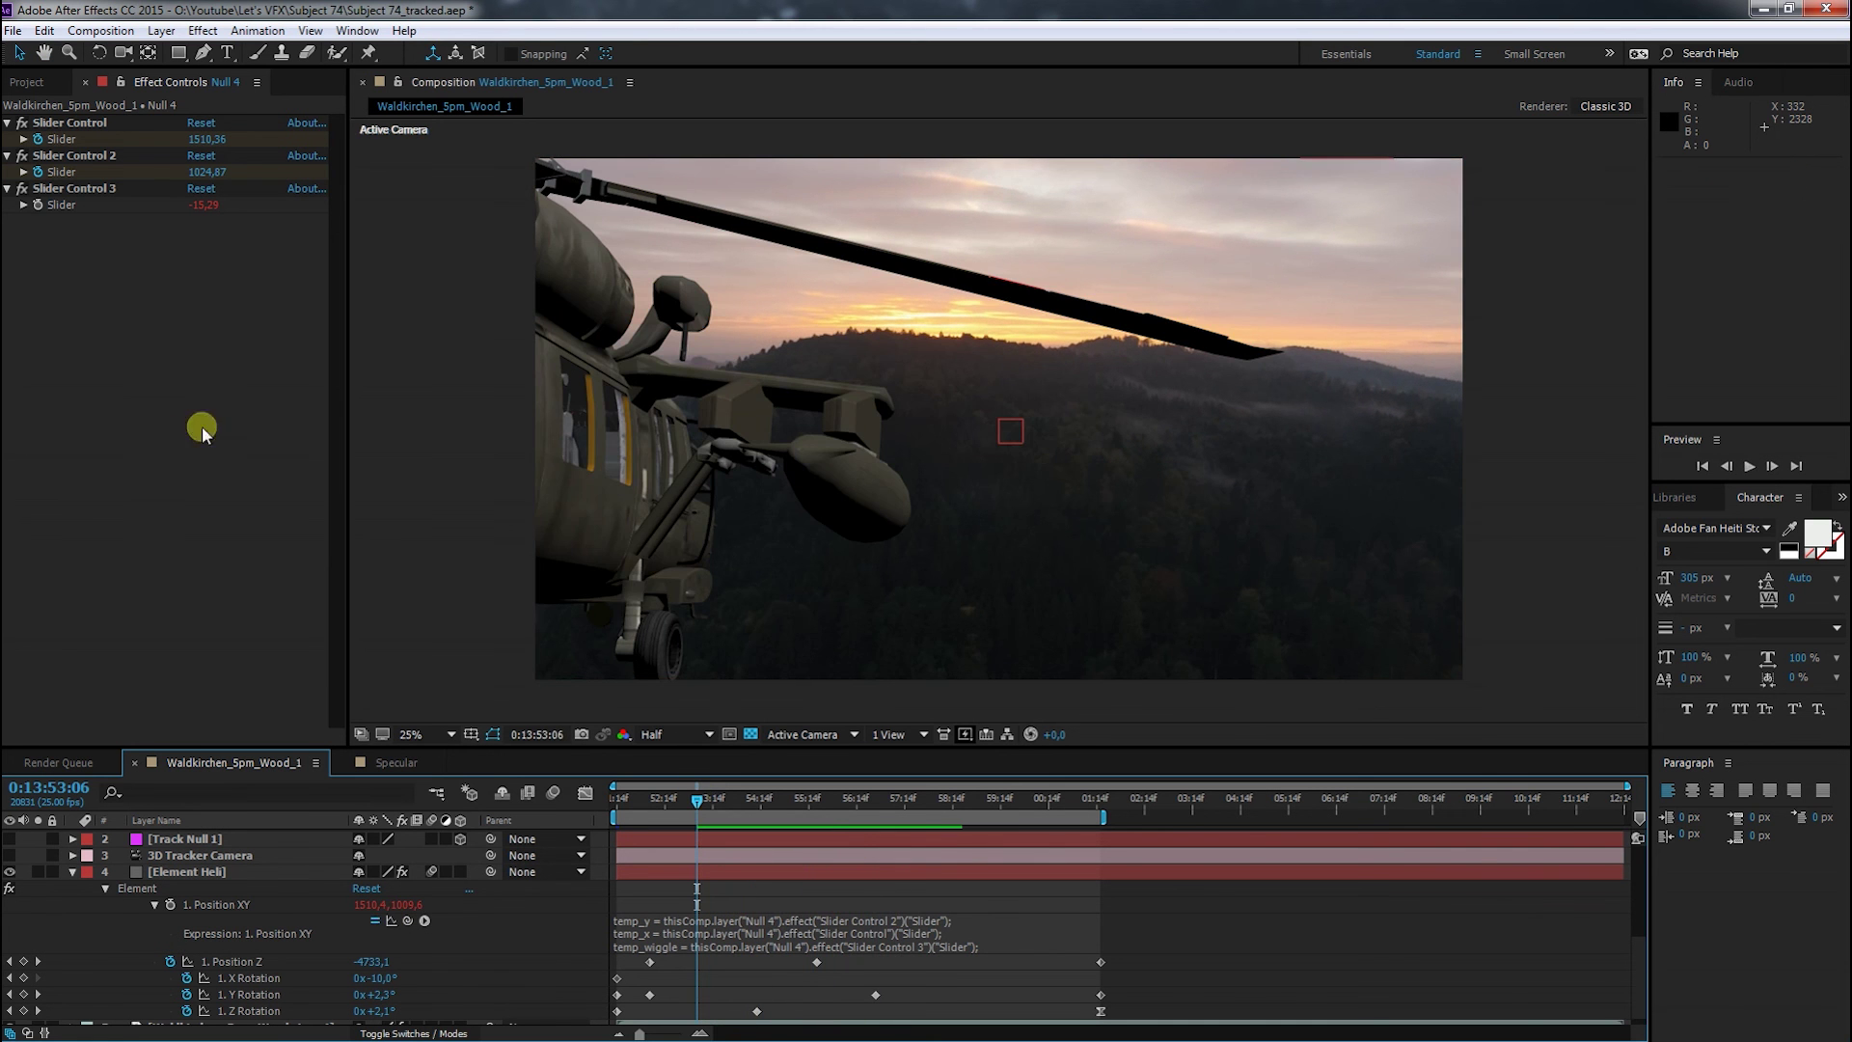
# Reduce Slider Control 3's wiggle(2,100) to wiggle(2,20) and preview the result
pyautogui.click(65, 205)
pyautogui.scroll(-2, 656, 936)
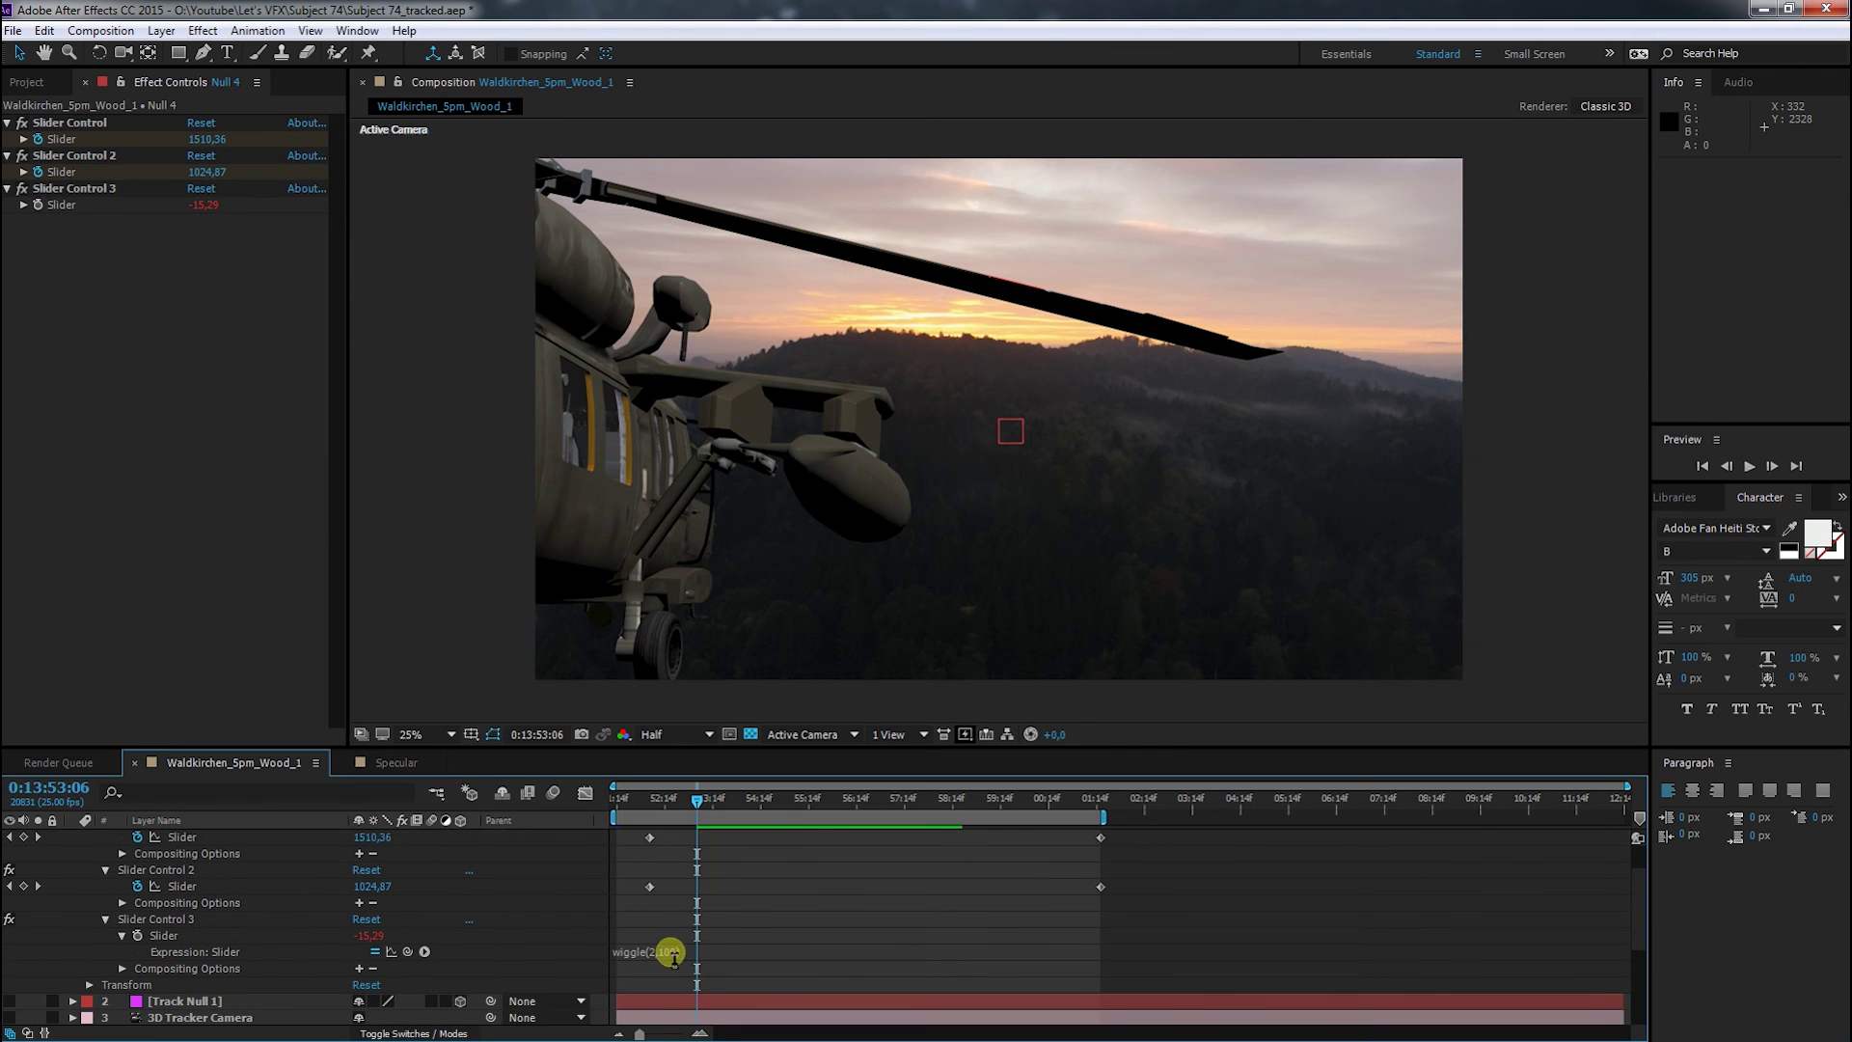
pyautogui.click(662, 952)
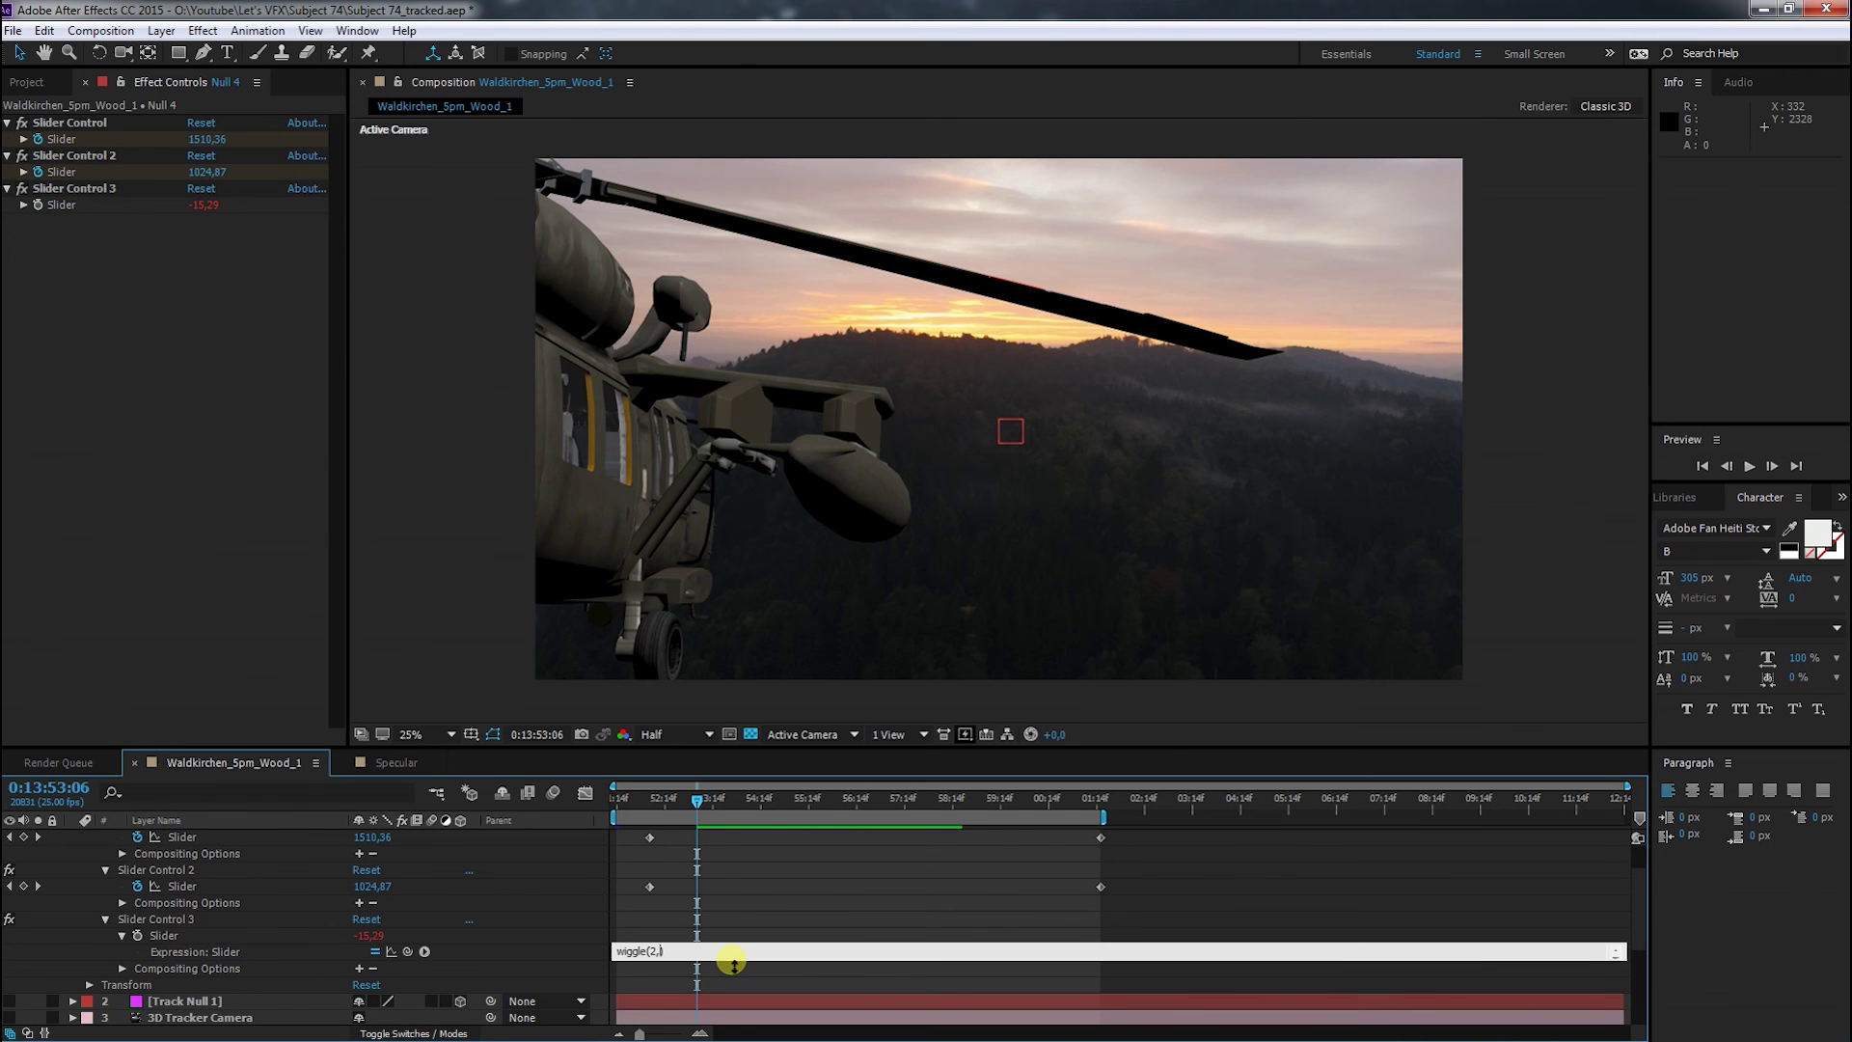
pyautogui.click(492, 508)
pyautogui.press('space')
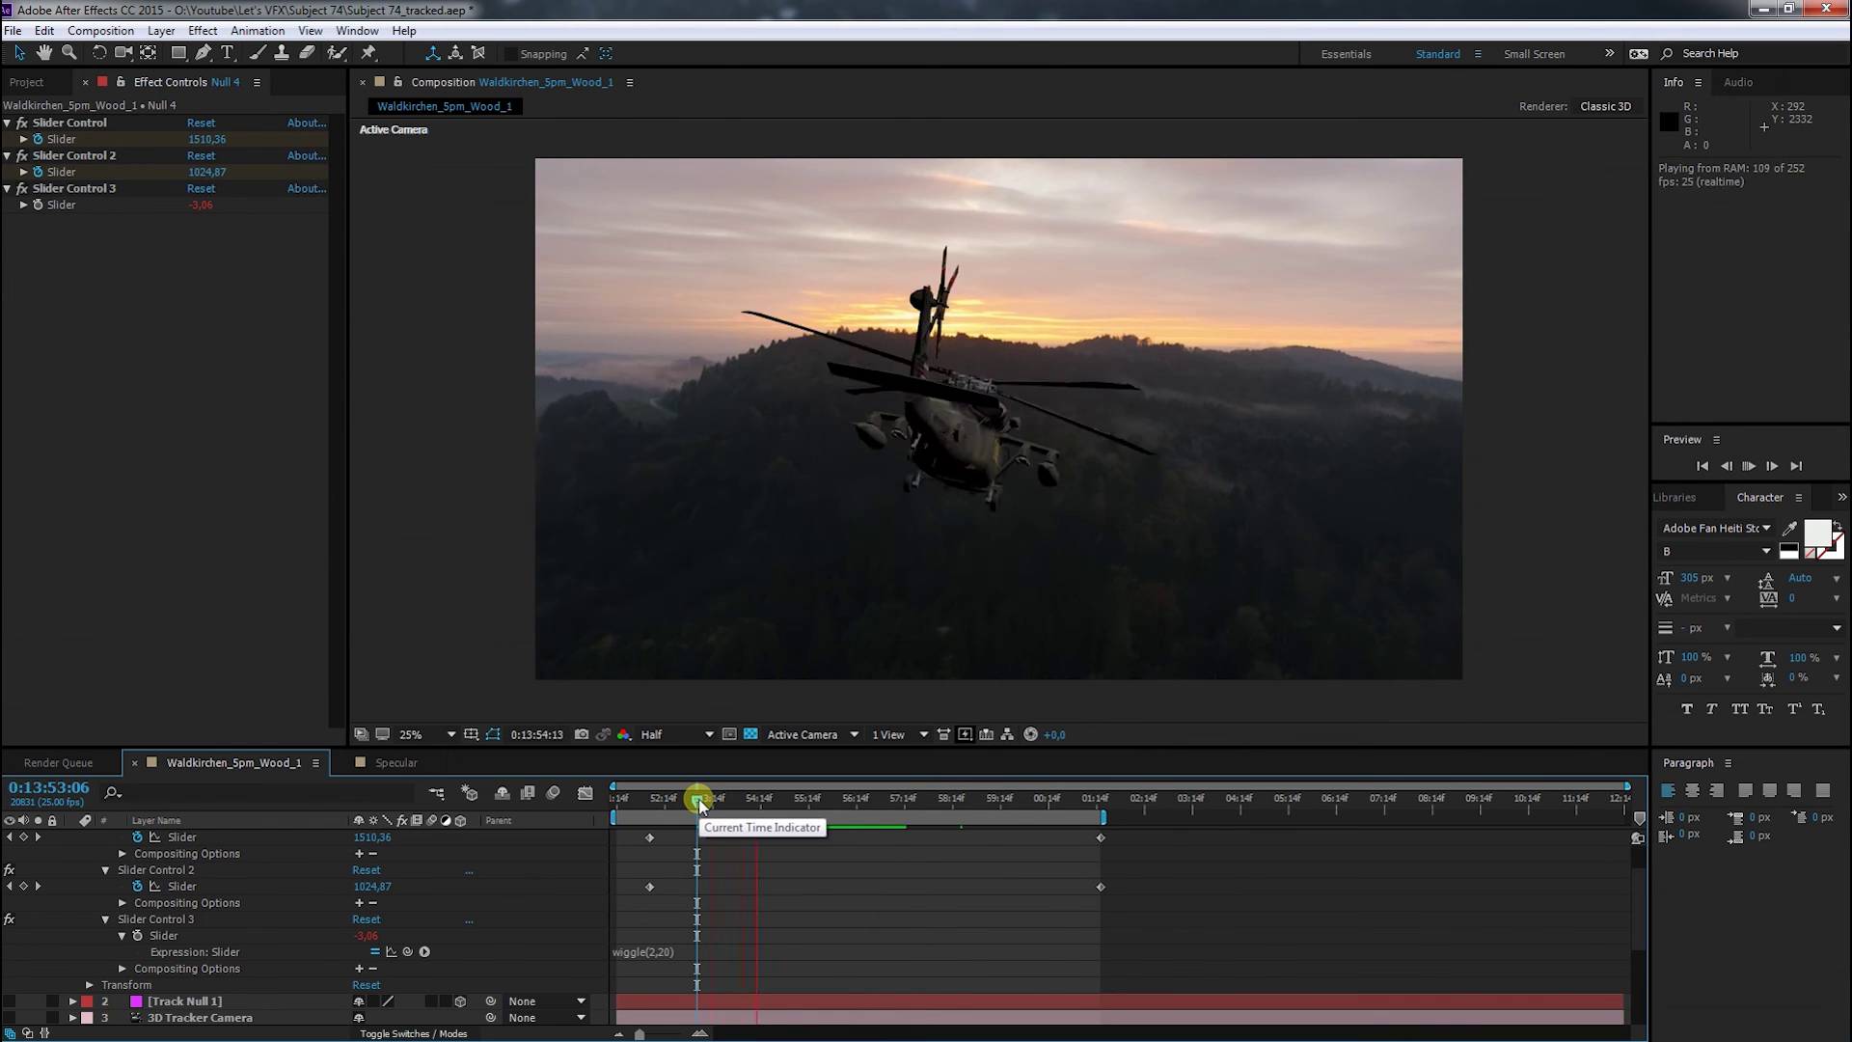
pyautogui.moveTo(698, 804); pyautogui.dragTo(808, 806)
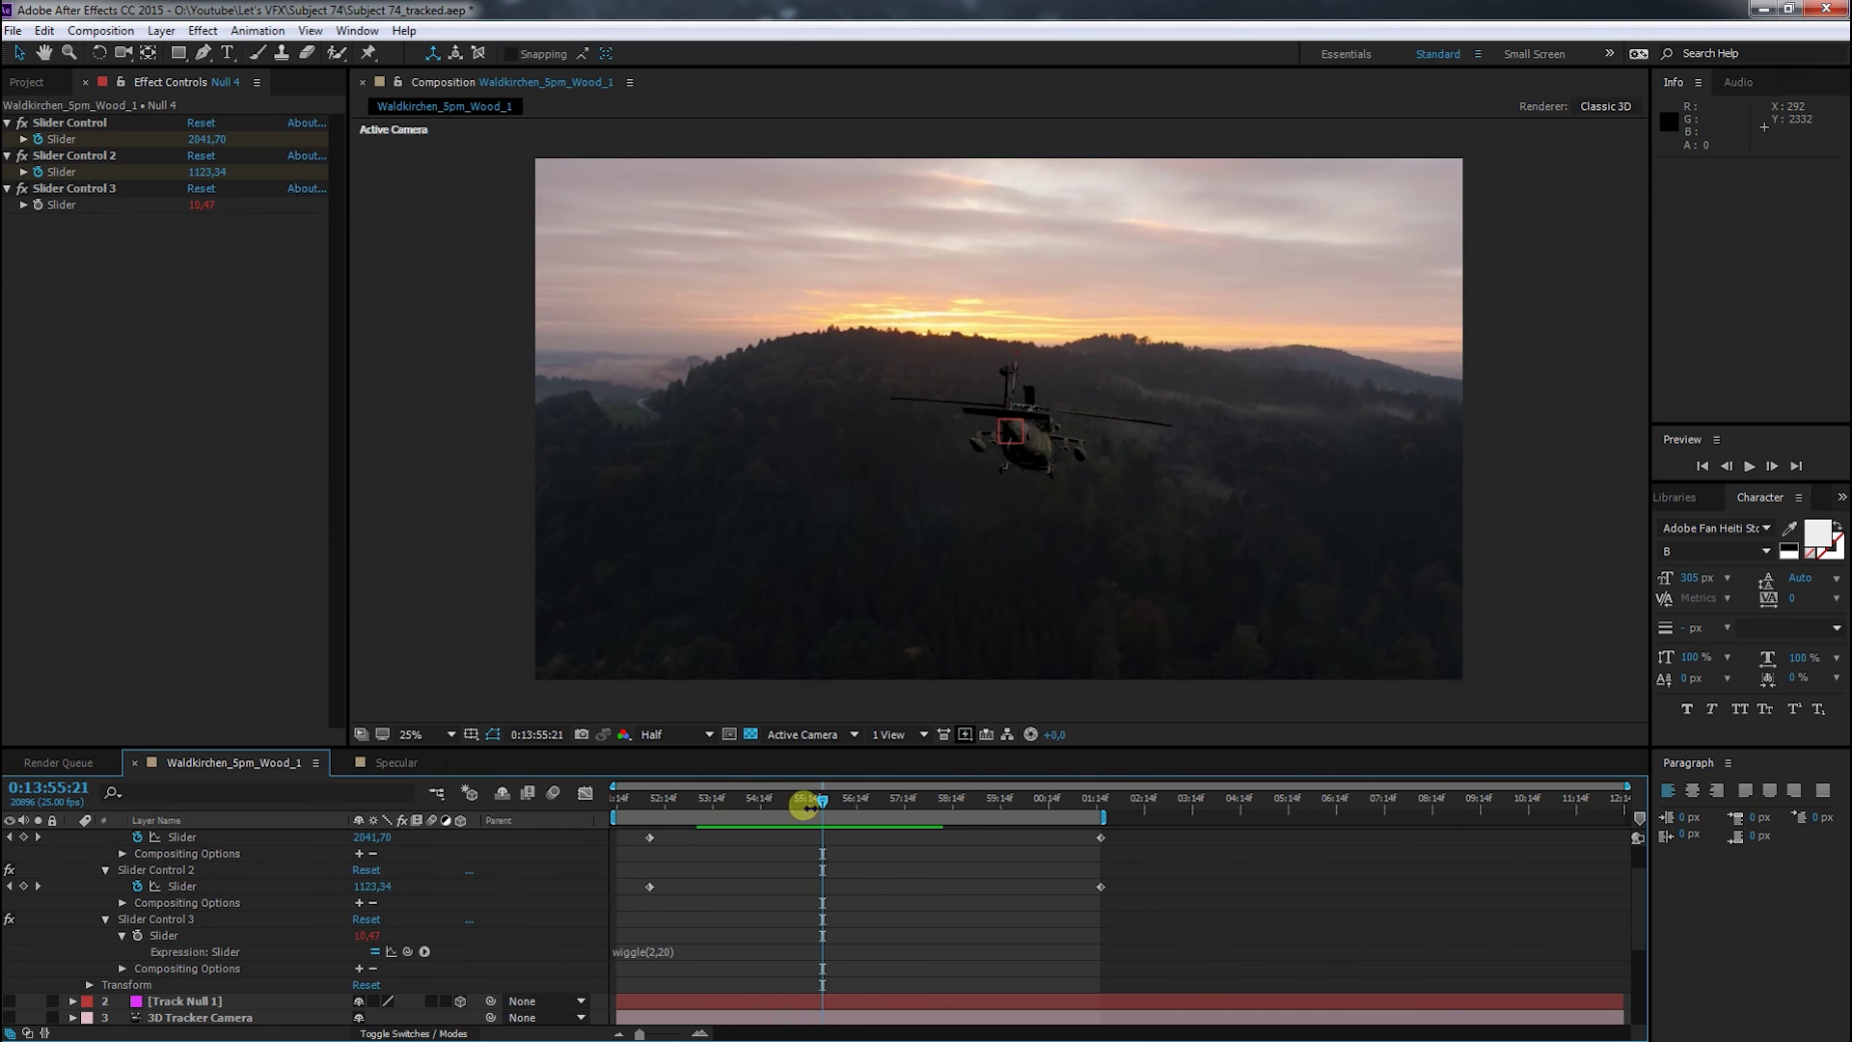
# Raise the wiggle frequency to wiggle(4,20) and preview the helicopter again
pyautogui.click(681, 947)
pyautogui.click(691, 950)
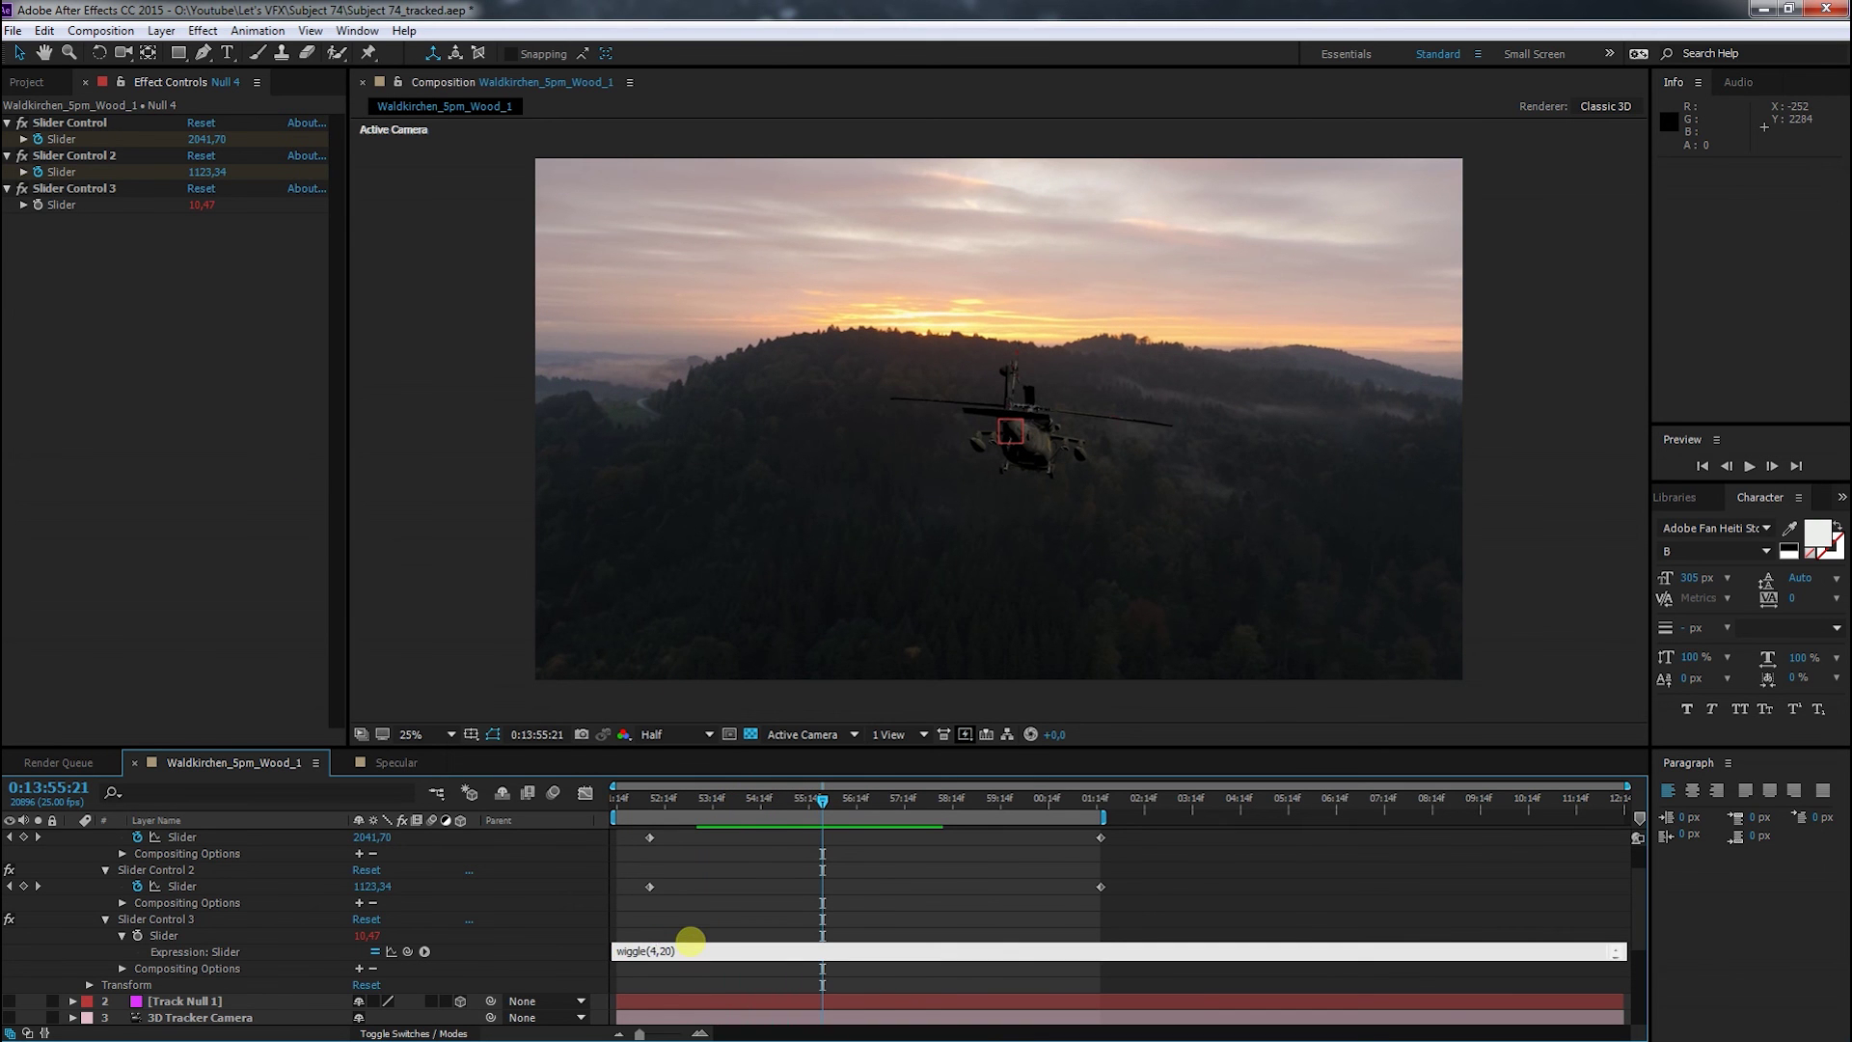
pyautogui.write('4')
pyautogui.click(751, 883)
pyautogui.press('space')
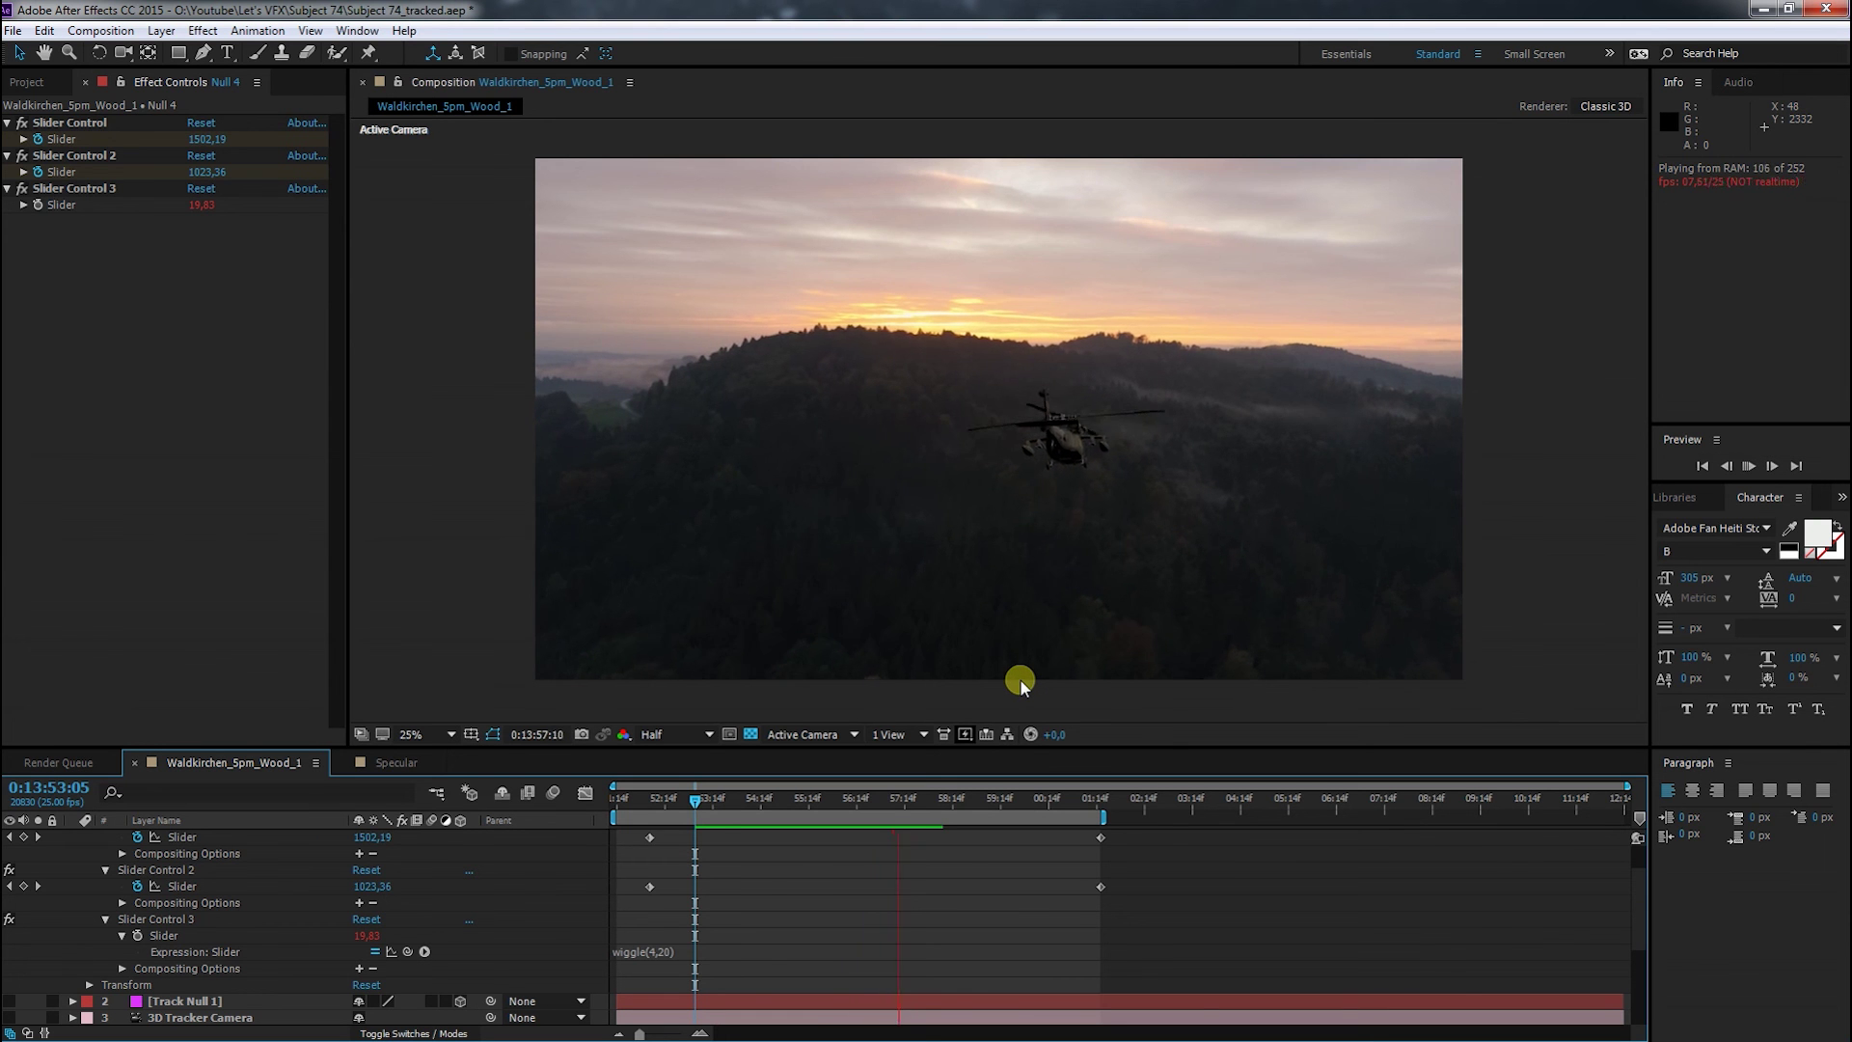
pyautogui.moveTo(703, 800); pyautogui.dragTo(828, 802)
# Collapse Null 4's properties and rename the layer 'Position Transformator'
pyautogui.scroll(3, 110, 958)
pyautogui.click(76, 839)
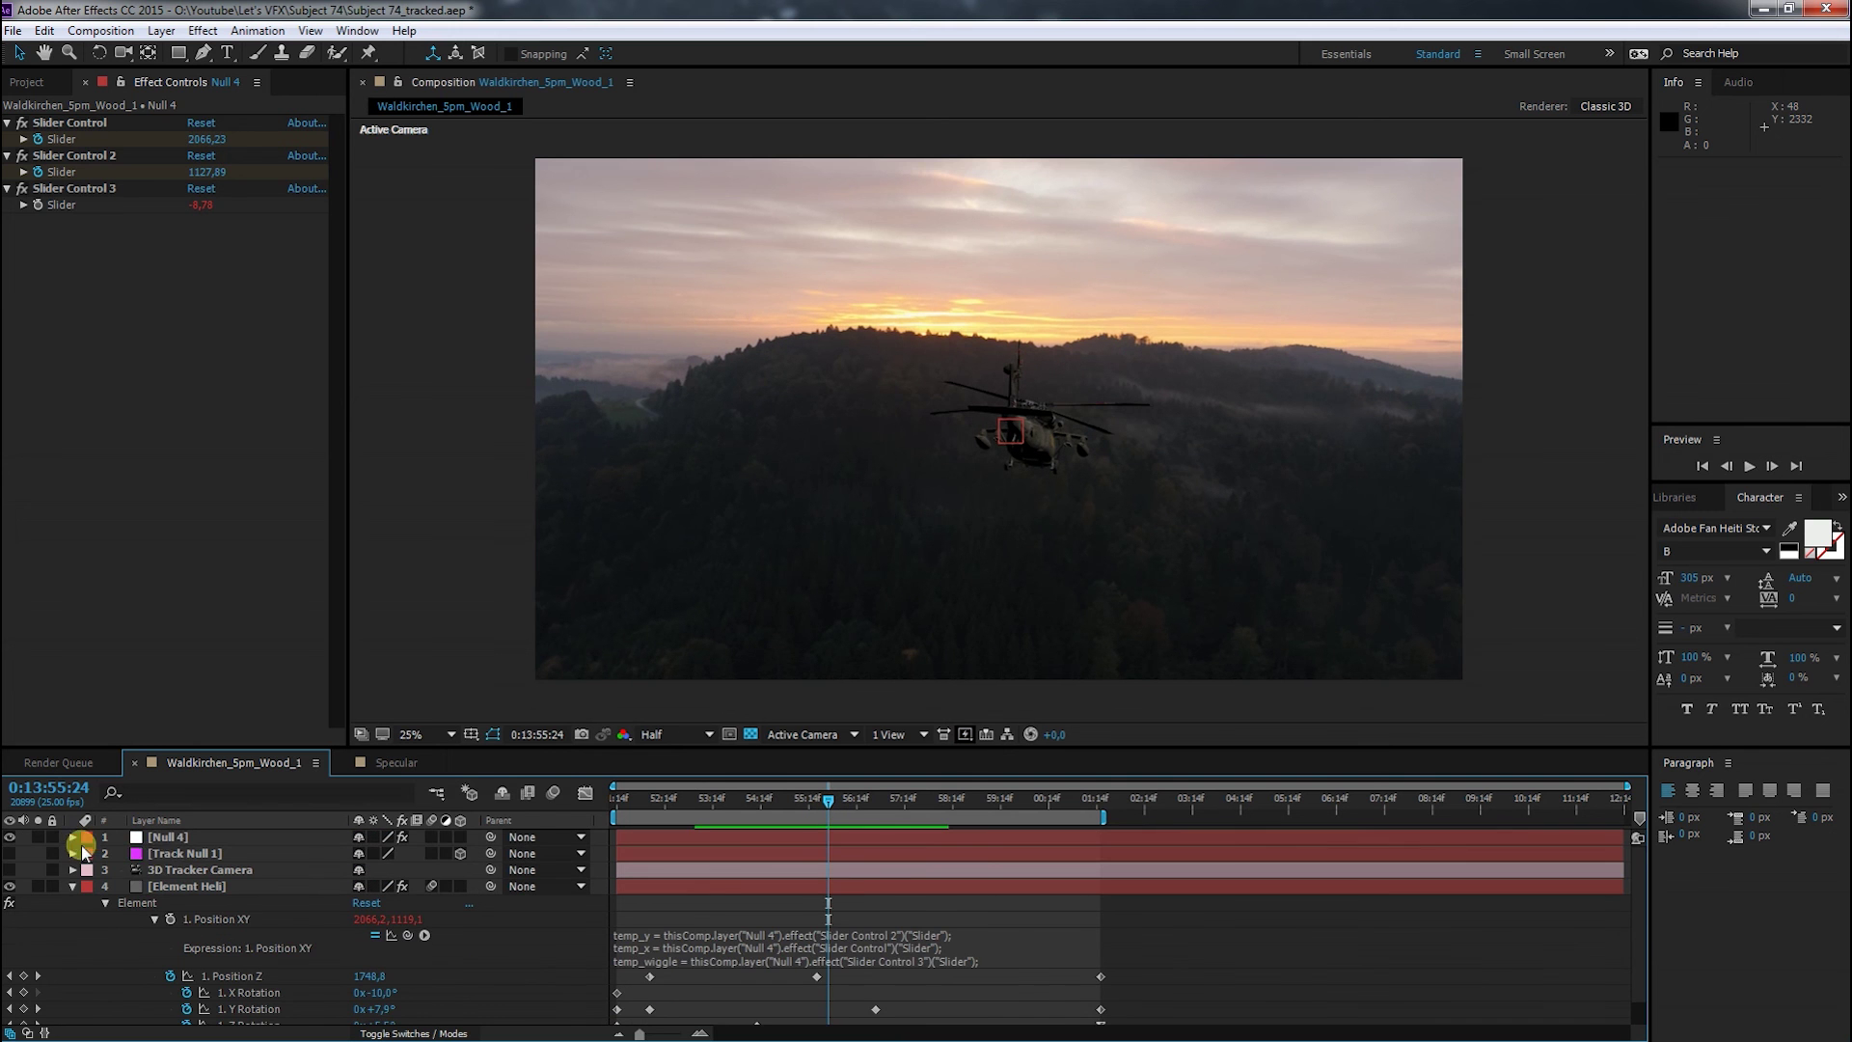
pyautogui.scroll(-1, 164, 859)
pyautogui.click(150, 859)
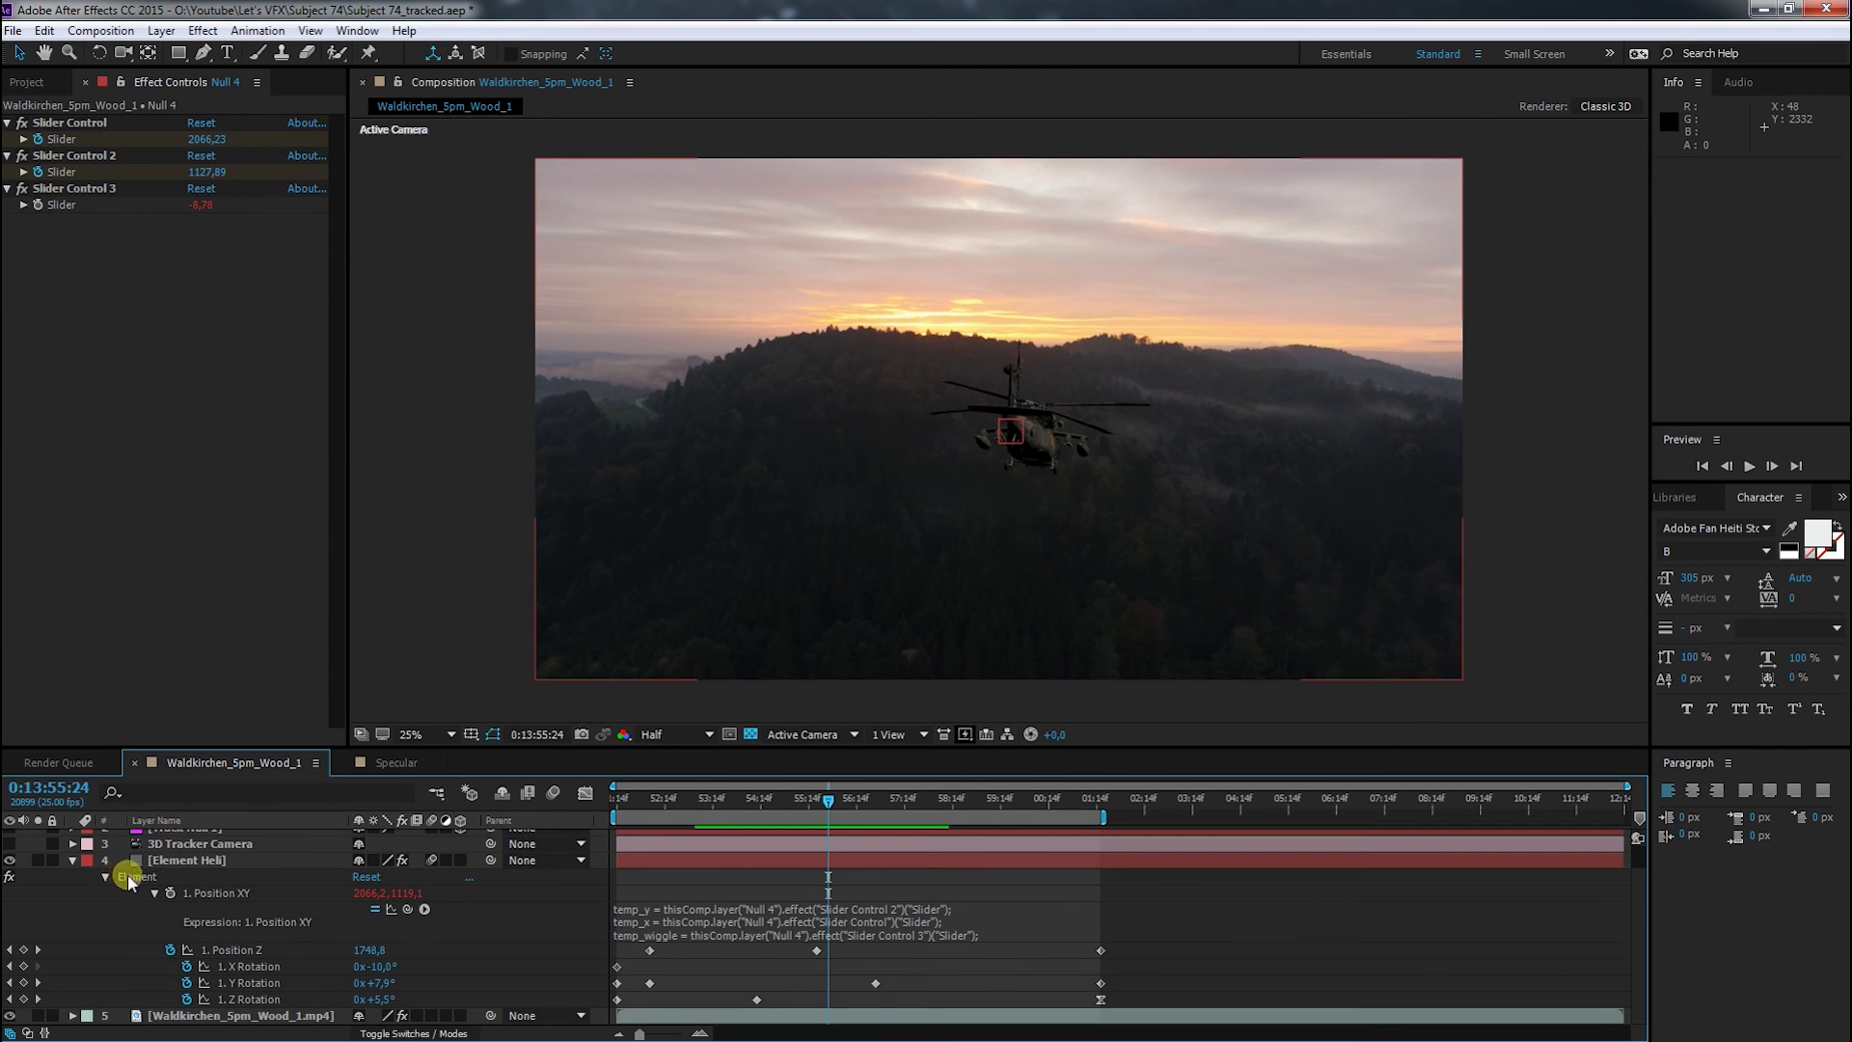
pyautogui.scroll(1, 125, 873)
pyautogui.rightClick(213, 837)
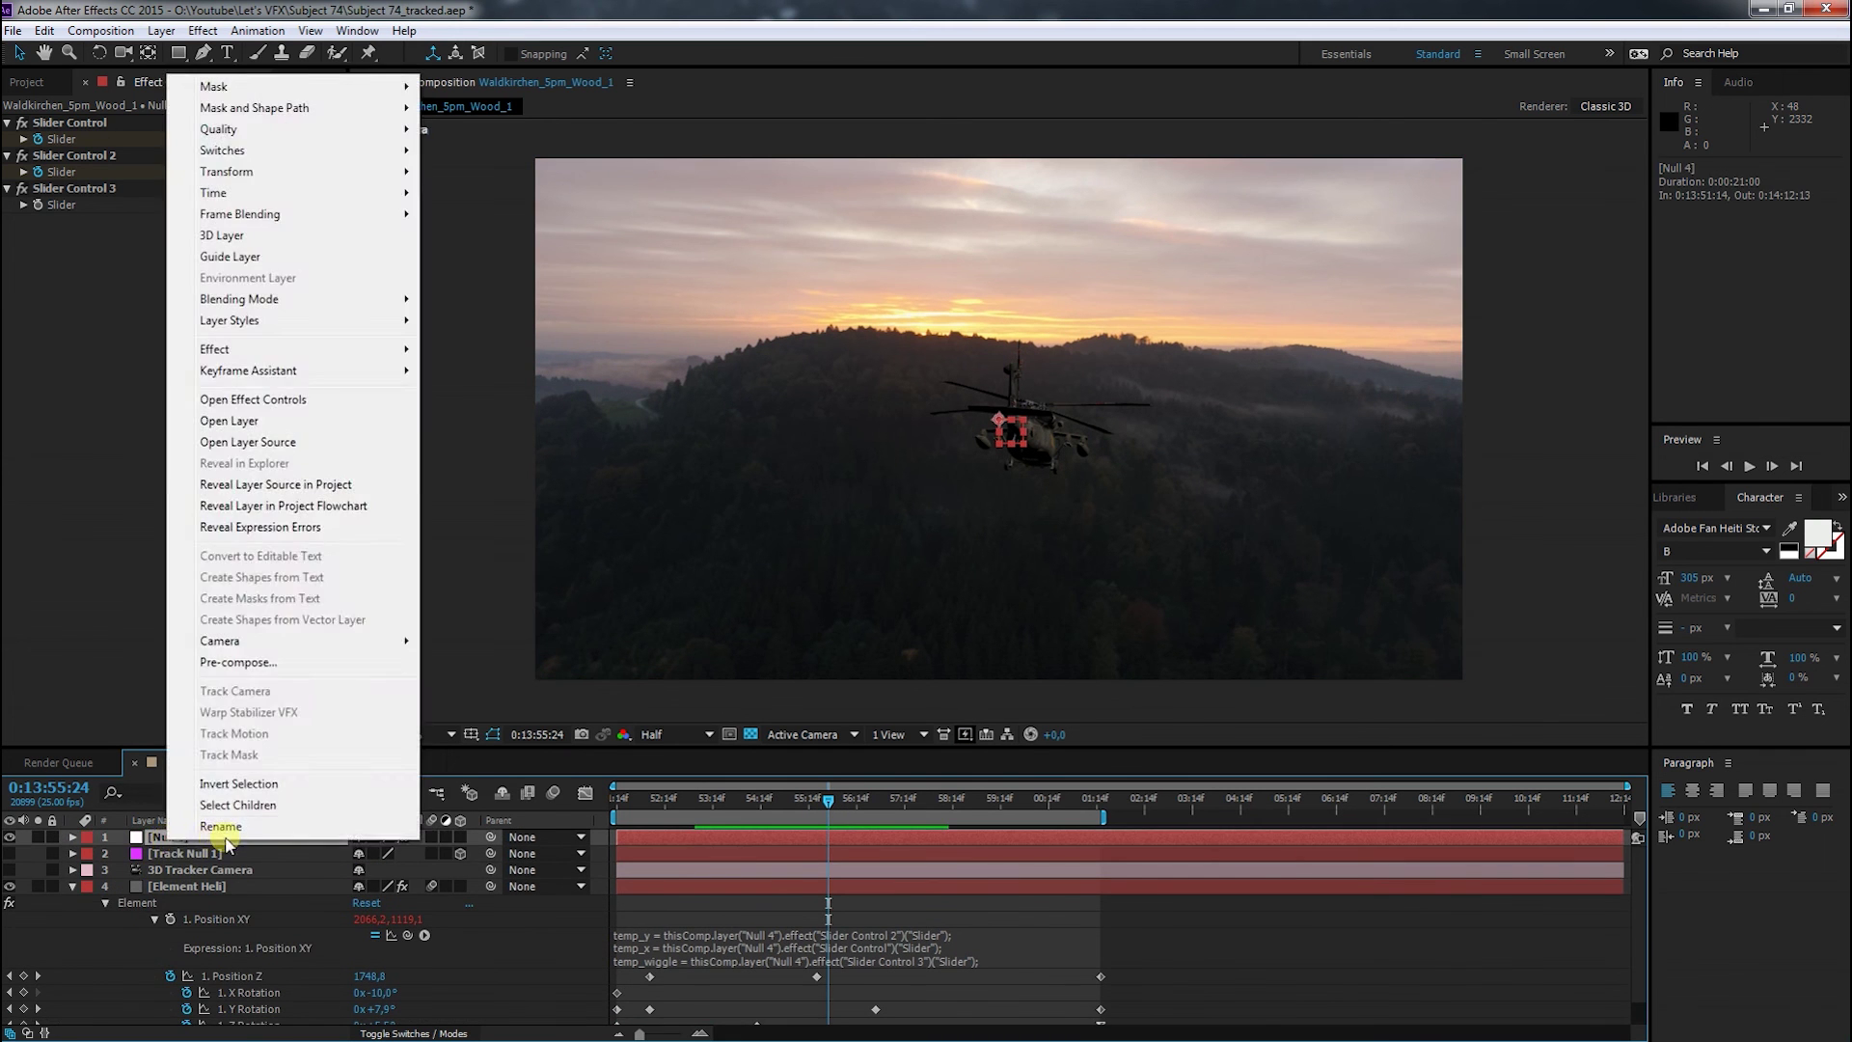
pyautogui.click(222, 826)
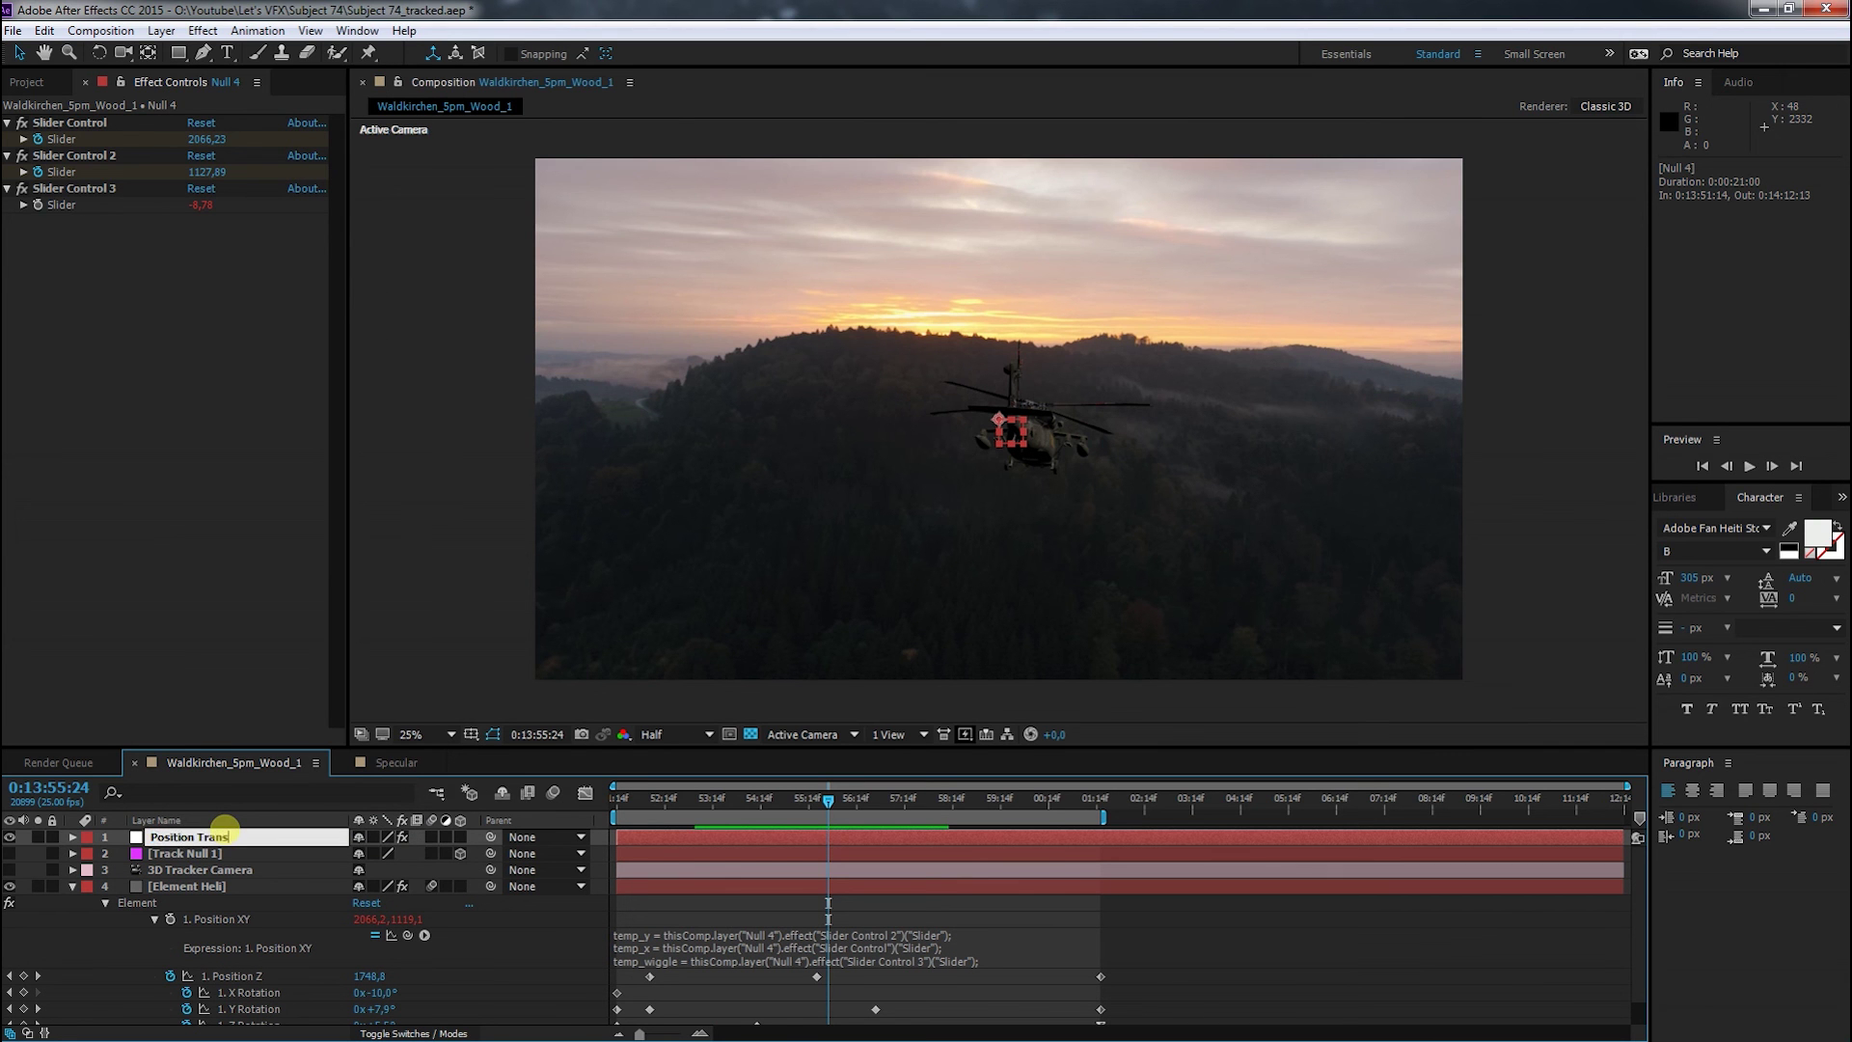
pyautogui.press('Return')
pyautogui.scroll(-1, 720, 897)
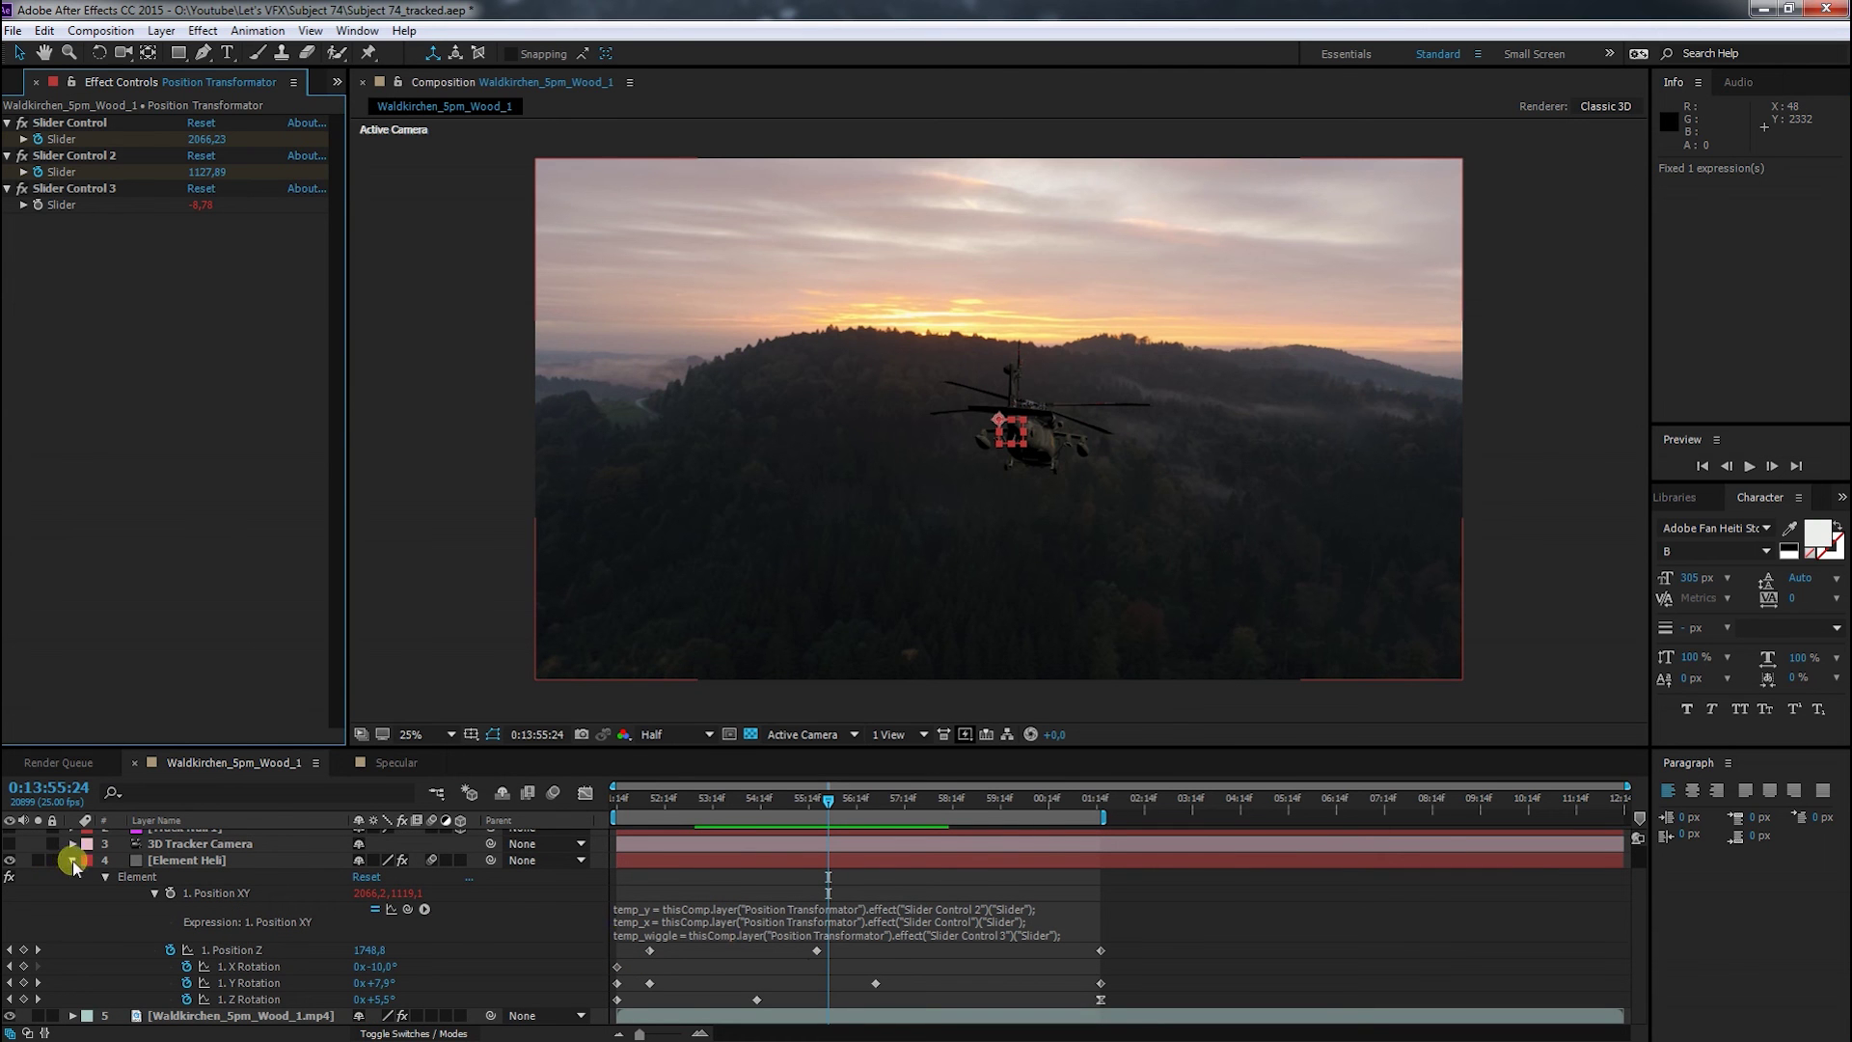
# Show Element Heli's animated properties and scrub its flight around 0:13:56:01
pyautogui.click(669, 863)
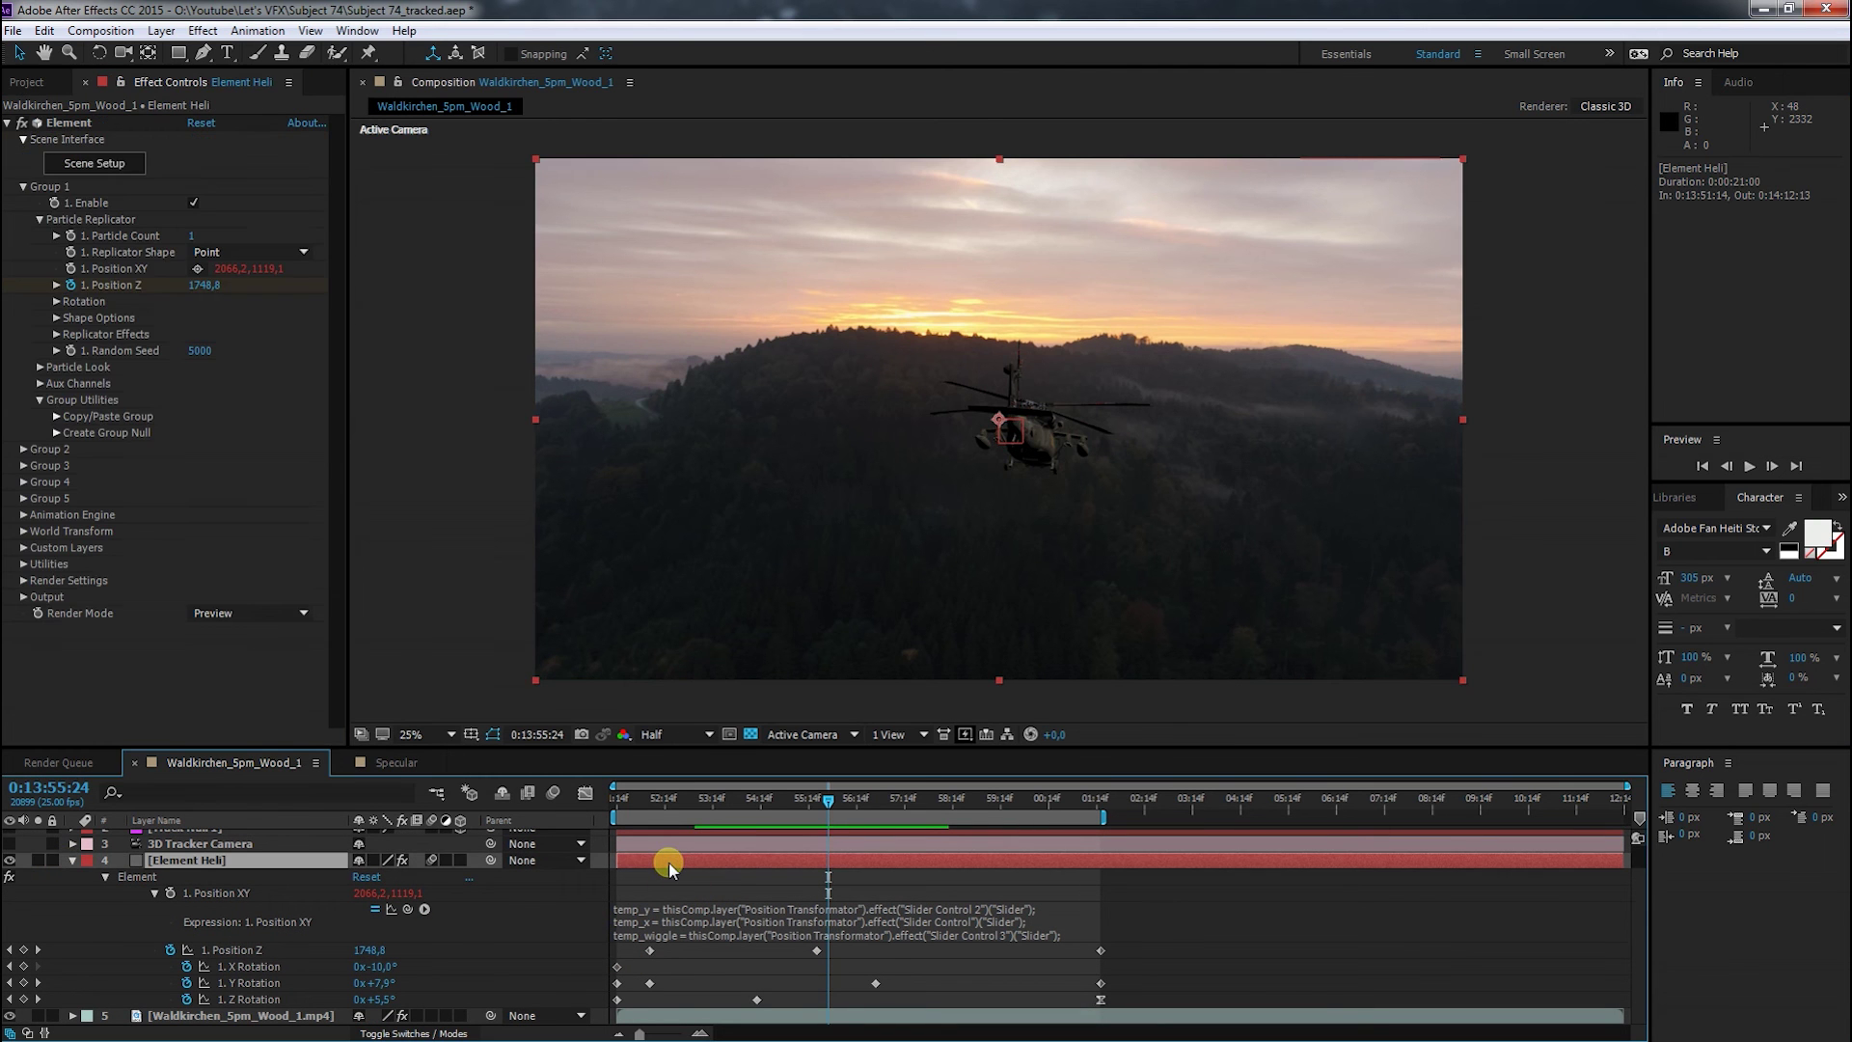
pyautogui.press('u')
pyautogui.click(832, 802)
pyautogui.moveTo(834, 808); pyautogui.dragTo(717, 802)
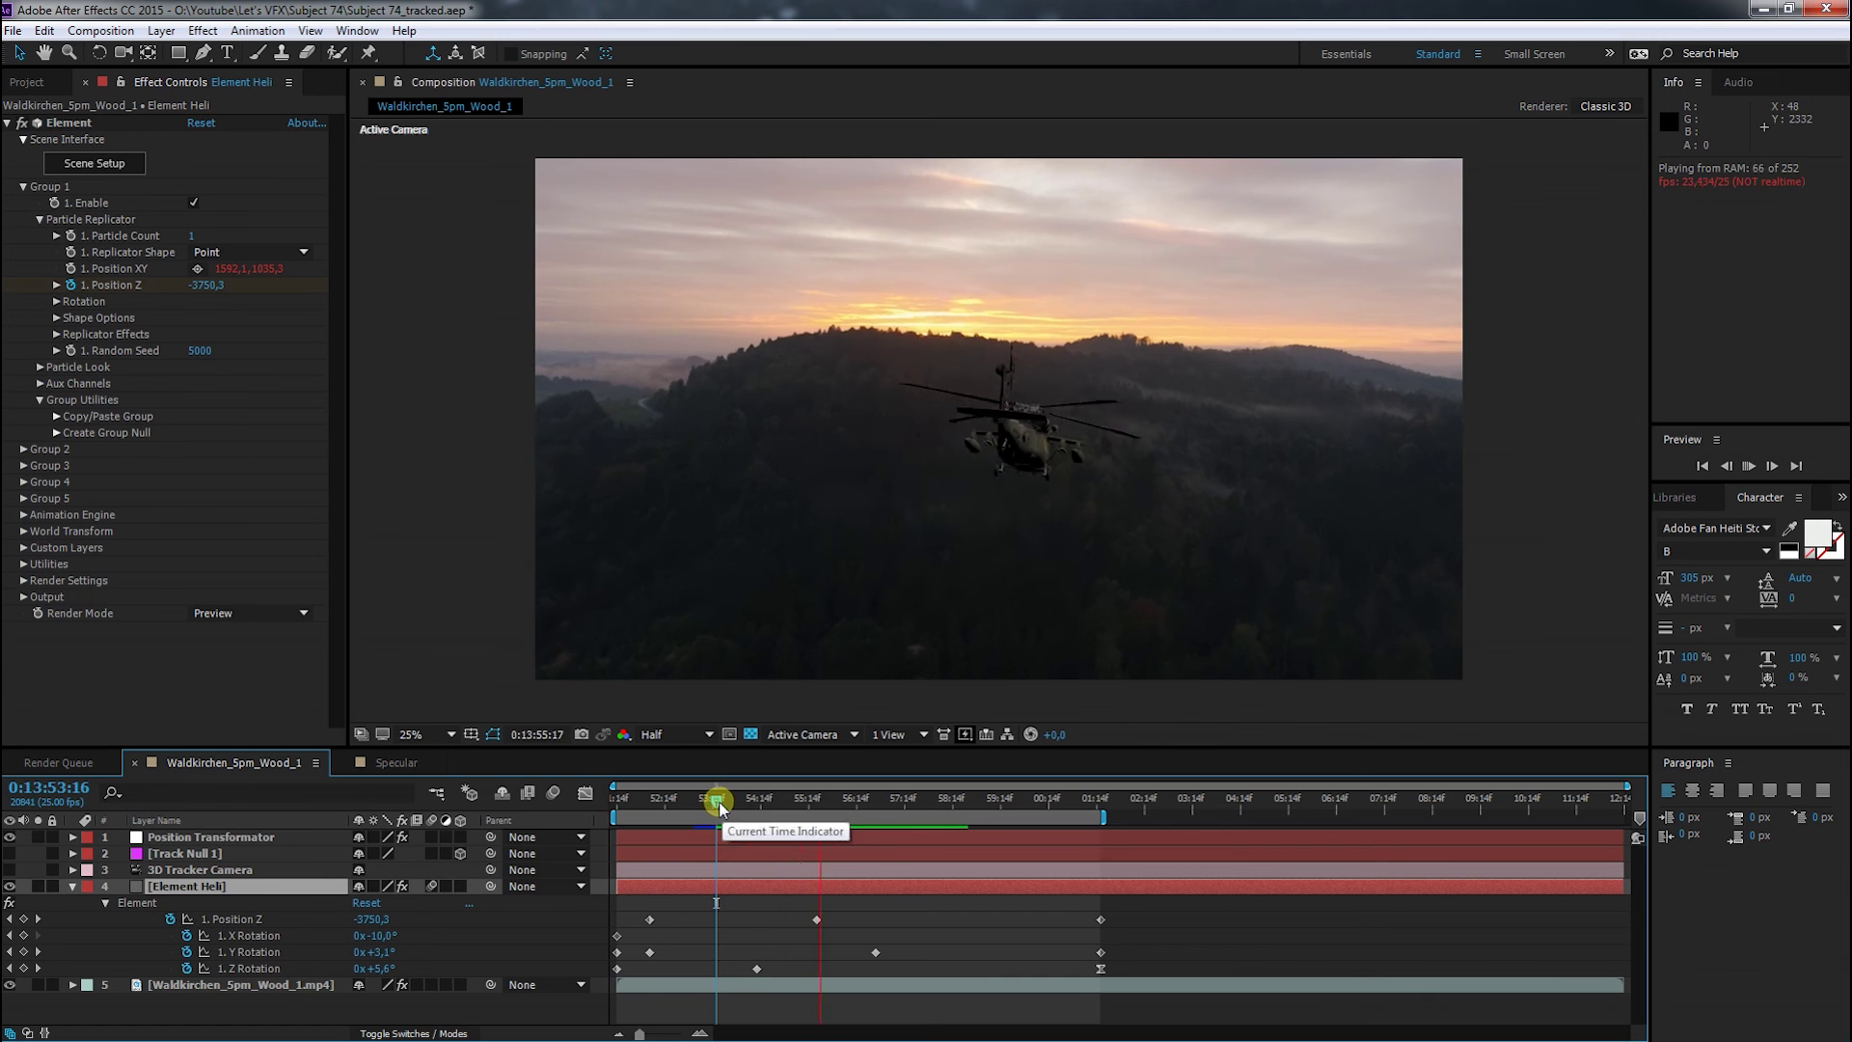
# Set Position Transformator's Slider Control 3 expression to wiggle(1,20) and preview the flight
pyautogui.click(673, 843)
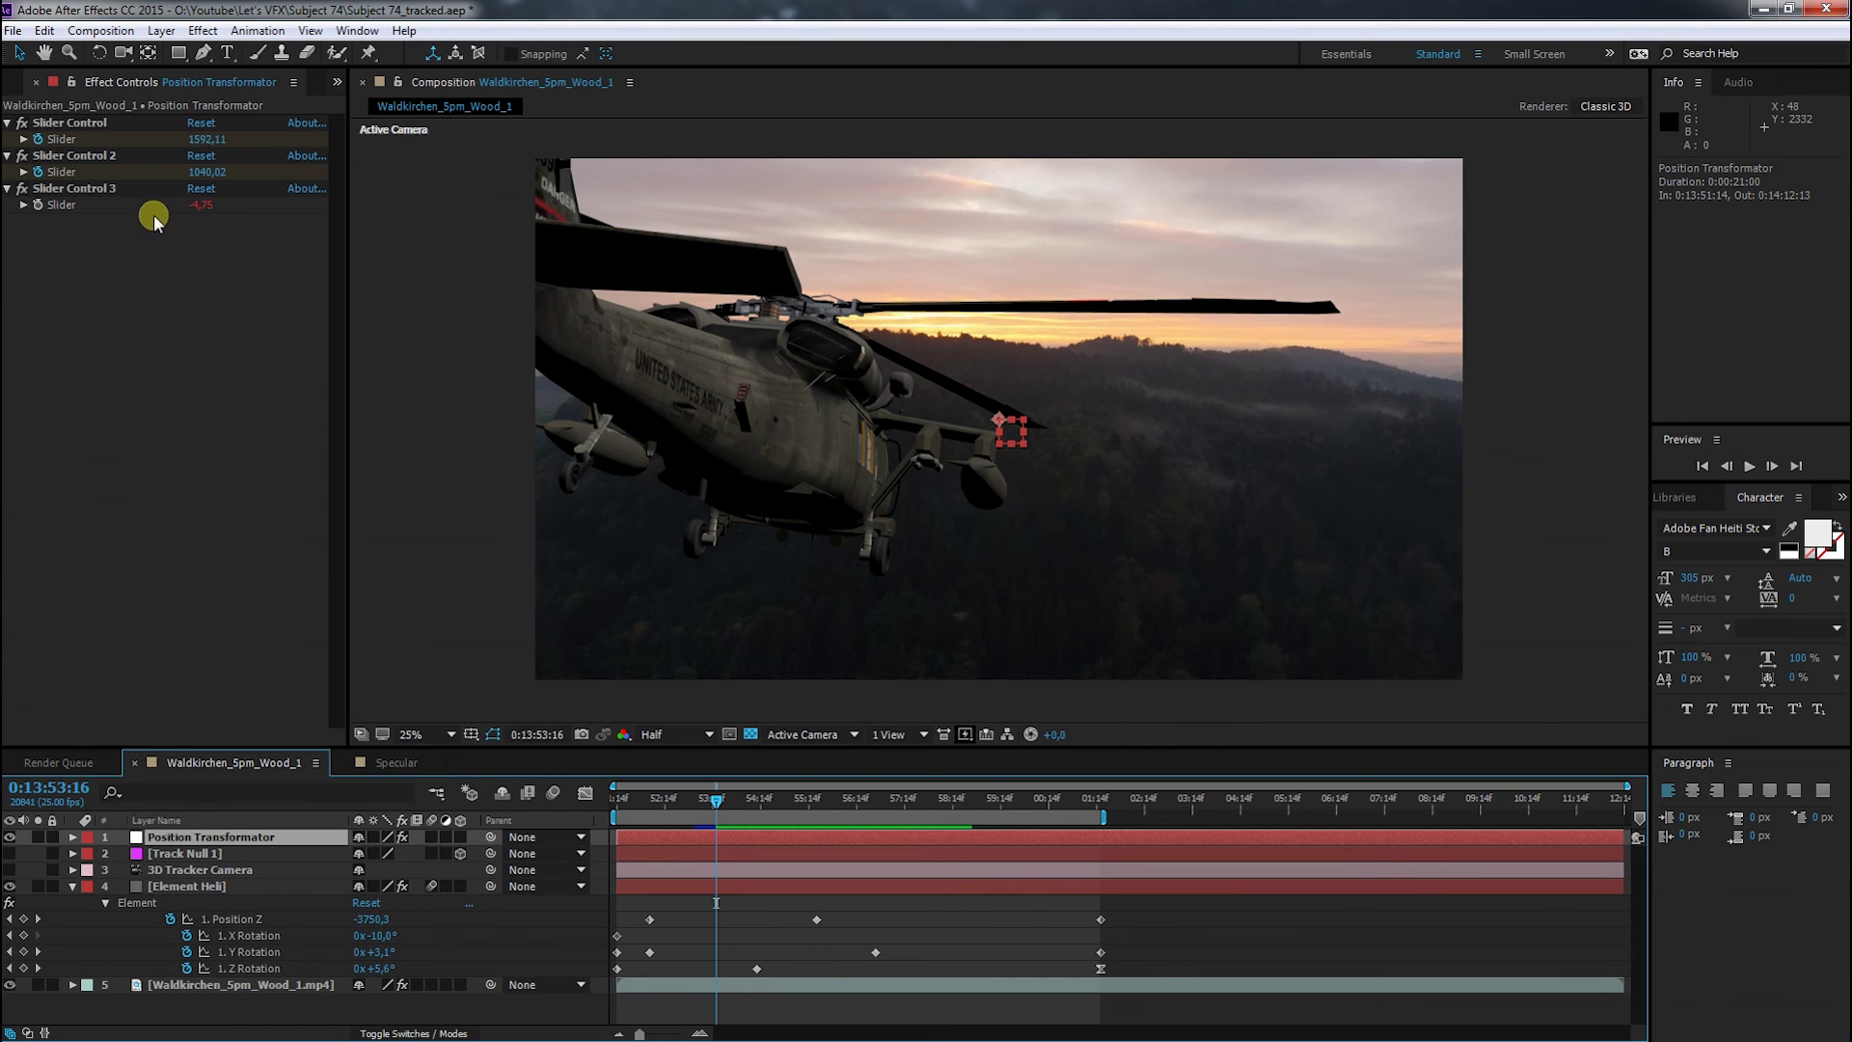
pyautogui.press('u')
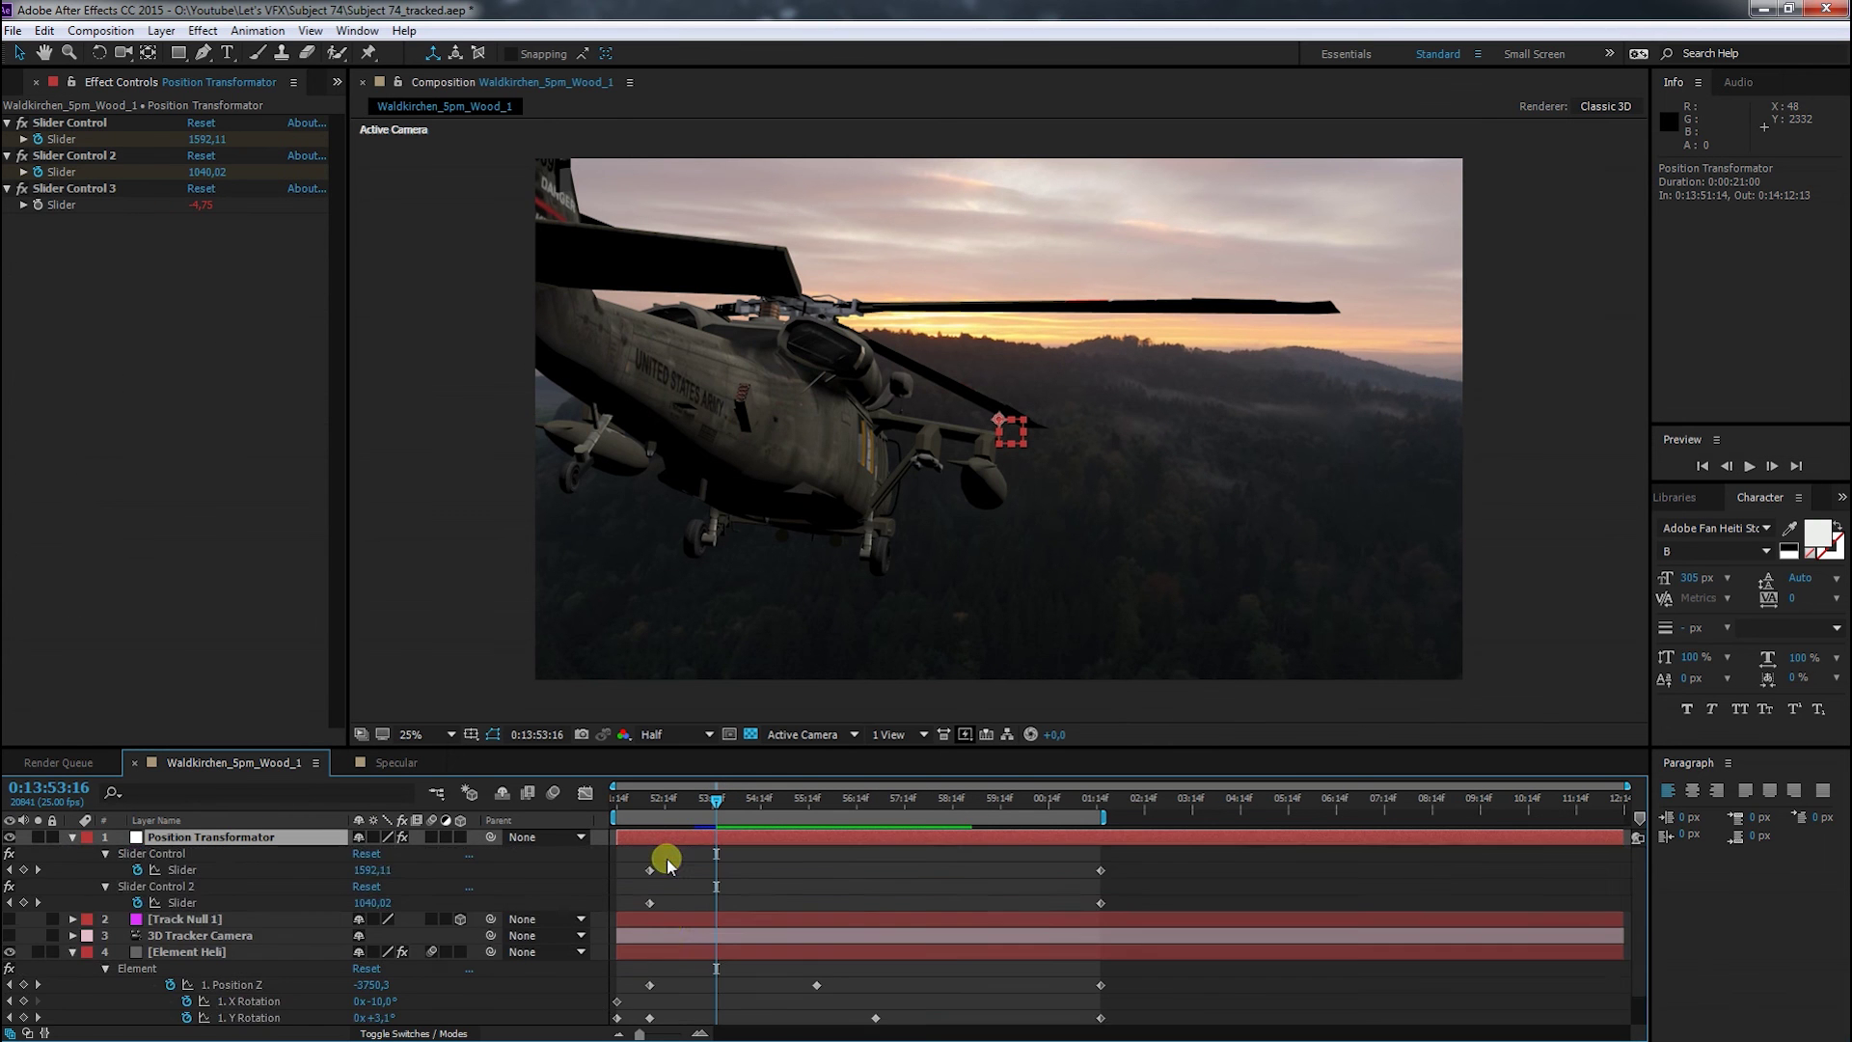
pyautogui.press('u')
pyautogui.press('u')
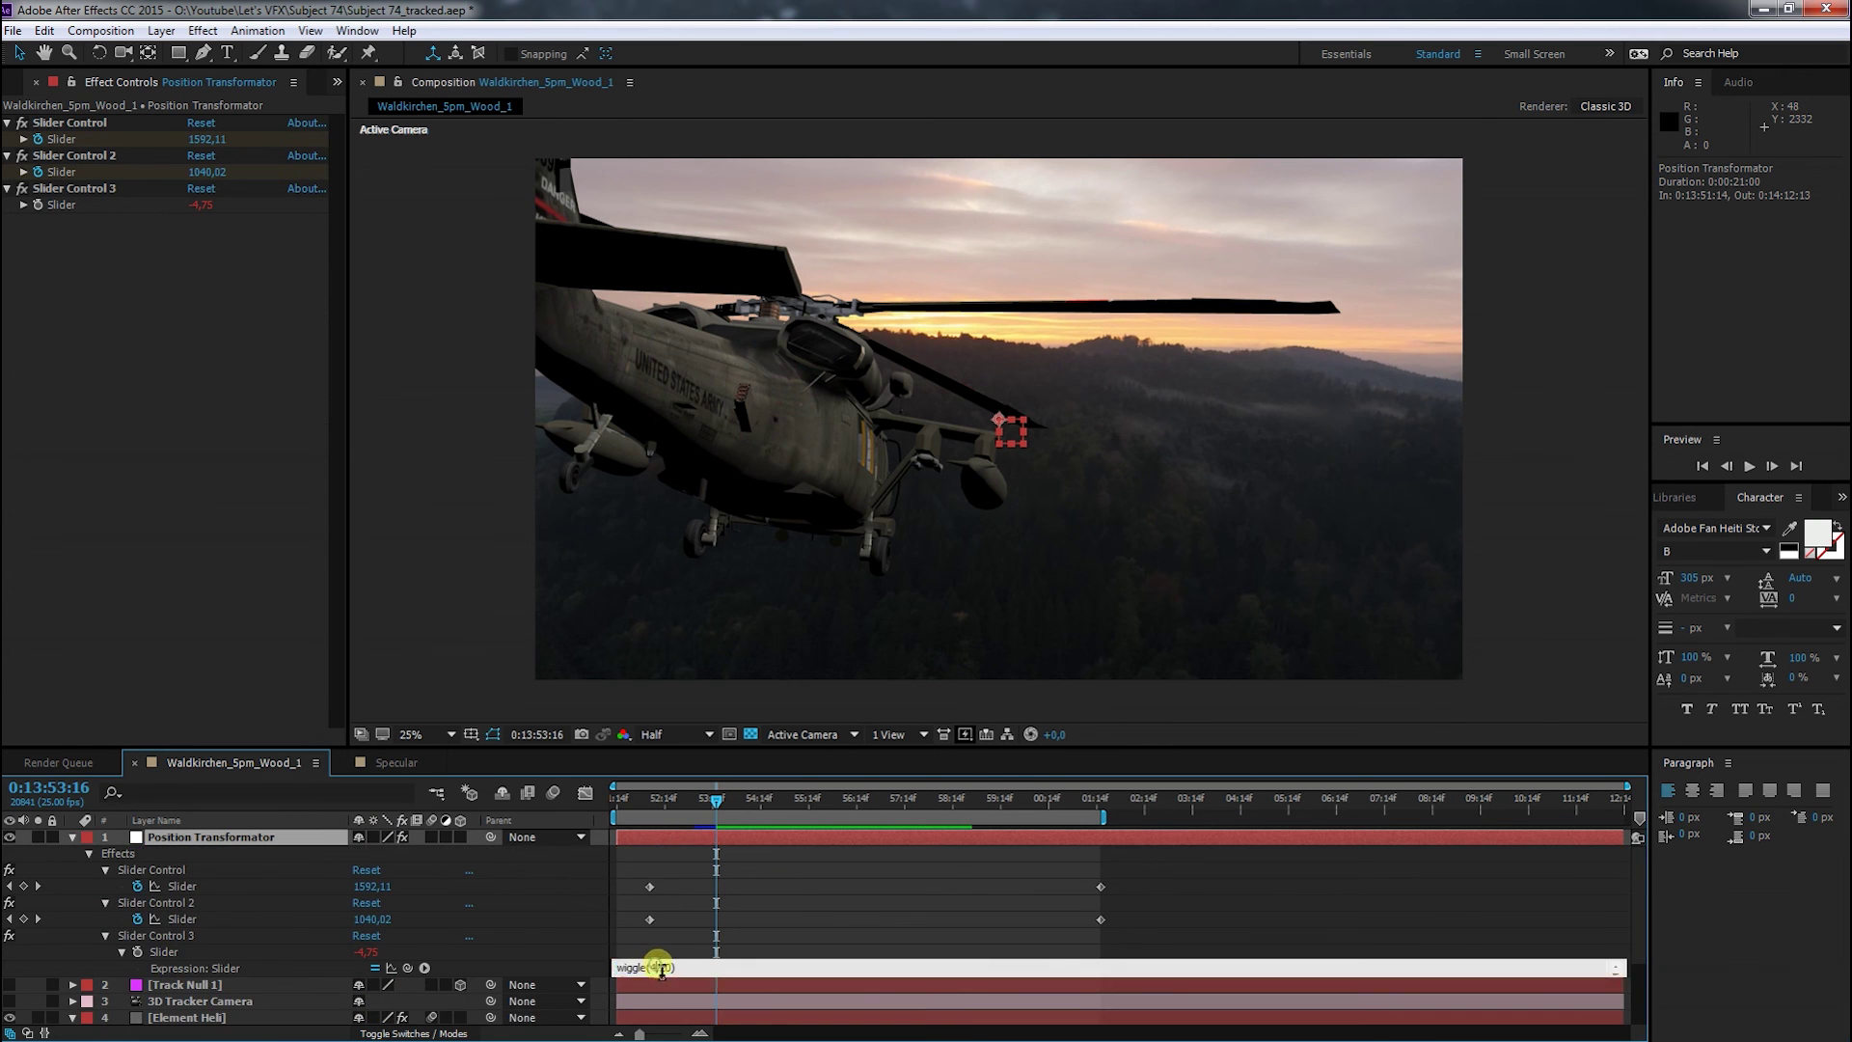
pyautogui.click(628, 868)
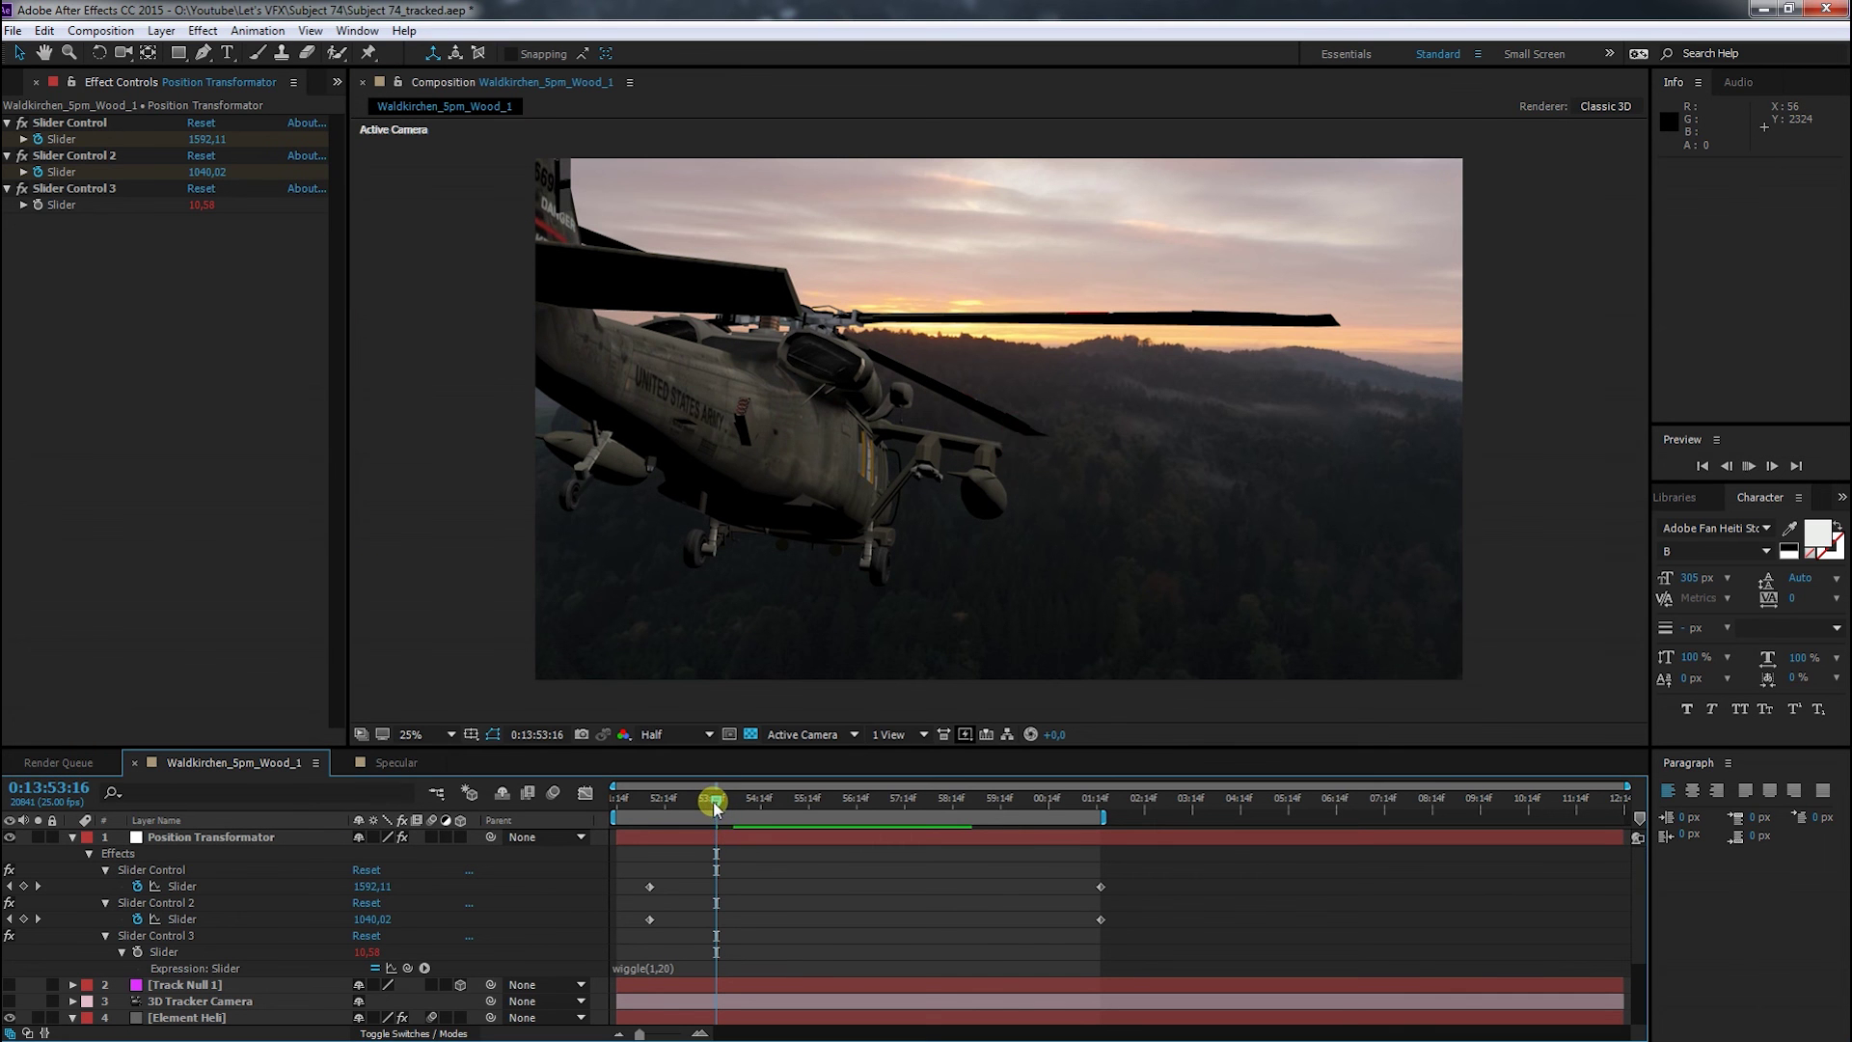
pyautogui.press('space')
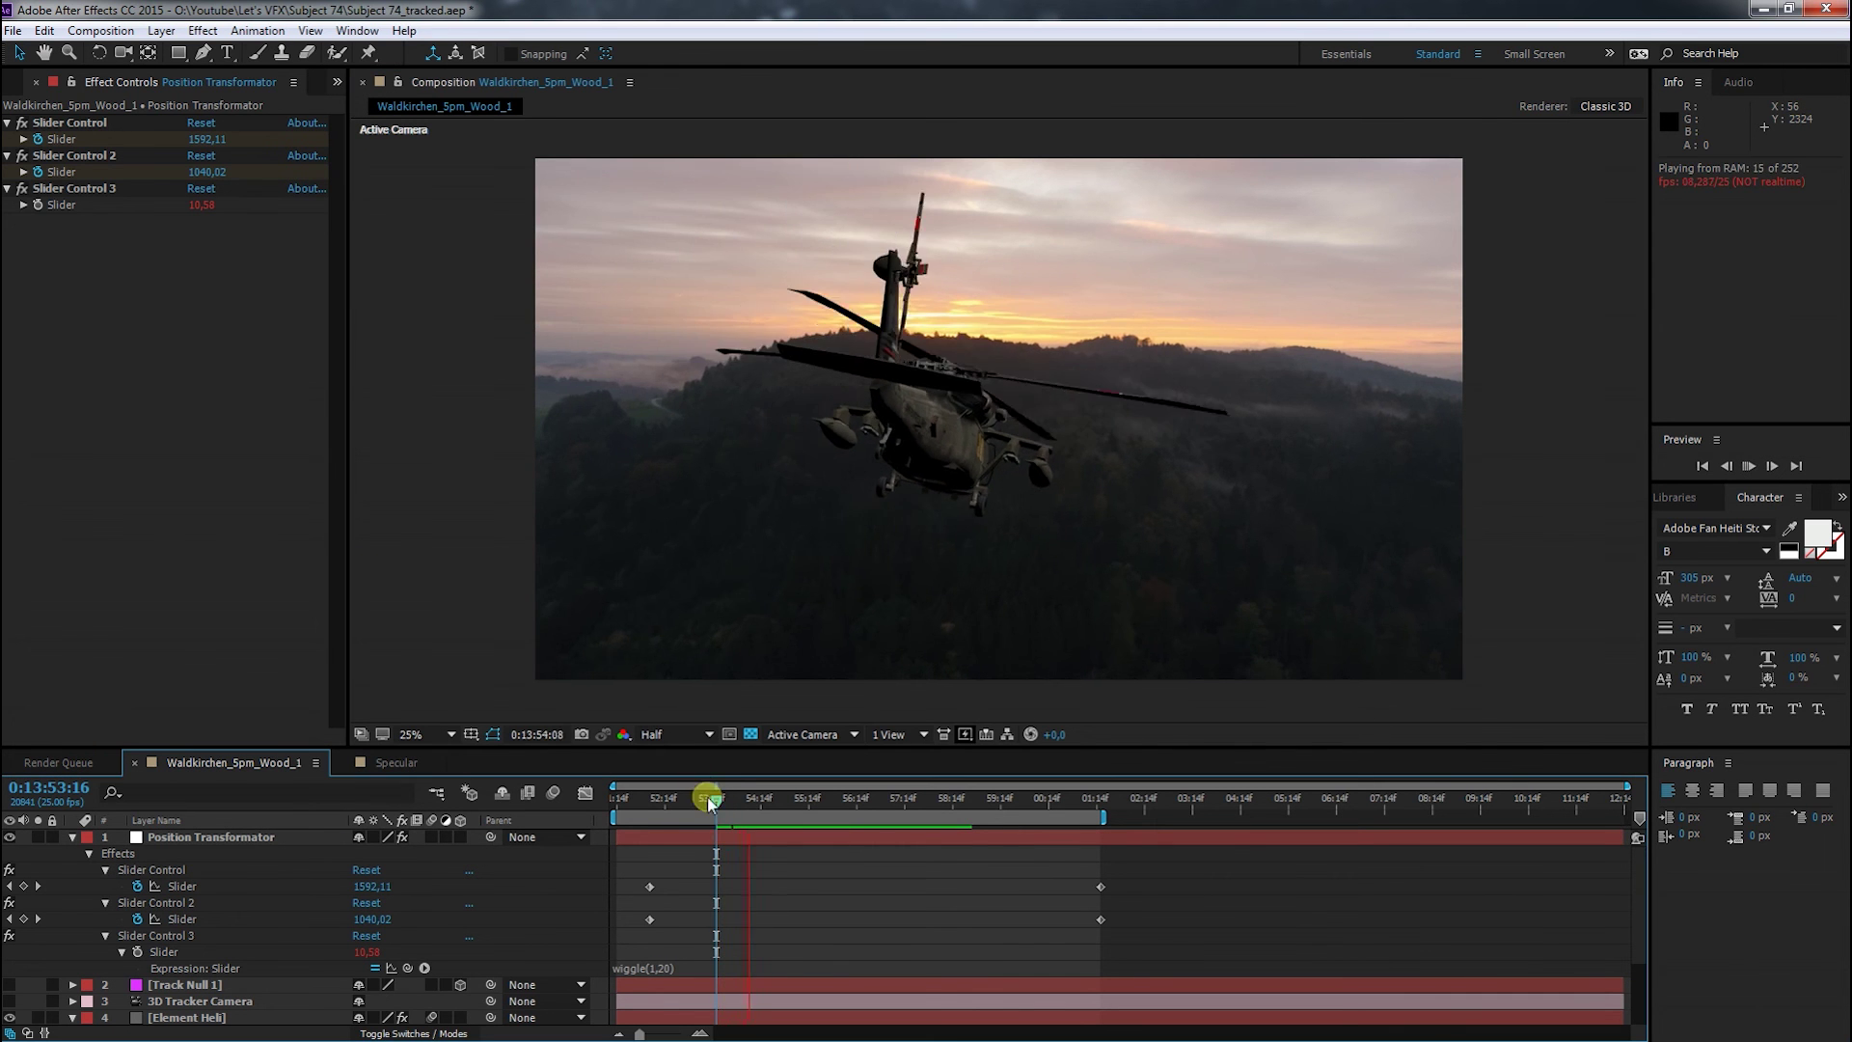